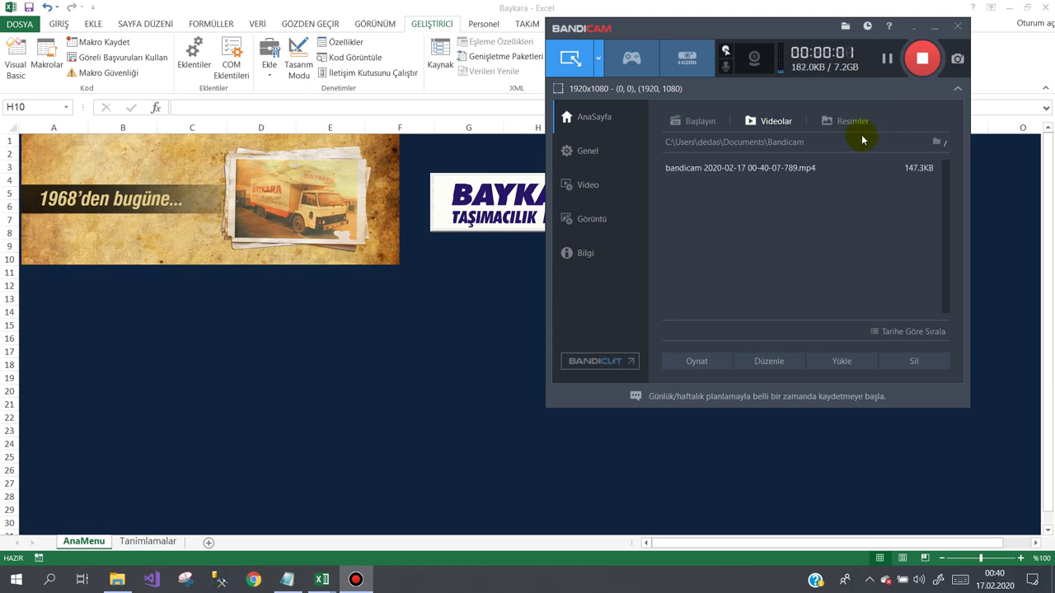
- Bring the Baykara workbook forward and inspect the banner picture's options on the AnaMenu sheet
{"action": "left_click", "coordinate": [412, 311]}
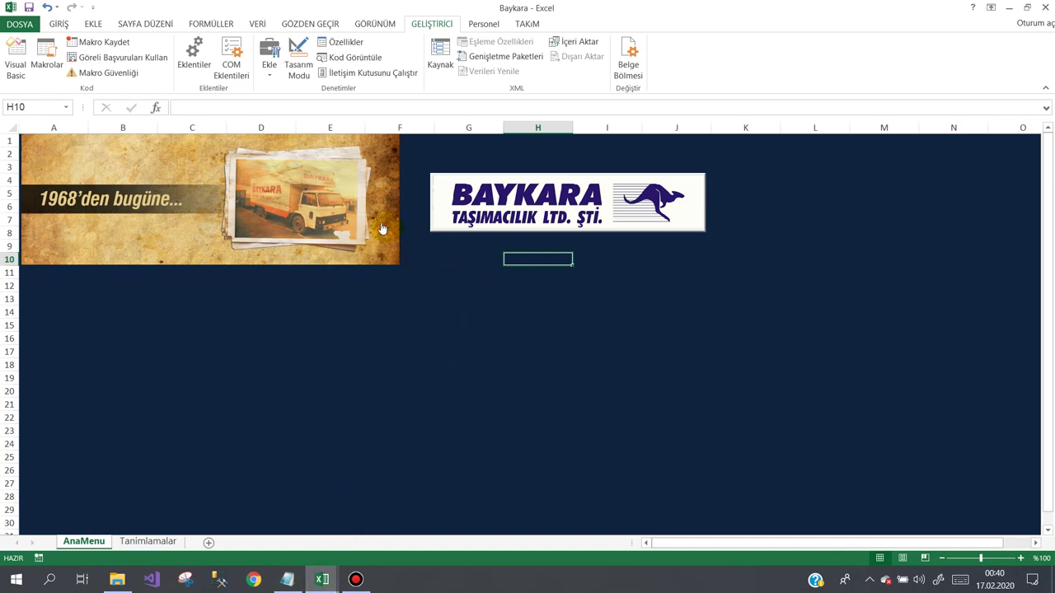
{"action": "left_click", "coordinate": [191, 362]}
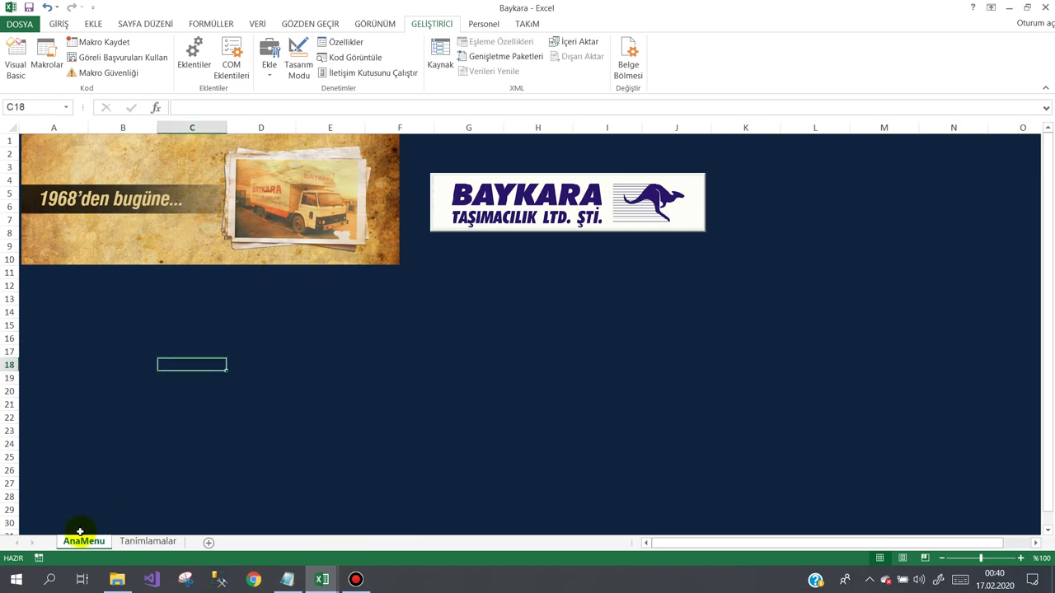
{"action": "left_click", "coordinate": [228, 203]}
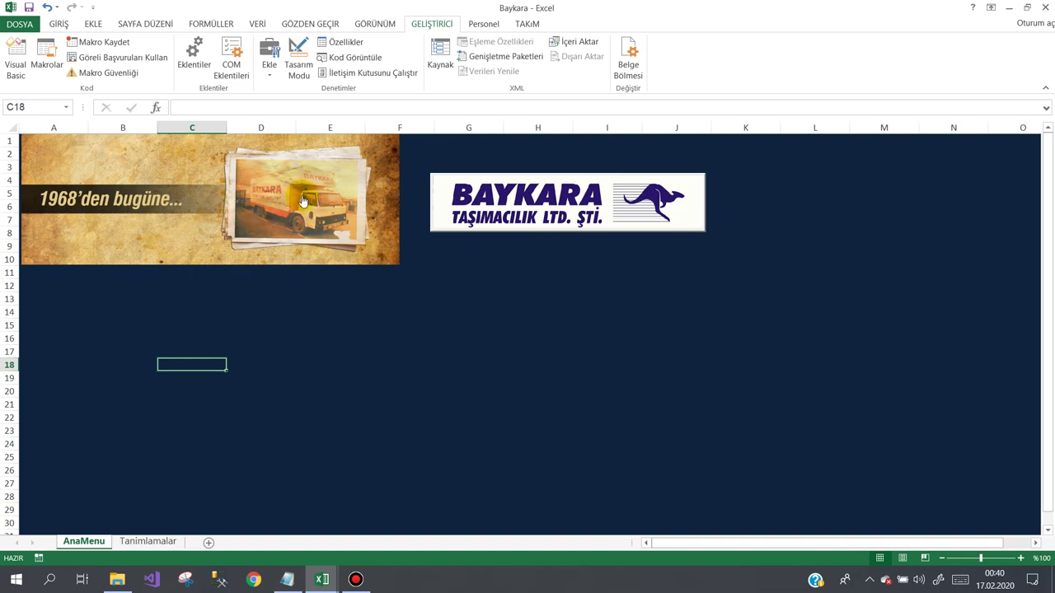
{"action": "right_click", "coordinate": [303, 198]}
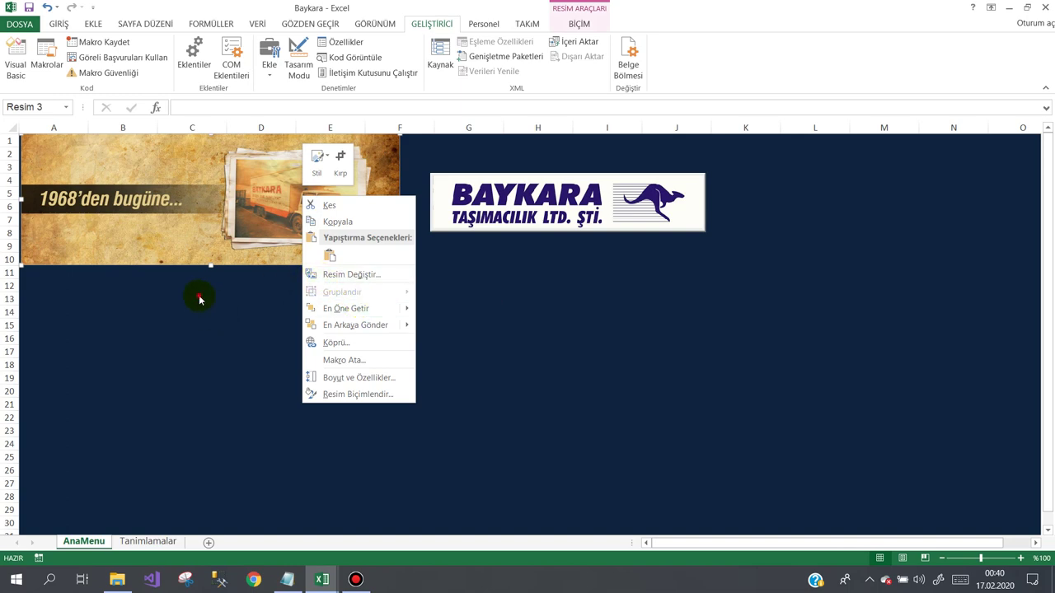
{"action": "left_click", "coordinate": [260, 249]}
{"action": "left_click", "coordinate": [421, 268]}
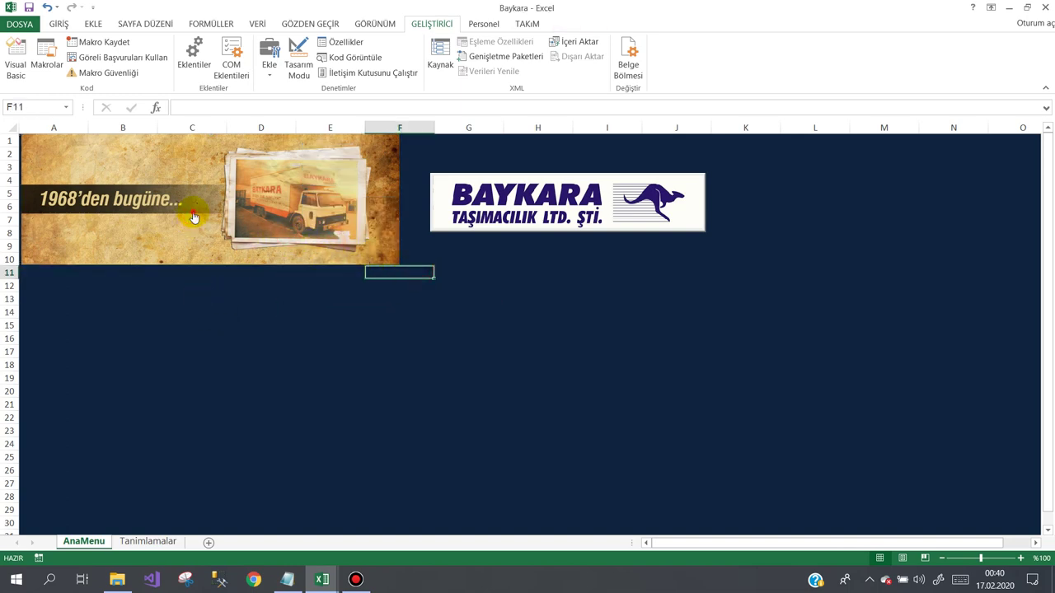
{"action": "left_click", "coordinate": [229, 251]}
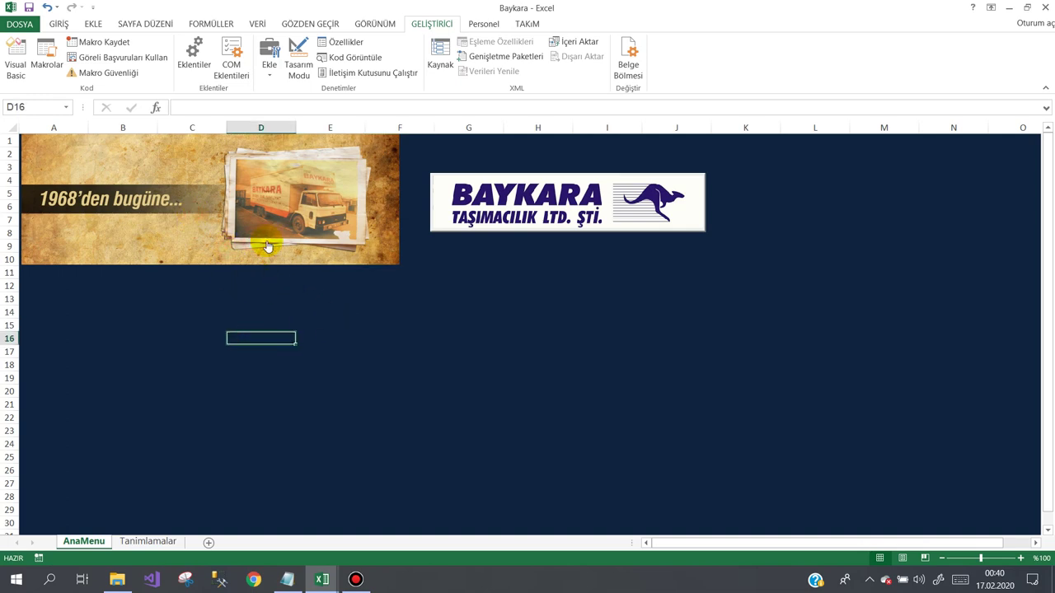
{"action": "left_click", "coordinate": [360, 191]}
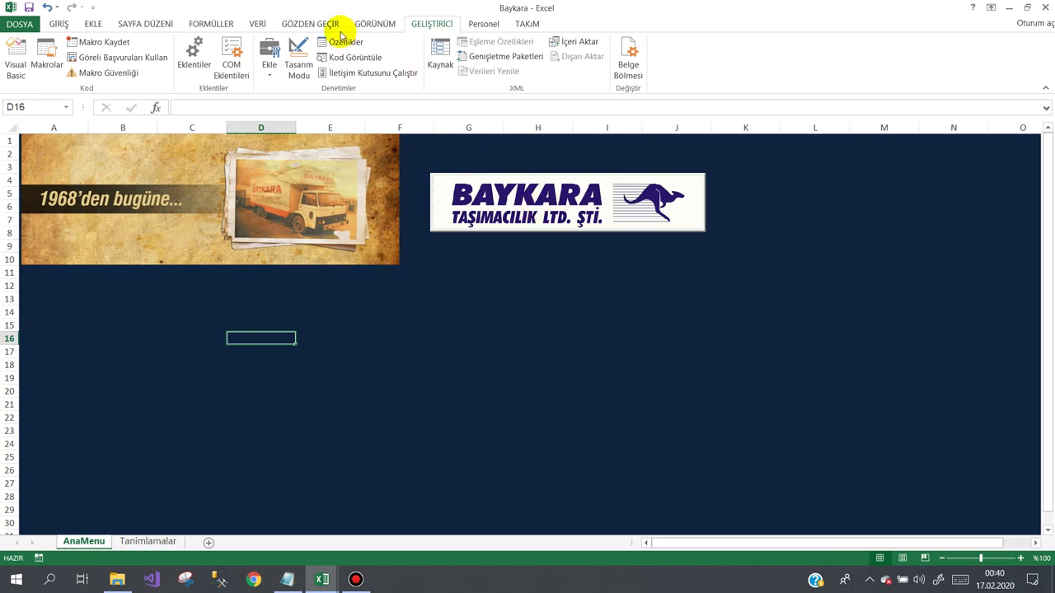
- In Design Mode, review the logo button's Picture property without changing the picture
{"action": "left_click", "coordinate": [299, 54]}
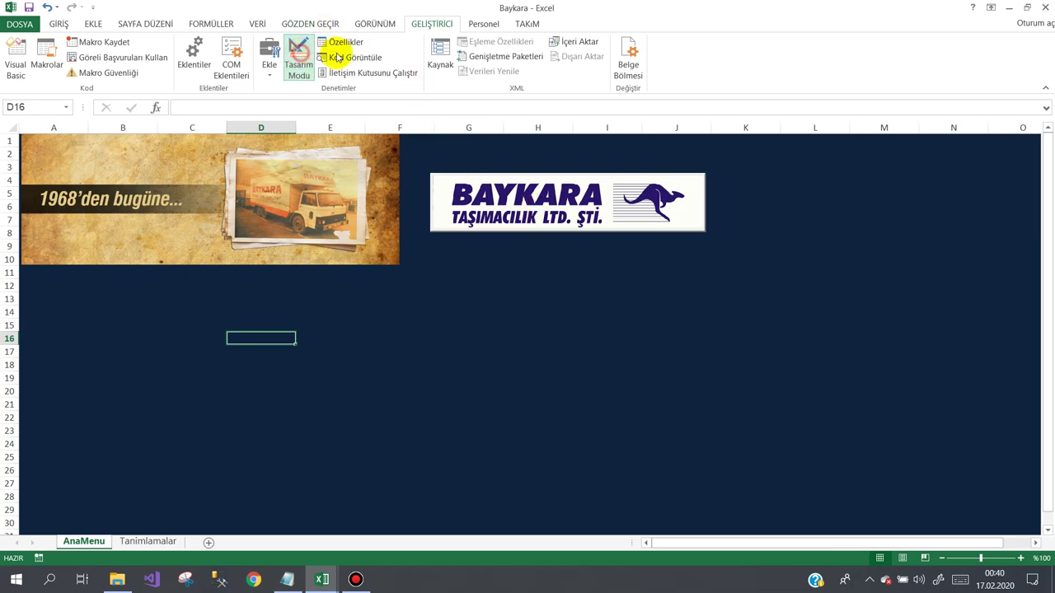
{"action": "left_click", "coordinate": [471, 185]}
{"action": "left_click", "coordinate": [345, 43]}
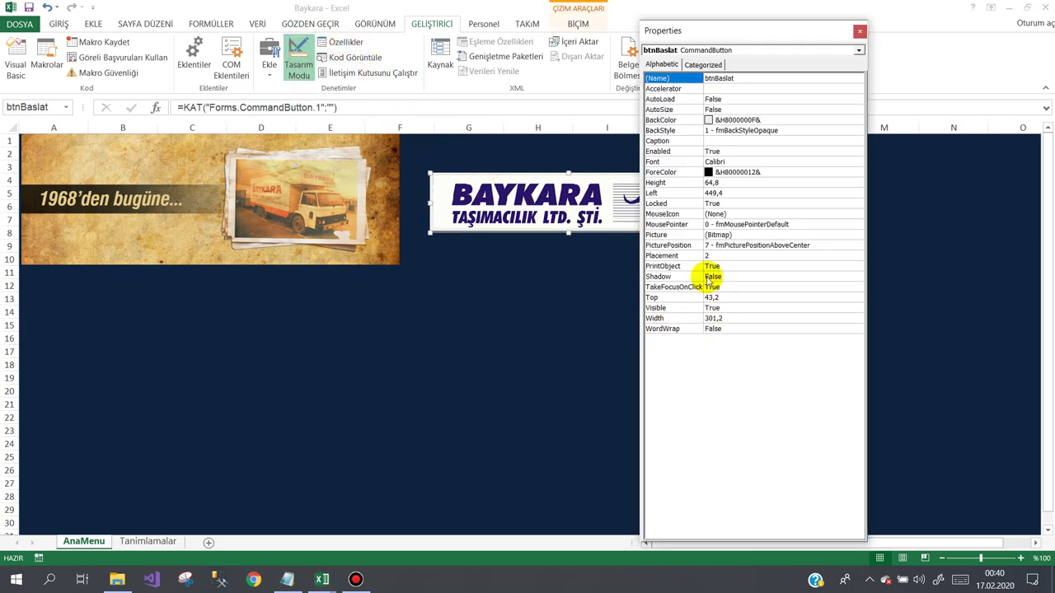
{"action": "left_click", "coordinate": [681, 235]}
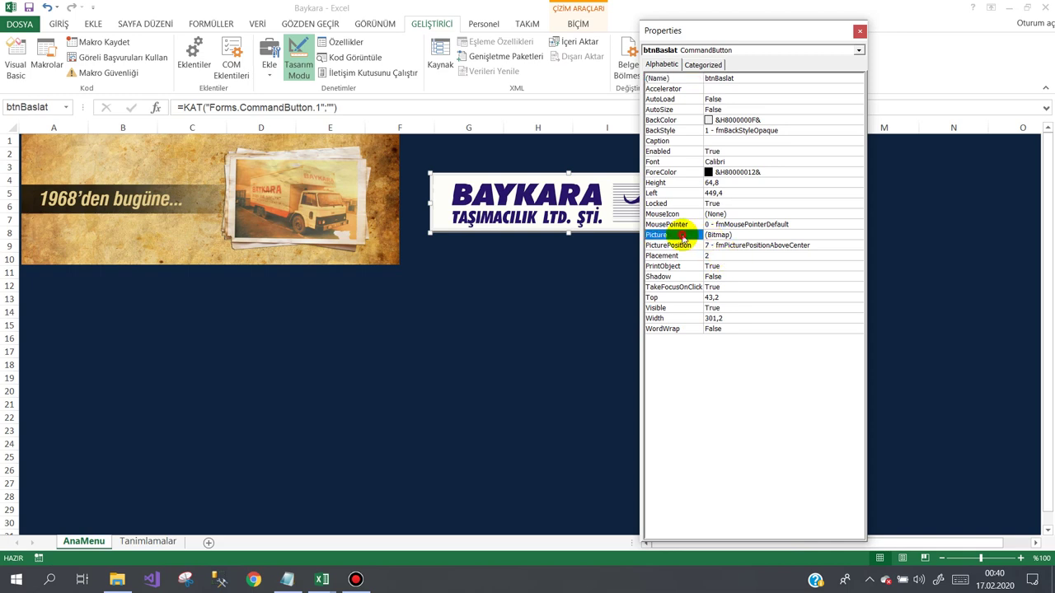
{"action": "left_click", "coordinate": [857, 235]}
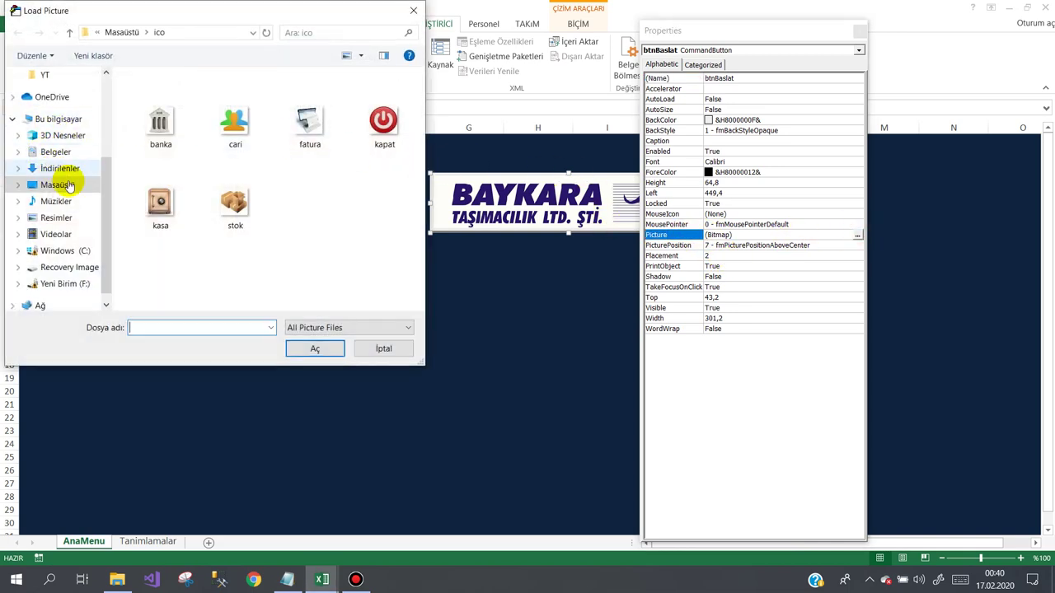
{"action": "left_click", "coordinate": [64, 183]}
{"action": "scroll", "coordinate": [323, 246], "scroll_direction": "down", "scroll_amount": 2}
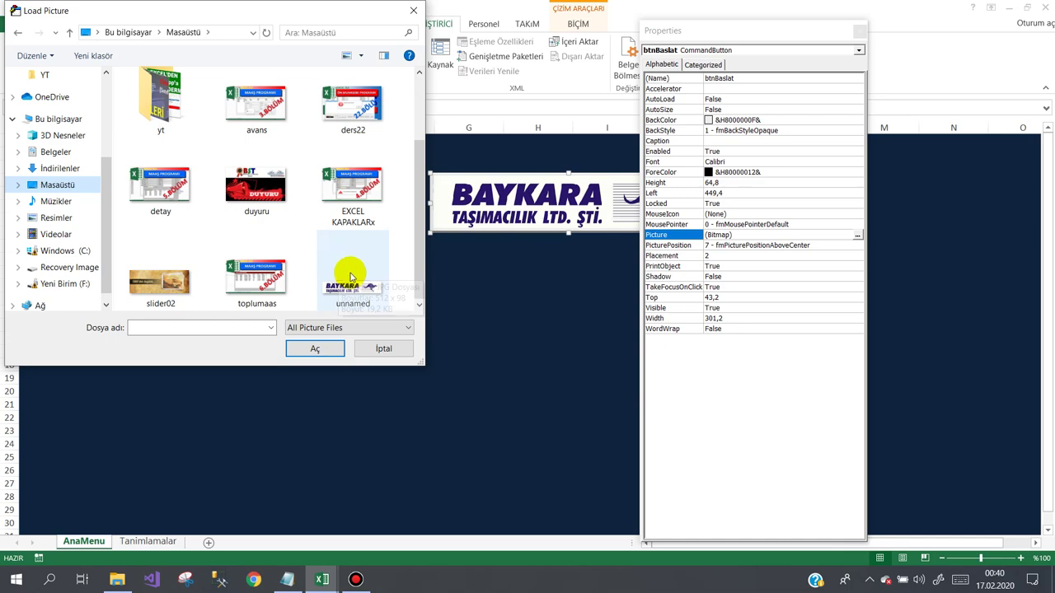
{"action": "left_click", "coordinate": [383, 349]}
{"action": "left_click", "coordinate": [860, 33]}
- Check the logo button's click code and the frmAnaForm design, then turn off Design Mode
{"action": "left_click", "coordinate": [497, 285]}
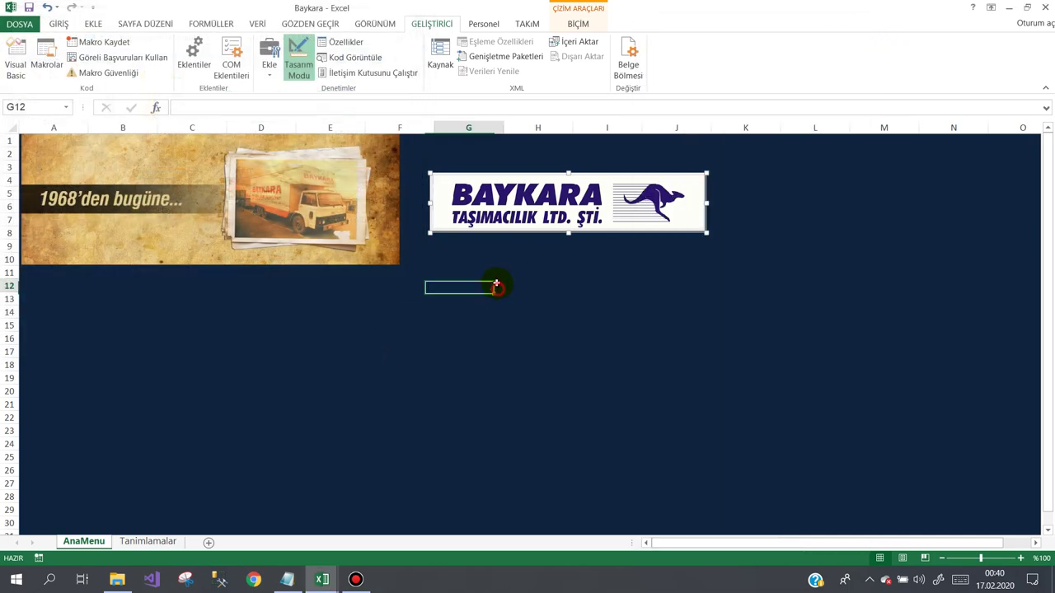
{"action": "left_click", "coordinate": [474, 197]}
{"action": "double_click", "coordinate": [474, 198]}
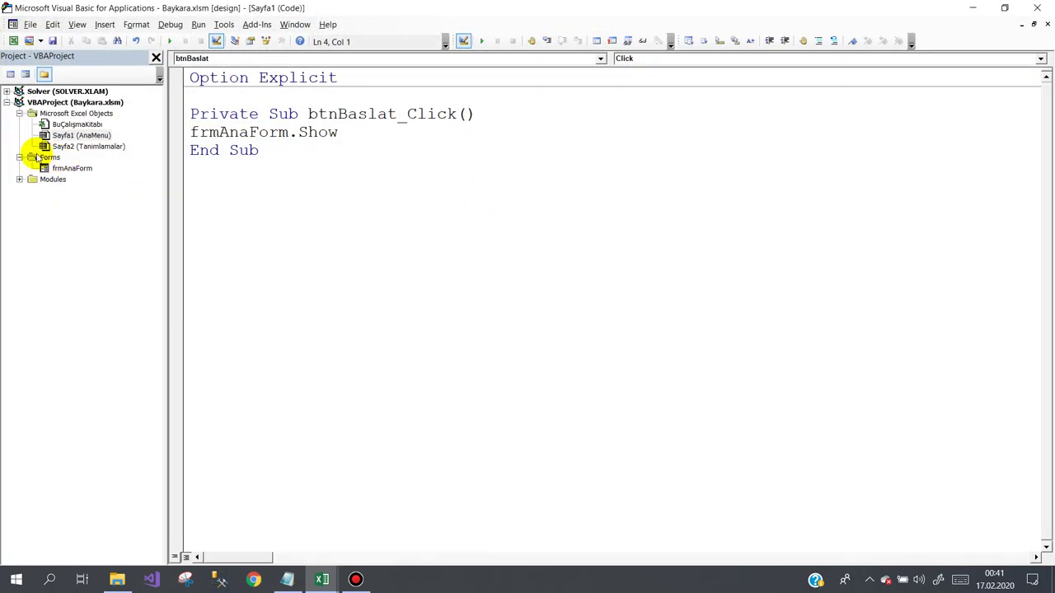
{"action": "double_click", "coordinate": [75, 166]}
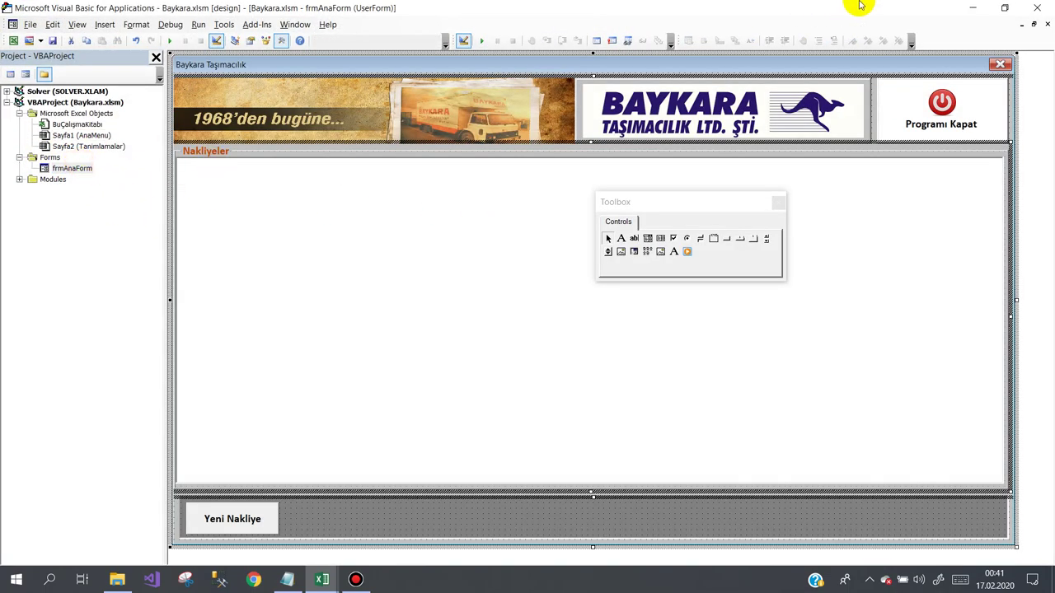
{"action": "left_click", "coordinate": [972, 7]}
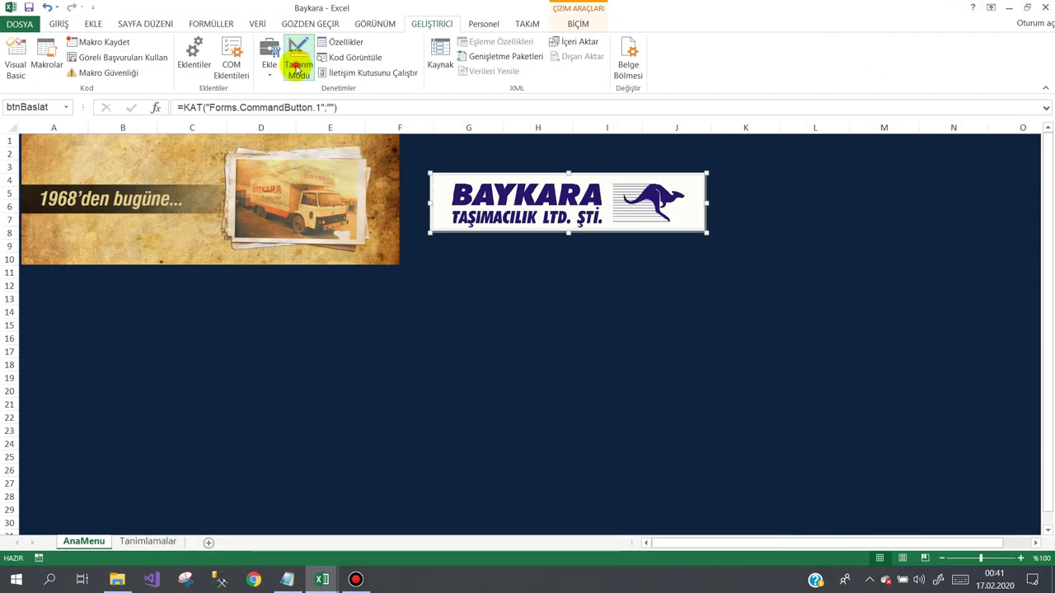
{"action": "left_click", "coordinate": [298, 65]}
- Run the main form from the logo, test Yeni Nakliye and Programı Kapat, then close it
{"action": "left_click", "coordinate": [527, 208]}
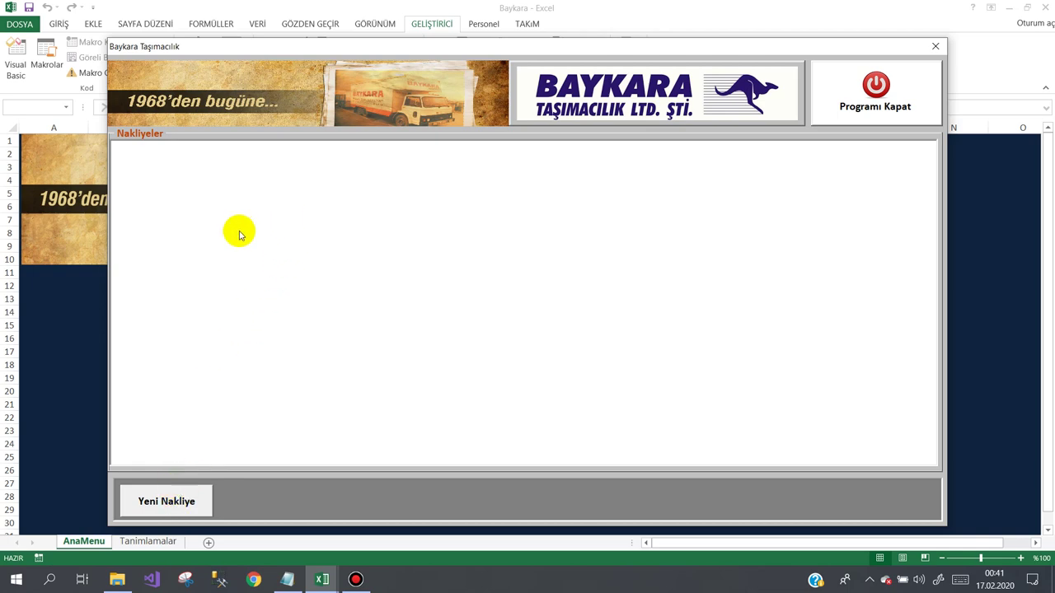
{"action": "left_click", "coordinate": [170, 505]}
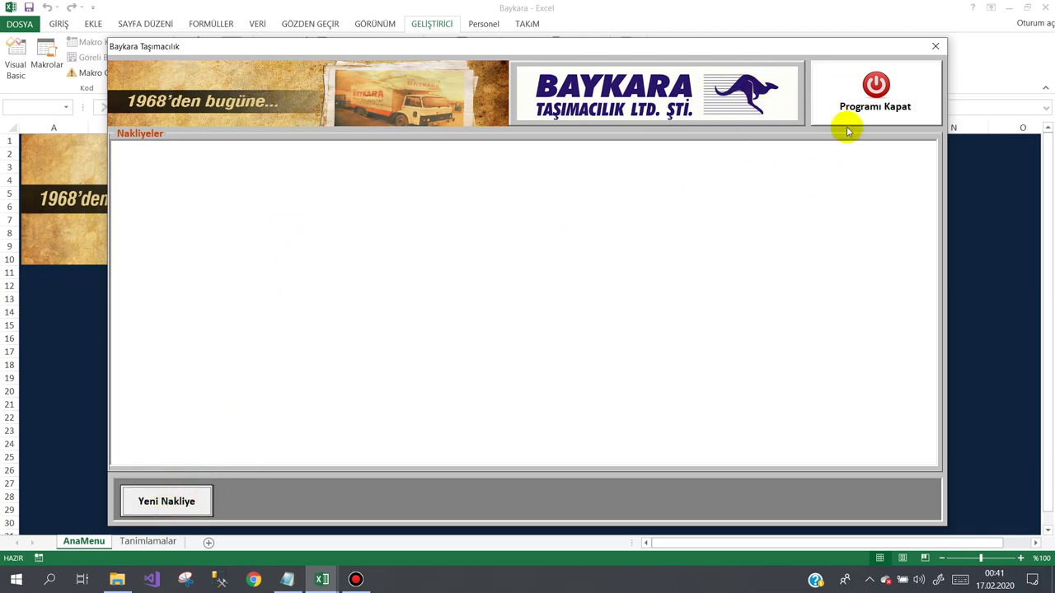
{"action": "left_click", "coordinate": [861, 104]}
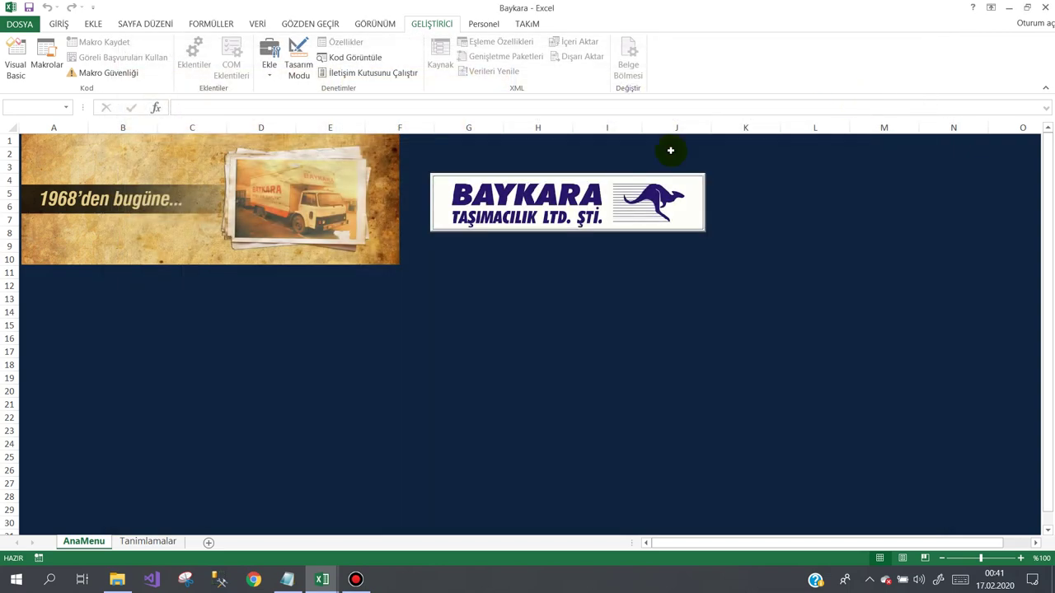
{"action": "left_click", "coordinate": [562, 188]}
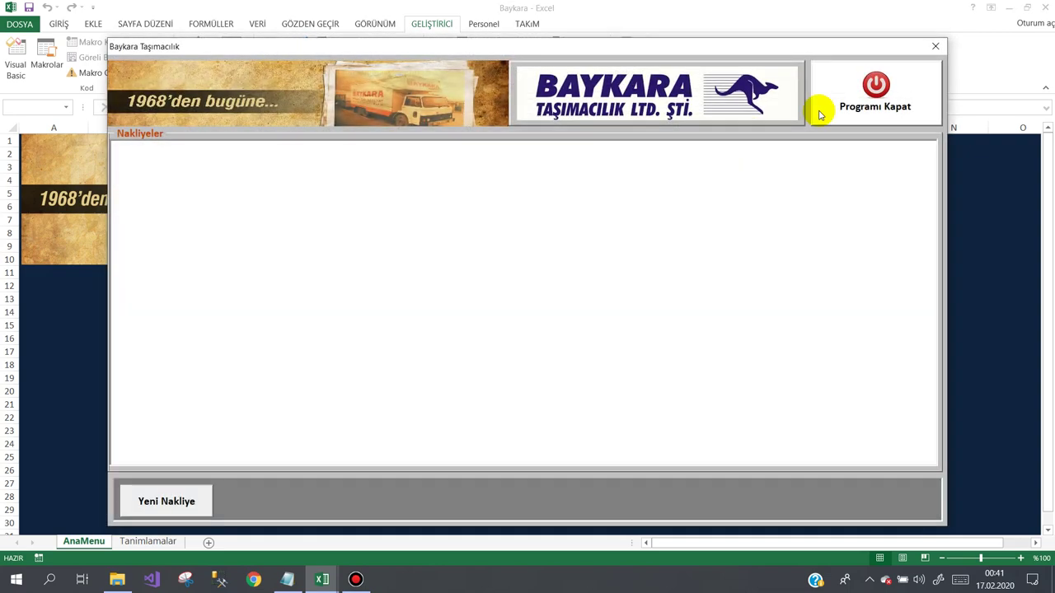
{"action": "left_click", "coordinate": [880, 97]}
{"action": "left_click", "coordinate": [562, 285]}
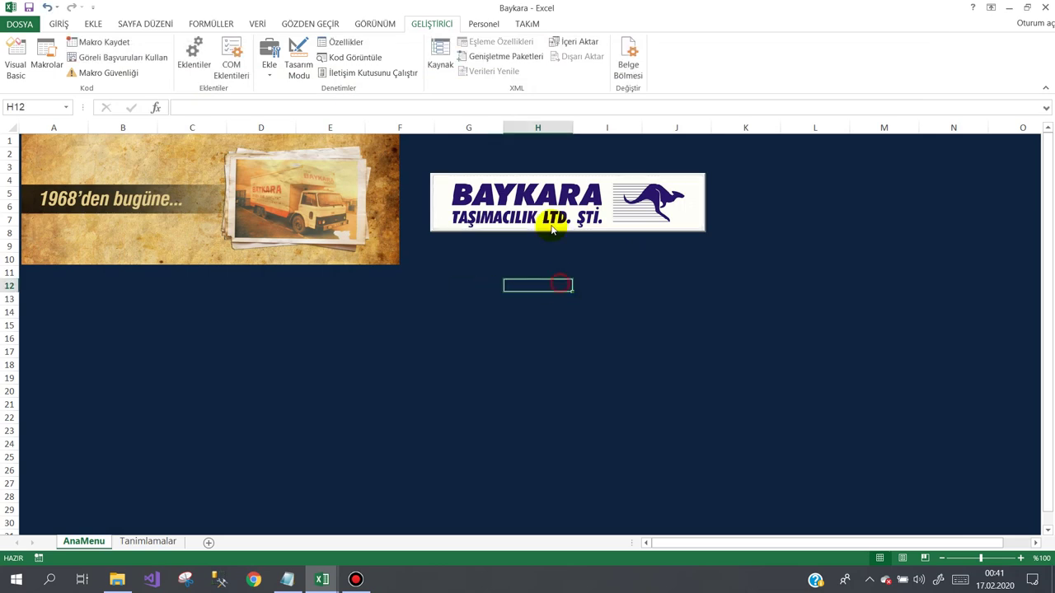
{"action": "left_click", "coordinate": [550, 216]}
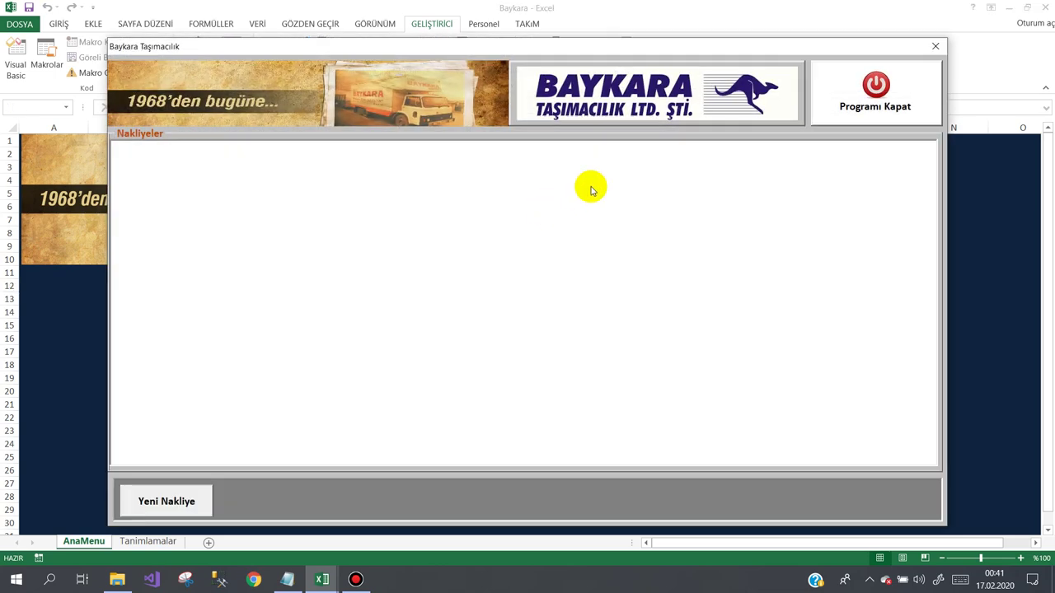
{"action": "left_click", "coordinate": [873, 98]}
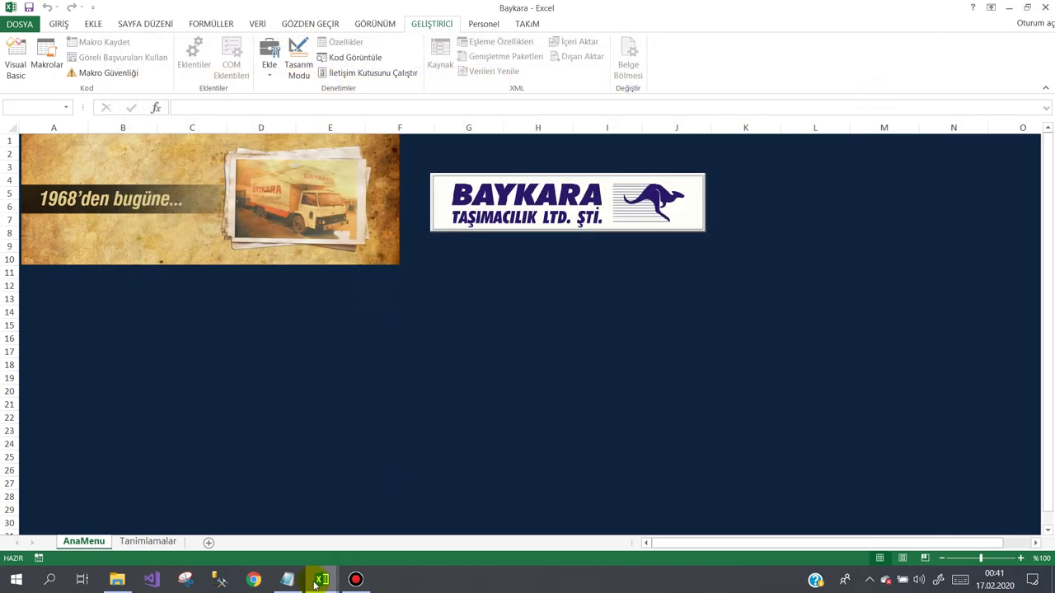
- Go to the Tanimlamalar sheet and select the NakliyeKodu heading in A1 and cell B1
{"action": "left_click", "coordinate": [141, 542]}
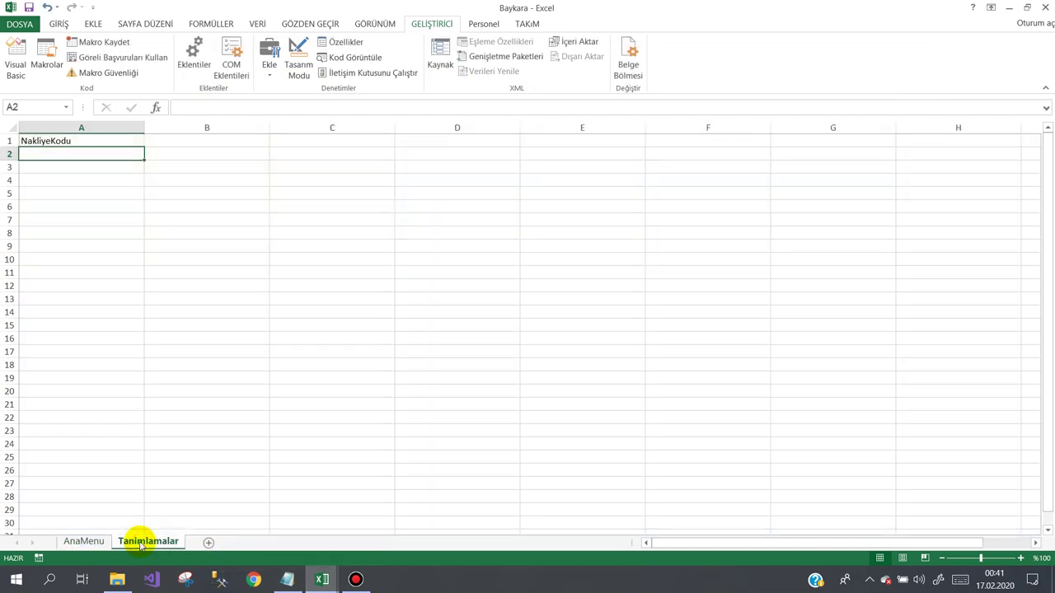
{"action": "left_click", "coordinate": [86, 196]}
{"action": "left_click", "coordinate": [94, 141]}
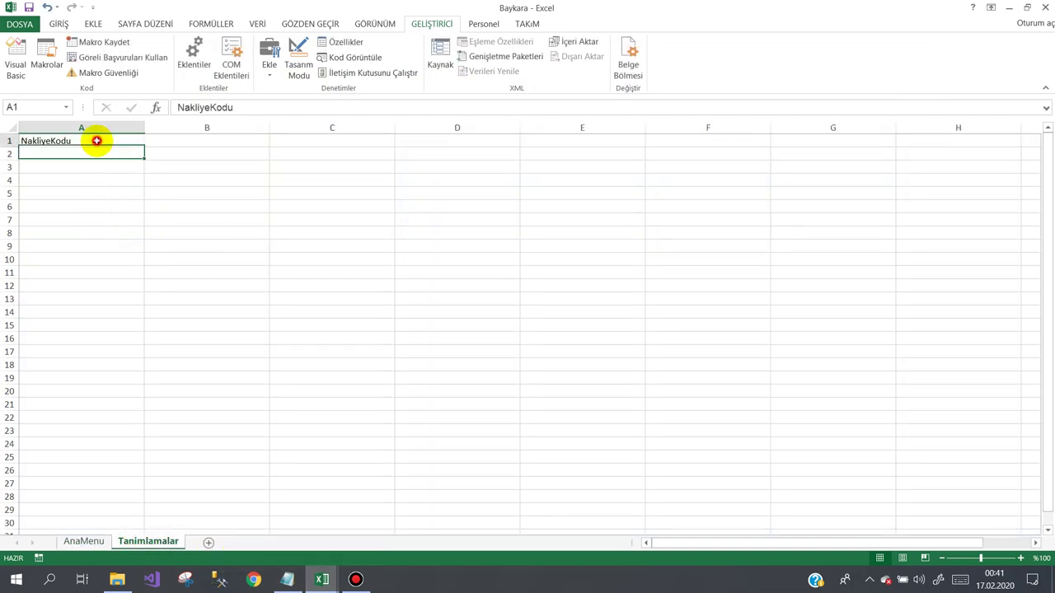
{"action": "left_click", "coordinate": [162, 140]}
- Bring up the Notepad field notes and look over the Yükleme Katı and Yükleme Şekli lines
{"action": "left_click", "coordinate": [290, 580]}
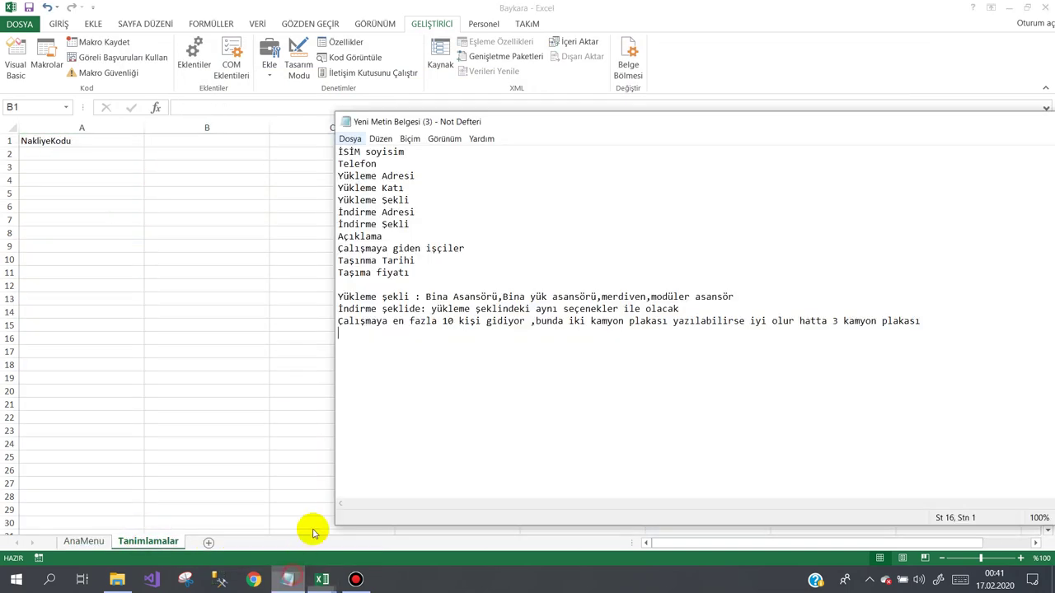
{"action": "left_click_drag", "start_coordinate": [440, 124], "coordinate": [565, 82]}
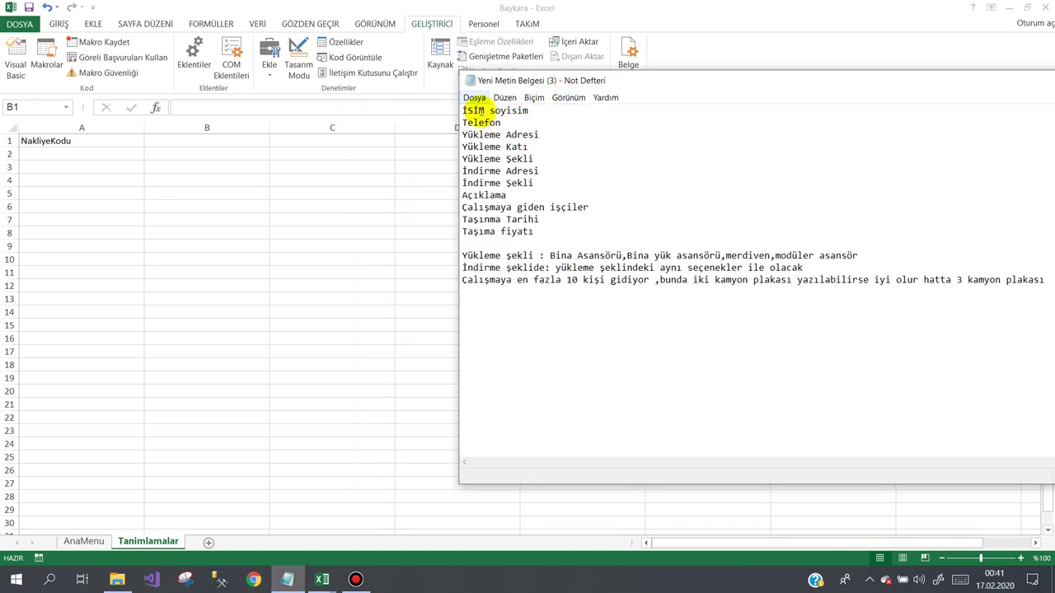
{"action": "mouse_move", "coordinate": [539, 110]}
{"action": "left_mouse_down"}
{"action": "mouse_move", "coordinate": [462, 109]}
{"action": "mouse_move", "coordinate": [462, 125]}
{"action": "left_mouse_up"}
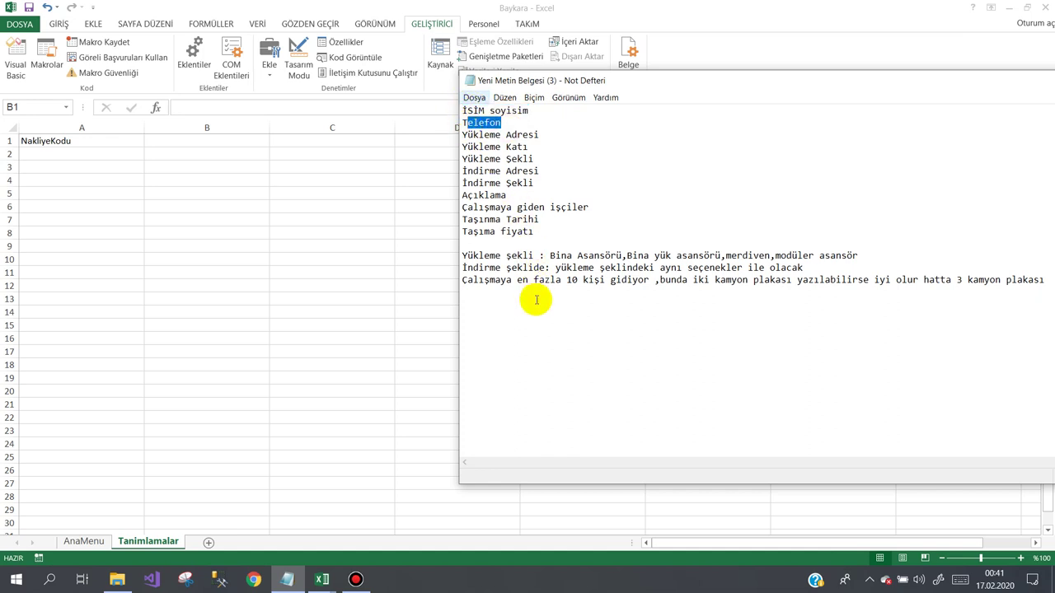
{"action": "left_click", "coordinate": [540, 136]}
{"action": "left_click_drag", "start_coordinate": [540, 135], "coordinate": [462, 135]}
{"action": "left_click_drag", "start_coordinate": [528, 147], "coordinate": [438, 153]}
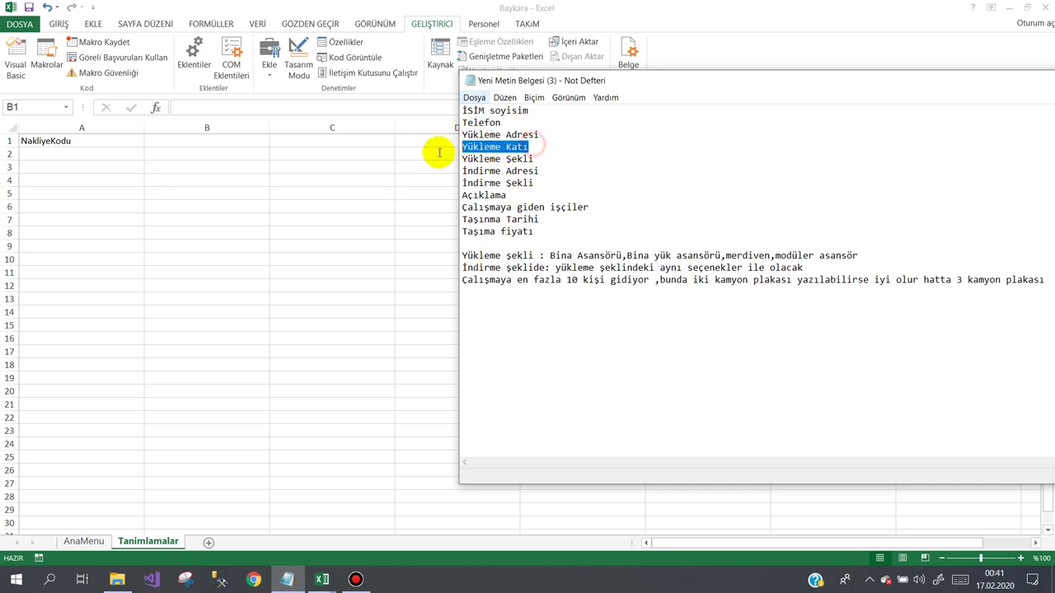
{"action": "left_click_drag", "start_coordinate": [534, 159], "coordinate": [448, 160]}
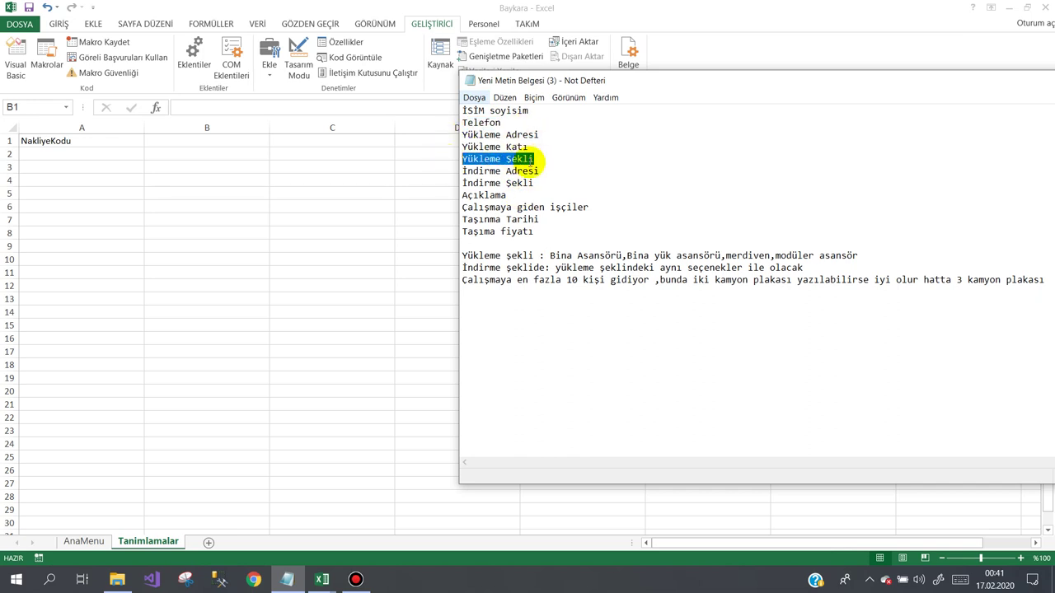
{"action": "left_click", "coordinate": [532, 176]}
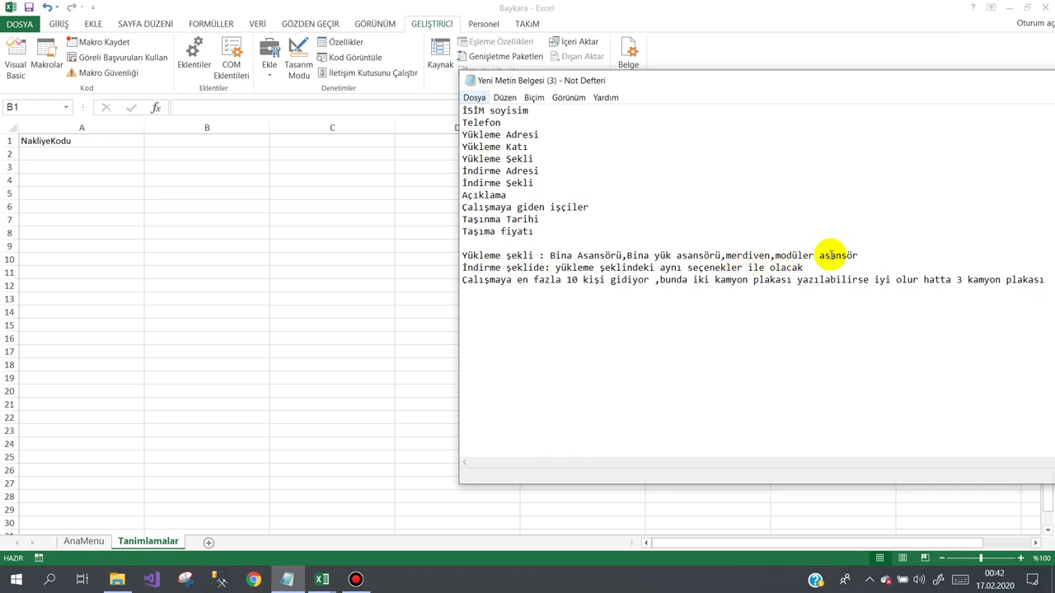
- Copy the loading-method list (Bina Asansörü, Bina yük asansörü, merdiven, modüler asansör) and return to Excel
{"action": "left_click_drag", "start_coordinate": [550, 256], "coordinate": [857, 256]}
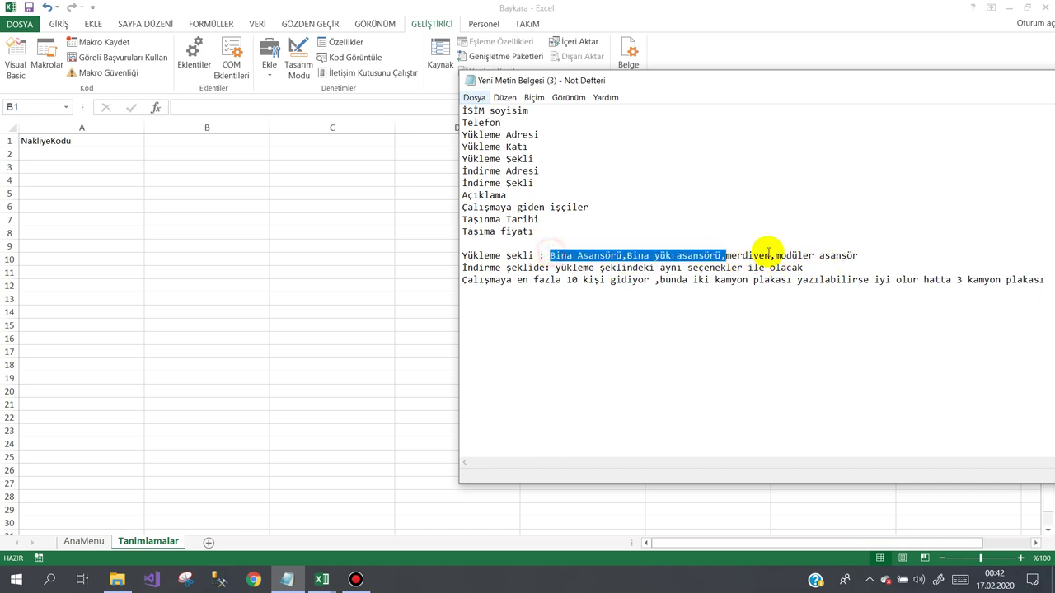
{"action": "right_click", "coordinate": [857, 255]}
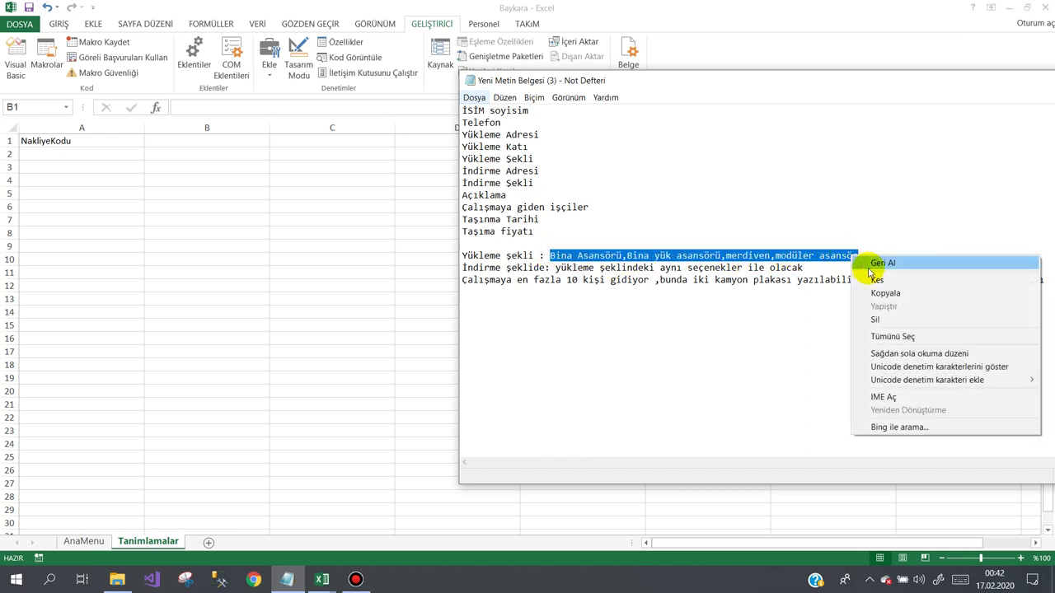
{"action": "left_click", "coordinate": [878, 292]}
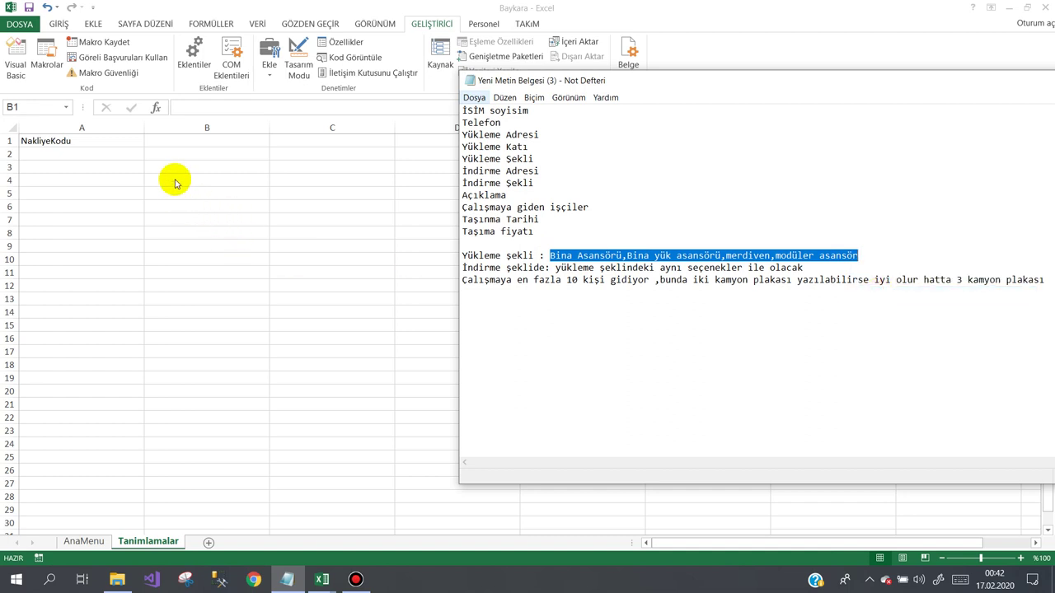
{"action": "key", "text": "alt+Tab"}
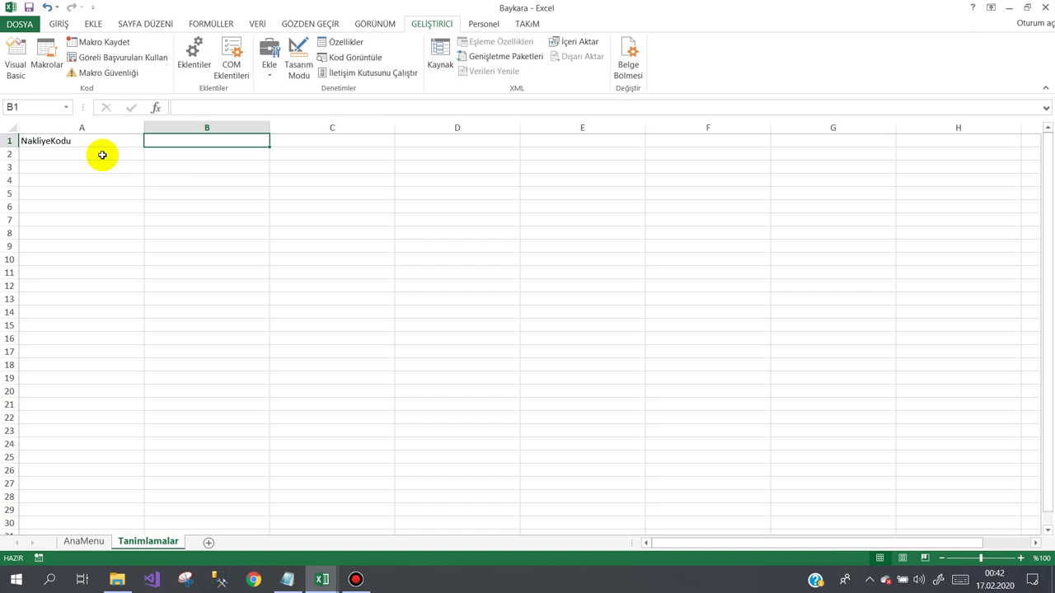
- Paste the copied loading-method list into A2 and move it to C3
{"action": "right_click", "coordinate": [59, 154]}
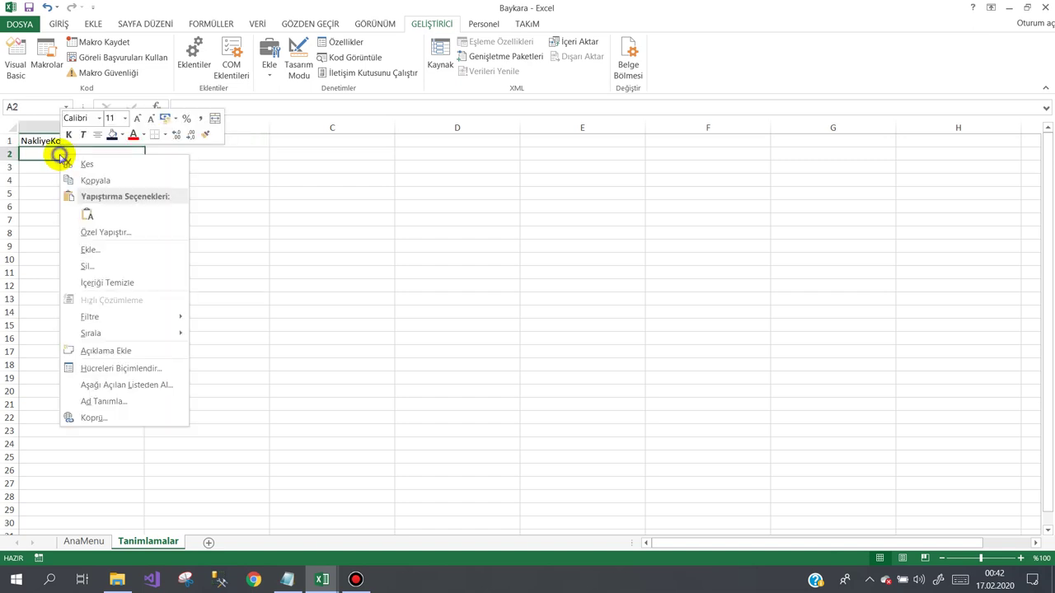
{"action": "left_click", "coordinate": [88, 216]}
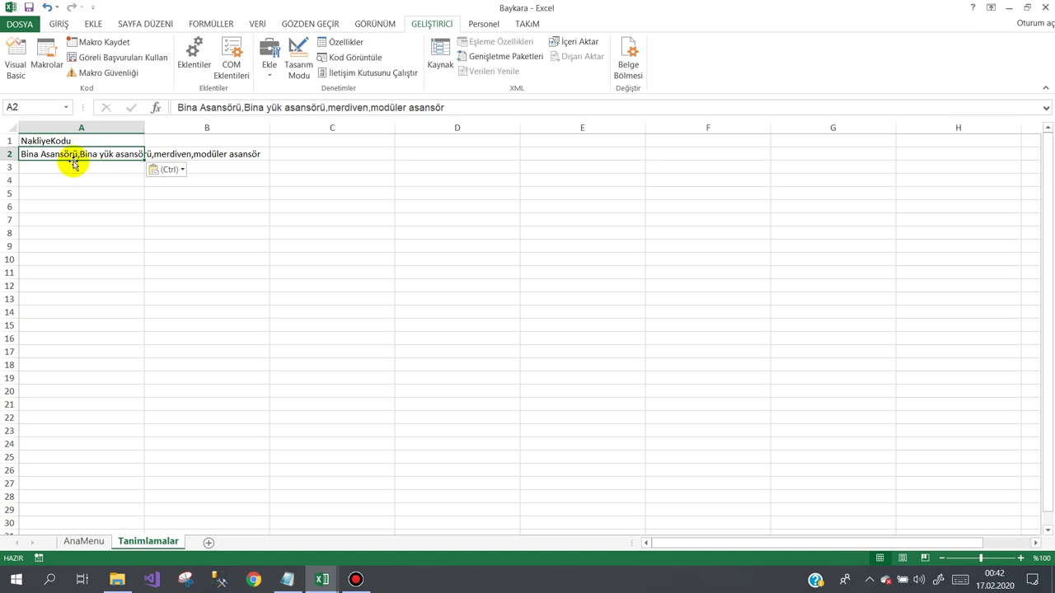
{"action": "left_click_drag", "start_coordinate": [73, 160], "coordinate": [384, 162]}
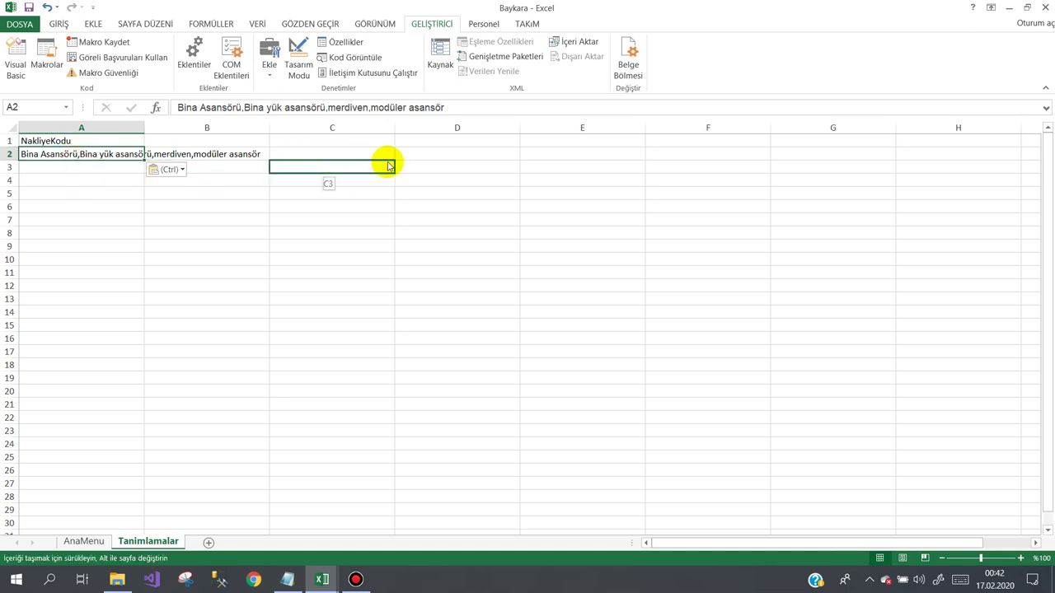
- Enter Bina Asansörü, Bina Yük Asansörü, Modüler Asansör and Merdiven in A2 through A5
{"action": "left_click", "coordinate": [89, 155]}
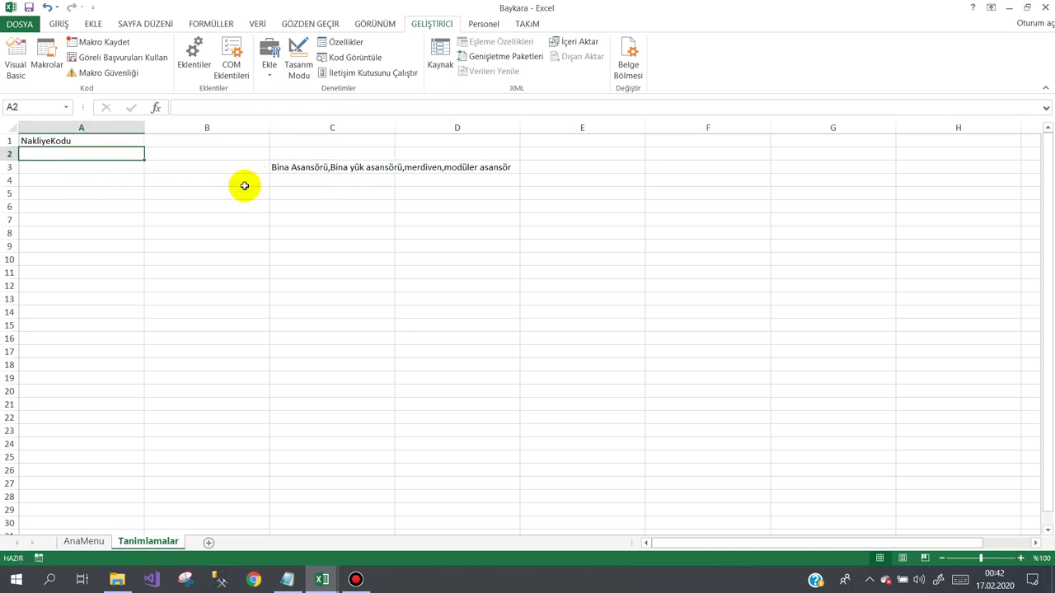
{"action": "type", "text": "Bina Asansörü"}
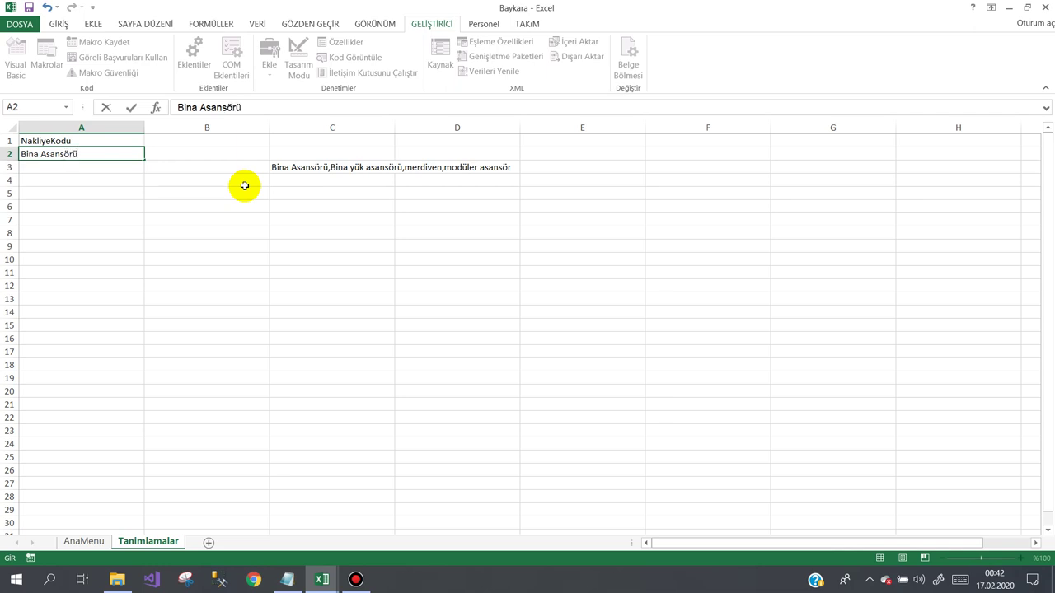
{"action": "key", "text": "Return"}
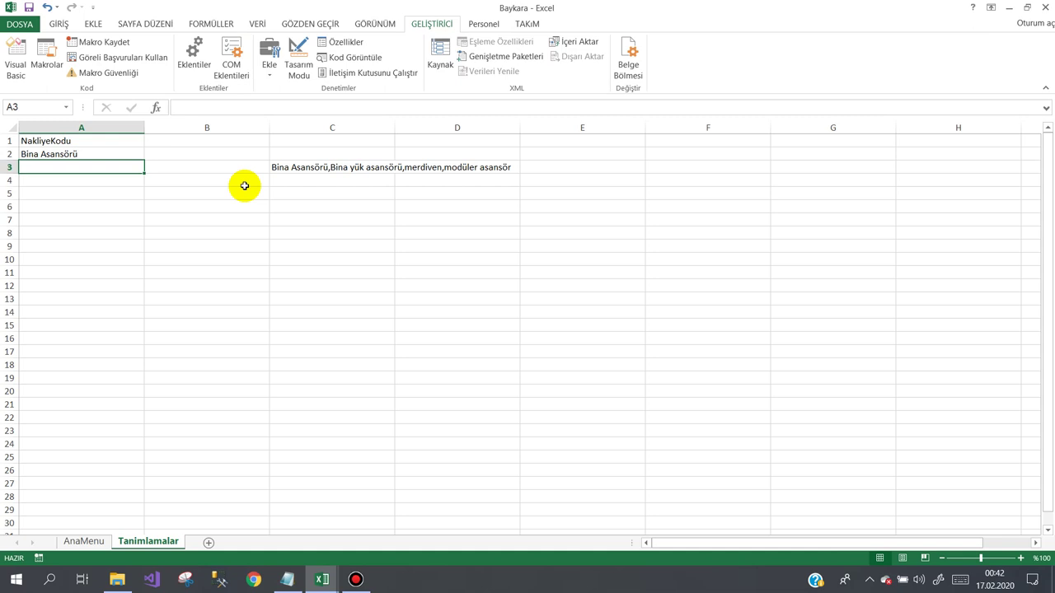
{"action": "type", "text": "Bina "}
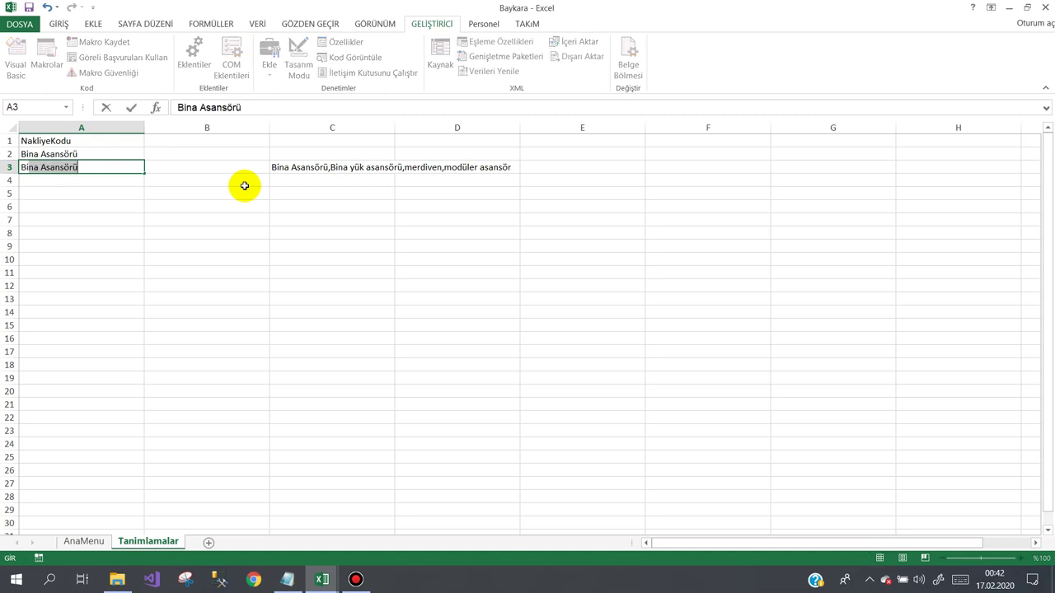
{"action": "type", "text": "Yük Asansörü"}
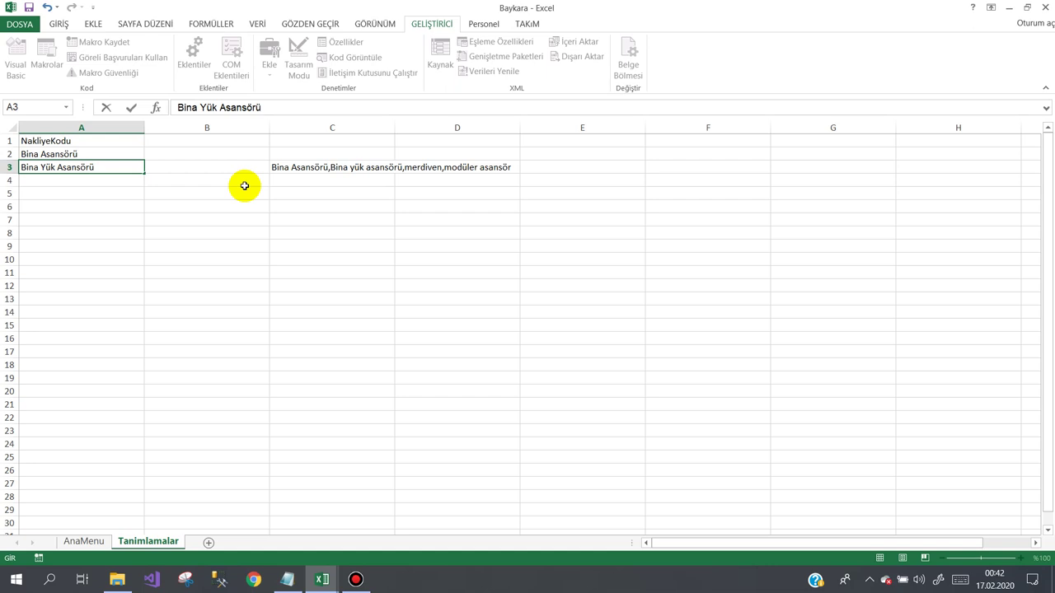
{"action": "key", "text": "Return"}
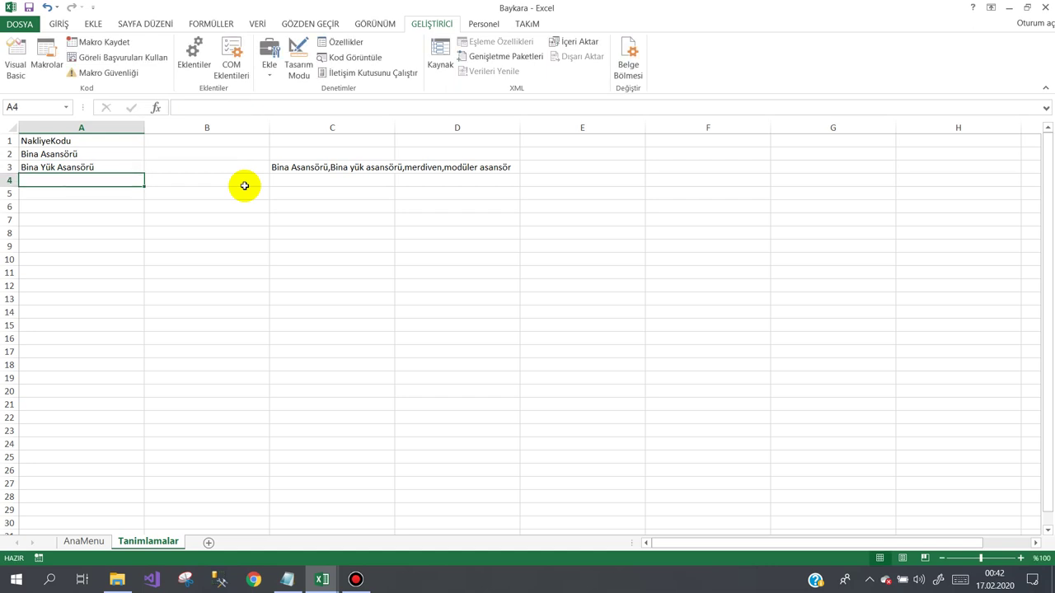
{"action": "type", "text": "Modüler Asansör"}
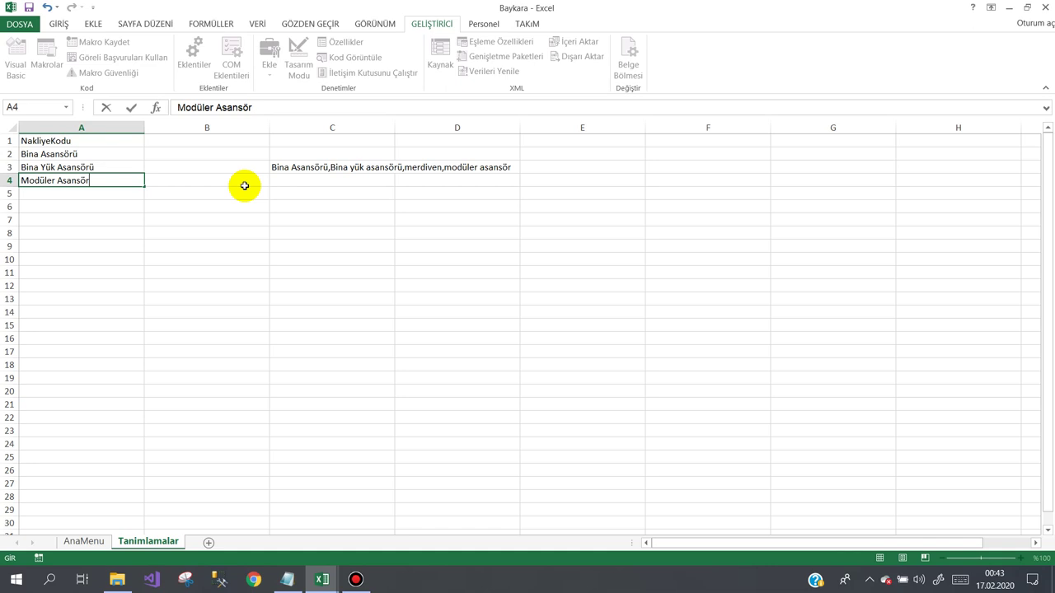
{"action": "key", "text": "Return"}
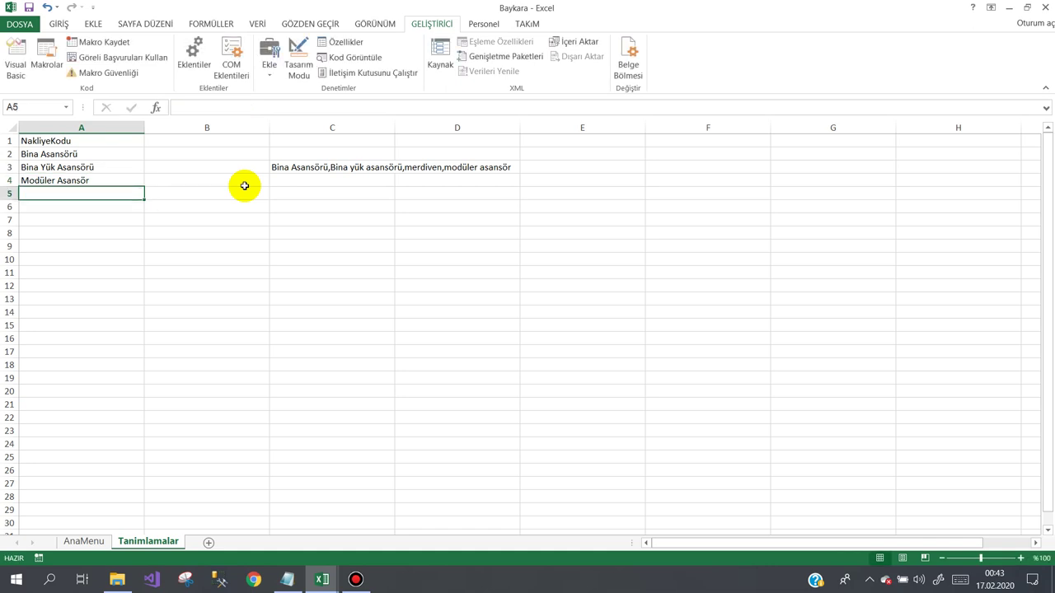
{"action": "type", "text": "Merdiven"}
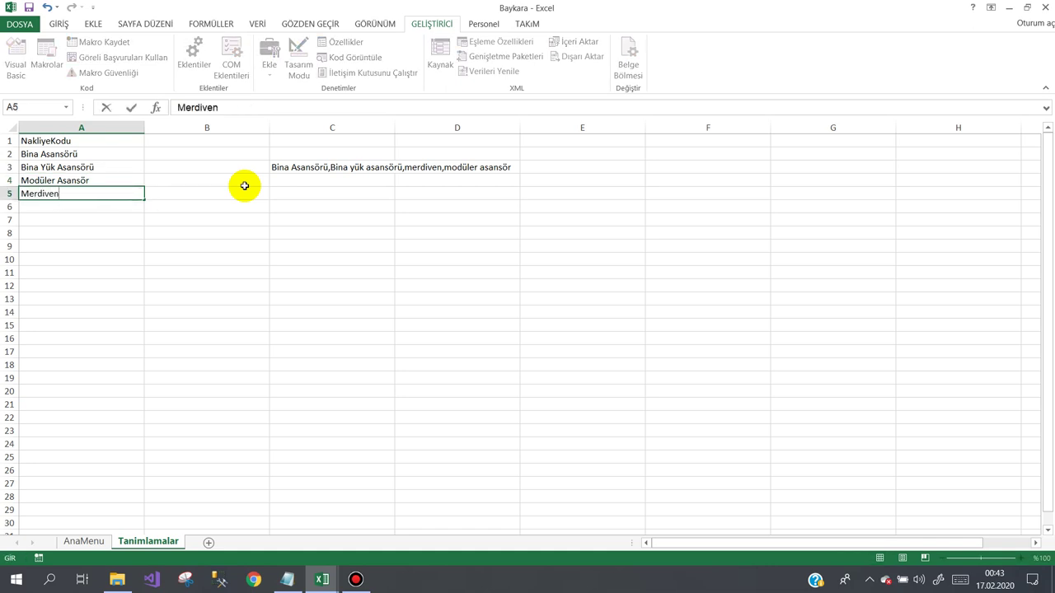
{"action": "key", "text": "Return"}
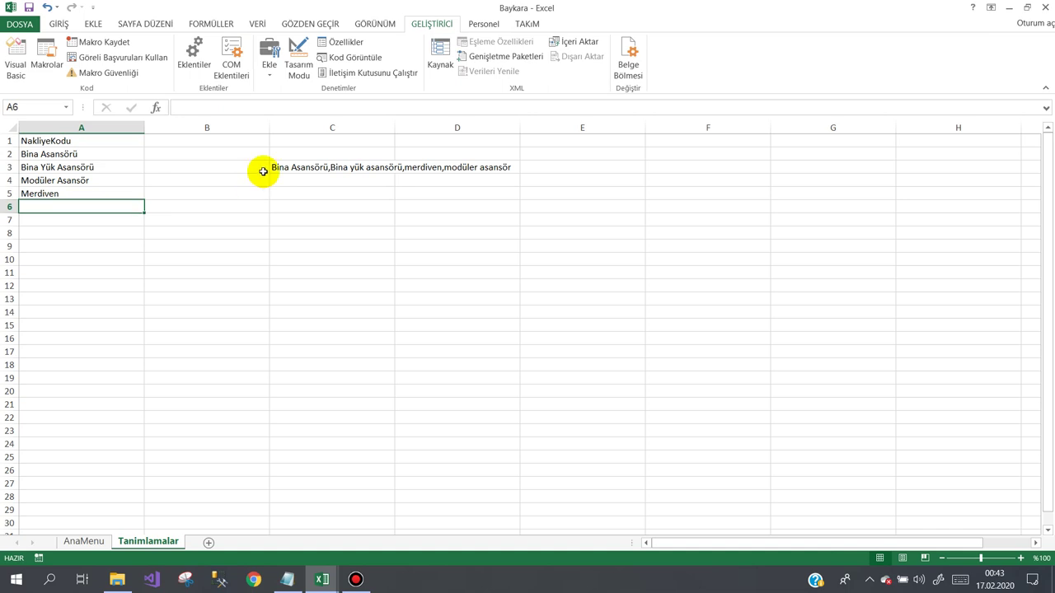
- Delete the pasted reference list from C3 and reposition the Notepad notes window
{"action": "left_click", "coordinate": [286, 171]}
{"action": "key", "text": "Delete"}
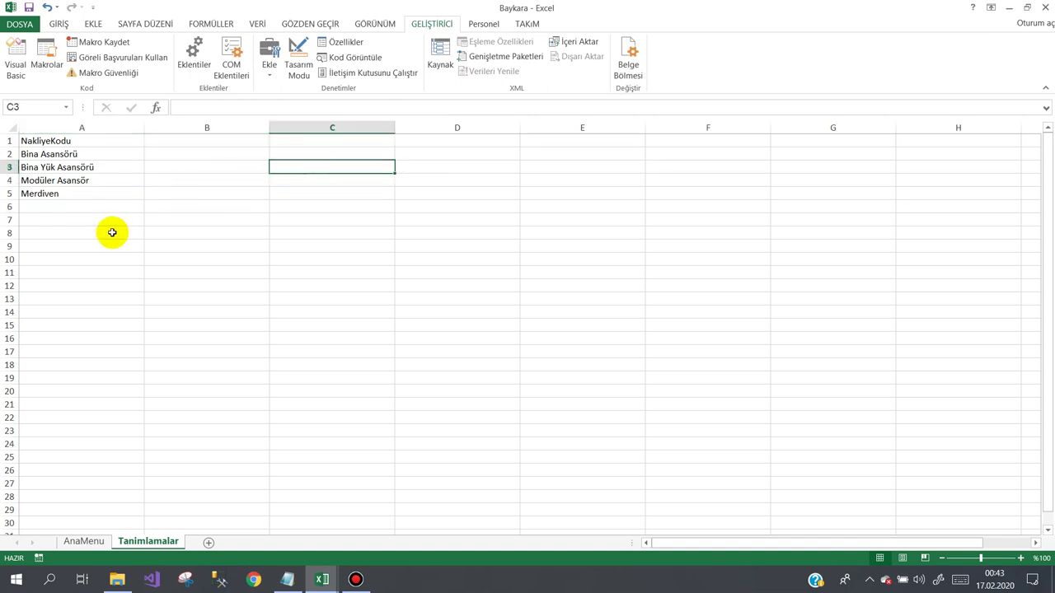
{"action": "left_click", "coordinate": [287, 580]}
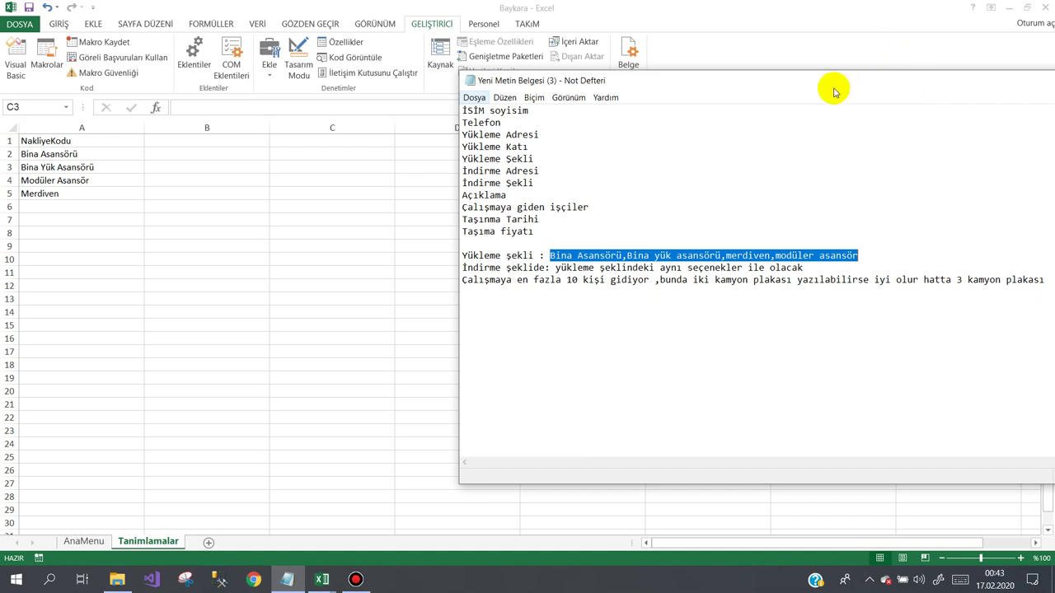
{"action": "left_click_drag", "start_coordinate": [831, 86], "coordinate": [731, 97]}
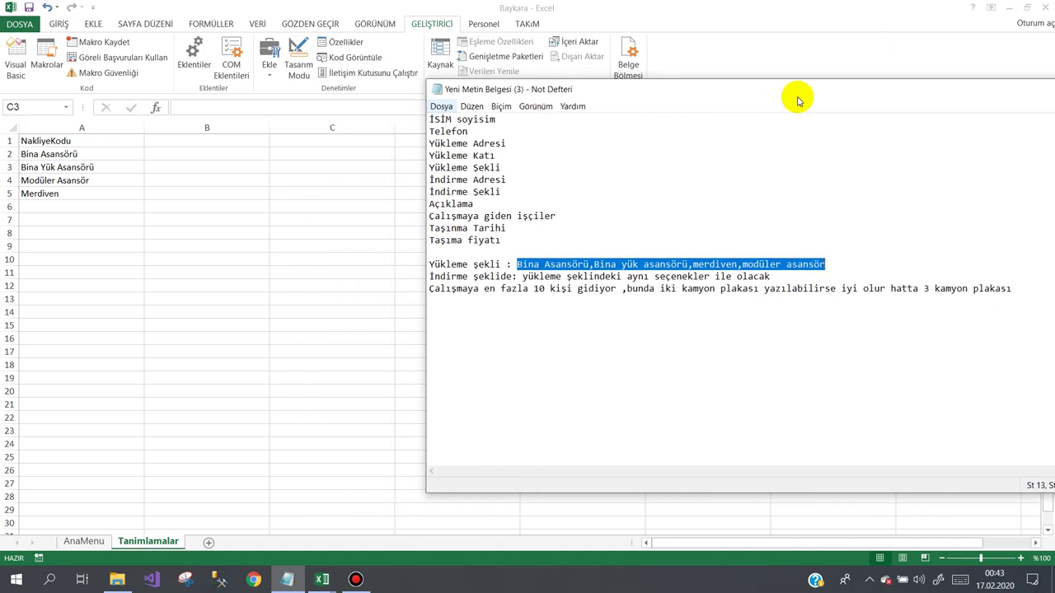
{"action": "key", "text": "alt+Tab"}
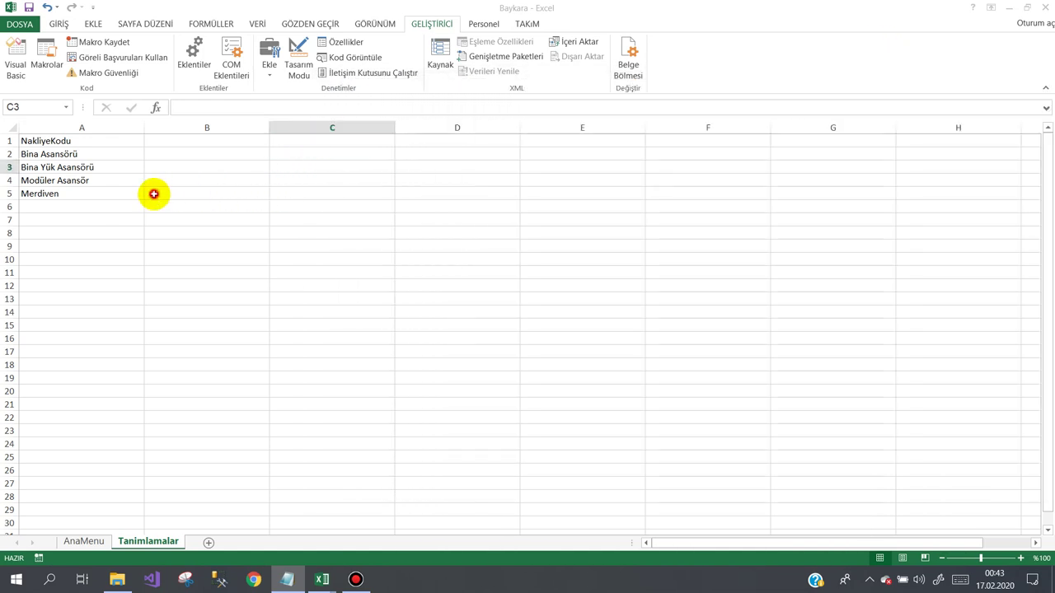
- Select the NakliyeKodu list A1:A5 and zoom in on the sheet
{"action": "left_click_drag", "start_coordinate": [66, 141], "coordinate": [71, 193]}
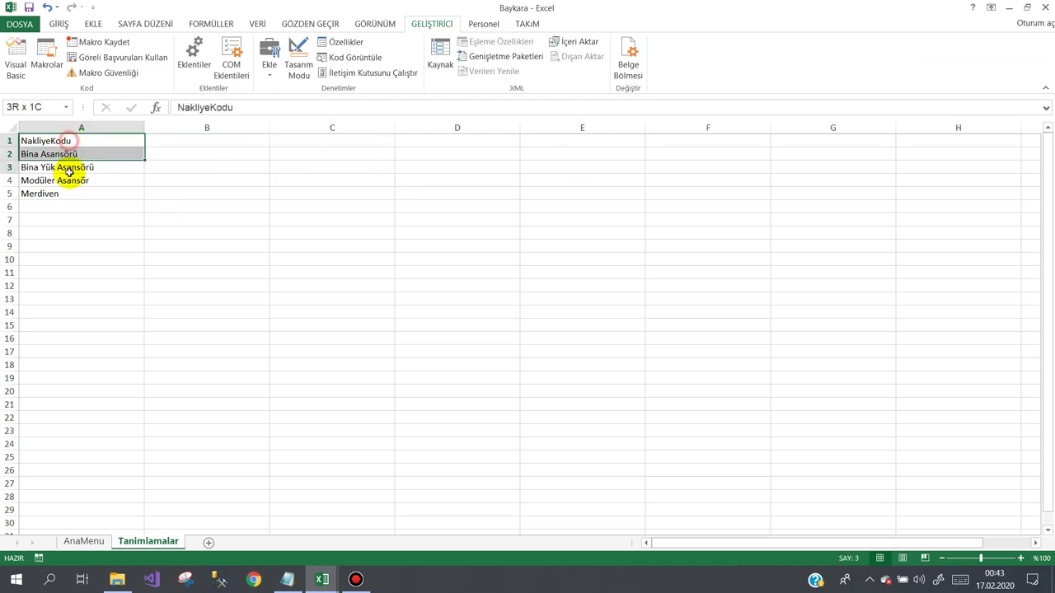
{"action": "left_click", "coordinate": [1022, 558]}
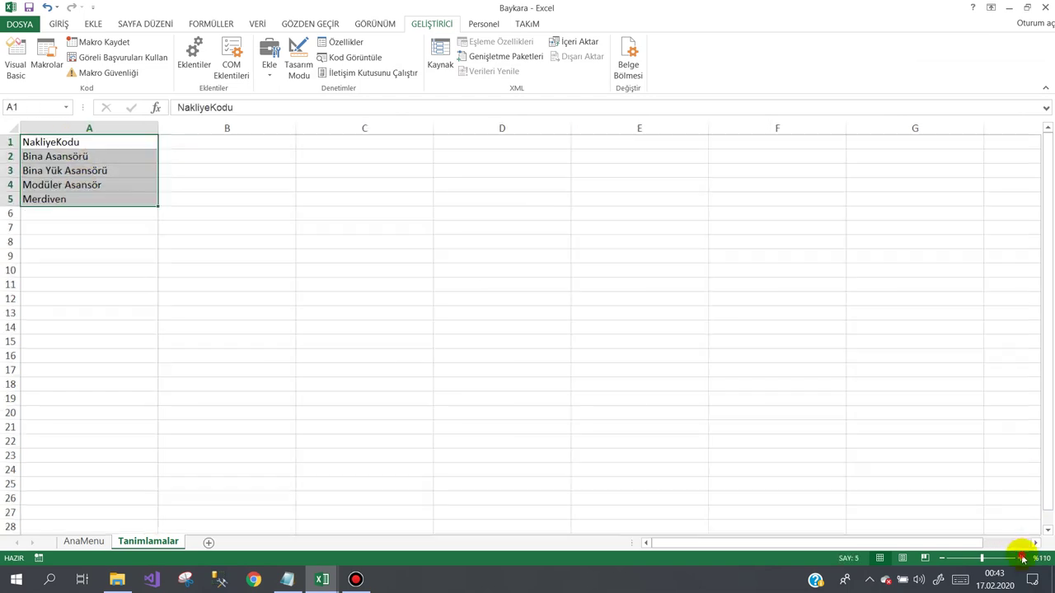
{"action": "left_click", "coordinate": [1022, 557]}
{"action": "left_click", "coordinate": [1022, 558]}
{"action": "left_click", "coordinate": [1022, 557]}
{"action": "left_click", "coordinate": [1022, 558]}
{"action": "left_click", "coordinate": [282, 206]}
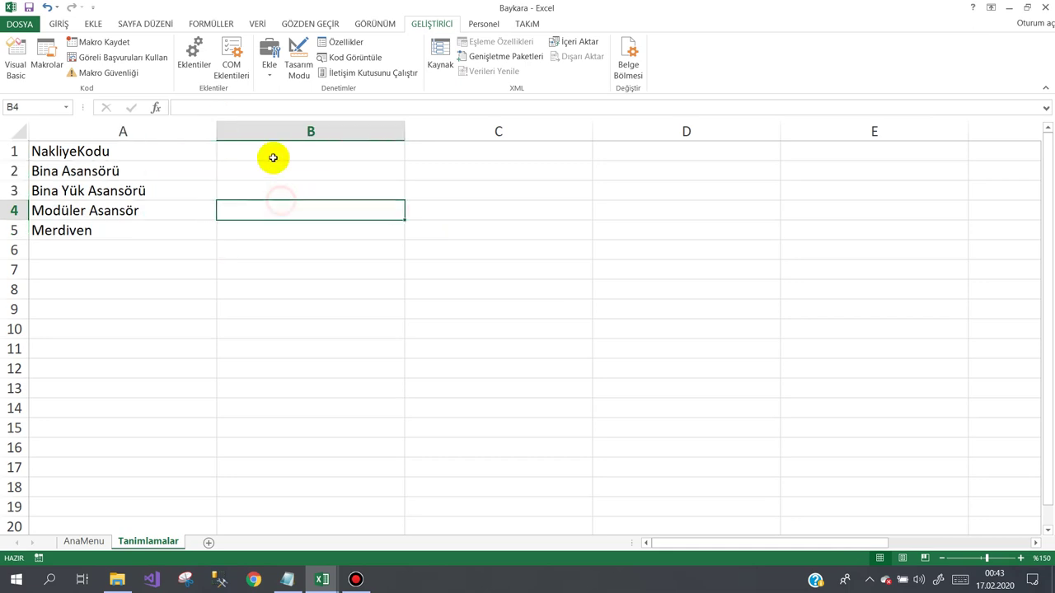
- Narrow column B and reselect the four transport types in A2:A5
{"action": "left_click", "coordinate": [269, 149]}
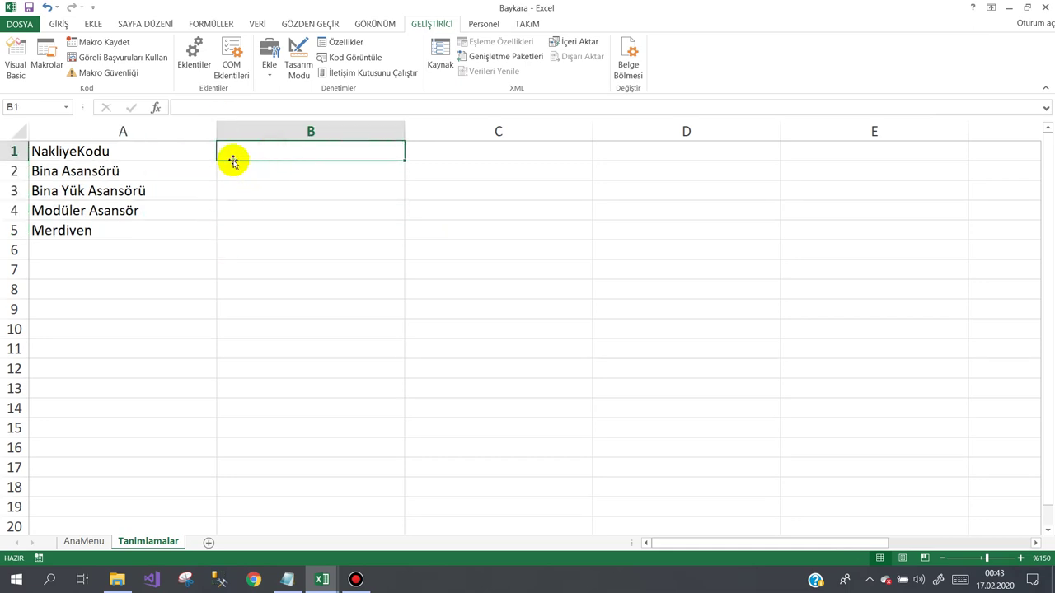
{"action": "left_click_drag", "start_coordinate": [404, 131], "coordinate": [303, 131]}
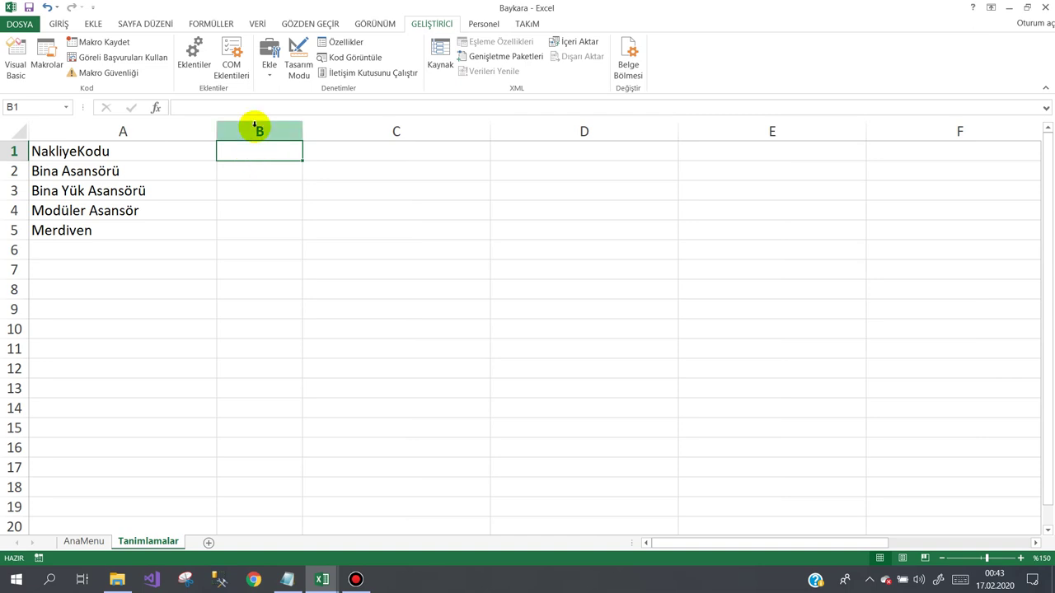
{"action": "left_click", "coordinate": [120, 176]}
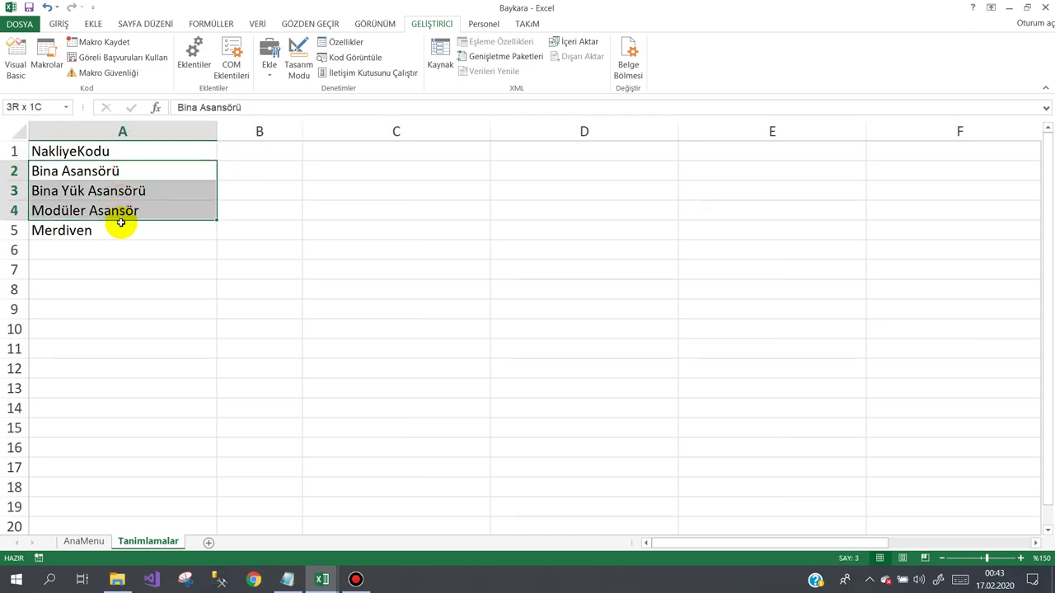
{"action": "left_click_drag", "start_coordinate": [120, 177], "coordinate": [120, 227]}
{"action": "left_click", "coordinate": [294, 197]}
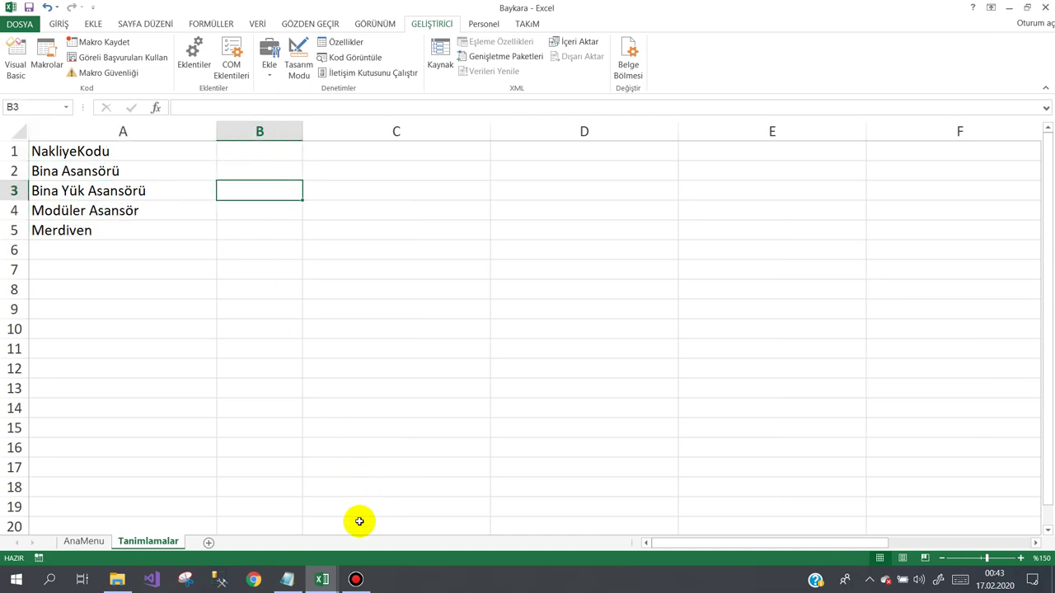
{"action": "left_click", "coordinate": [321, 579]}
- In the VBA editor, insert a new UserForm and drag it out to a large size
{"action": "left_click", "coordinate": [359, 524]}
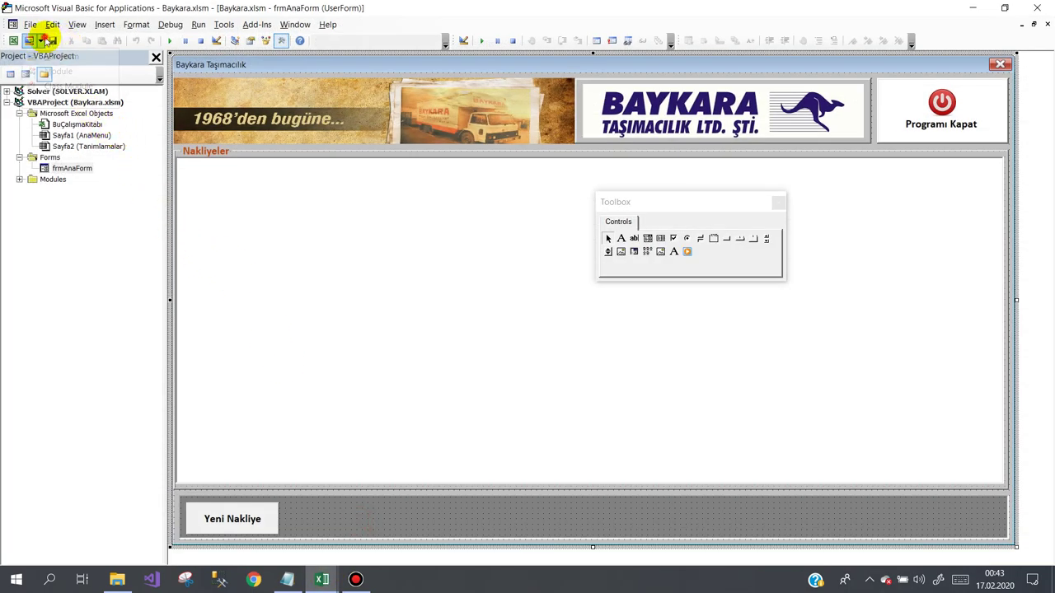
{"action": "left_click", "coordinate": [41, 41]}
{"action": "left_click", "coordinate": [48, 54]}
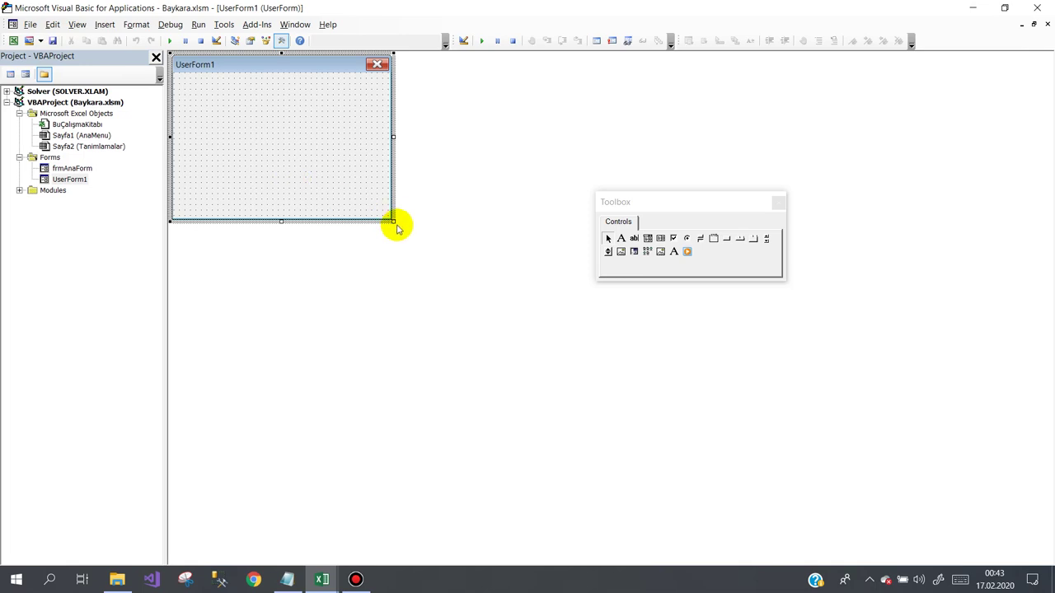
{"action": "mouse_move", "coordinate": [392, 220]}
{"action": "left_mouse_down"}
{"action": "mouse_move", "coordinate": [734, 393]}
{"action": "mouse_move", "coordinate": [808, 453]}
{"action": "left_mouse_up"}
{"action": "left_click", "coordinate": [325, 265]}
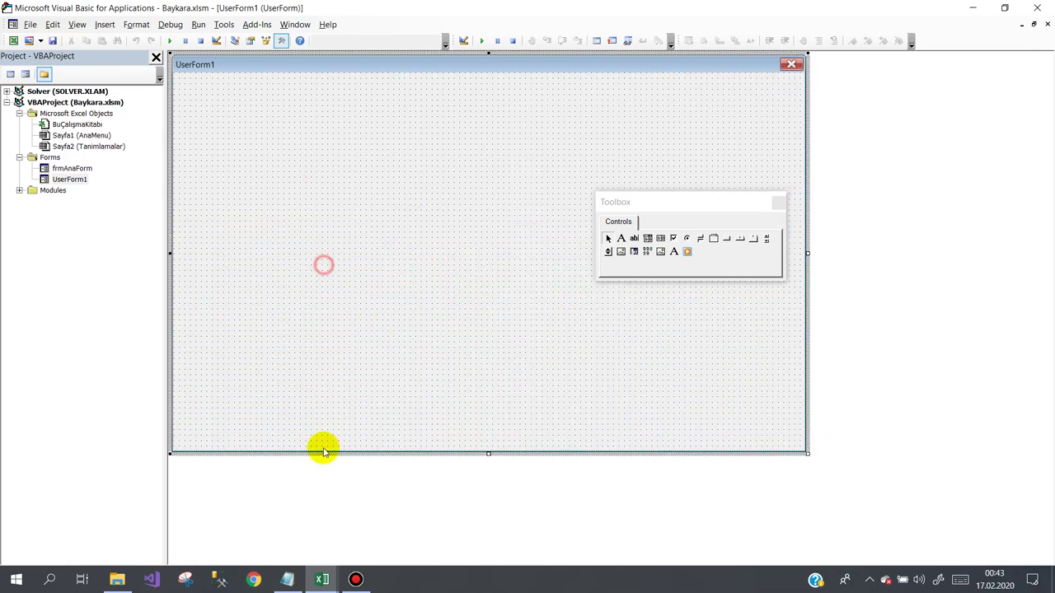
{"action": "left_click", "coordinate": [354, 580]}
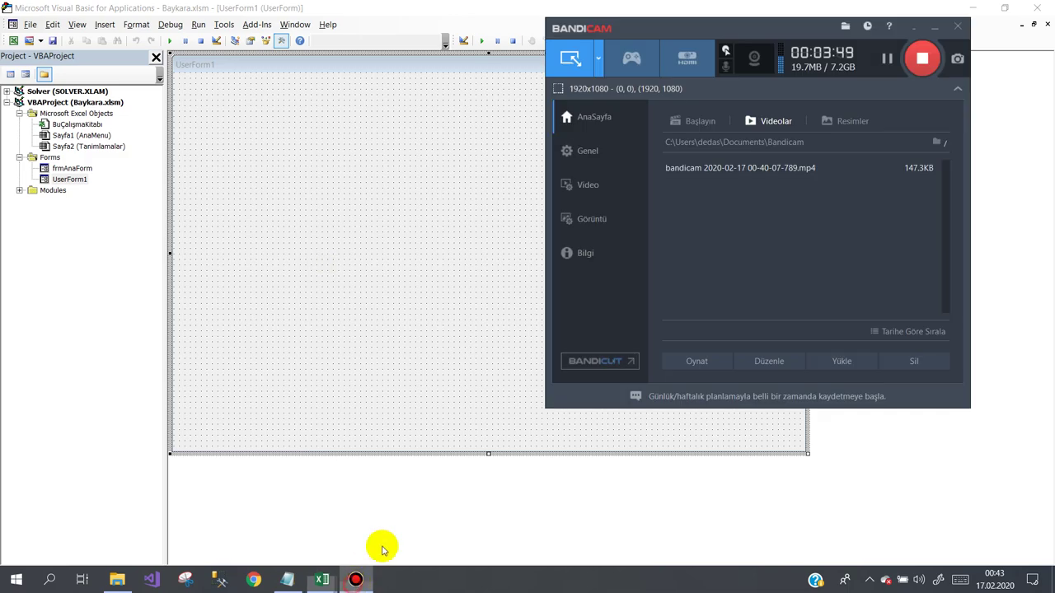
{"action": "left_click", "coordinate": [886, 58]}
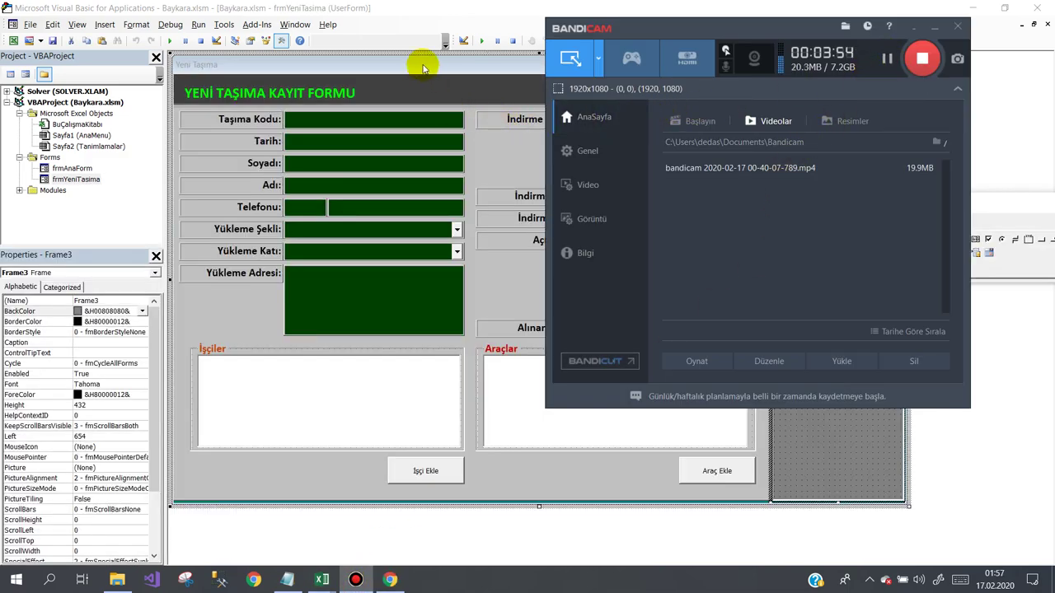
- Change the Tarih: label caption to Taşıma Tarih: on the frmYeniTasima form
{"action": "left_click", "coordinate": [422, 68]}
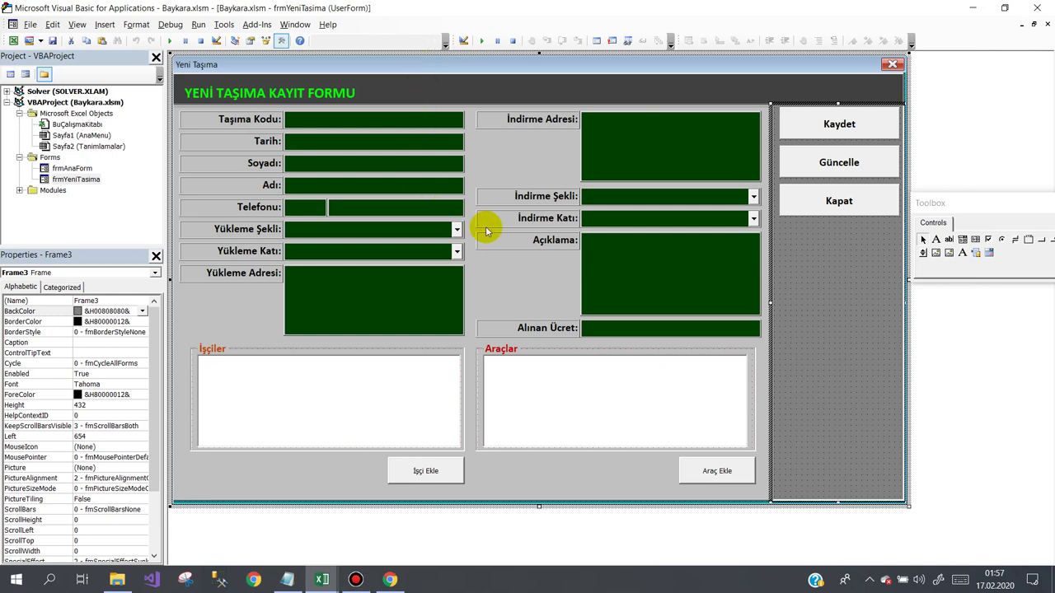
{"action": "left_click", "coordinate": [265, 120]}
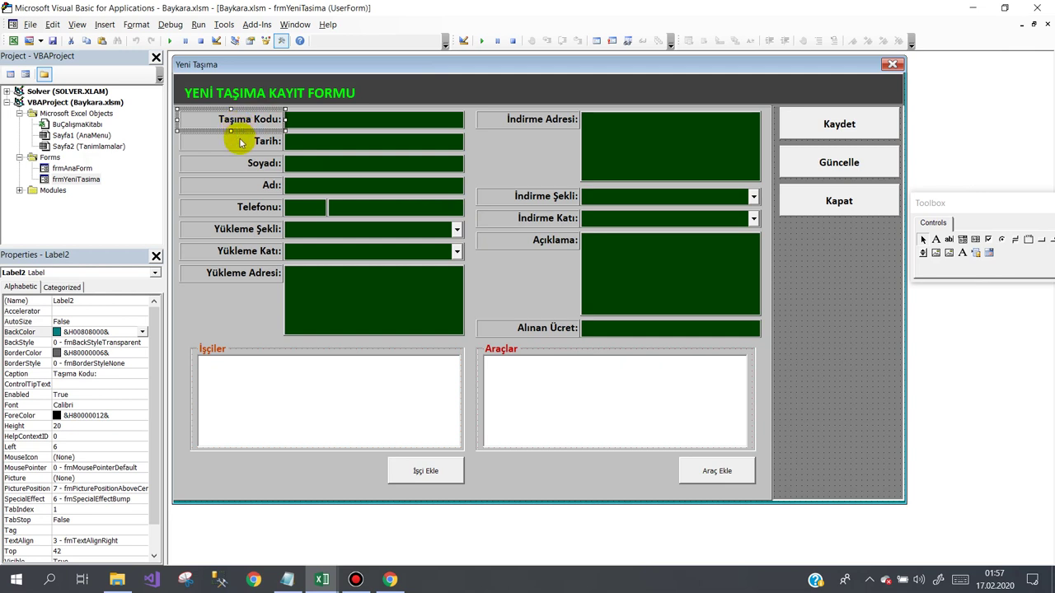
{"action": "left_click", "coordinate": [270, 144]}
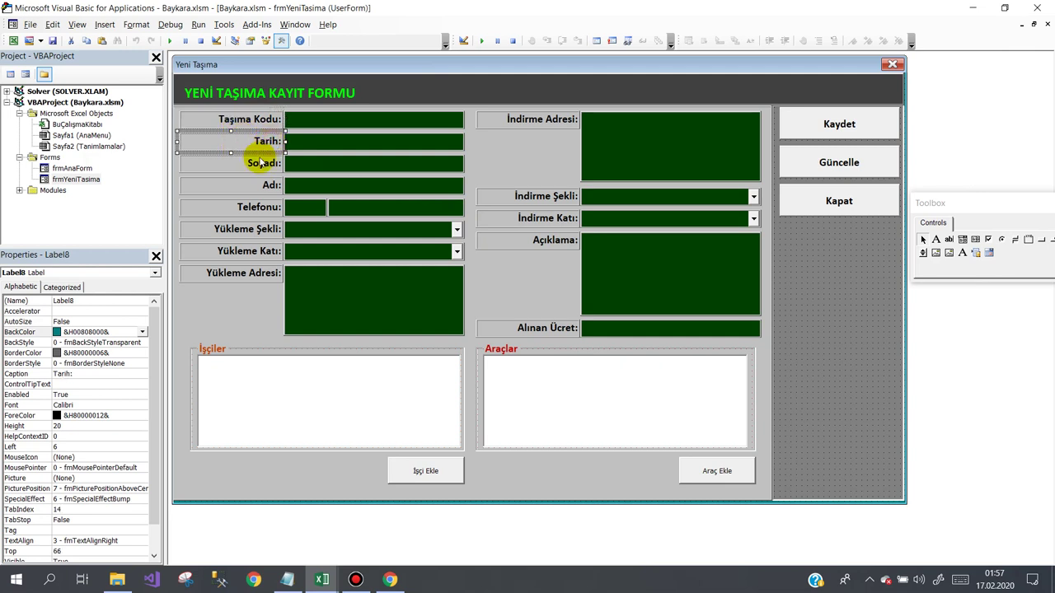
{"action": "left_click", "coordinate": [251, 142]}
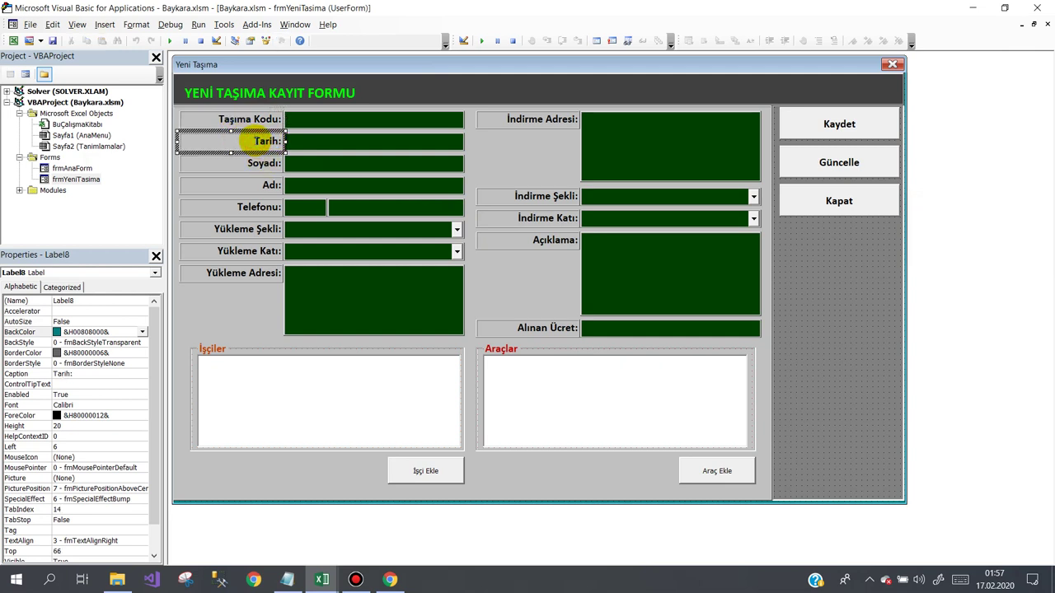
{"action": "type", "text": "Taşıma"}
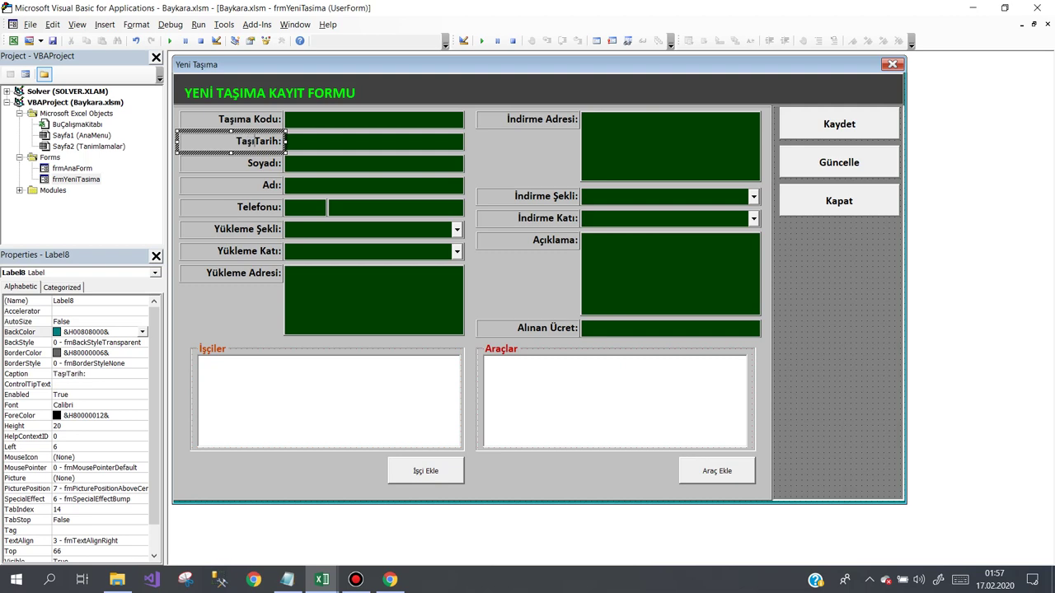
{"action": "left_click", "coordinate": [242, 170]}
- Review the left-column labels: Adı, Telefonu, Yükleme Şekli, Yükleme Katı, Yükleme Adresi
{"action": "left_click", "coordinate": [250, 185]}
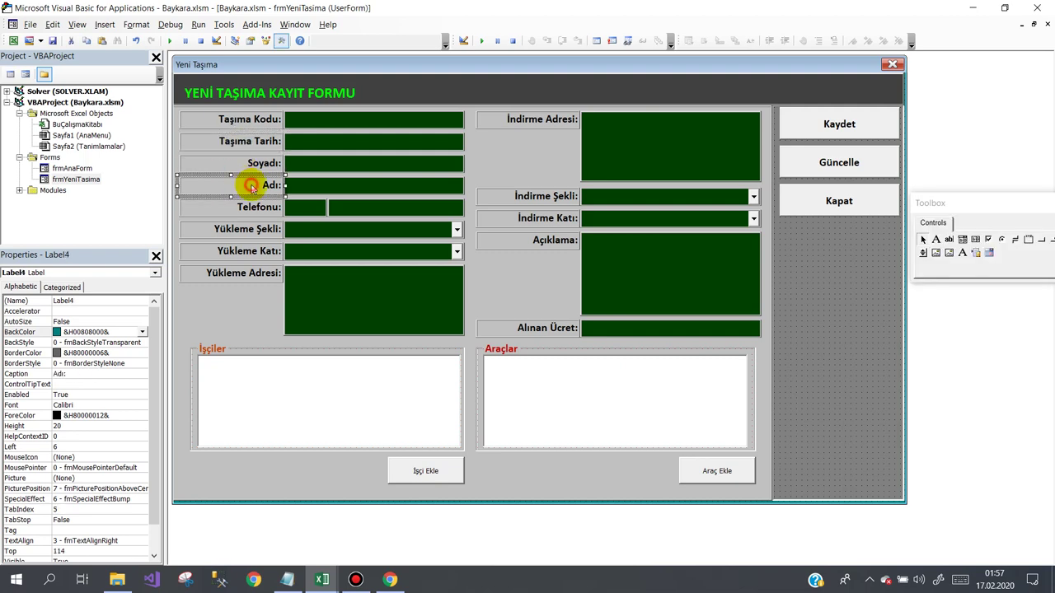
{"action": "left_click", "coordinate": [253, 210]}
{"action": "left_click", "coordinate": [252, 230]}
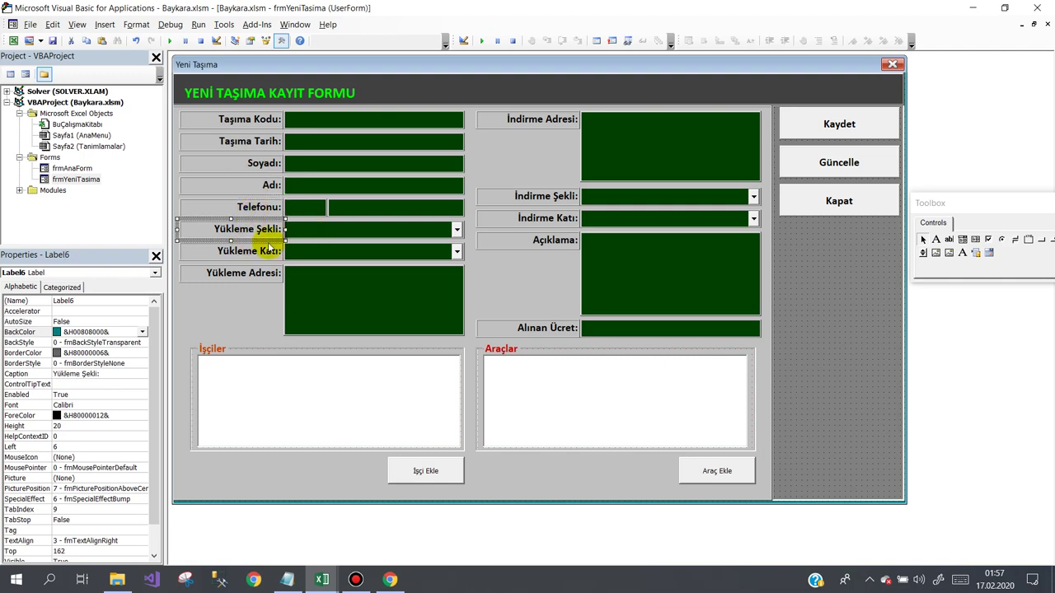
{"action": "left_click", "coordinate": [238, 253]}
{"action": "left_click", "coordinate": [248, 280]}
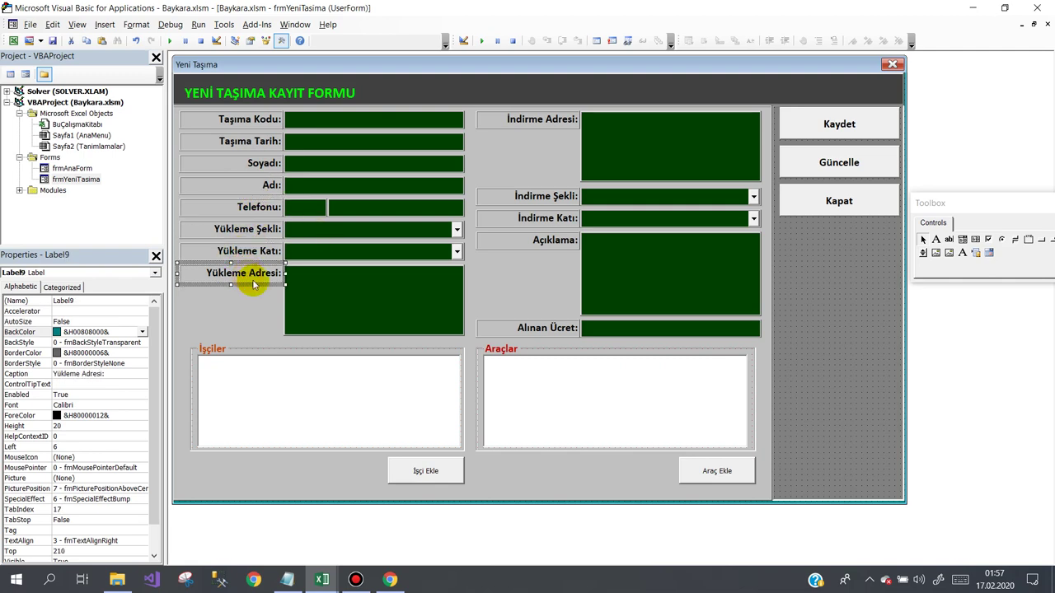
- Review the right-column labels, the İşçiler and Araçlar lists, and the Kaydet/Güncelle/Kapat frame
{"action": "left_click", "coordinate": [525, 125]}
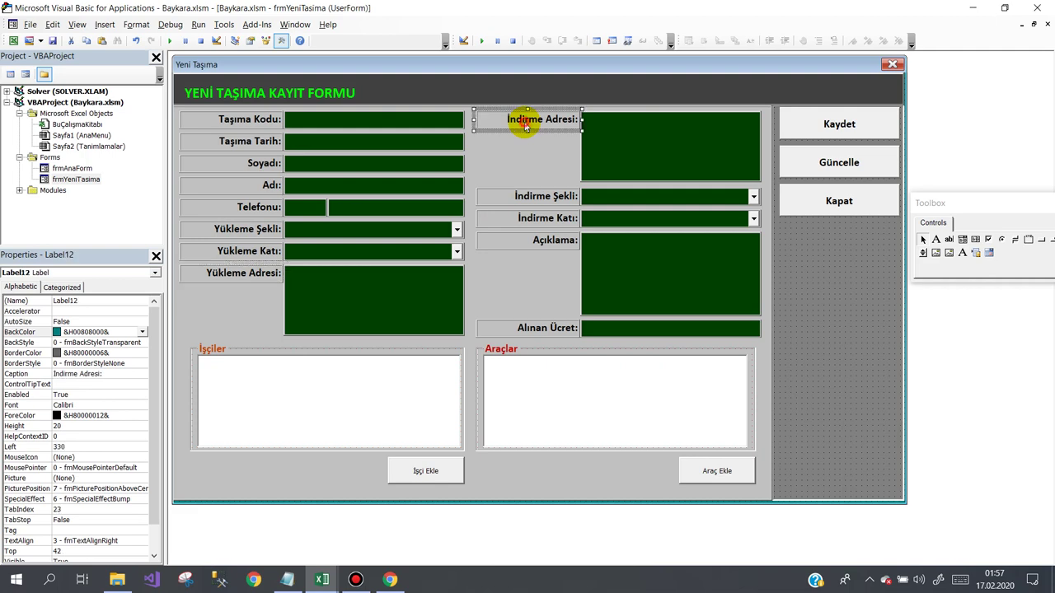
{"action": "left_click", "coordinate": [537, 201]}
{"action": "left_click", "coordinate": [537, 219]}
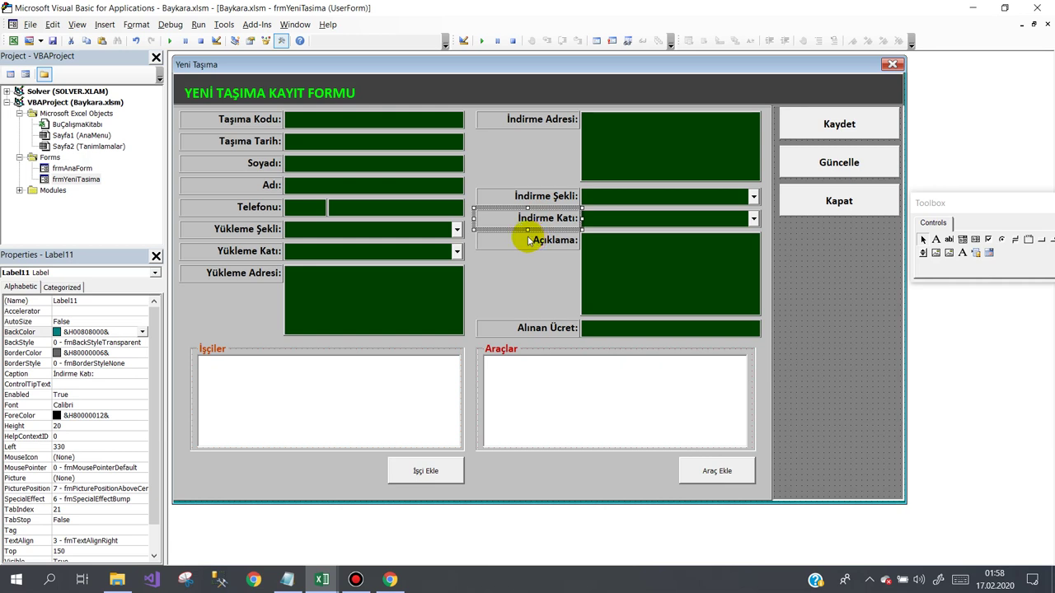
{"action": "left_click", "coordinate": [539, 239]}
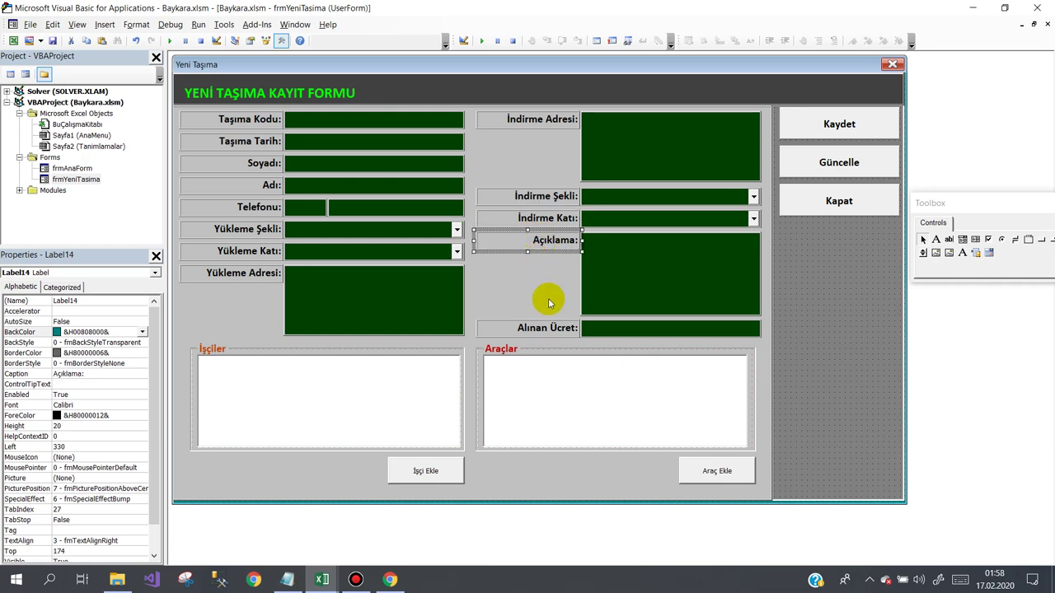
{"action": "left_click", "coordinate": [541, 327]}
{"action": "left_click", "coordinate": [295, 377]}
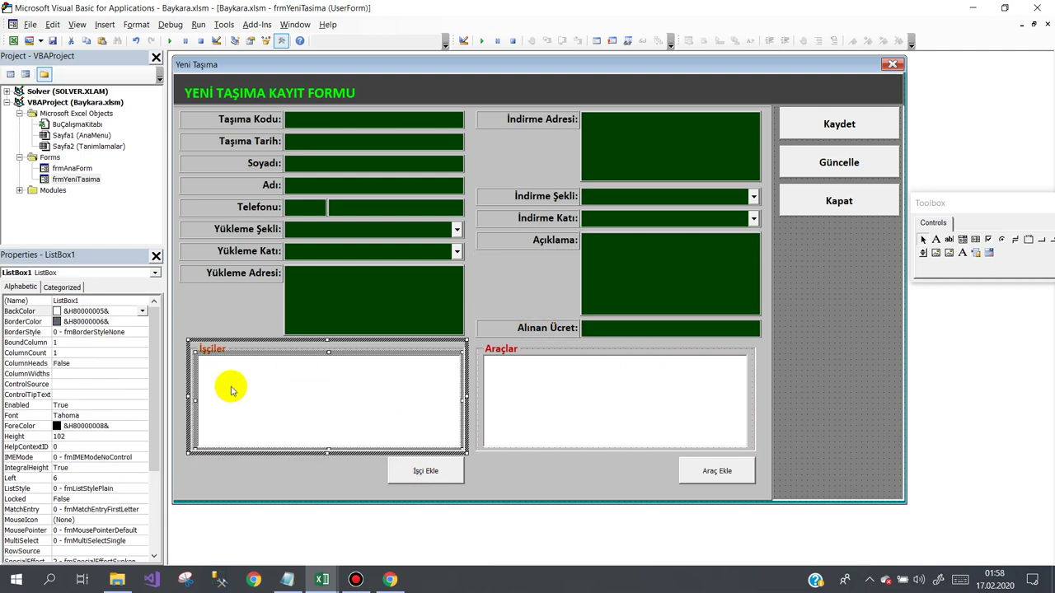
{"action": "left_click", "coordinate": [545, 397]}
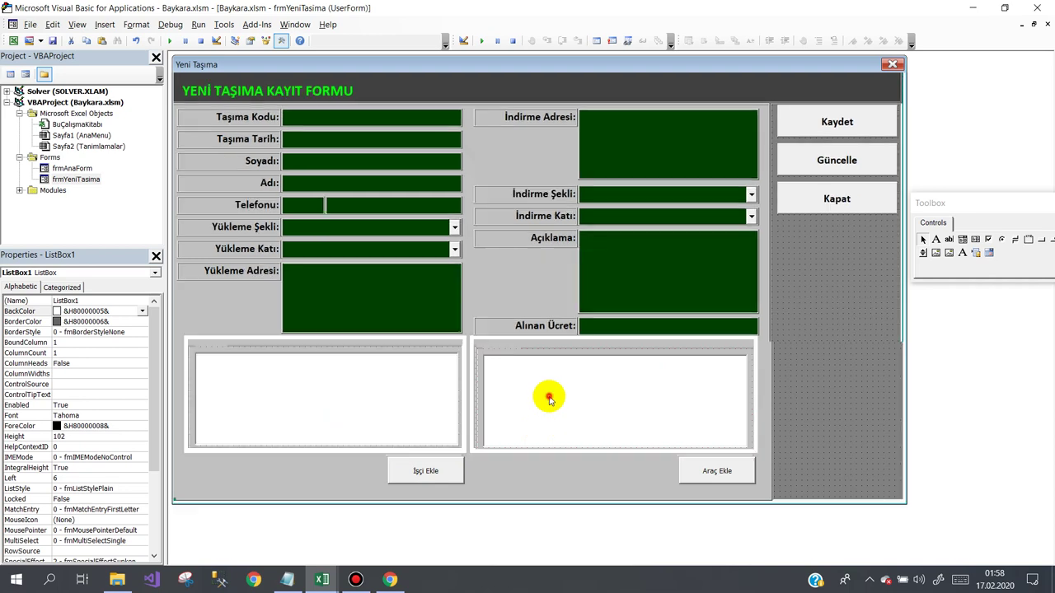
{"action": "left_click", "coordinate": [809, 252]}
{"action": "mouse_move", "coordinate": [321, 580]}
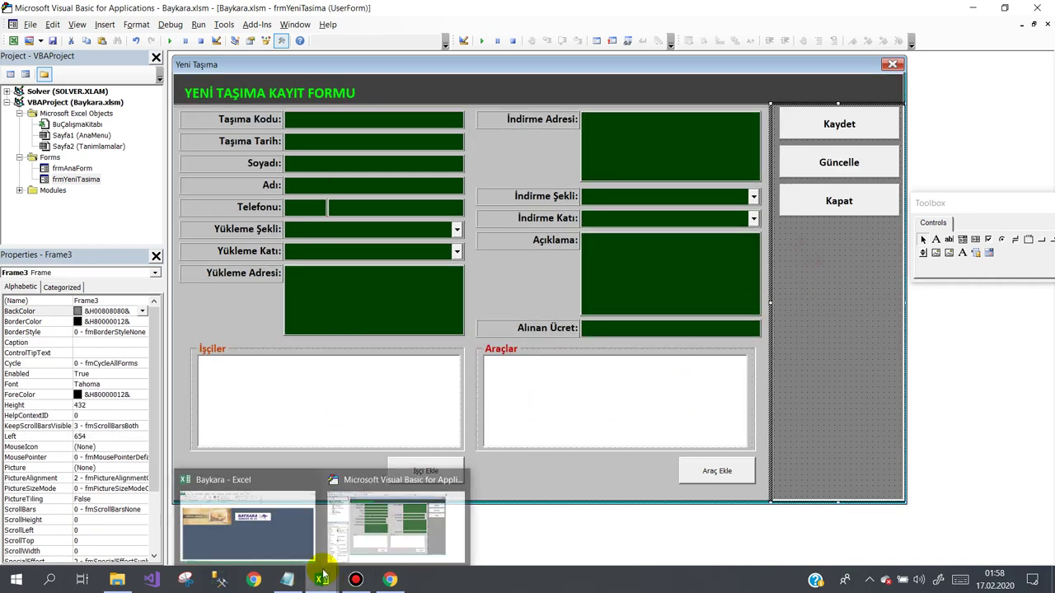
- Launch the Baykara main form from Excel and open the Yeni Taşıma registration form
{"action": "left_click", "coordinate": [225, 524]}
{"action": "left_click", "coordinate": [463, 198]}
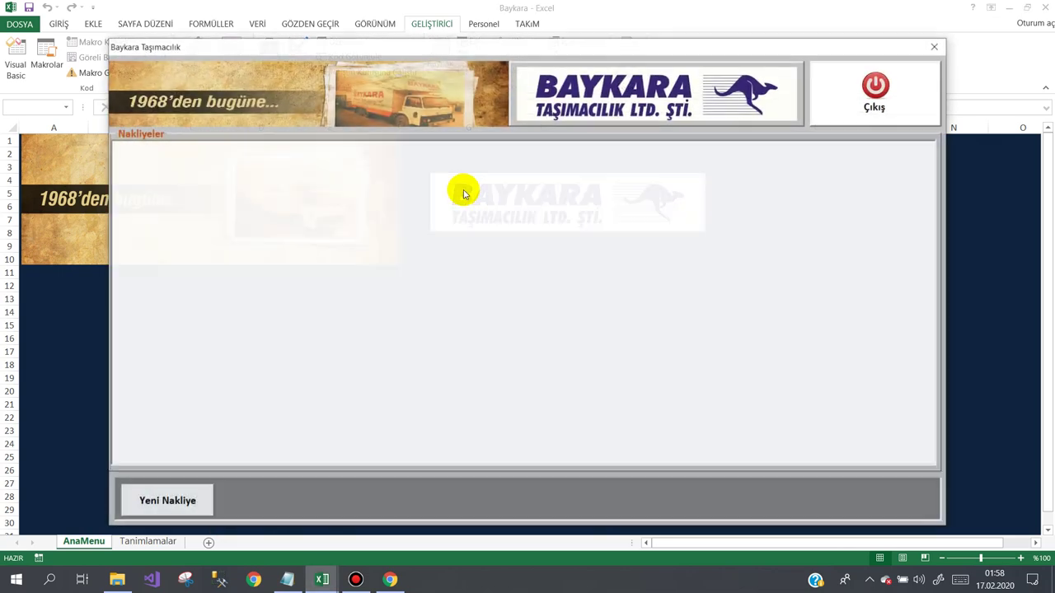
{"action": "left_click", "coordinate": [181, 499]}
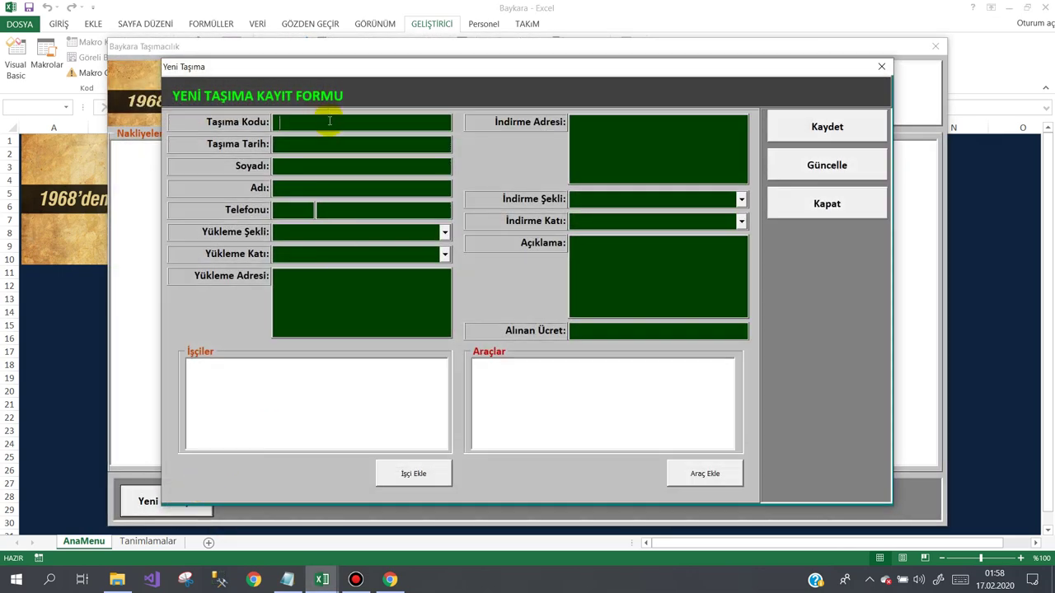
- Set loading to Bina Yük Asansörü floor 3 and unloading to Bina Yük Asansörü floor 2
{"action": "left_click", "coordinate": [445, 233]}
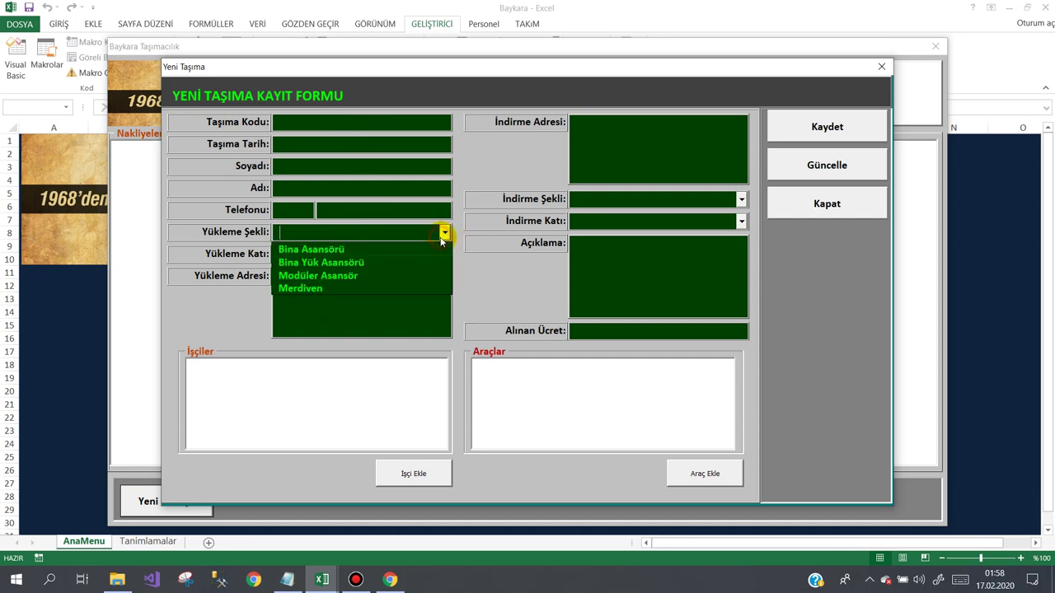
{"action": "left_click", "coordinate": [353, 262]}
{"action": "left_click", "coordinate": [445, 256]}
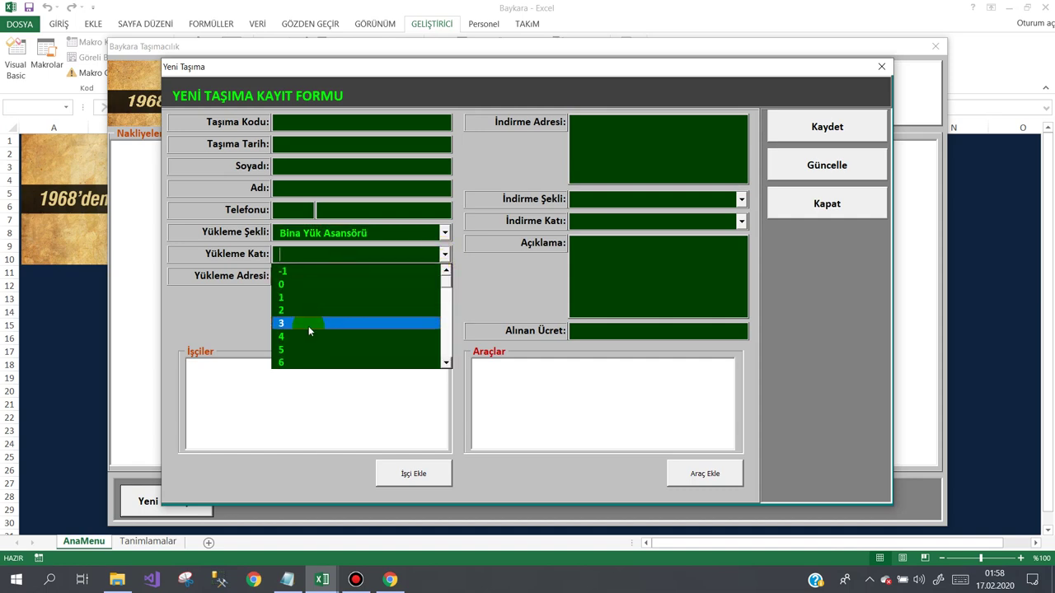
{"action": "mouse_move", "coordinate": [446, 285]}
{"action": "left_mouse_down"}
{"action": "mouse_move", "coordinate": [442, 352]}
{"action": "mouse_move", "coordinate": [442, 276]}
{"action": "left_mouse_up"}
{"action": "left_click", "coordinate": [358, 327]}
{"action": "left_click", "coordinate": [739, 200]}
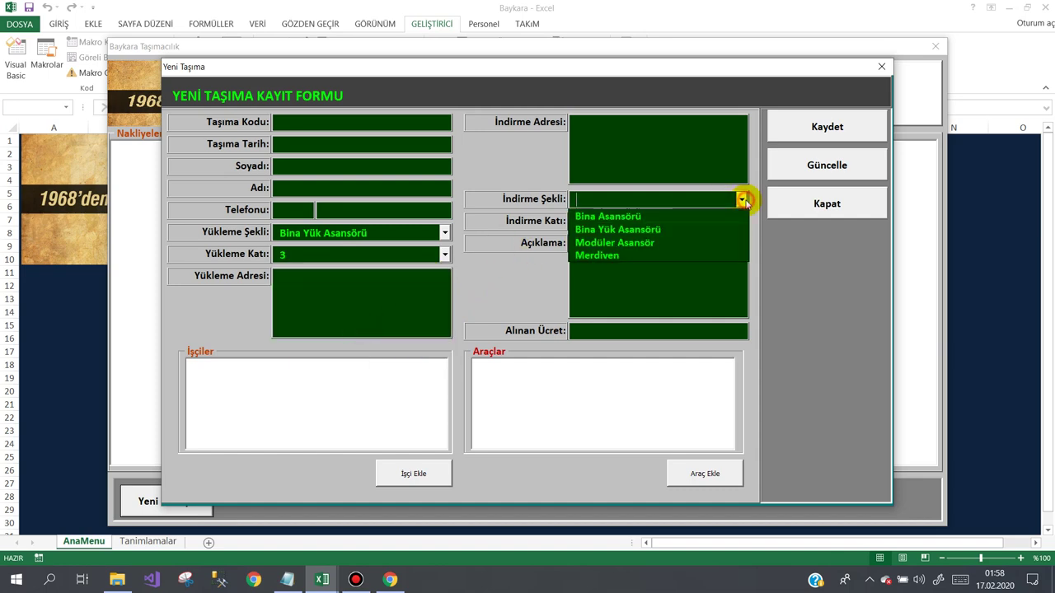
{"action": "left_click", "coordinate": [656, 228]}
{"action": "left_click", "coordinate": [740, 221]}
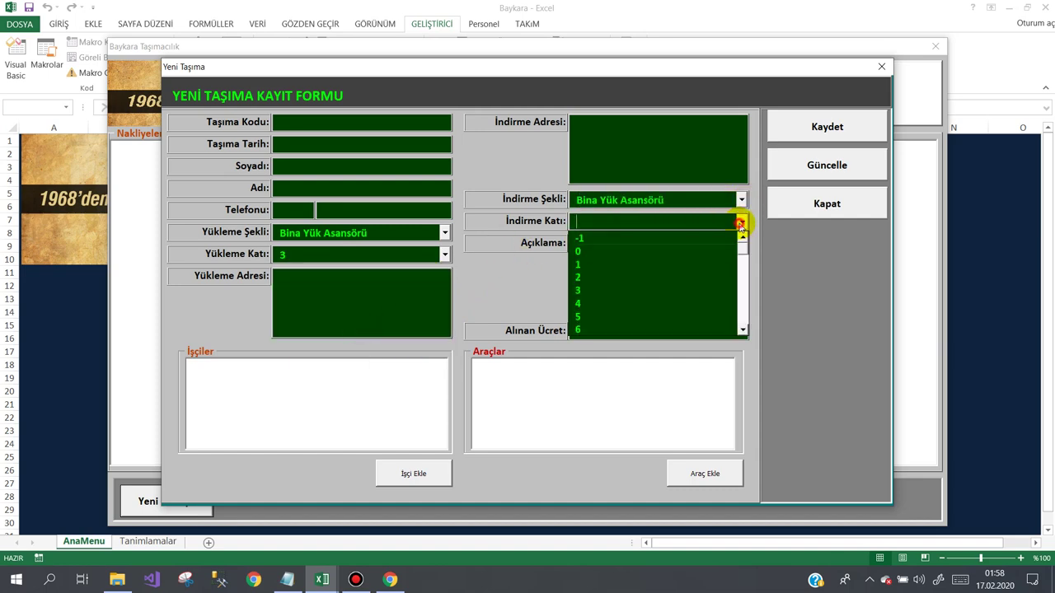
{"action": "left_click", "coordinate": [662, 278]}
{"action": "type", "text": "533"}
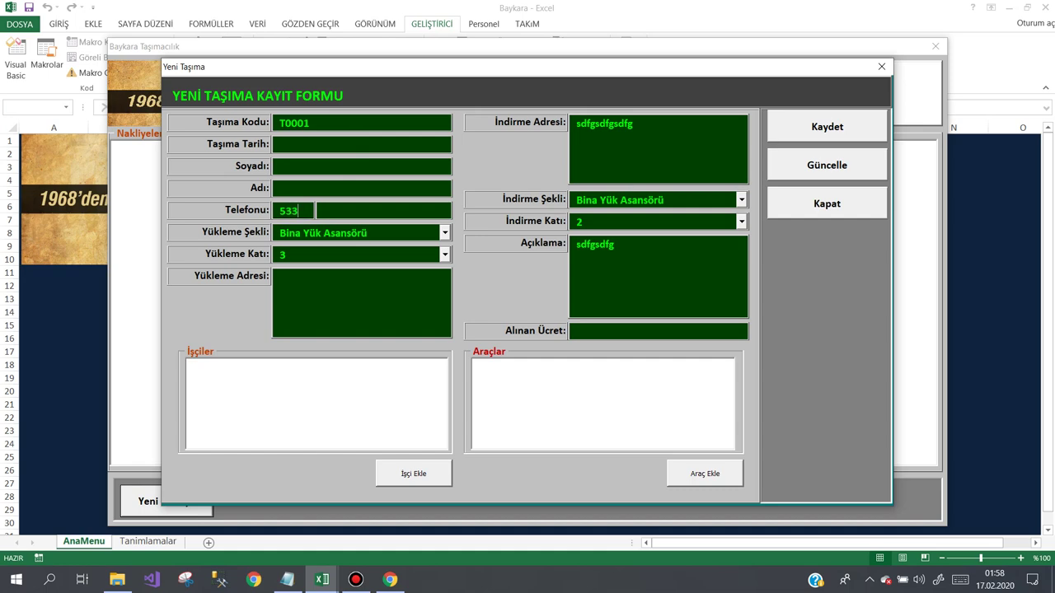
- Move through the phone number fields, try adding a worker, then close the form
{"action": "key", "text": "Tab"}
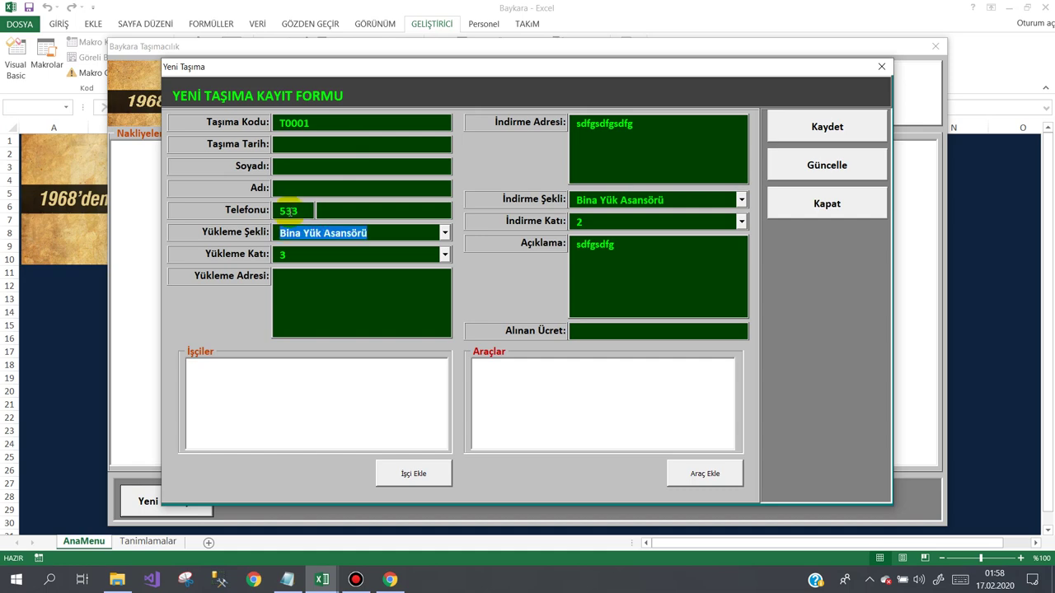
{"action": "left_click", "coordinate": [337, 202]}
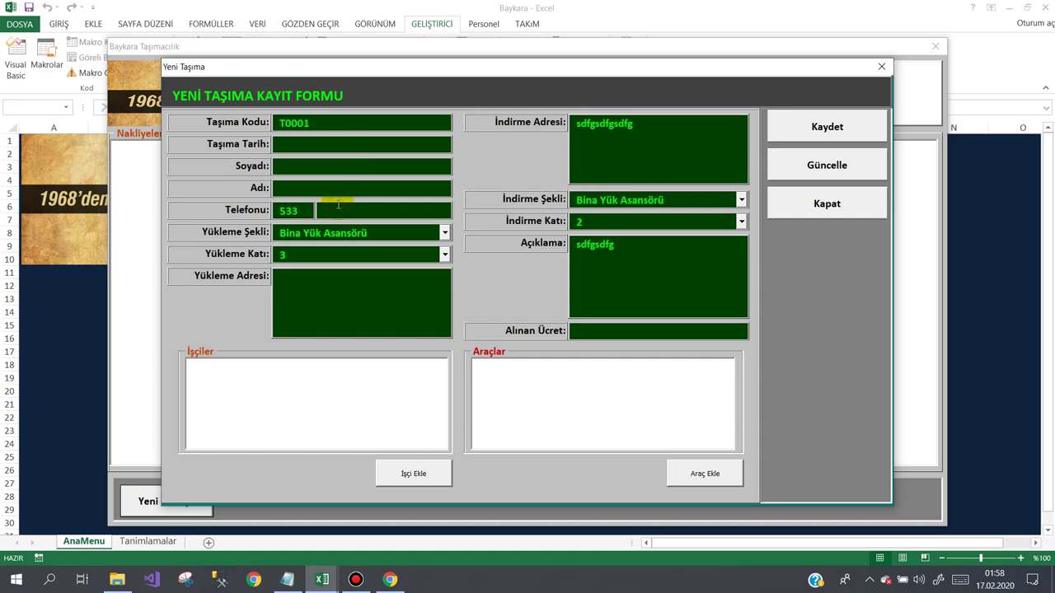
{"action": "left_click", "coordinate": [318, 281]}
{"action": "type", "text": "sdfgsdfgsdfg"}
{"action": "left_click", "coordinate": [405, 478]}
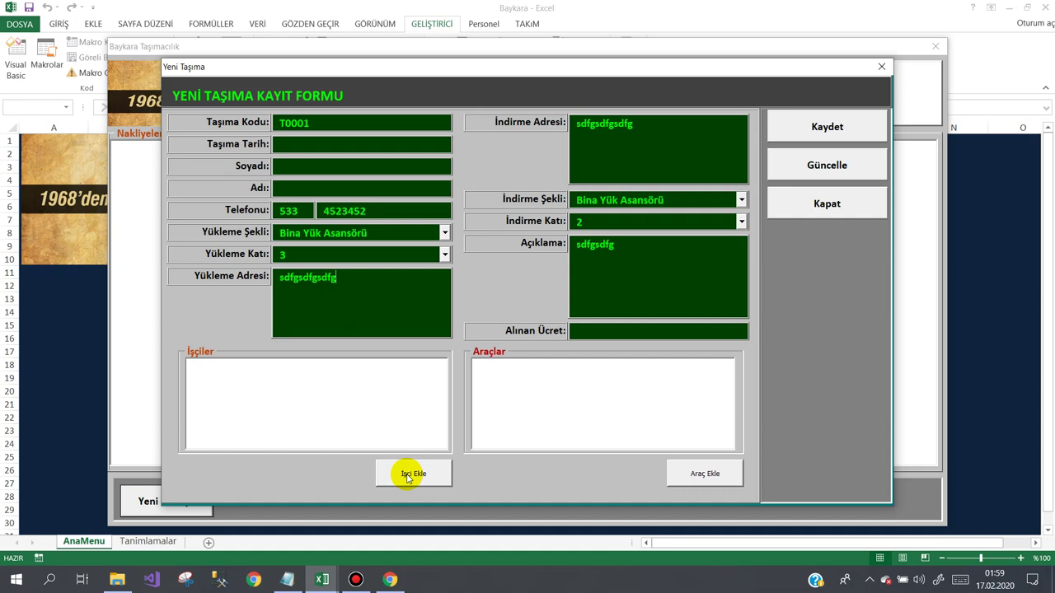
{"action": "left_click", "coordinate": [812, 214]}
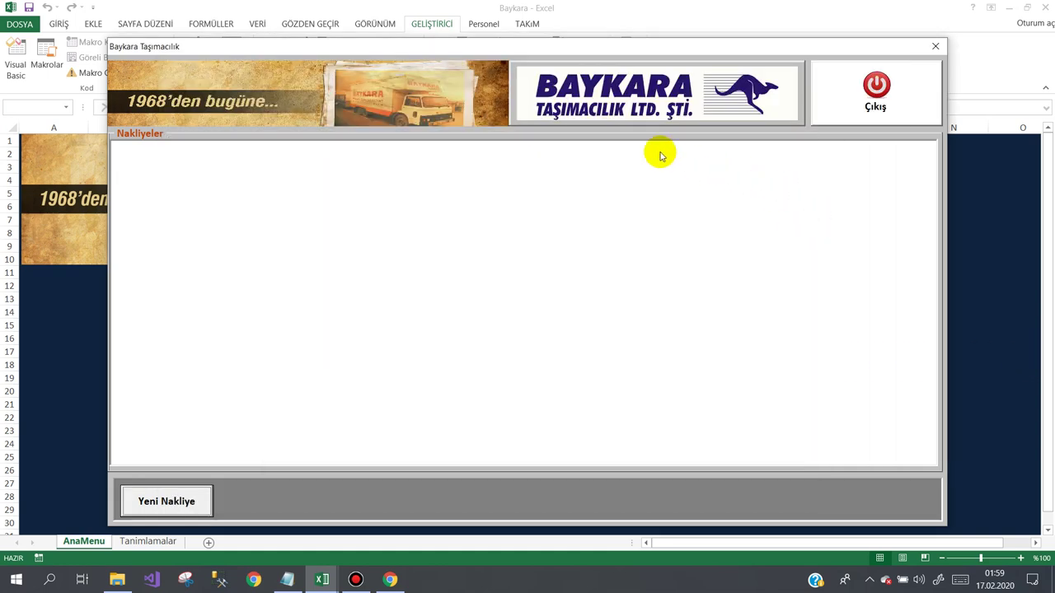
- Reopen and close the Yeni Taşıma form, exit the main window, and return to the VBA editor
{"action": "left_click", "coordinate": [169, 503]}
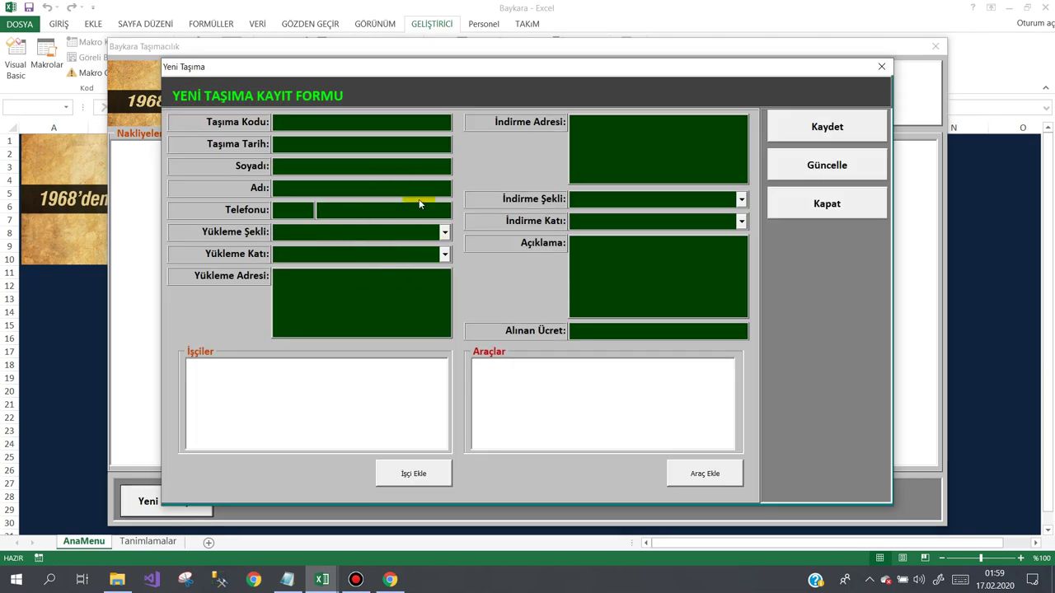
{"action": "left_click", "coordinate": [841, 216]}
{"action": "left_click", "coordinate": [826, 114]}
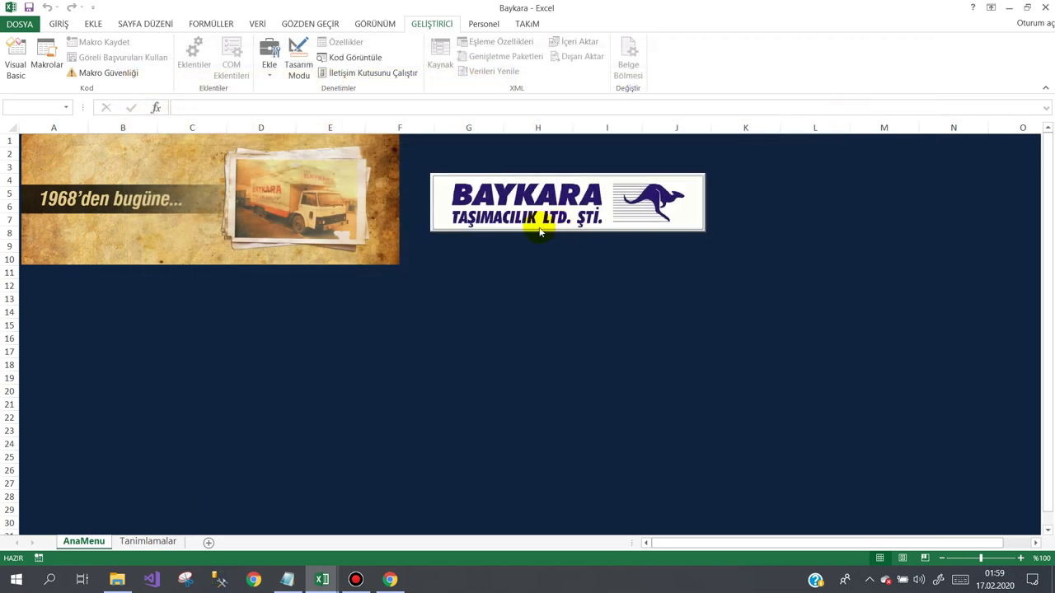
{"action": "mouse_move", "coordinate": [322, 579]}
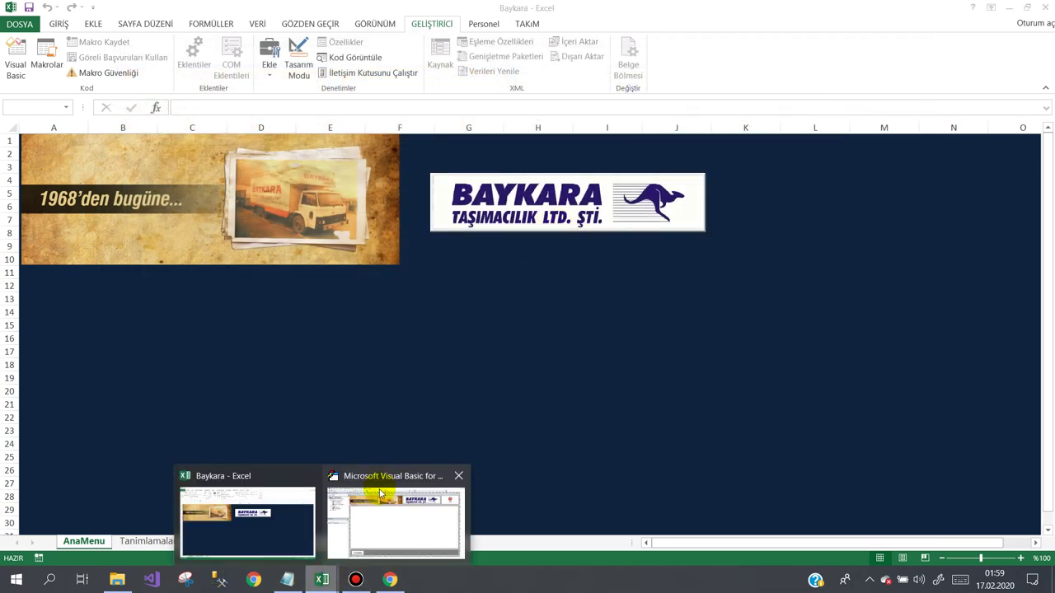
{"action": "left_click", "coordinate": [377, 505]}
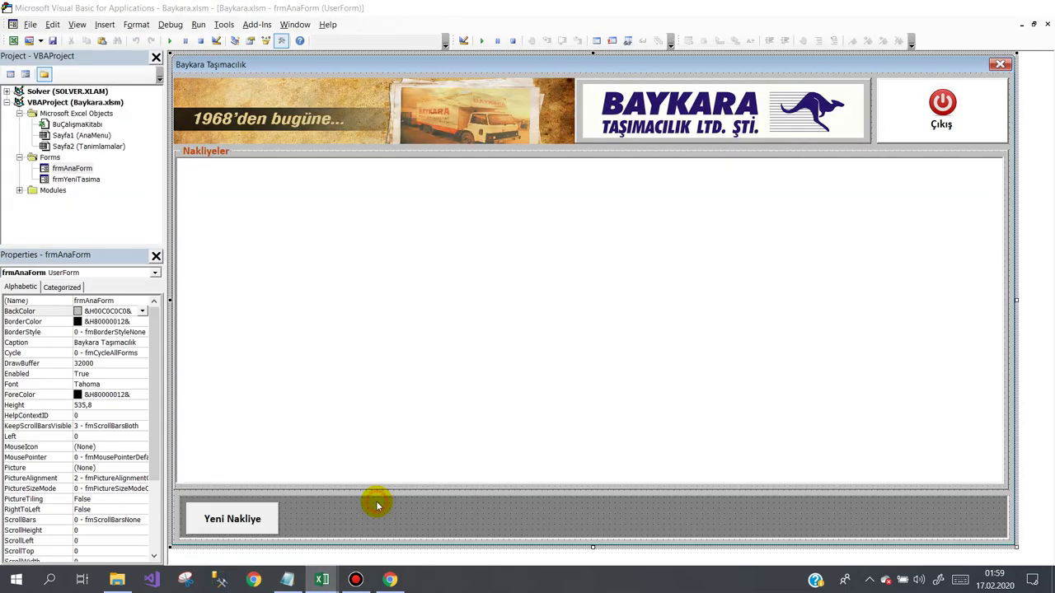
- Insert a new UserForm, enlarge it, and add a label captioned Taşıma Kodu at the top-left
{"action": "left_click", "coordinate": [40, 41]}
{"action": "left_click", "coordinate": [37, 56]}
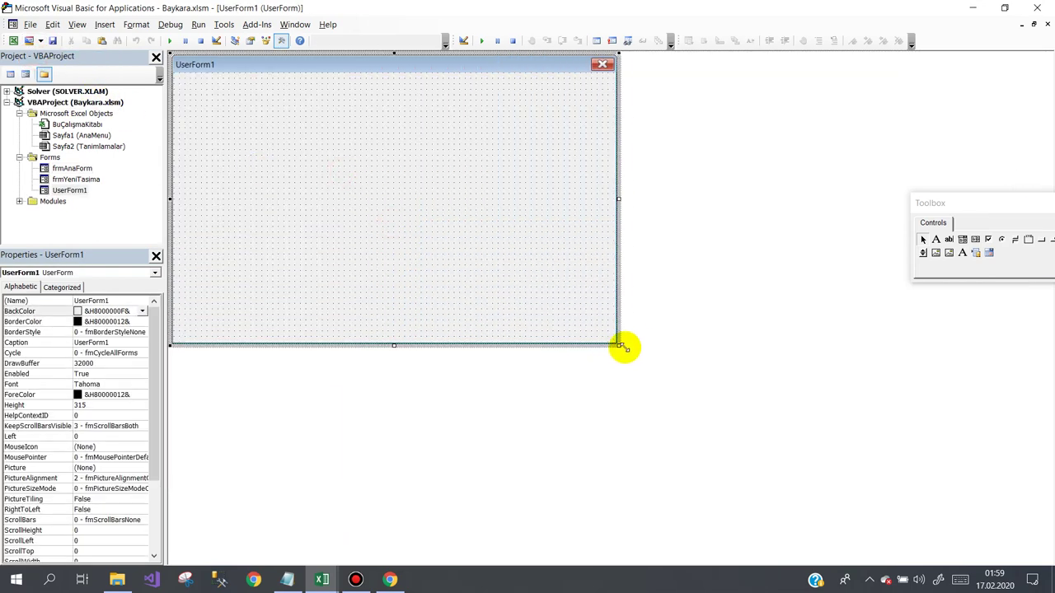
{"action": "left_click_drag", "start_coordinate": [392, 221], "coordinate": [633, 317]}
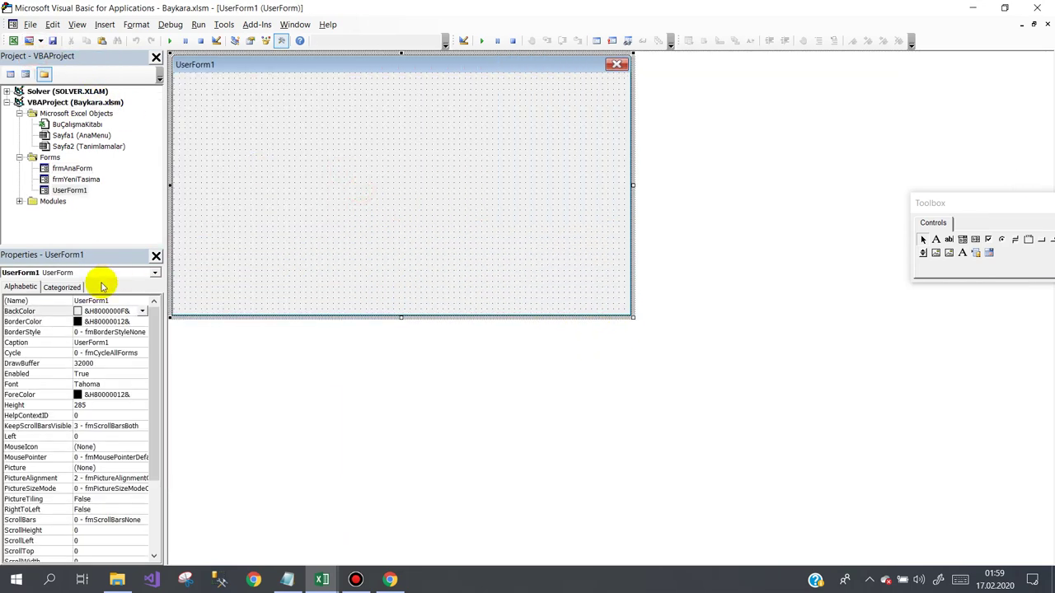
{"action": "left_click", "coordinate": [936, 239]}
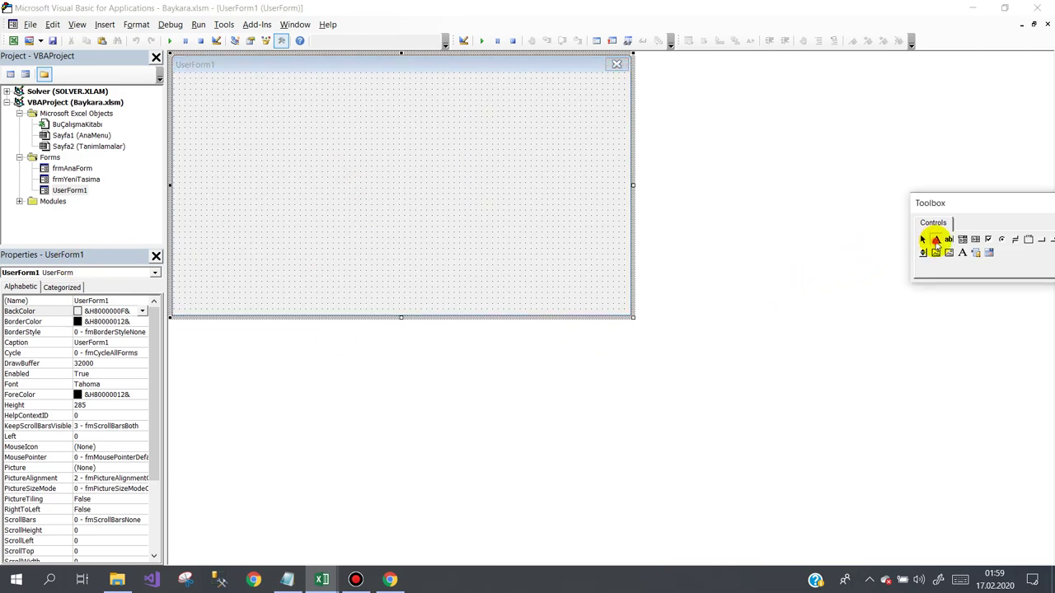
{"action": "left_click", "coordinate": [192, 96]}
{"action": "left_click", "coordinate": [229, 104]}
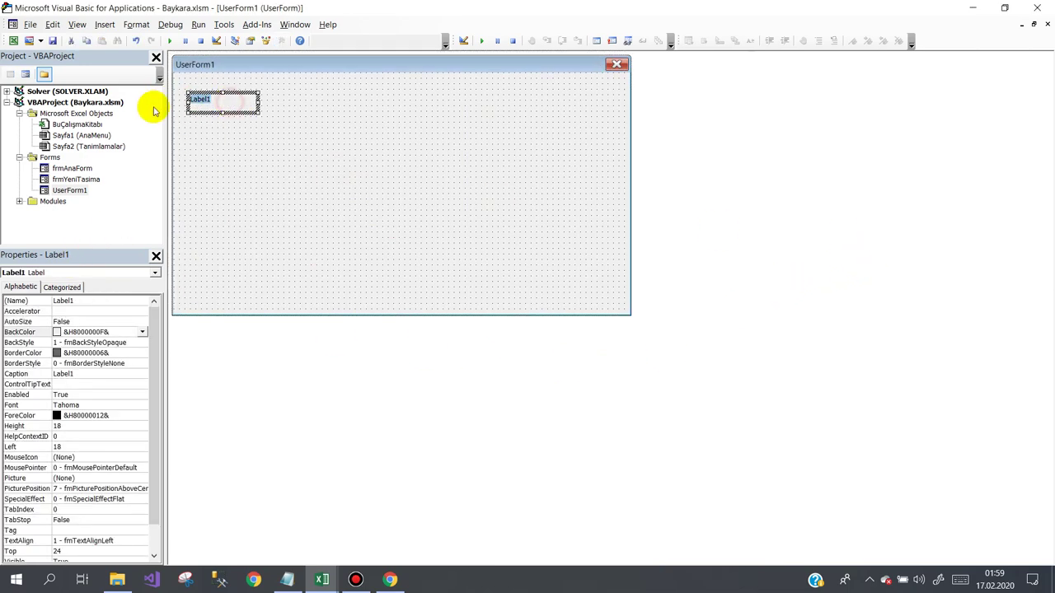
{"action": "type", "text": "Taşıma Kodu"}
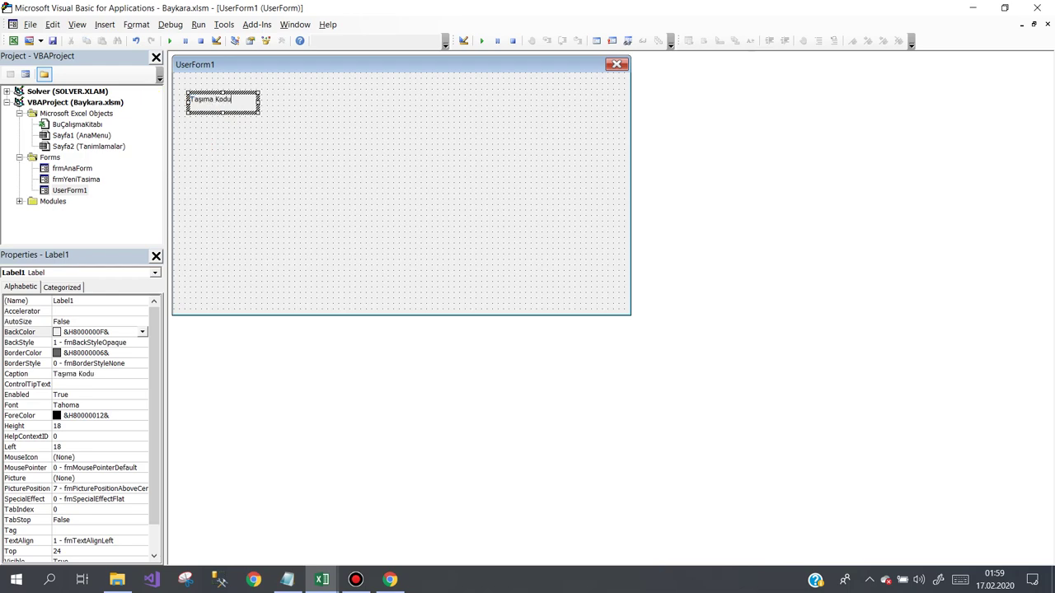
{"action": "left_click", "coordinate": [238, 112]}
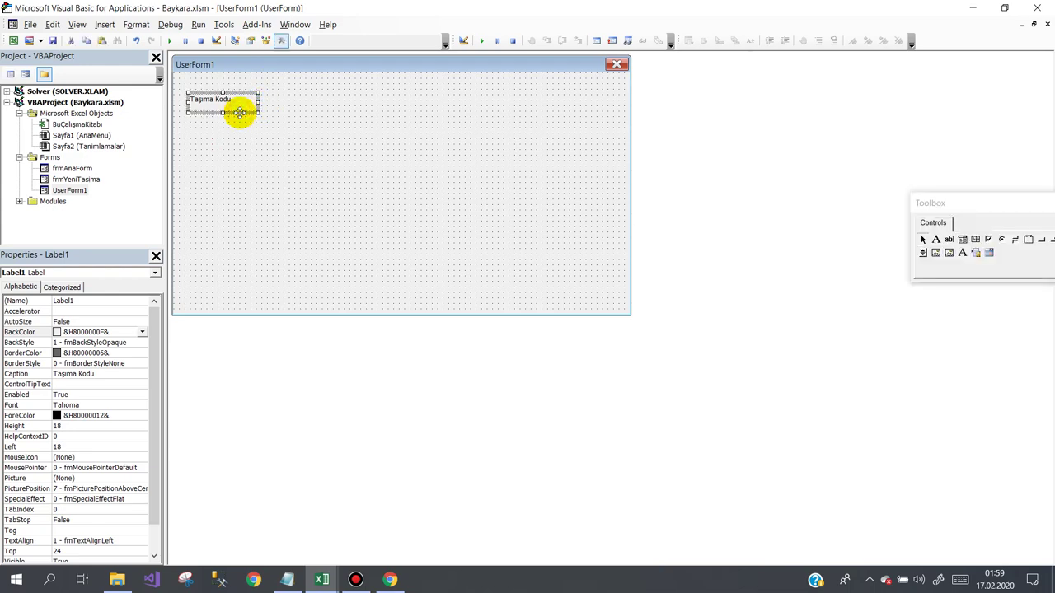
- Set the Taşıma Kodu label's font to Calibri, bold, size 12
{"action": "left_click", "coordinate": [103, 404]}
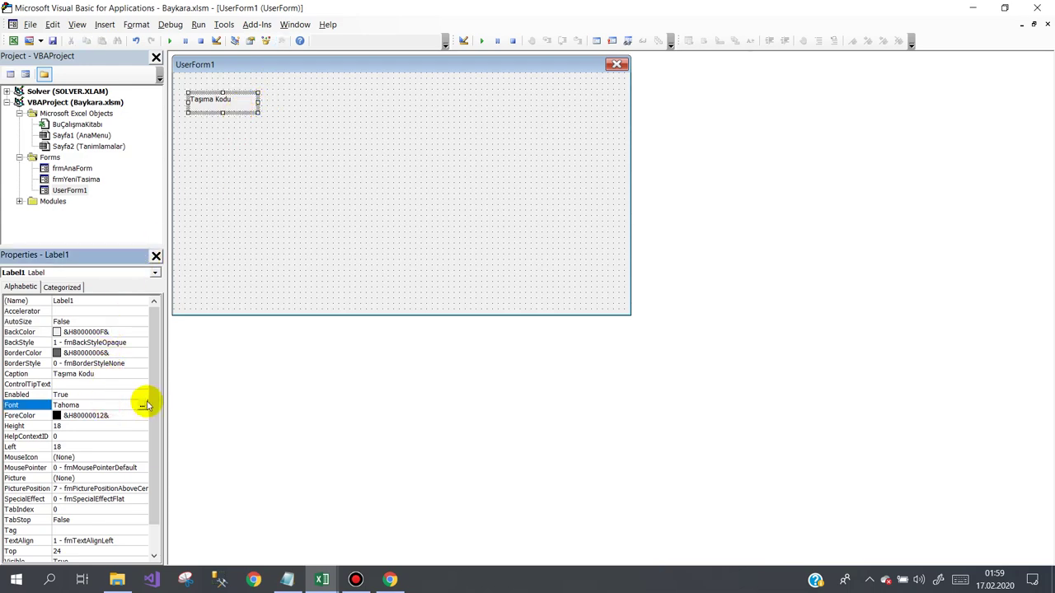
{"action": "left_click", "coordinate": [142, 405]}
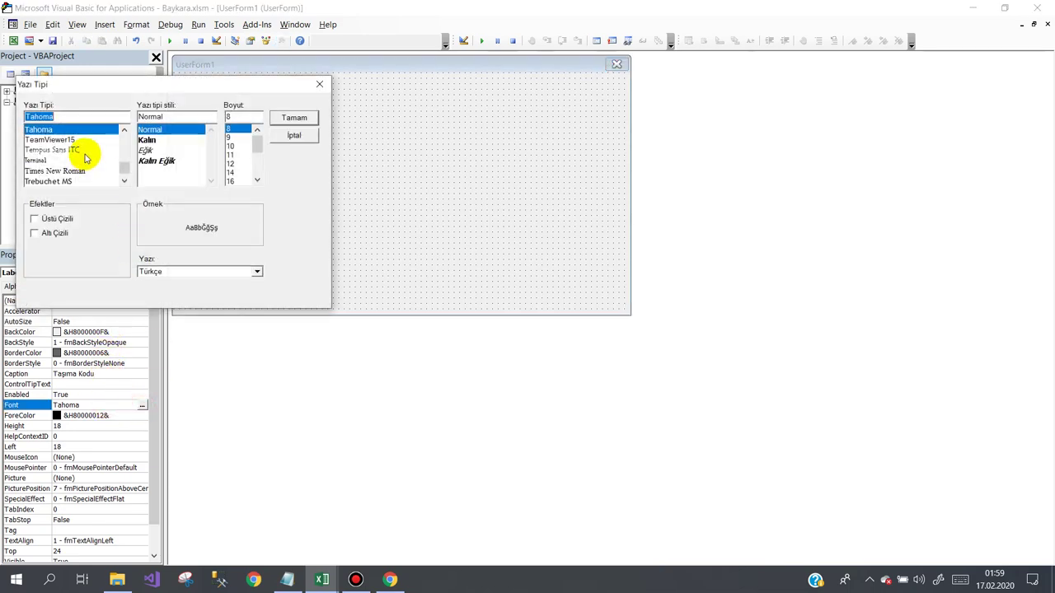
{"action": "type", "text": "c"}
{"action": "left_click", "coordinate": [58, 130]}
{"action": "left_click", "coordinate": [148, 171]}
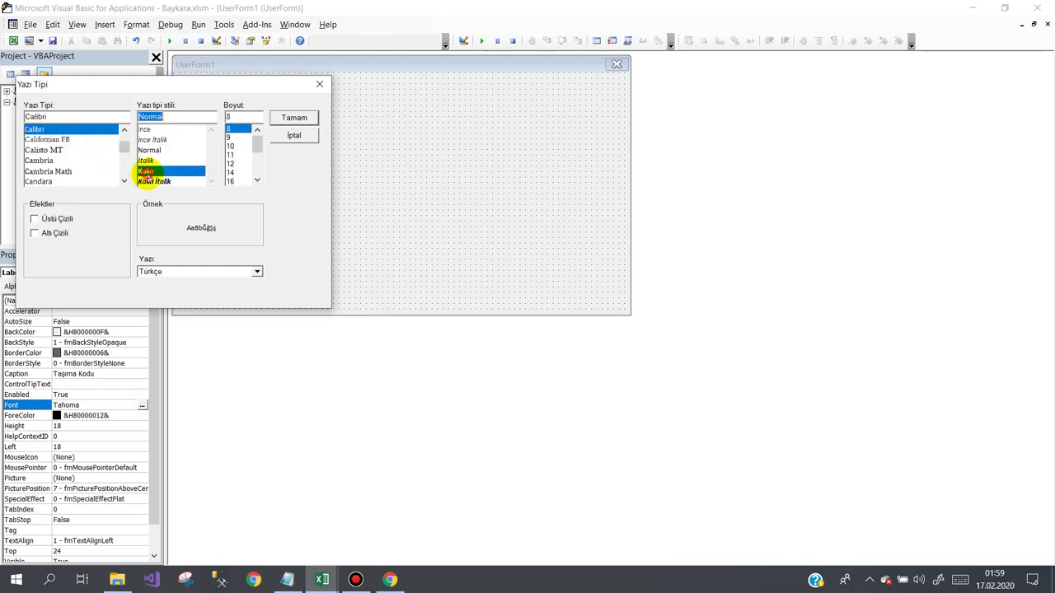
{"action": "left_click", "coordinate": [236, 163]}
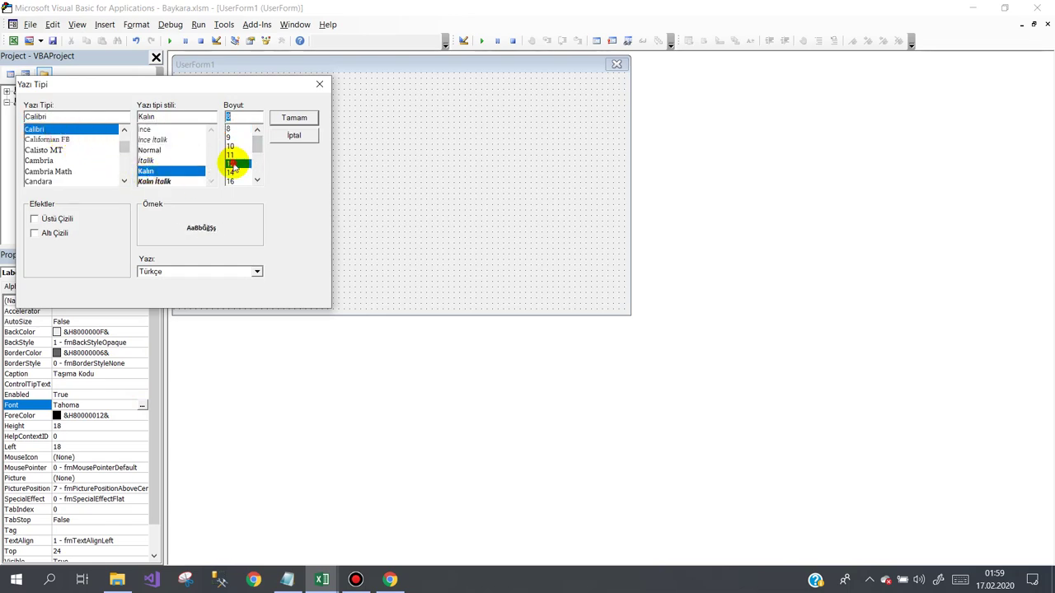
{"action": "left_click", "coordinate": [283, 118]}
- Widen the Taşıma Kodu label and set its TextAlign to fmTextAlignRight
{"action": "left_click_drag", "start_coordinate": [258, 102], "coordinate": [307, 102]}
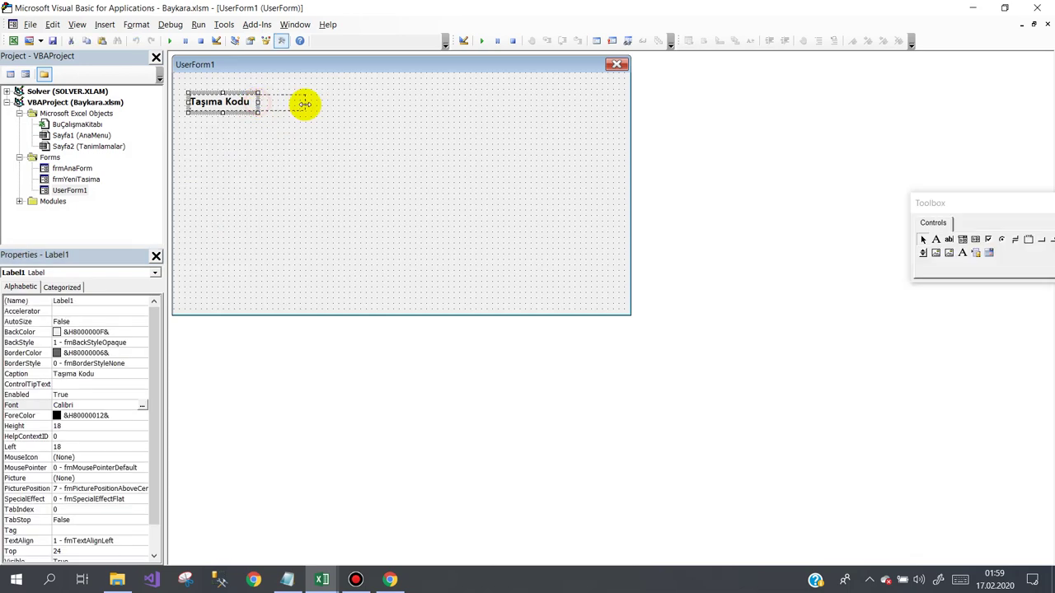
{"action": "left_click_drag", "start_coordinate": [155, 390], "coordinate": [156, 482]}
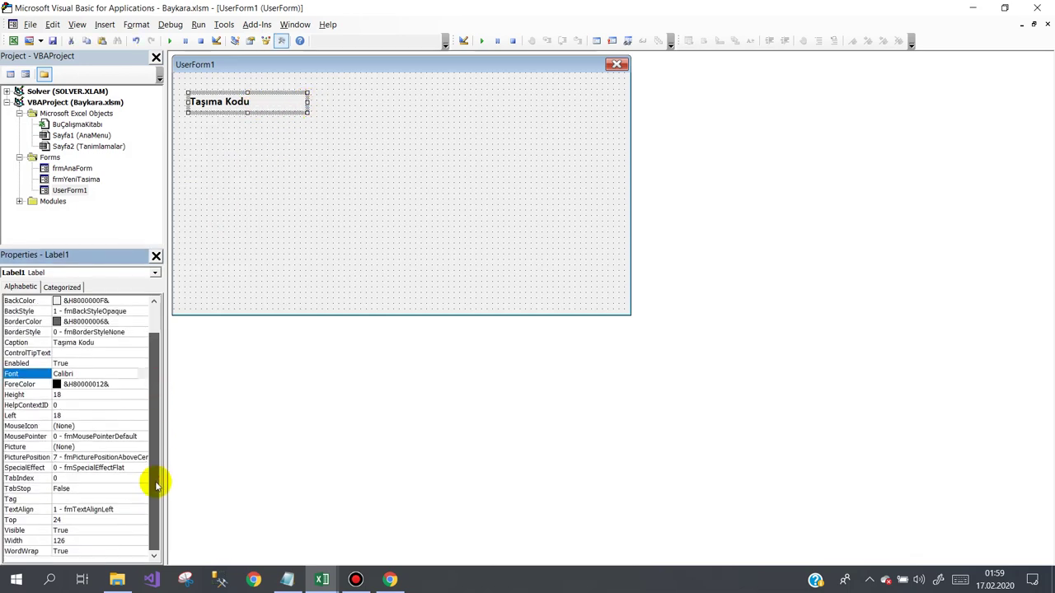
{"action": "left_click", "coordinate": [31, 510]}
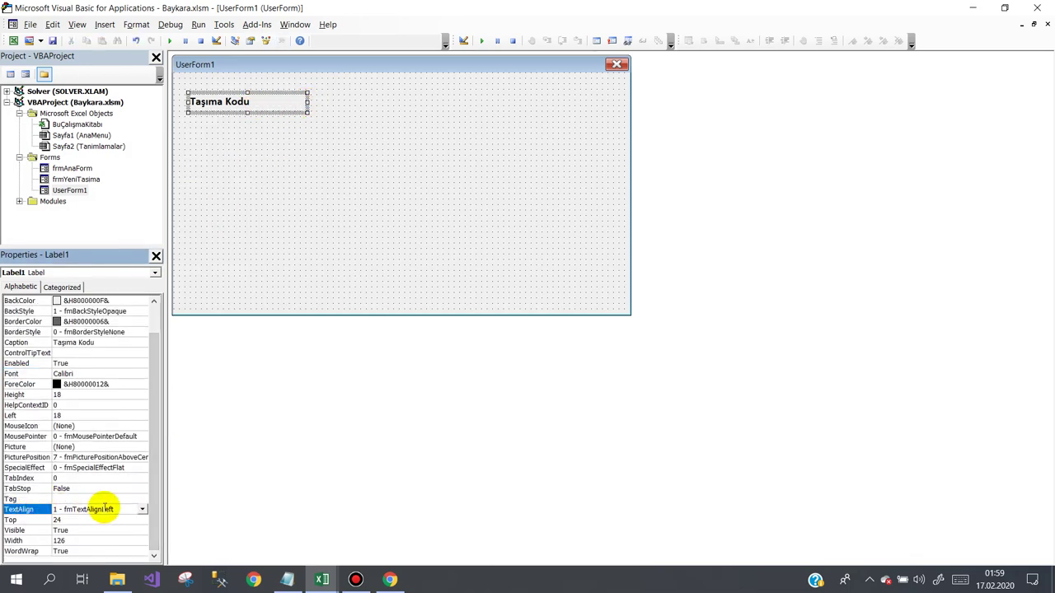
{"action": "left_click", "coordinate": [142, 509]}
{"action": "left_click", "coordinate": [91, 537]}
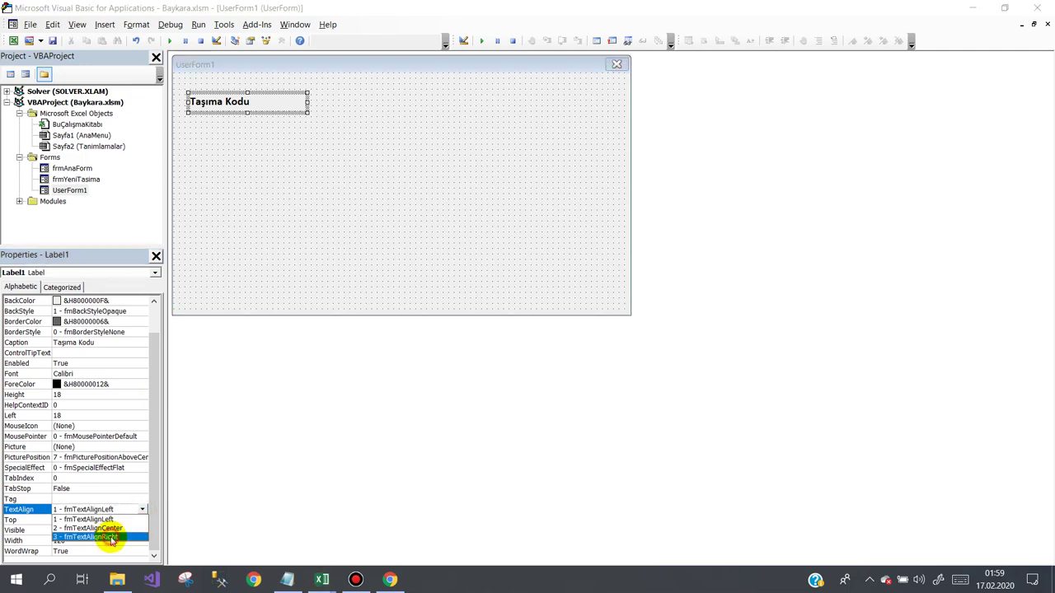
- Give the label a bump special effect and height 20, then open the frmYeniTasima design
{"action": "left_click", "coordinate": [29, 469]}
{"action": "double_click", "coordinate": [30, 468]}
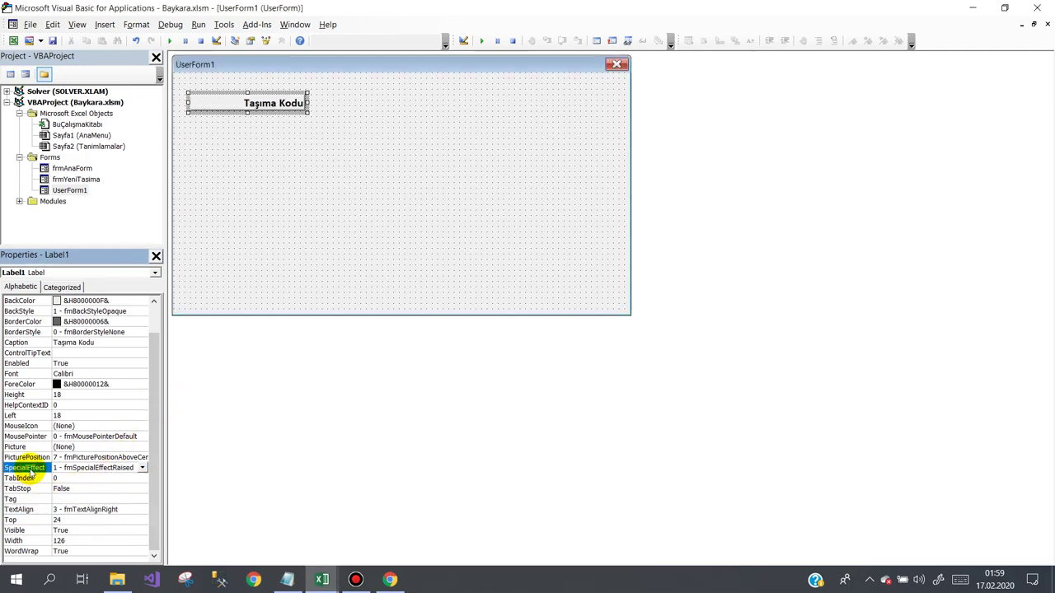
{"action": "double_click", "coordinate": [30, 468]}
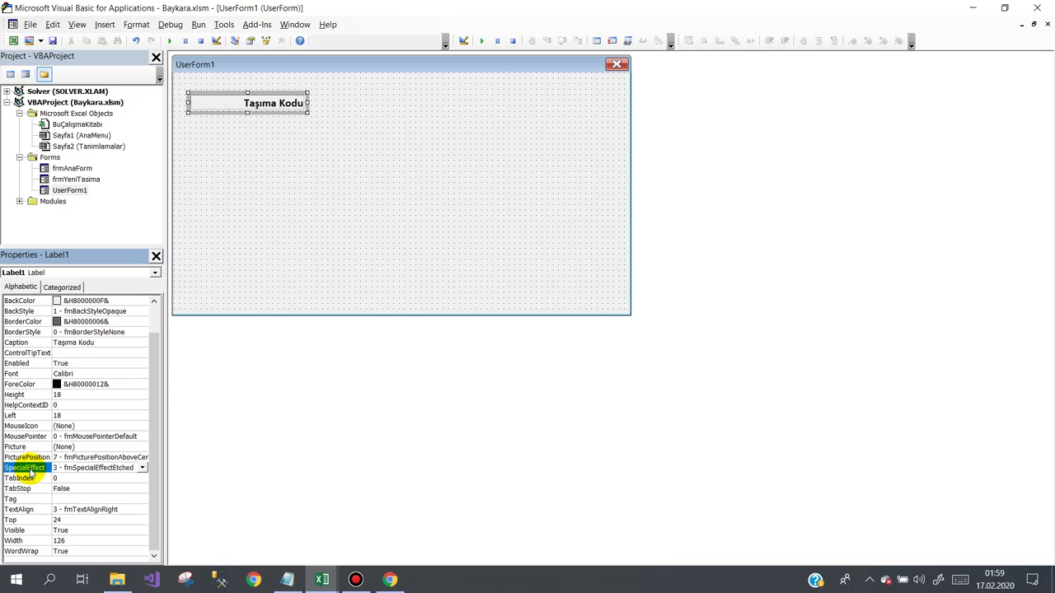
{"action": "double_click", "coordinate": [30, 468]}
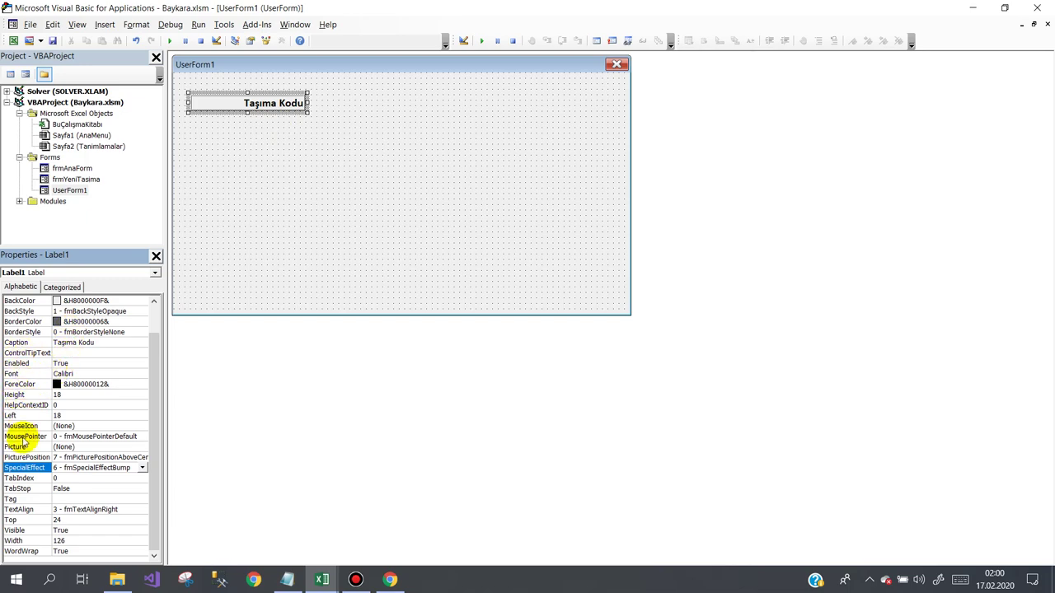
{"action": "left_click", "coordinate": [24, 397]}
{"action": "type", "text": "20"}
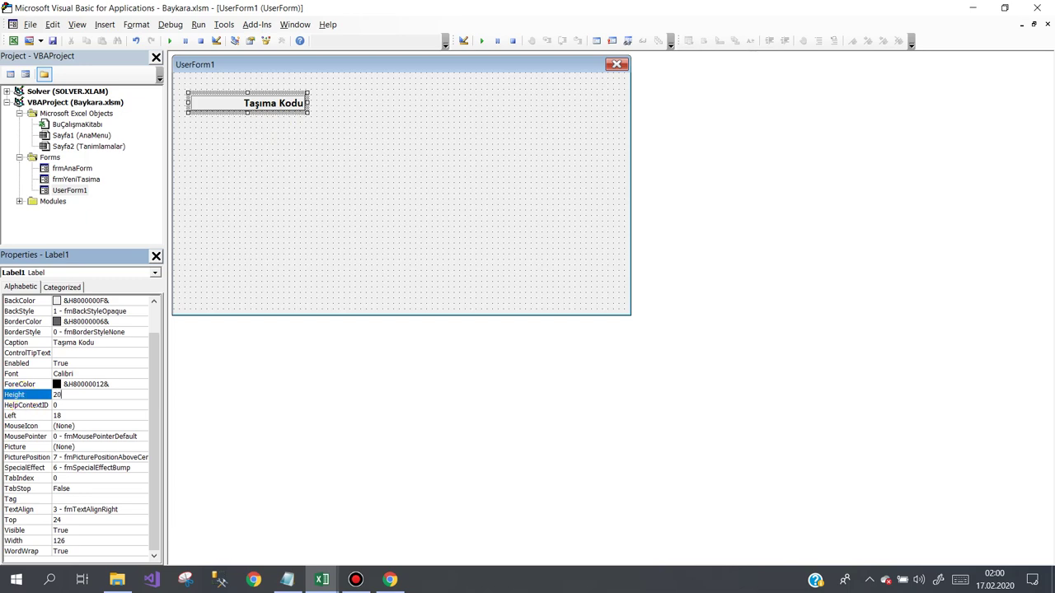
{"action": "key", "text": "Return"}
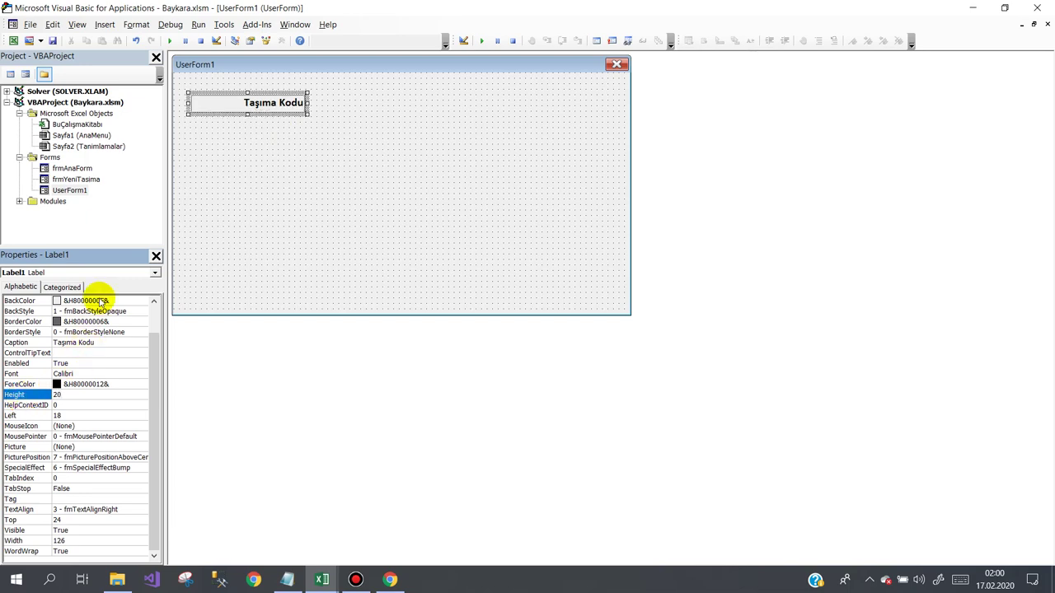
{"action": "double_click", "coordinate": [75, 179]}
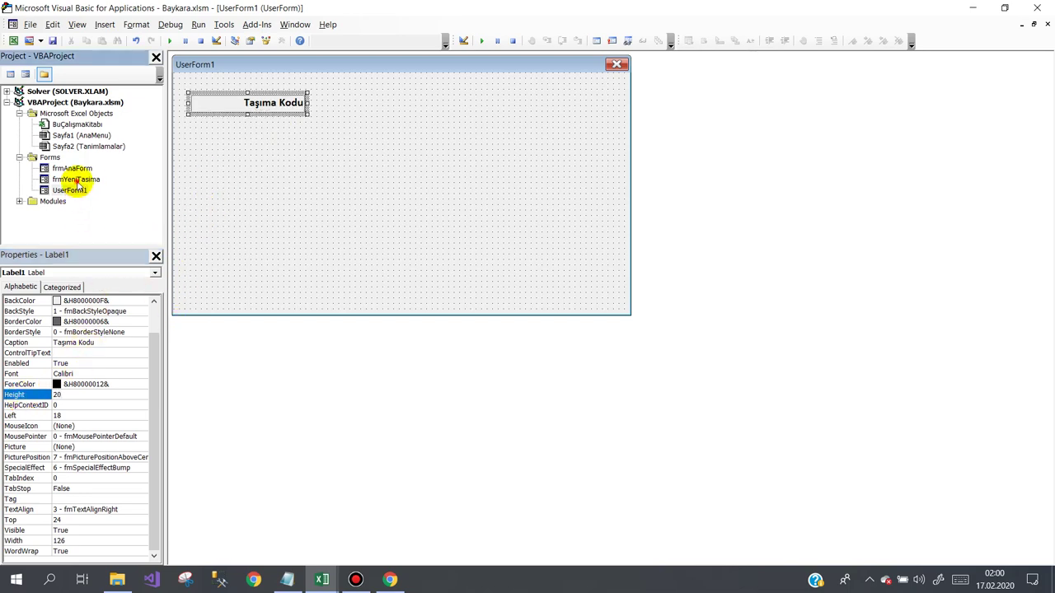
- Give UserForm1 and the Taşıma Kodu label a grey background
{"action": "double_click", "coordinate": [69, 190]}
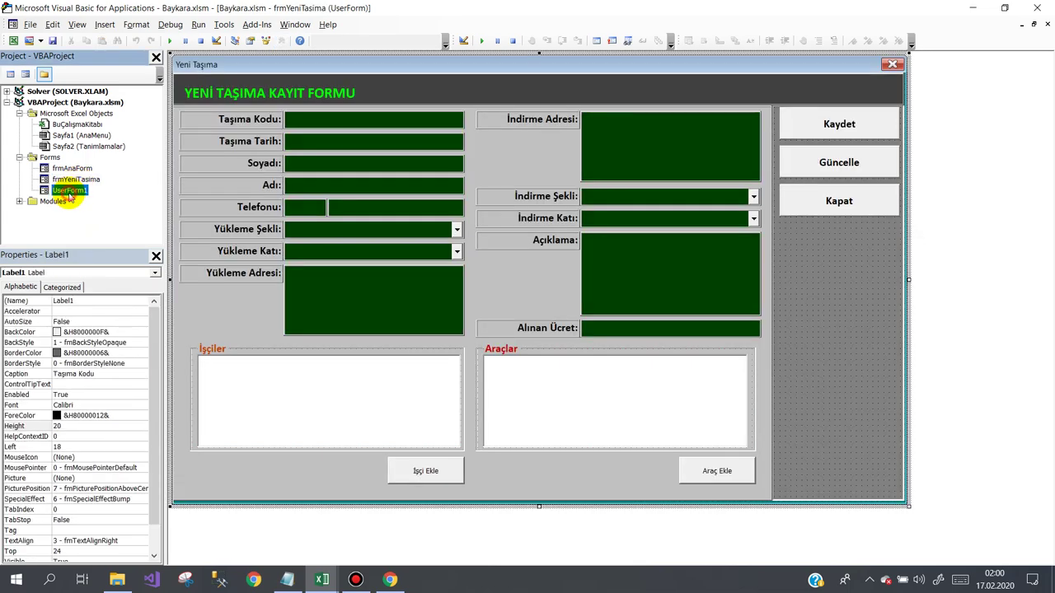
{"action": "left_click", "coordinate": [247, 201]}
{"action": "left_click", "coordinate": [132, 311]}
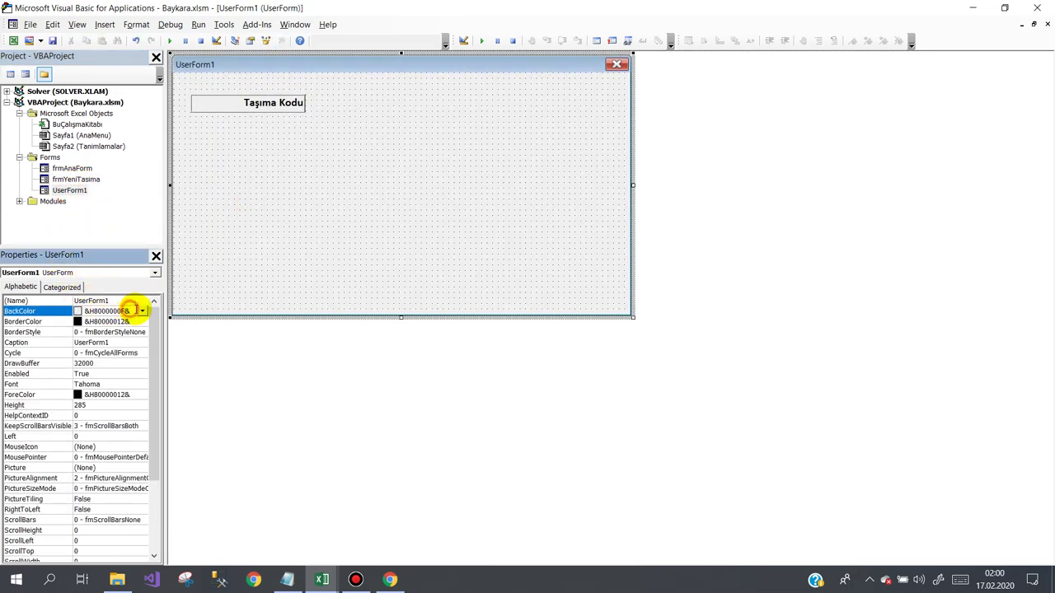
{"action": "left_click", "coordinate": [142, 312]}
{"action": "left_click", "coordinate": [61, 325]}
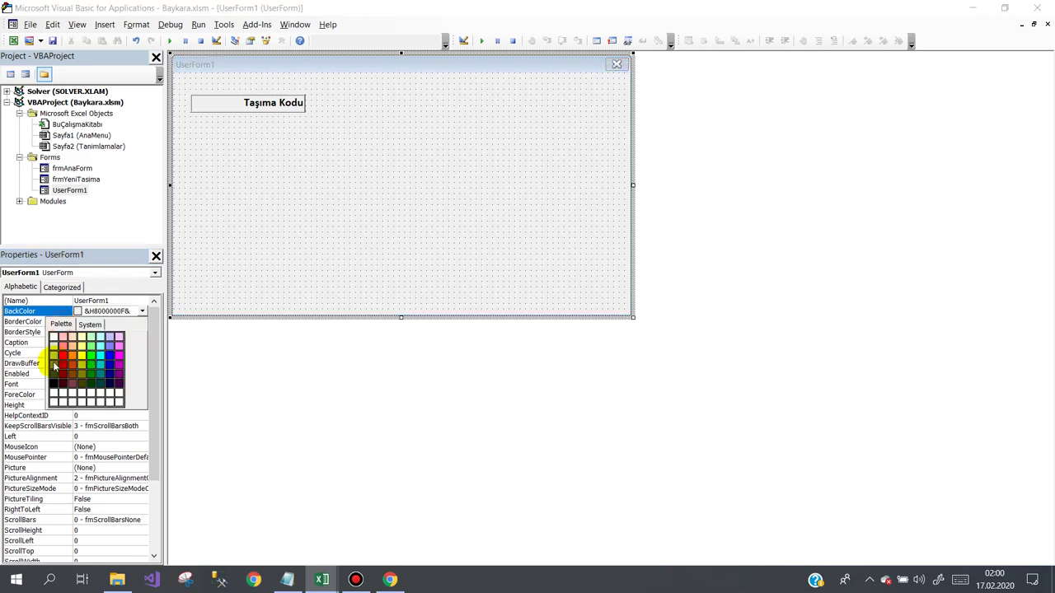
{"action": "left_click", "coordinate": [52, 354]}
{"action": "left_click", "coordinate": [224, 115]}
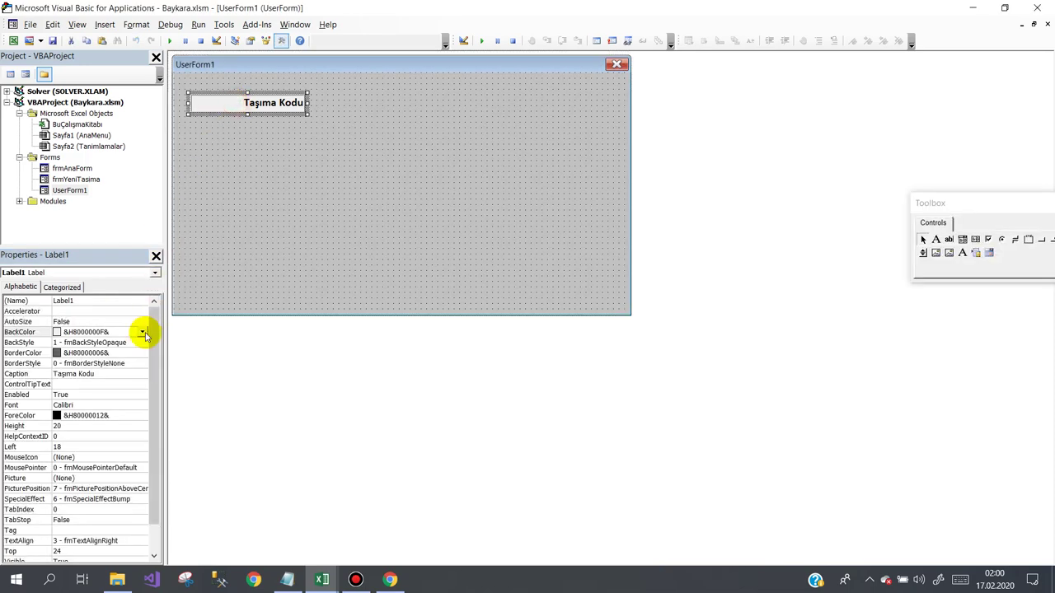
{"action": "left_click", "coordinate": [142, 331]}
{"action": "left_click", "coordinate": [61, 344]}
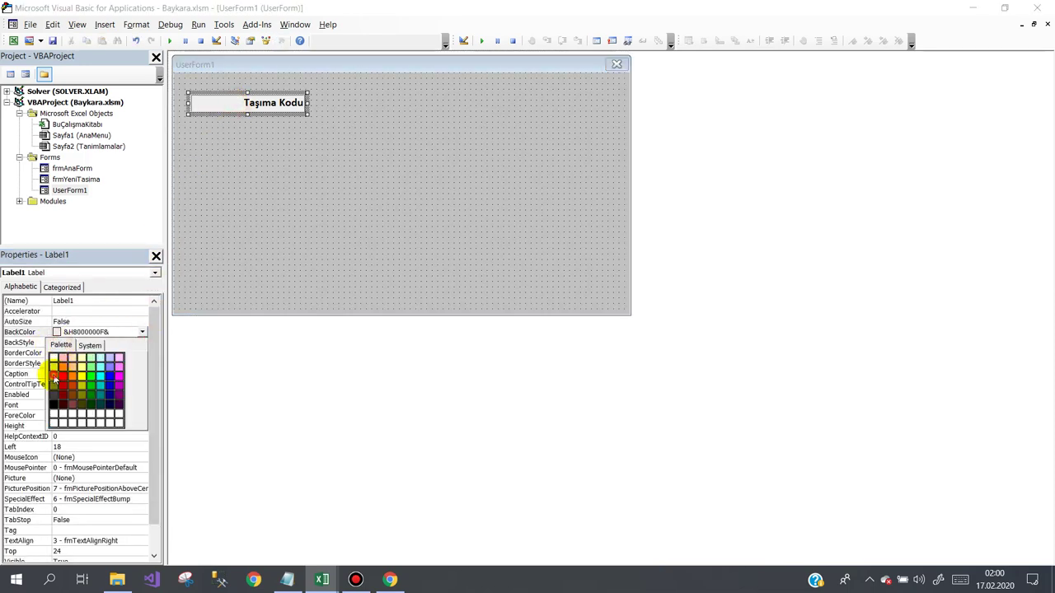
{"action": "left_click", "coordinate": [52, 376]}
{"action": "left_click", "coordinate": [252, 159]}
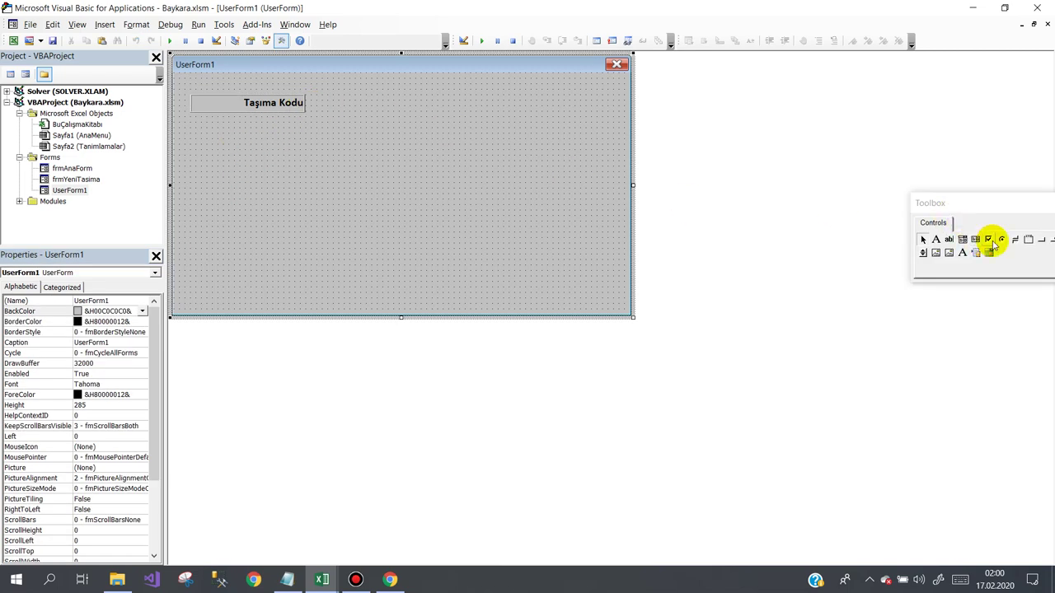
- Draw a text box to the right of the Taşıma Kodu label, comparing with frmYeniTasima
{"action": "left_click", "coordinate": [948, 239]}
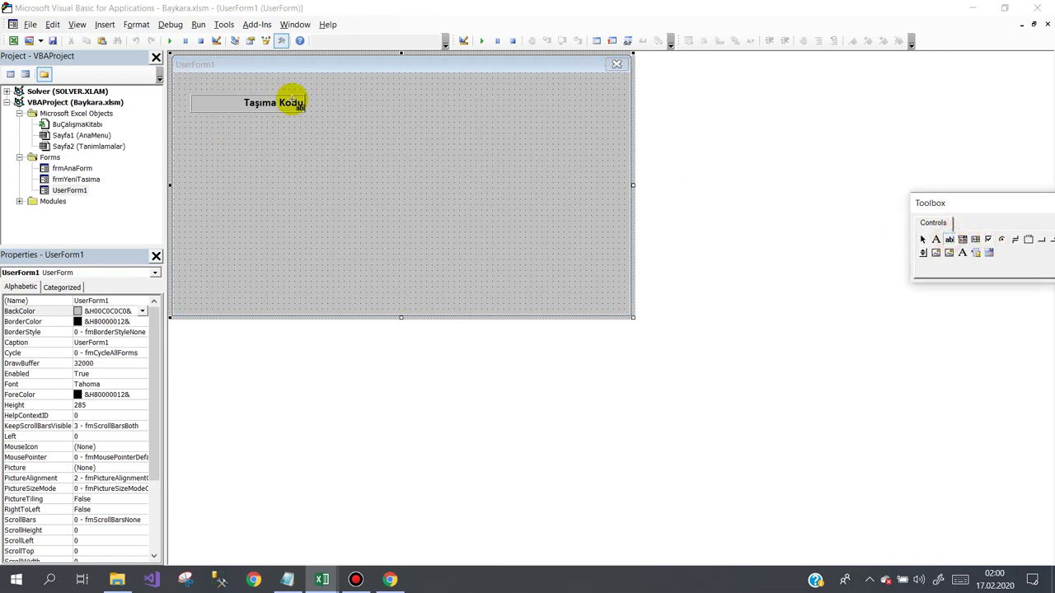
{"action": "left_click_drag", "start_coordinate": [307, 98], "coordinate": [471, 112]}
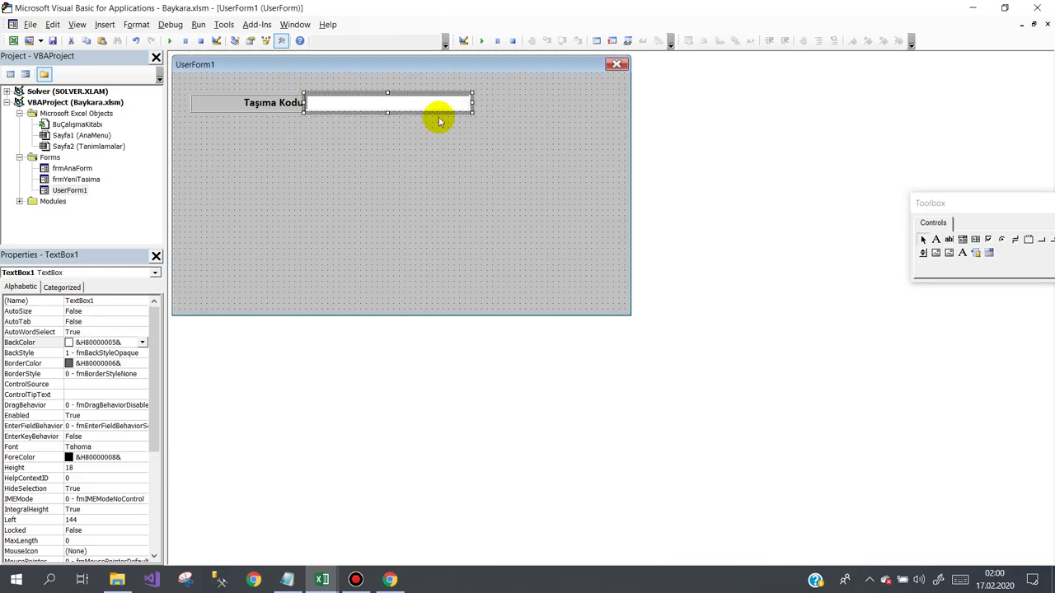
{"action": "left_click", "coordinate": [71, 180]}
{"action": "double_click", "coordinate": [72, 180]}
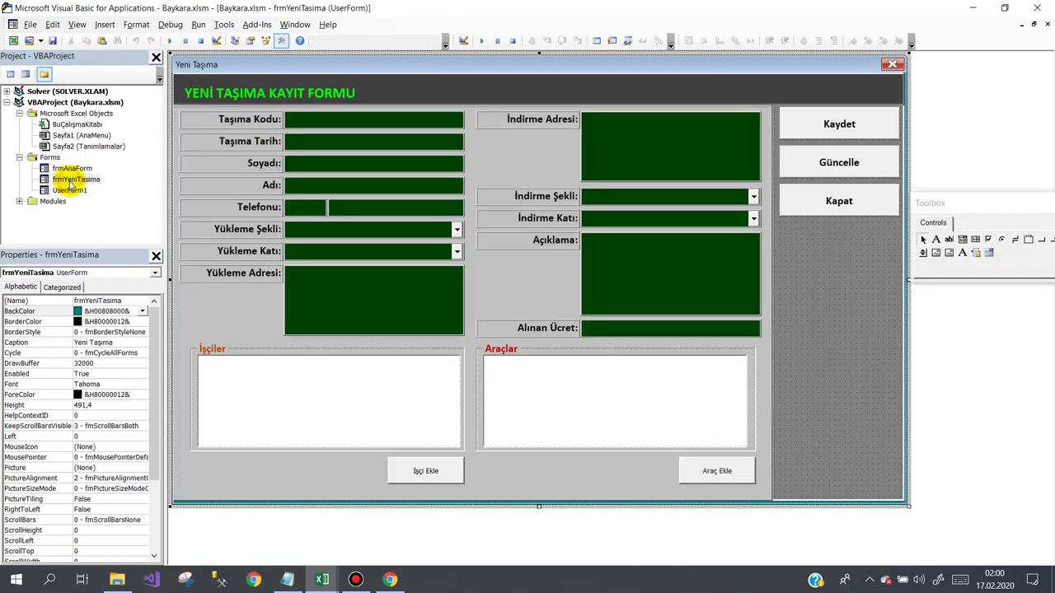
{"action": "double_click", "coordinate": [70, 190]}
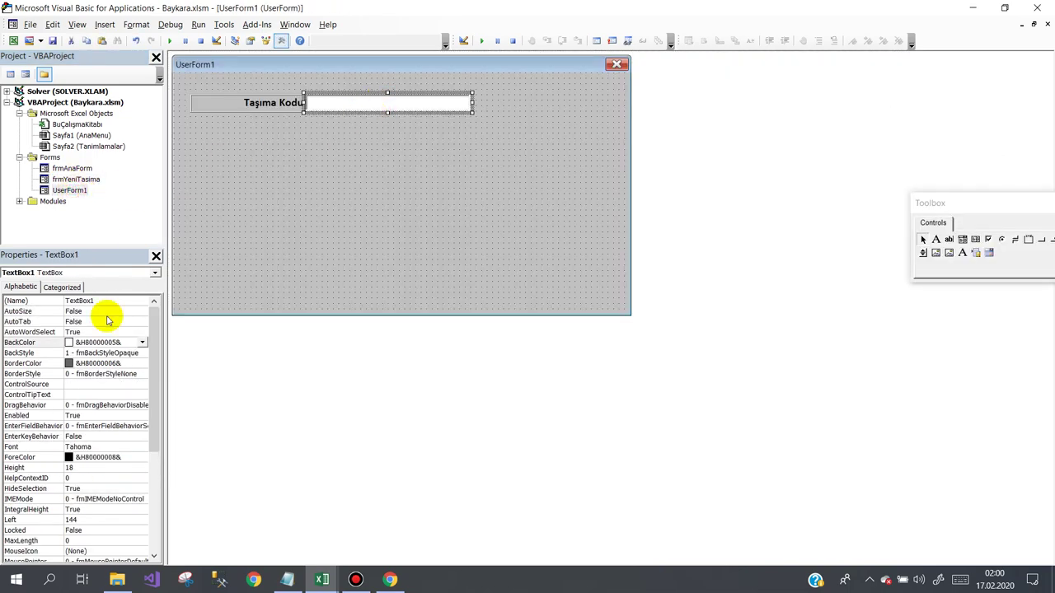
- Give the text box a green background and a Calibri Kalın 12 font
{"action": "left_click", "coordinate": [141, 342]}
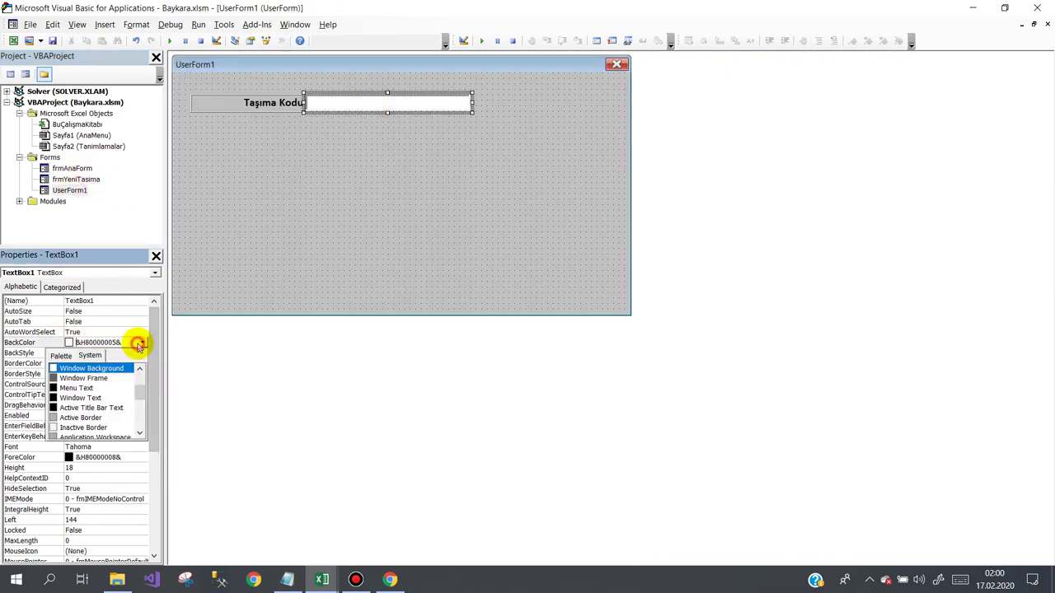
{"action": "left_click", "coordinate": [66, 356]}
{"action": "left_click", "coordinate": [93, 408]}
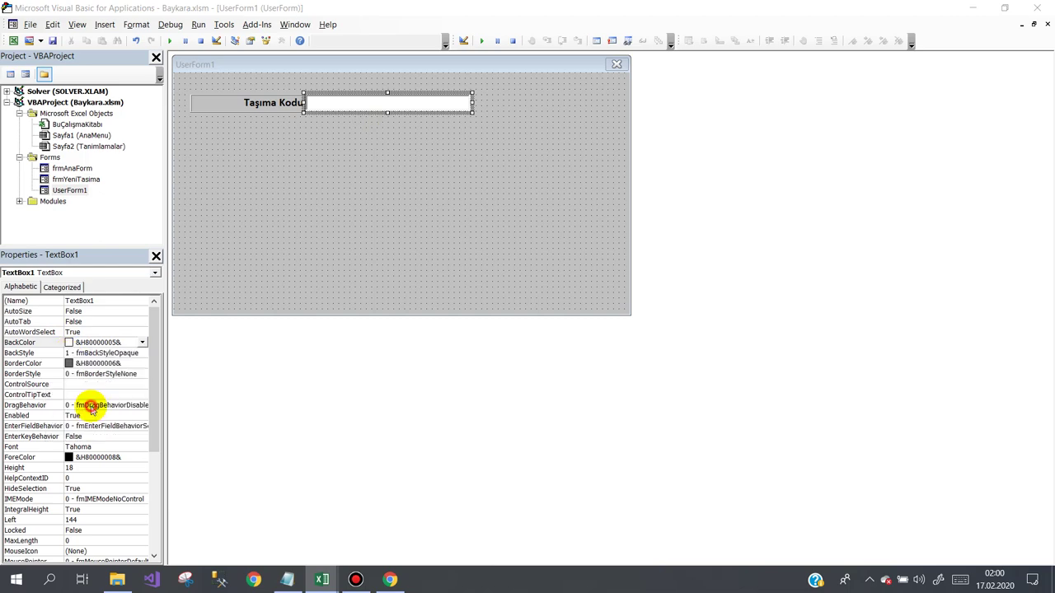
{"action": "mouse_move", "coordinate": [153, 391]}
{"action": "left_mouse_down"}
{"action": "mouse_move", "coordinate": [159, 482]}
{"action": "mouse_move", "coordinate": [164, 395]}
{"action": "left_mouse_up"}
{"action": "left_click", "coordinate": [91, 448]}
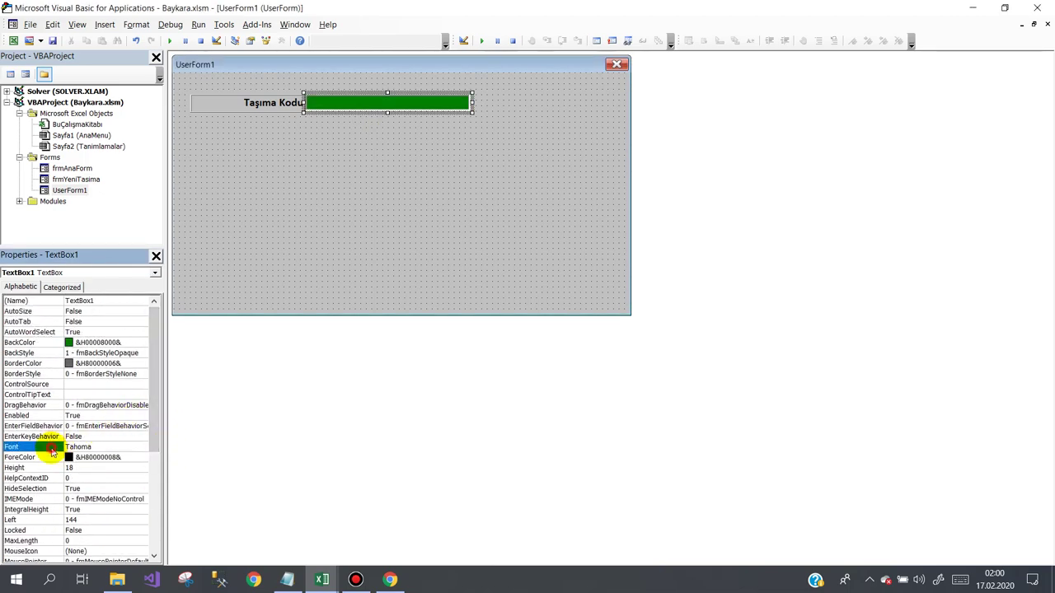
{"action": "left_click", "coordinate": [142, 447]}
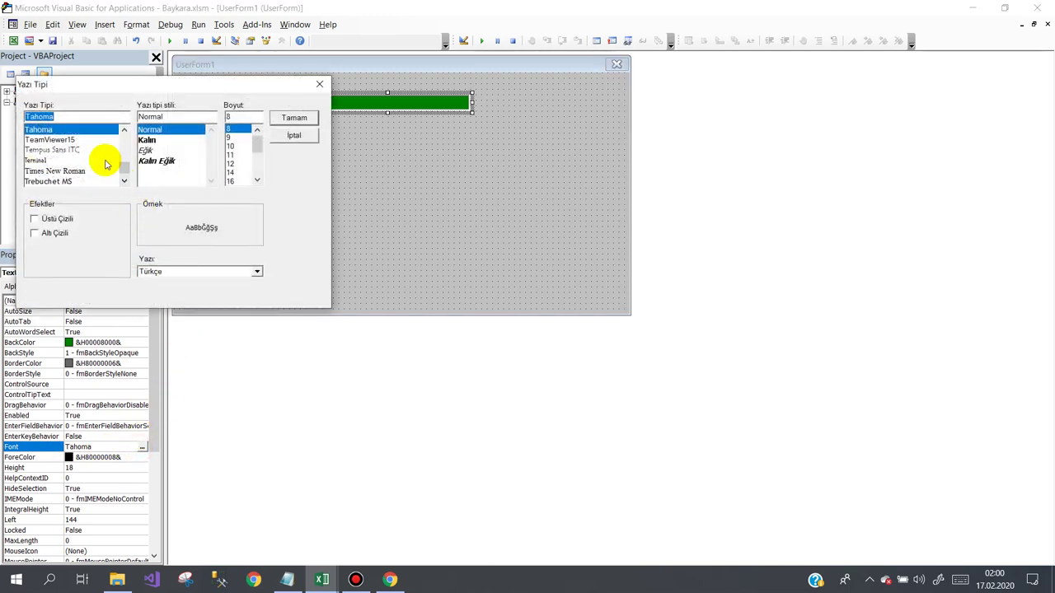
{"action": "type", "text": "c"}
{"action": "left_click", "coordinate": [82, 130]}
{"action": "left_click", "coordinate": [153, 171]}
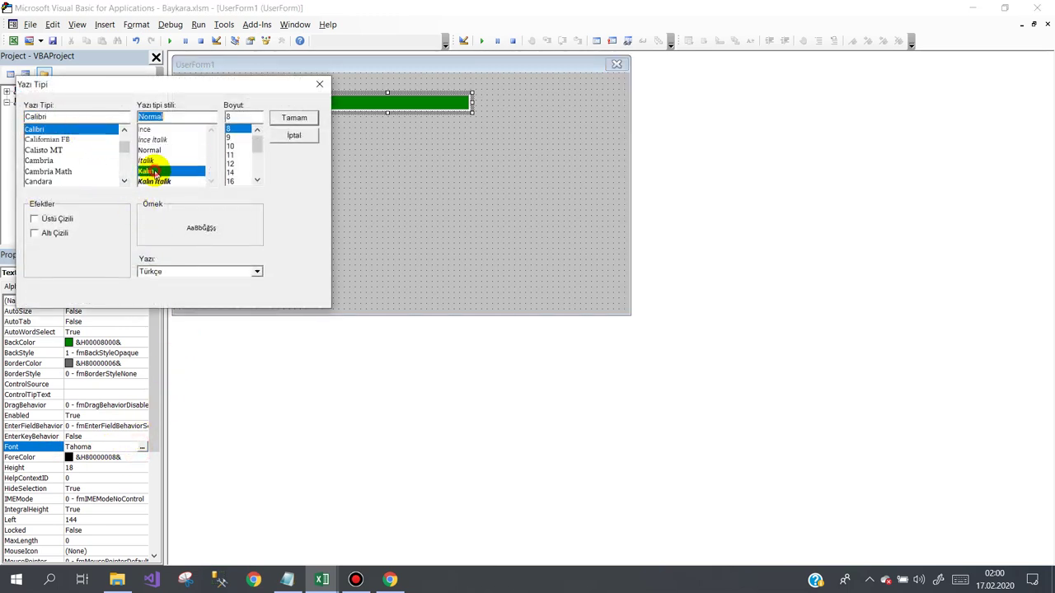
{"action": "left_click", "coordinate": [231, 164]}
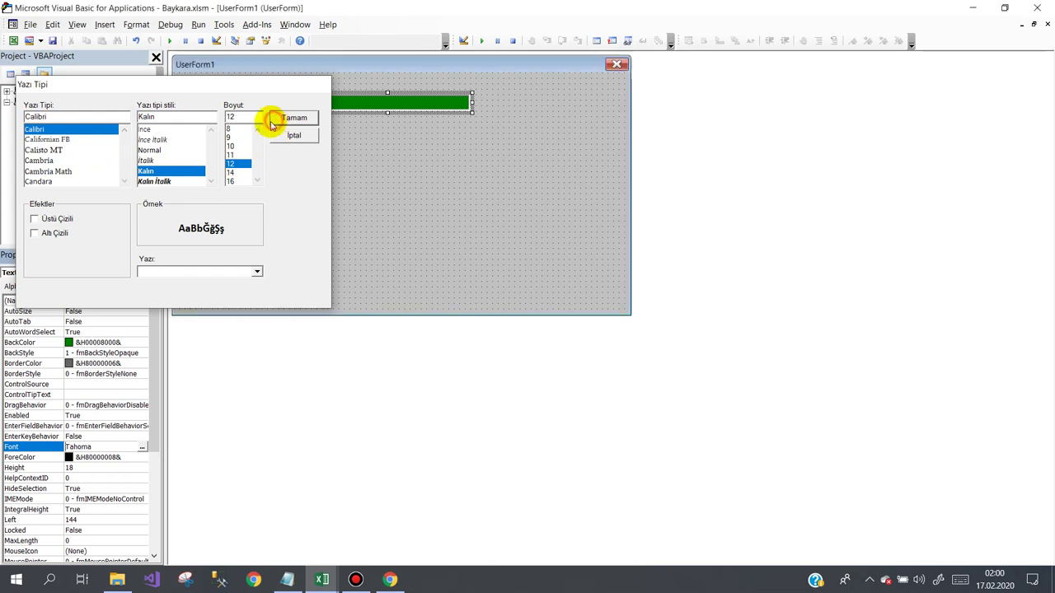
{"action": "left_click", "coordinate": [272, 120]}
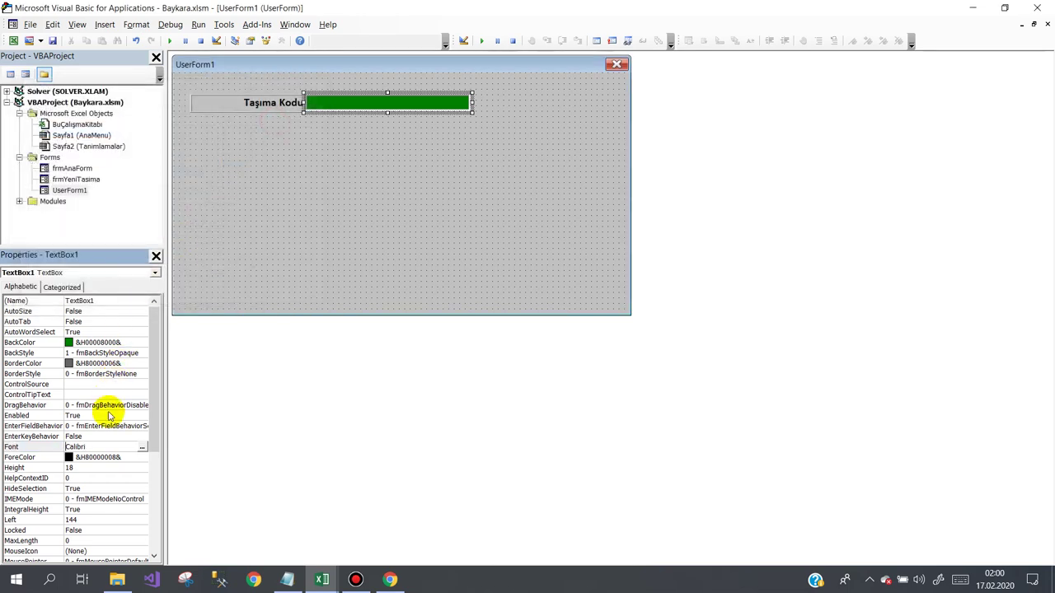
- Change the text box to a dark green background, bump special effect and height 20
{"action": "left_click", "coordinate": [140, 347]}
{"action": "left_click", "coordinate": [142, 342]}
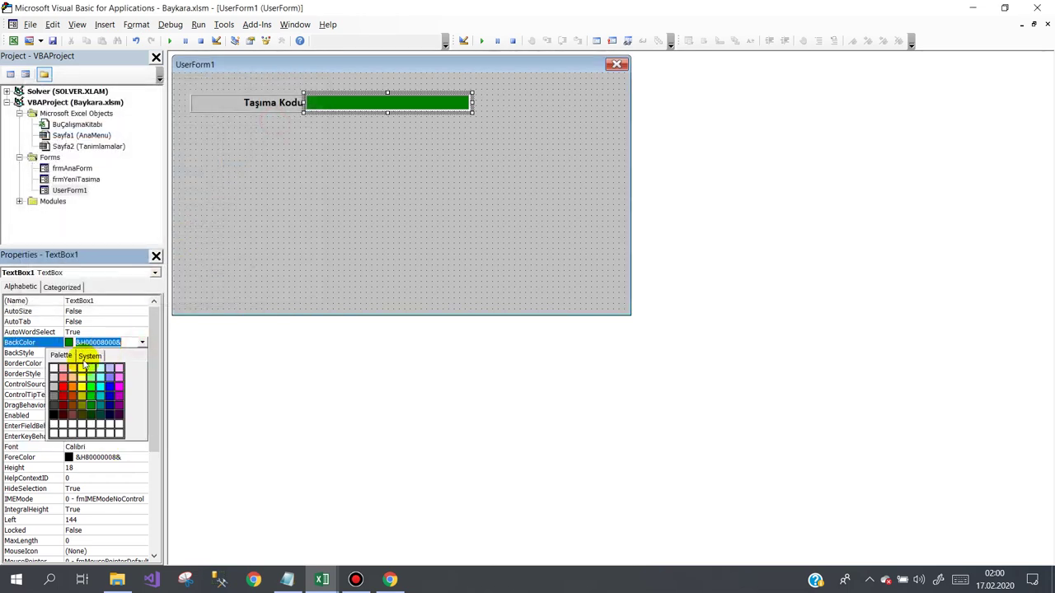
{"action": "left_click", "coordinate": [94, 416]}
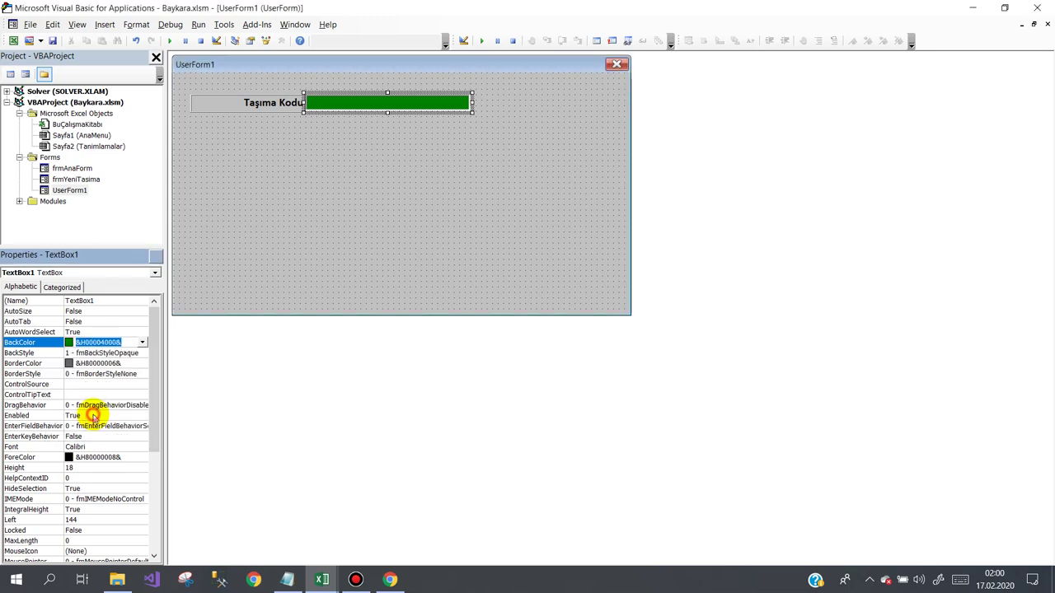
{"action": "left_click_drag", "start_coordinate": [155, 389], "coordinate": [160, 478]}
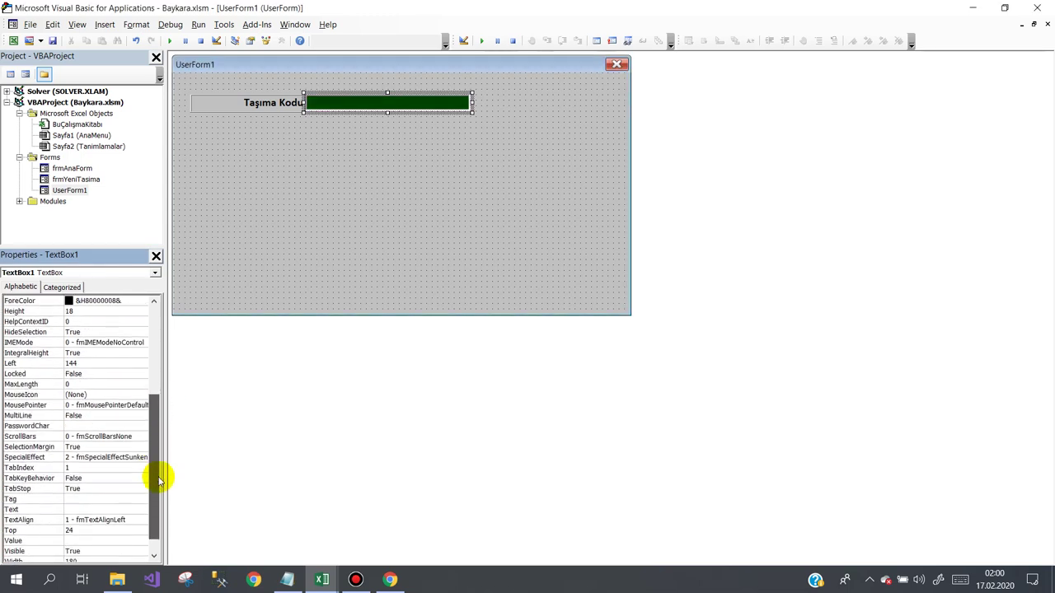
{"action": "double_click", "coordinate": [52, 458]}
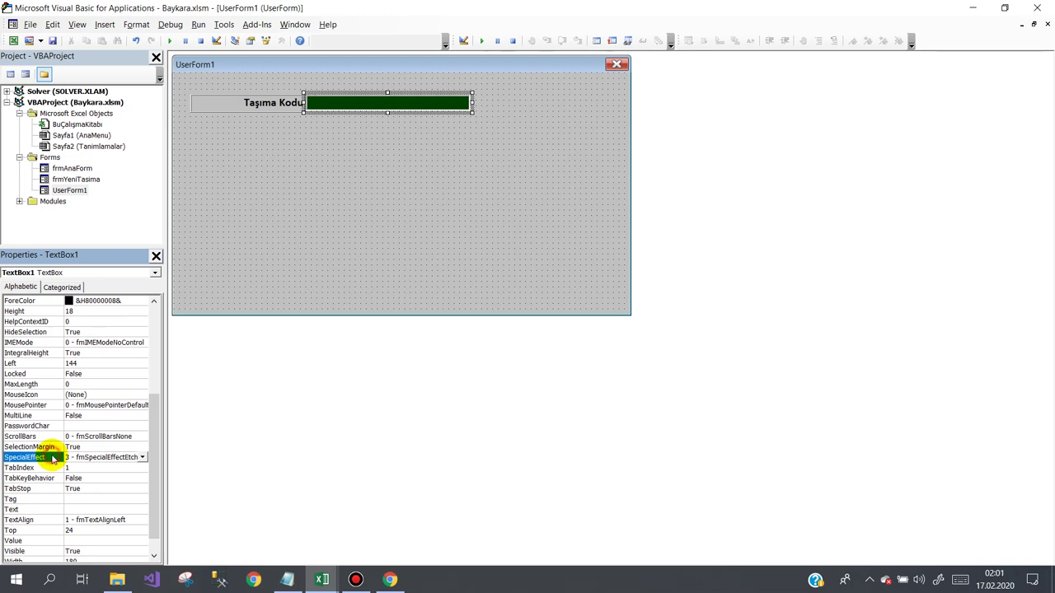
{"action": "double_click", "coordinate": [52, 458]}
{"action": "double_click", "coordinate": [52, 458]}
{"action": "double_click", "coordinate": [51, 458]}
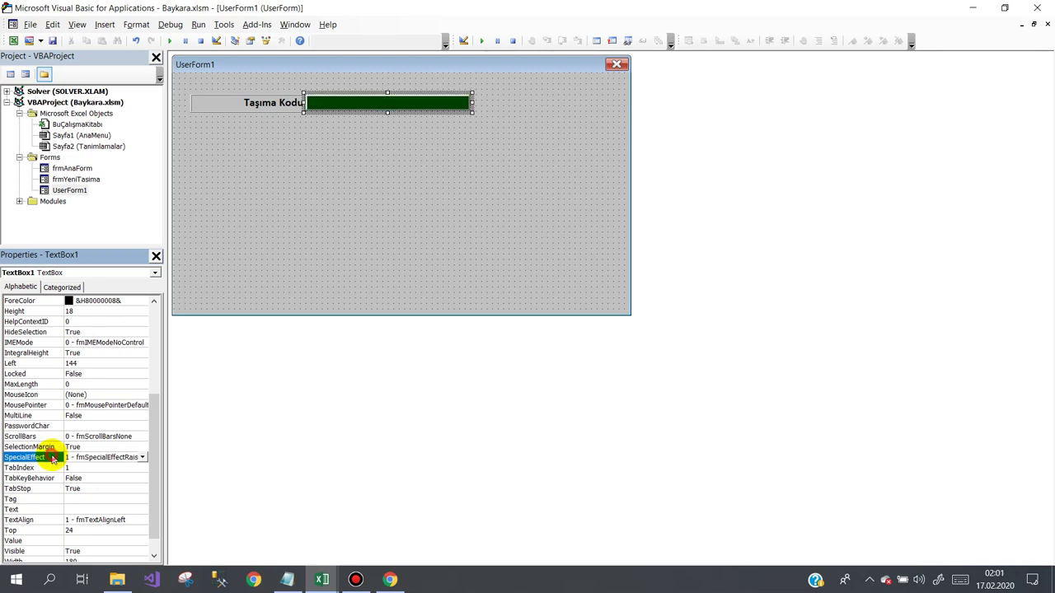
{"action": "double_click", "coordinate": [52, 458]}
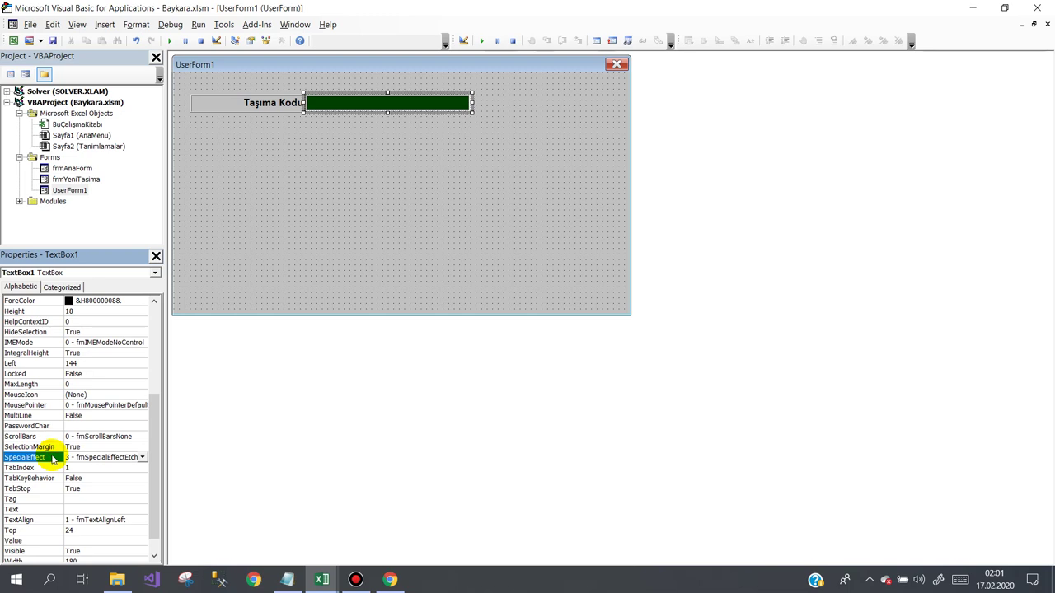
{"action": "double_click", "coordinate": [52, 458]}
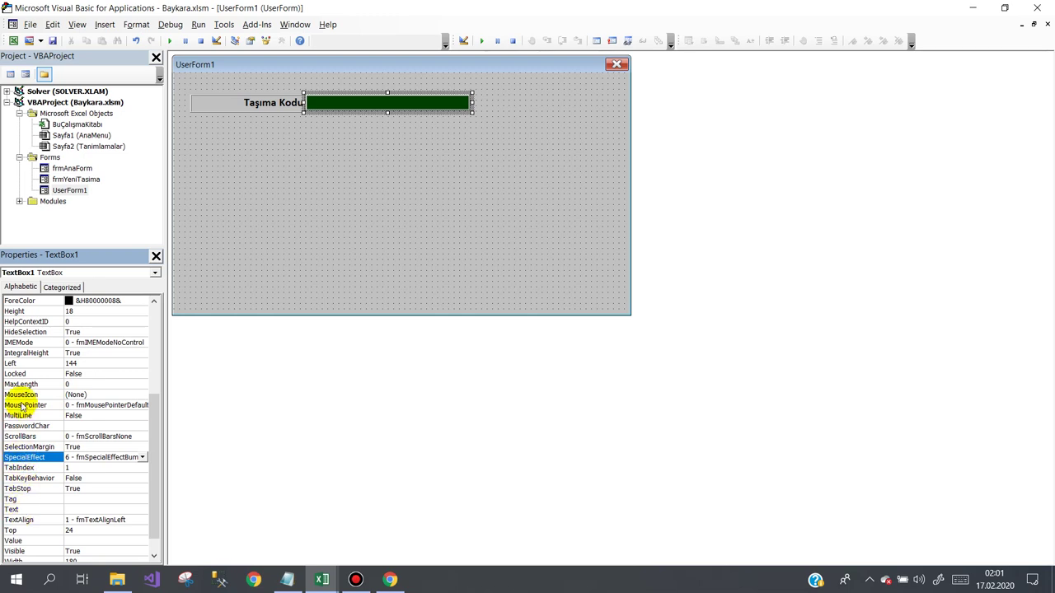
{"action": "left_click", "coordinate": [17, 312]}
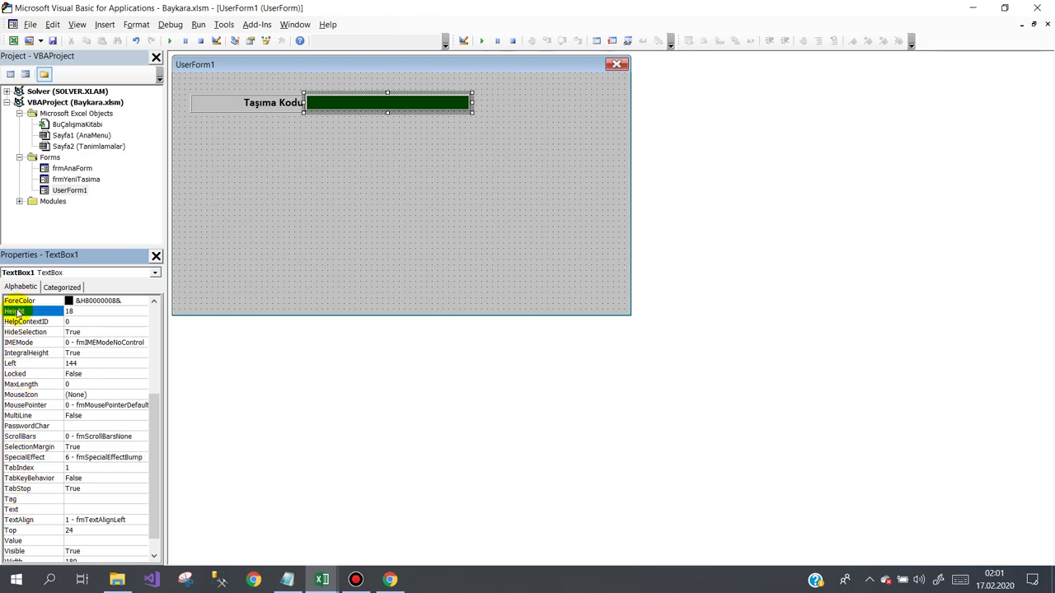
{"action": "left_click", "coordinate": [107, 311]}
{"action": "type", "text": "20"}
{"action": "key", "text": "Return"}
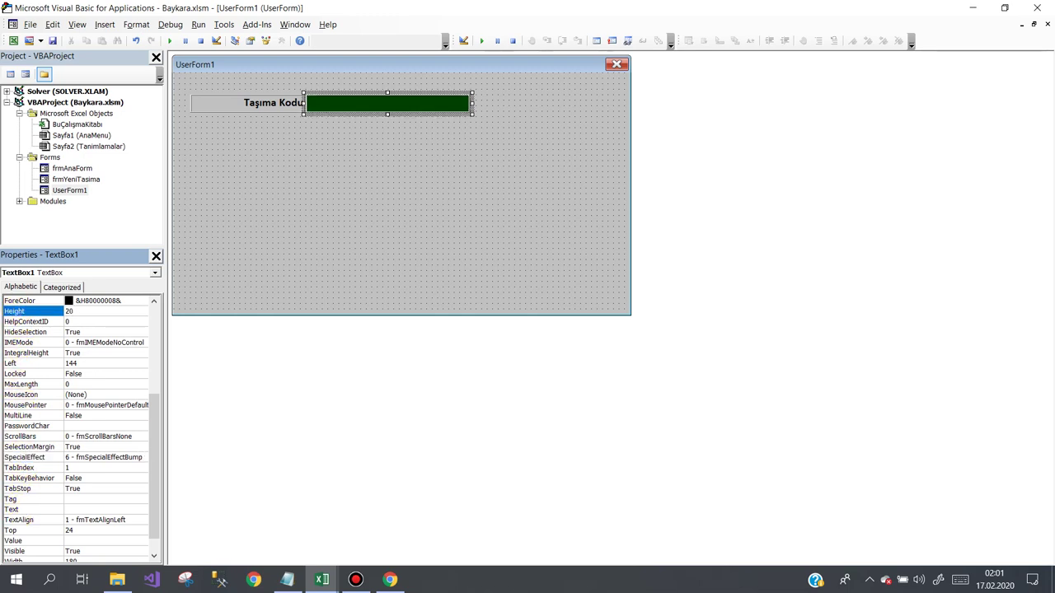
{"action": "left_click", "coordinate": [285, 152]}
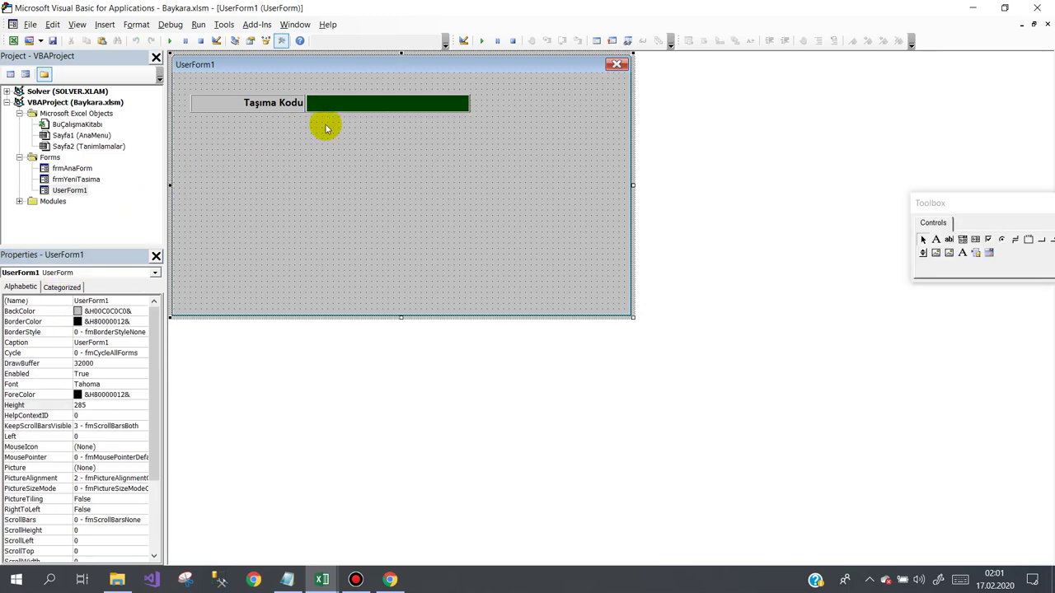
- Copy the label and green text box pair into rows below, adding a fourth Taşıma Kodu label
{"action": "left_click_drag", "start_coordinate": [323, 117], "coordinate": [293, 91]}
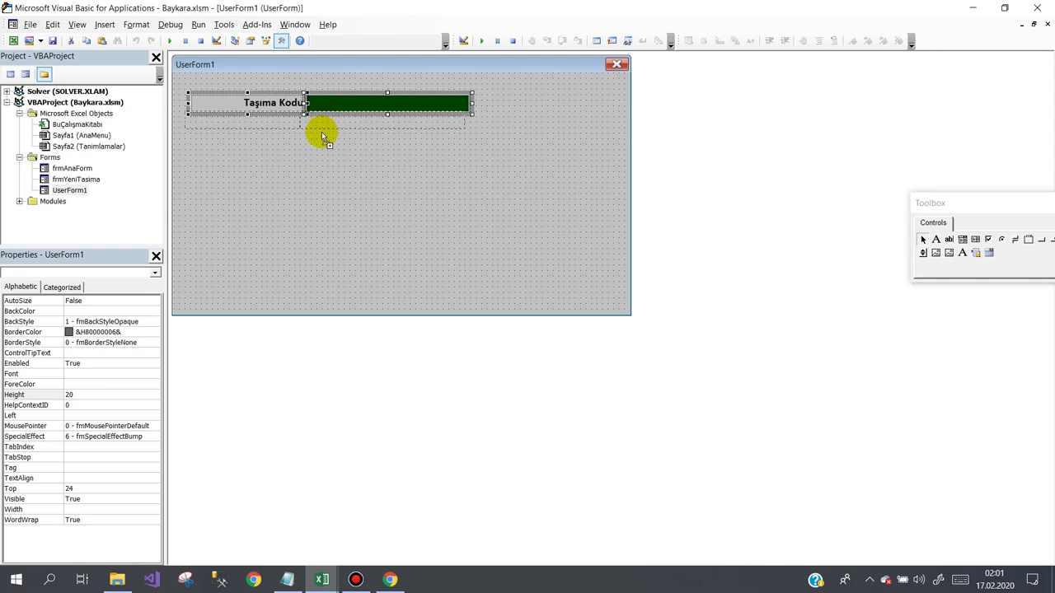
{"action": "left_click_drag", "start_coordinate": [327, 136], "coordinate": [332, 160]}
{"action": "left_click", "coordinate": [343, 173]}
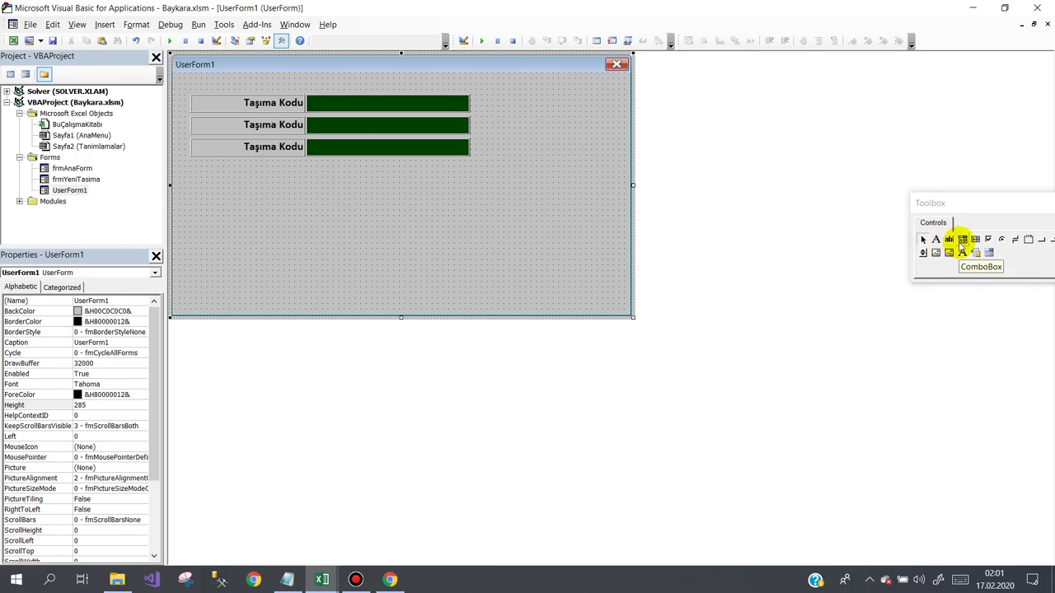
{"action": "left_click", "coordinate": [229, 152]}
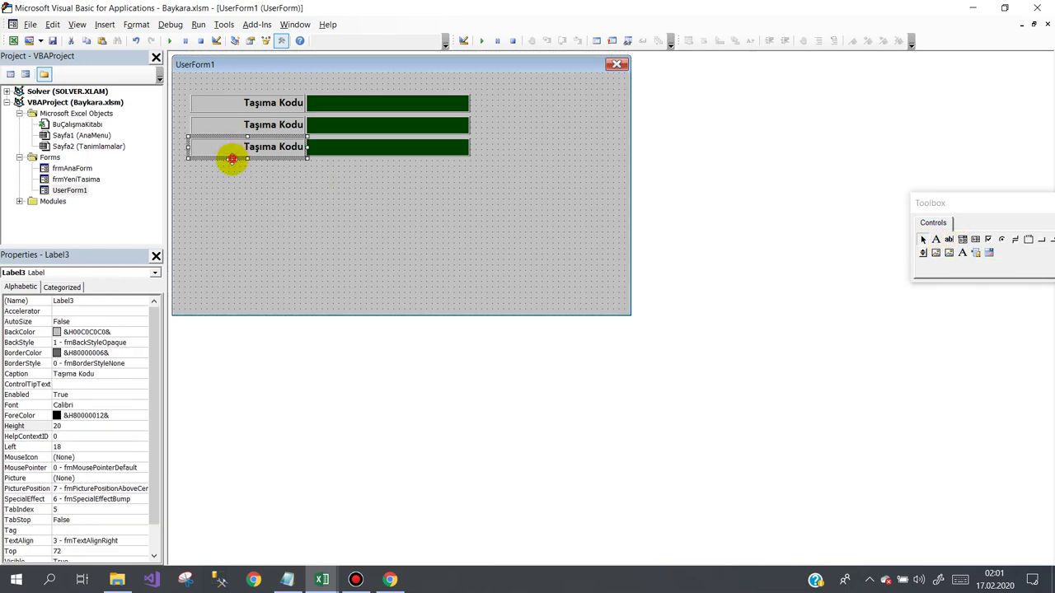
{"action": "left_click_drag", "start_coordinate": [232, 159], "coordinate": [232, 182]}
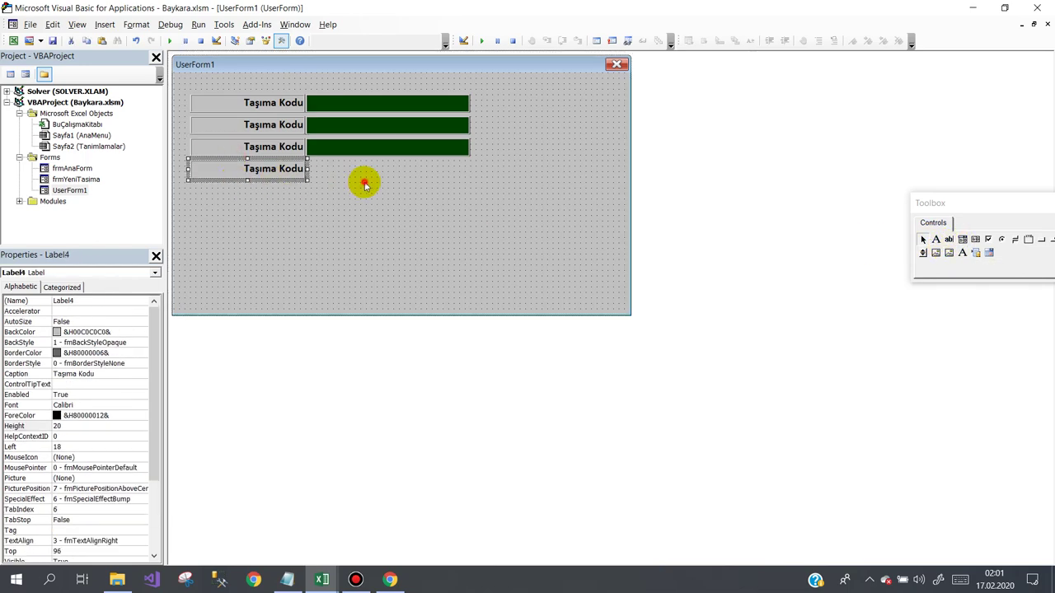
{"action": "left_click", "coordinate": [365, 181]}
- Draw ComboBox1 beside the fourth Taşıma Kodu label
{"action": "left_click", "coordinate": [962, 238]}
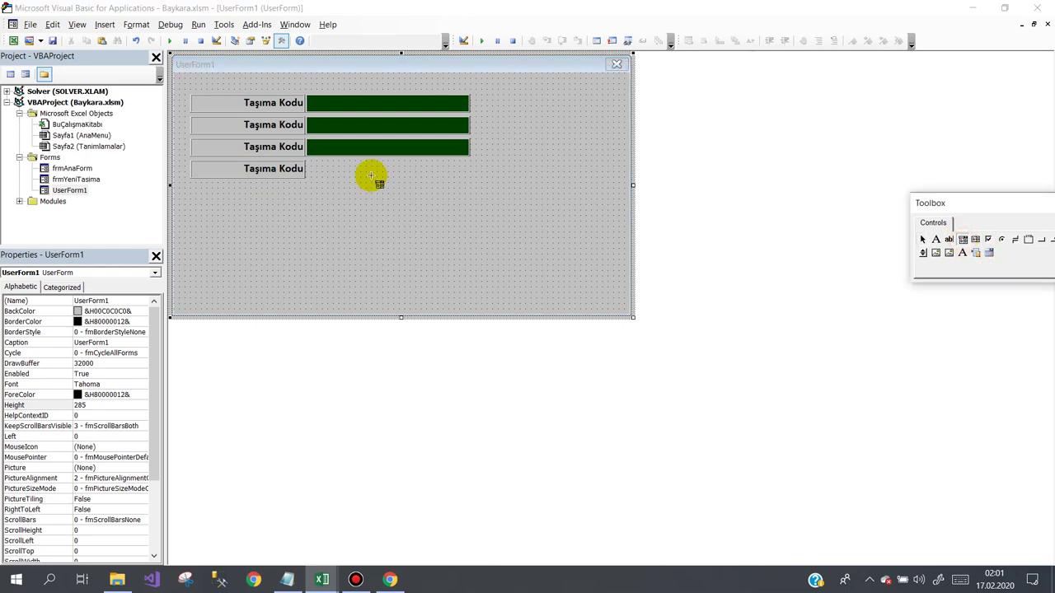
{"action": "left_click_drag", "start_coordinate": [307, 160], "coordinate": [454, 177]}
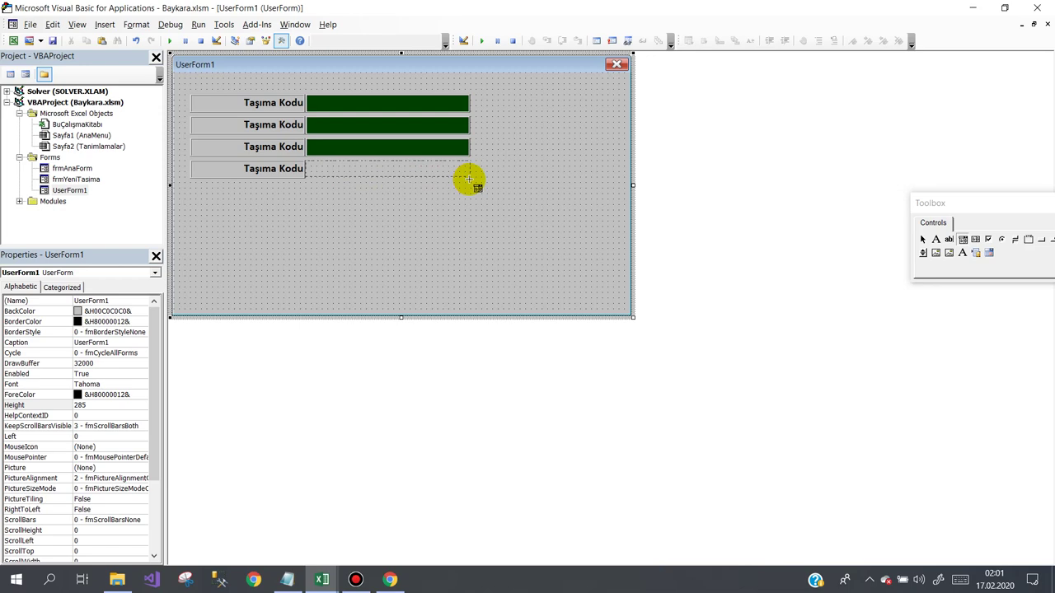
{"action": "left_click_drag", "start_coordinate": [468, 179], "coordinate": [471, 179]}
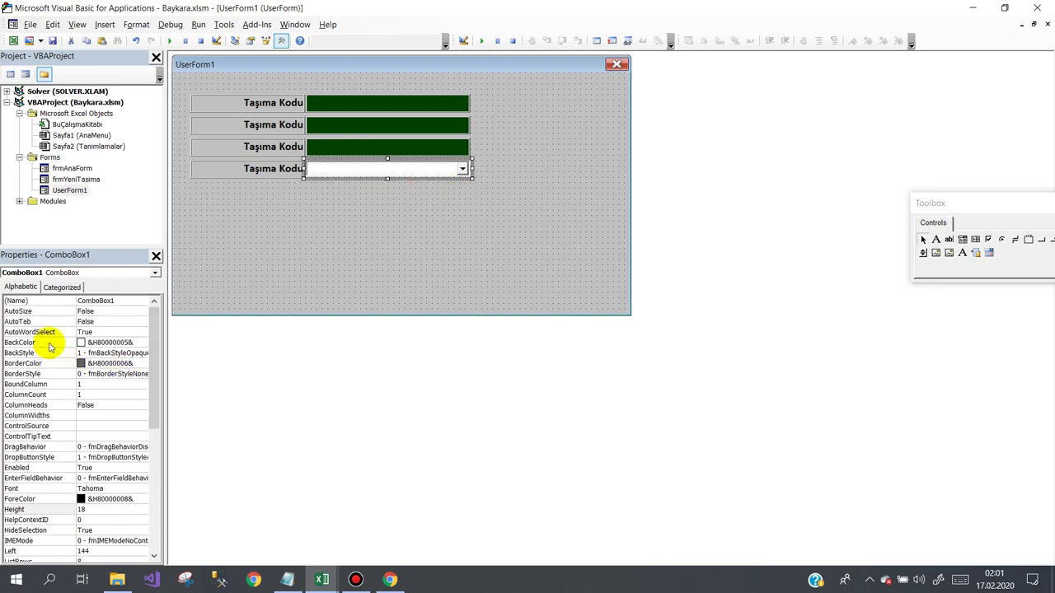
- Give the combo box a dark green background and a bold Calibri font
{"action": "left_click", "coordinate": [49, 345]}
{"action": "left_click", "coordinate": [143, 343]}
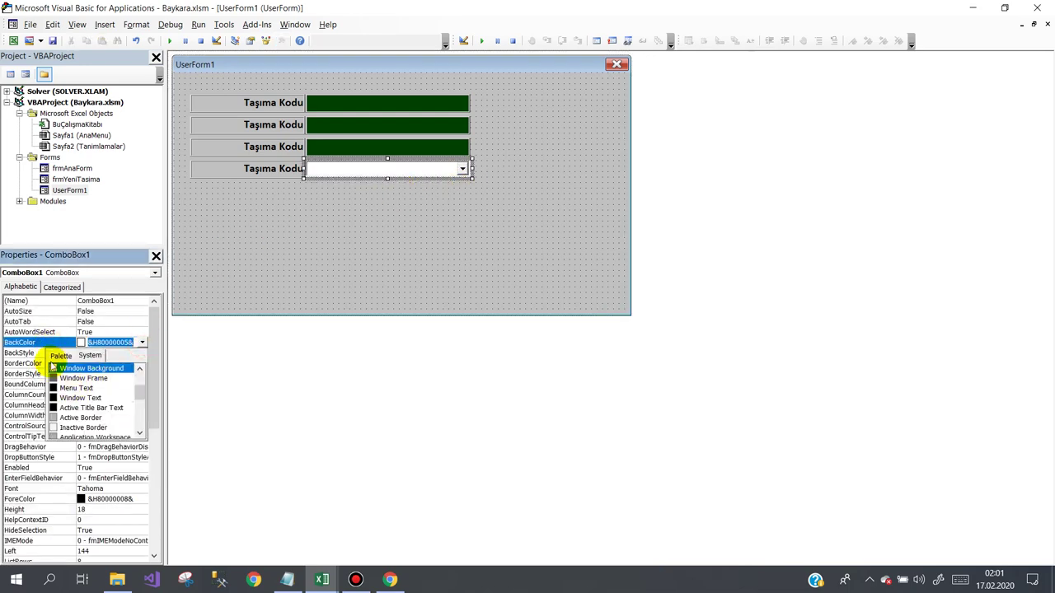
{"action": "left_click", "coordinate": [61, 356]}
{"action": "left_click", "coordinate": [91, 416]}
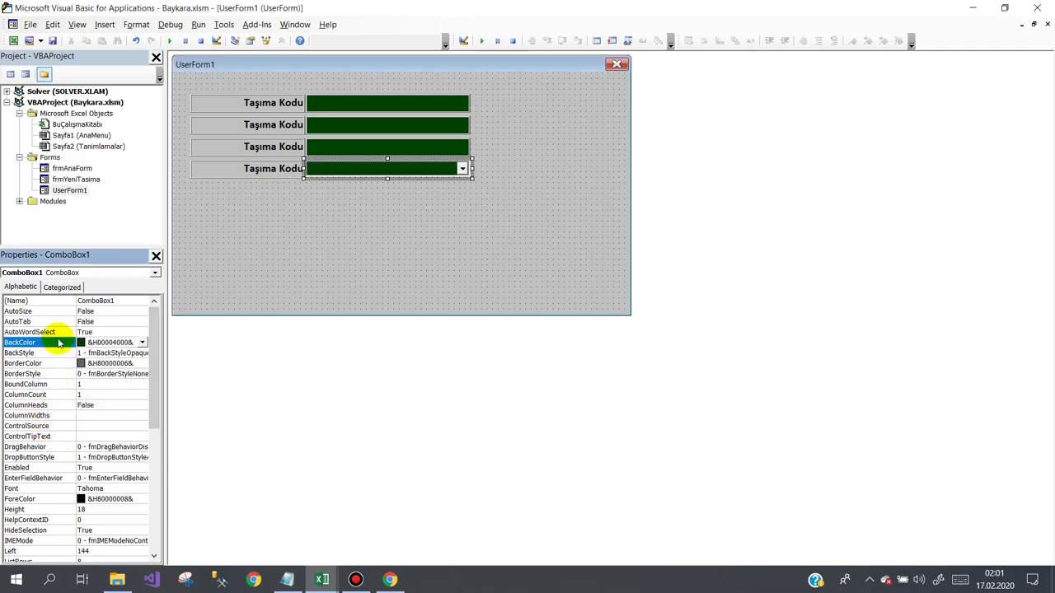
{"action": "left_click", "coordinate": [34, 490]}
{"action": "double_click", "coordinate": [35, 489]}
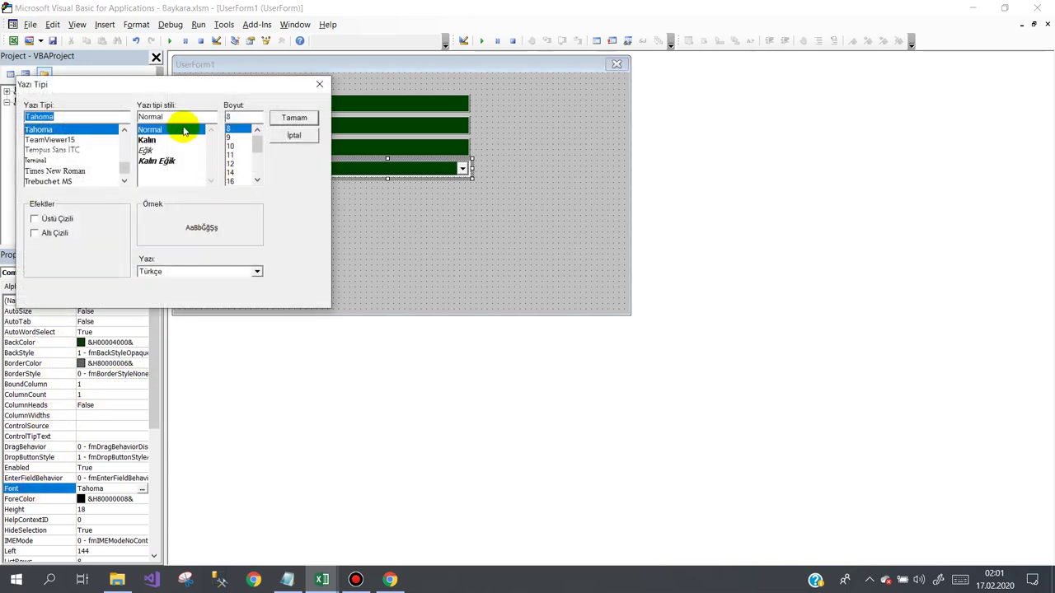
{"action": "type", "text": "c"}
{"action": "left_click", "coordinate": [39, 132]}
{"action": "left_click", "coordinate": [169, 170]}
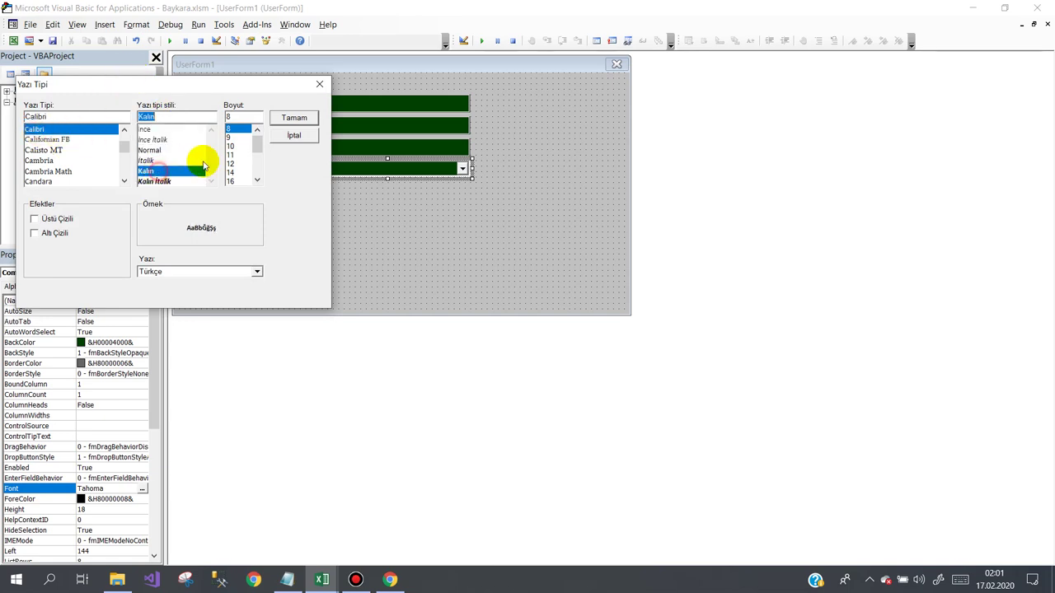
{"action": "left_click", "coordinate": [233, 163]}
{"action": "left_click", "coordinate": [277, 119]}
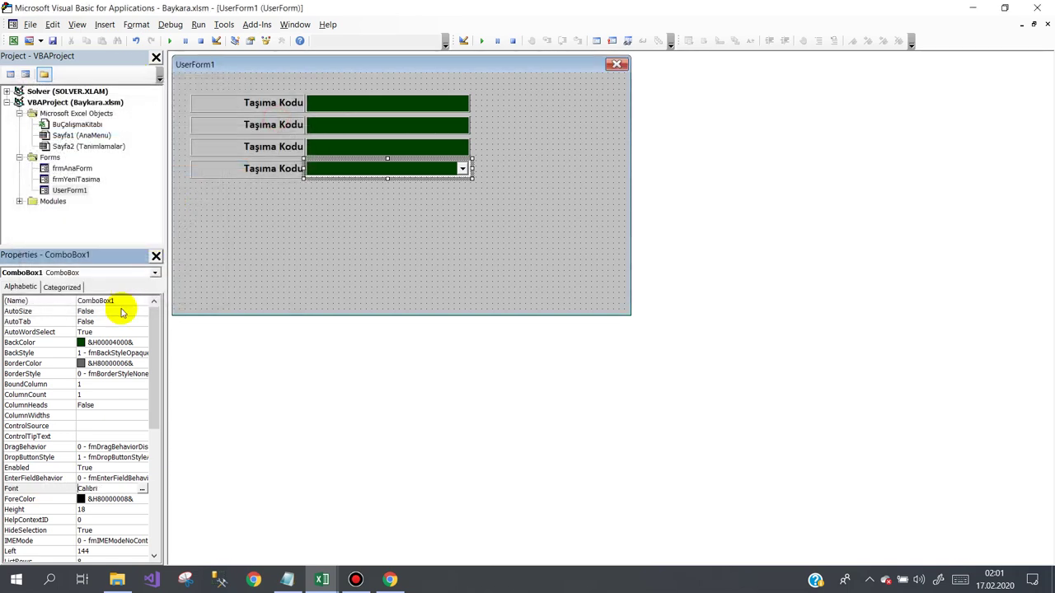
- Set the combo box height to 20, style fmStyleDropDownList, and a bump special effect
{"action": "left_click", "coordinate": [23, 510]}
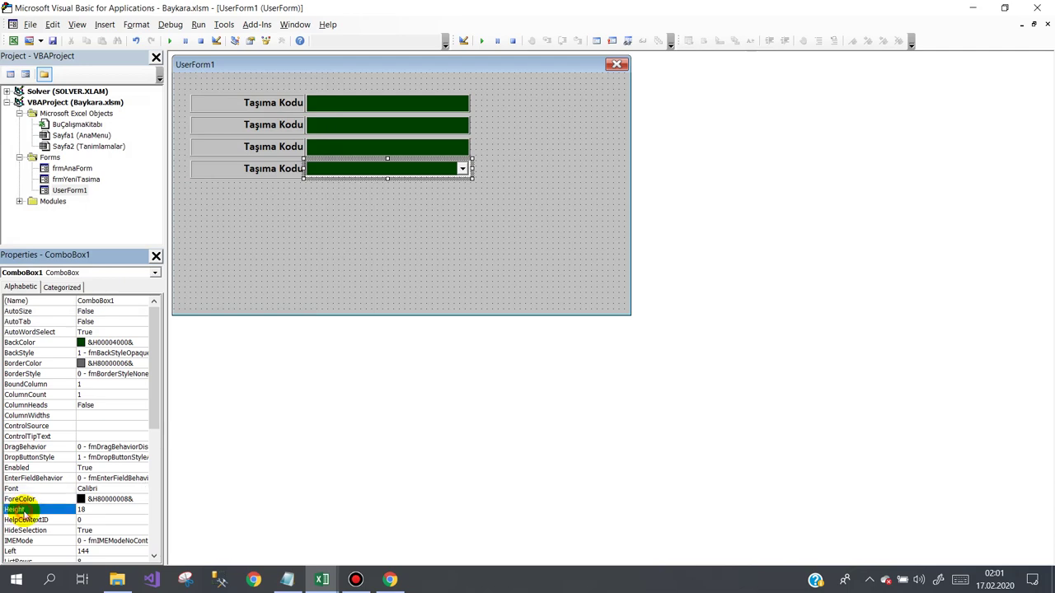
{"action": "left_click", "coordinate": [112, 510]}
{"action": "type", "text": "20"}
{"action": "key", "text": "Return"}
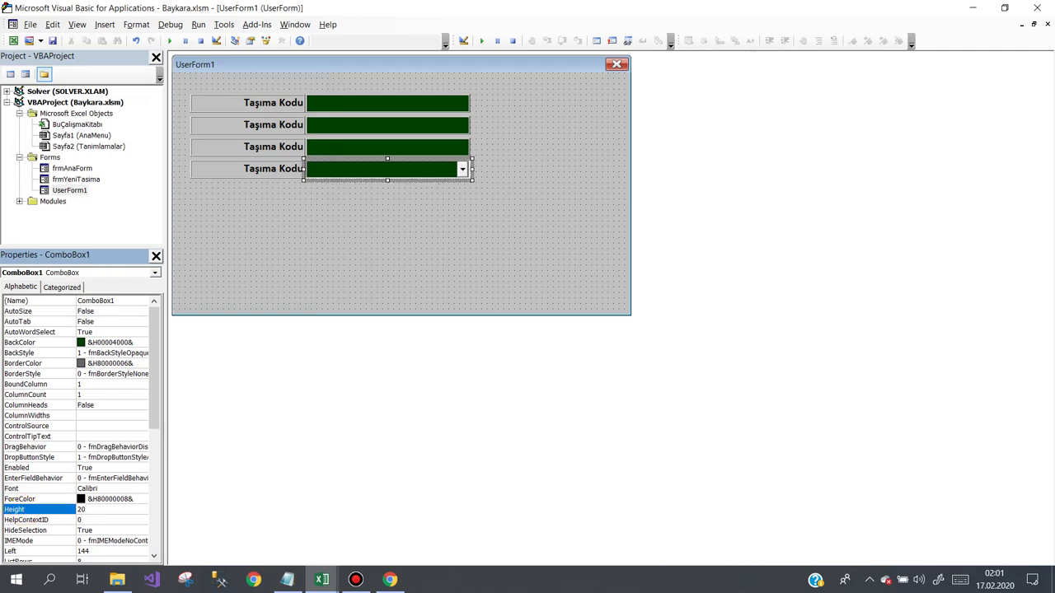
{"action": "scroll", "coordinate": [71, 459], "scroll_direction": "down", "scroll_amount": 2}
{"action": "scroll", "coordinate": [69, 460], "scroll_direction": "down", "scroll_amount": 3}
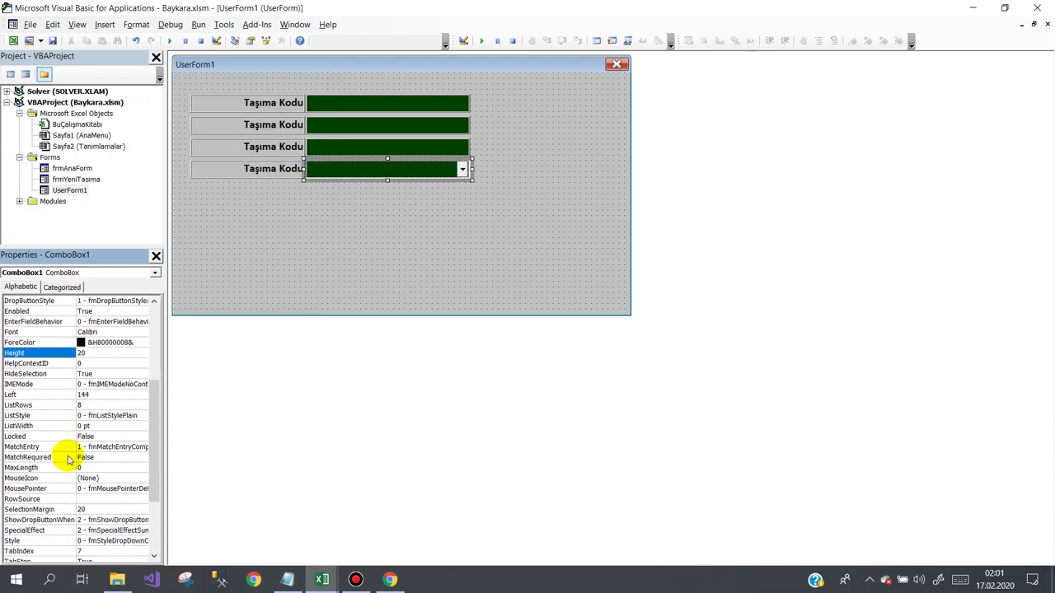
{"action": "scroll", "coordinate": [66, 459], "scroll_direction": "down", "scroll_amount": 2}
{"action": "scroll", "coordinate": [58, 459], "scroll_direction": "down", "scroll_amount": 1}
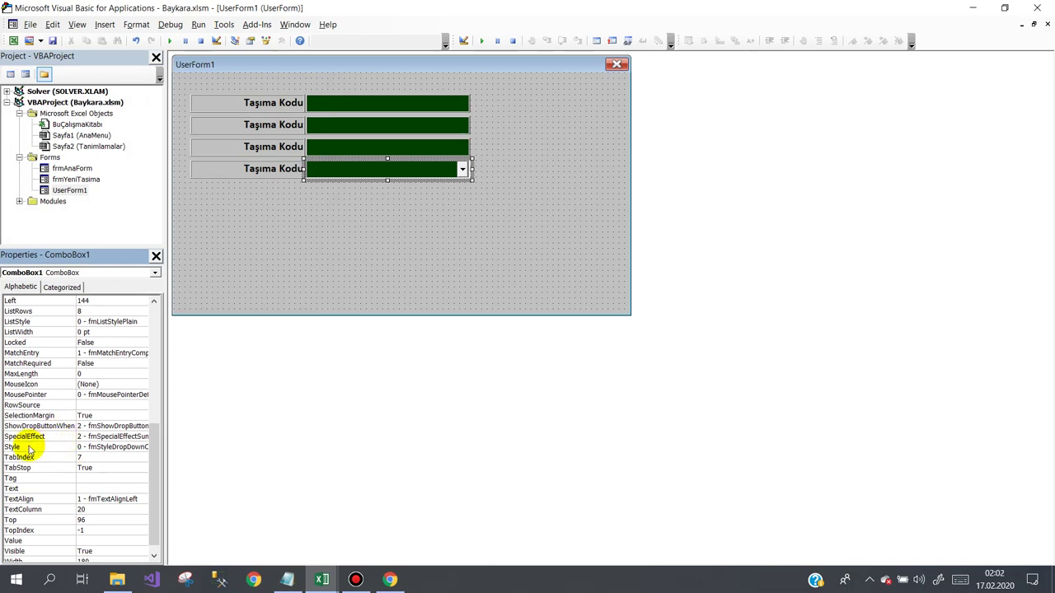
{"action": "left_click", "coordinate": [32, 446]}
{"action": "left_click", "coordinate": [142, 447]}
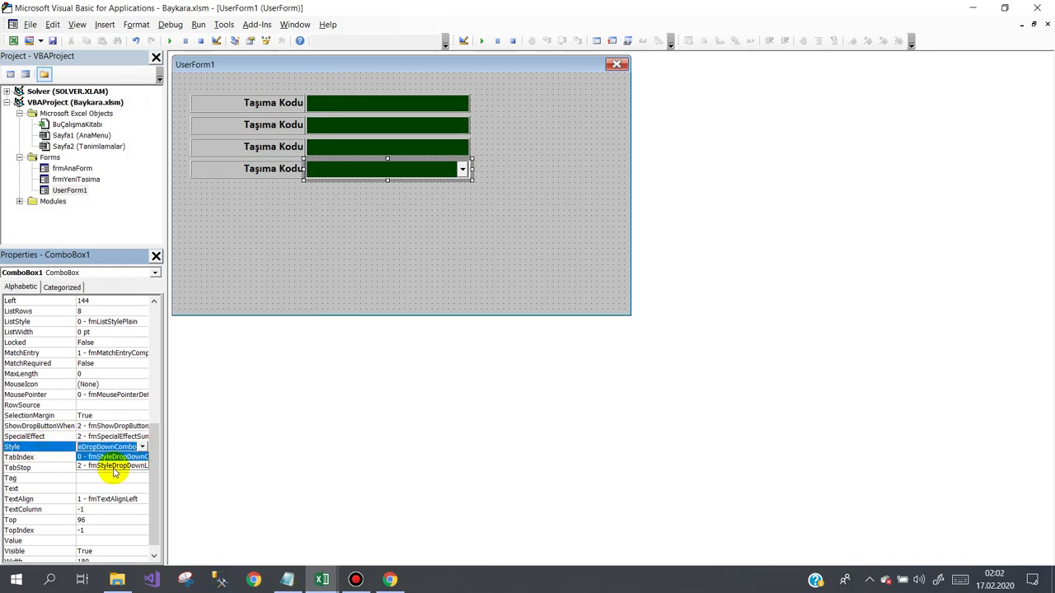
{"action": "left_click", "coordinate": [114, 467]}
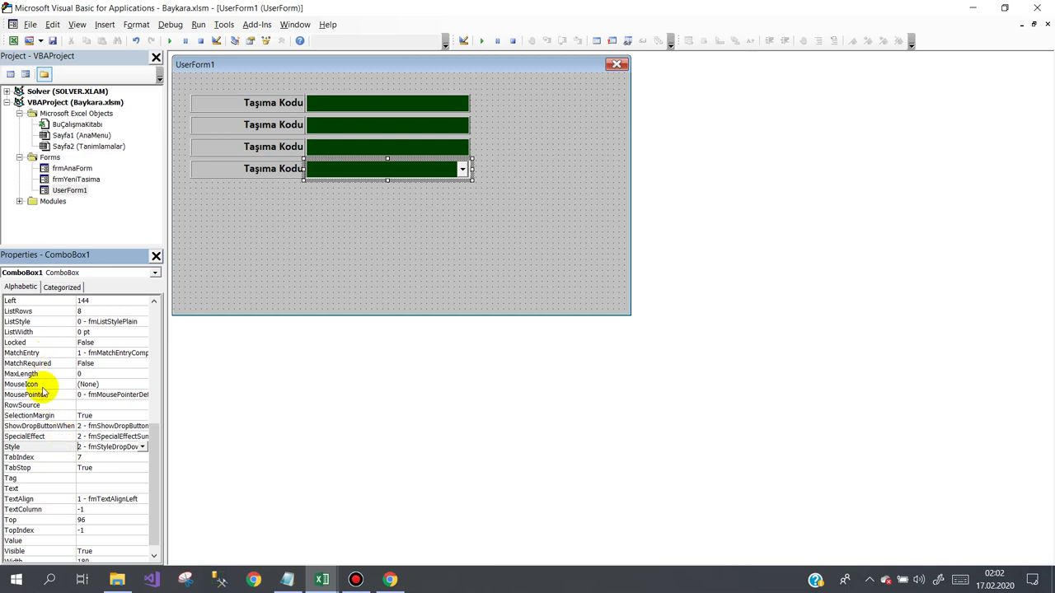
{"action": "scroll", "coordinate": [42, 412], "scroll_direction": "down", "scroll_amount": 1}
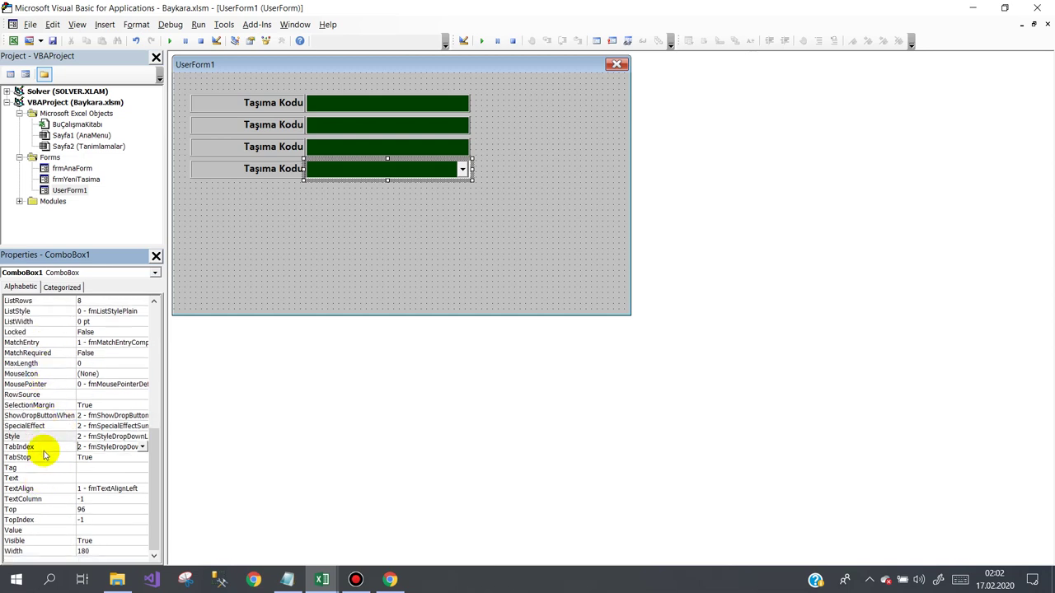
{"action": "left_click", "coordinate": [47, 426]}
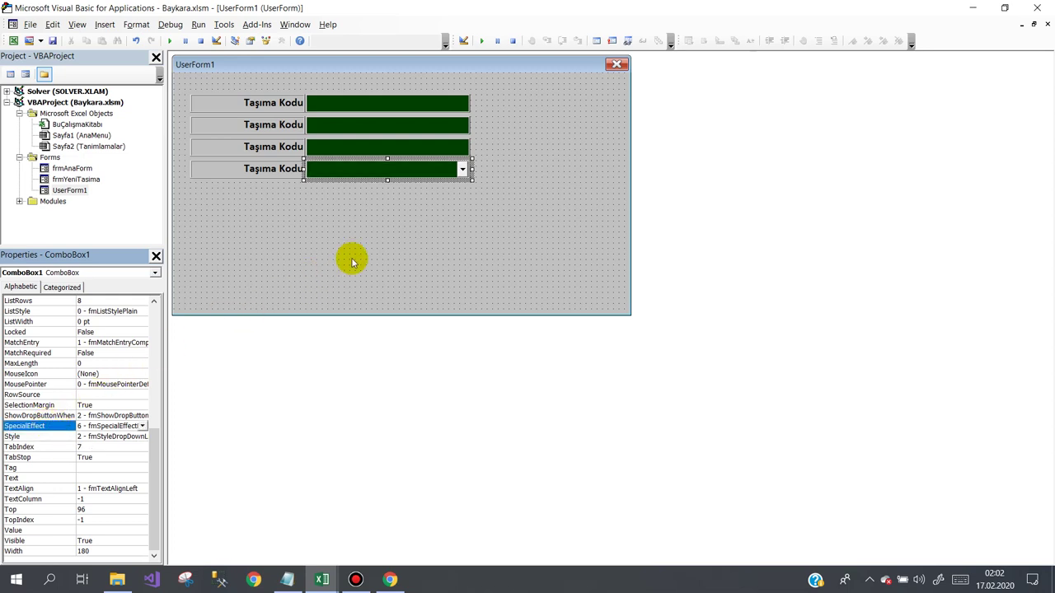
{"action": "left_click", "coordinate": [367, 234]}
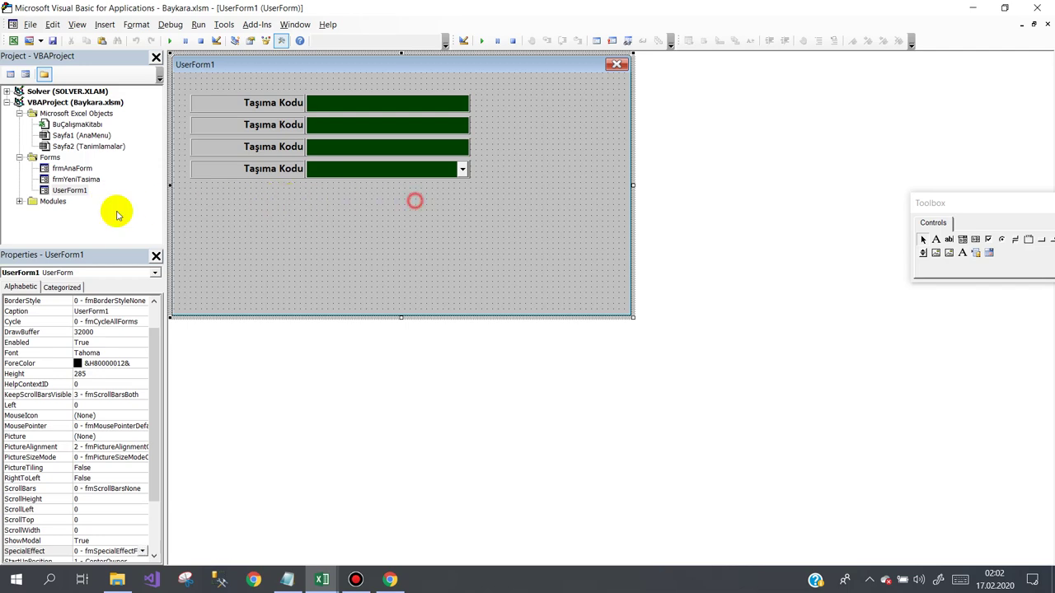
- Open frmYeniTasima and set the Yükleme Adresi box's ScrollBars to 2 - fmScrollBarsVertical
{"action": "double_click", "coordinate": [74, 179]}
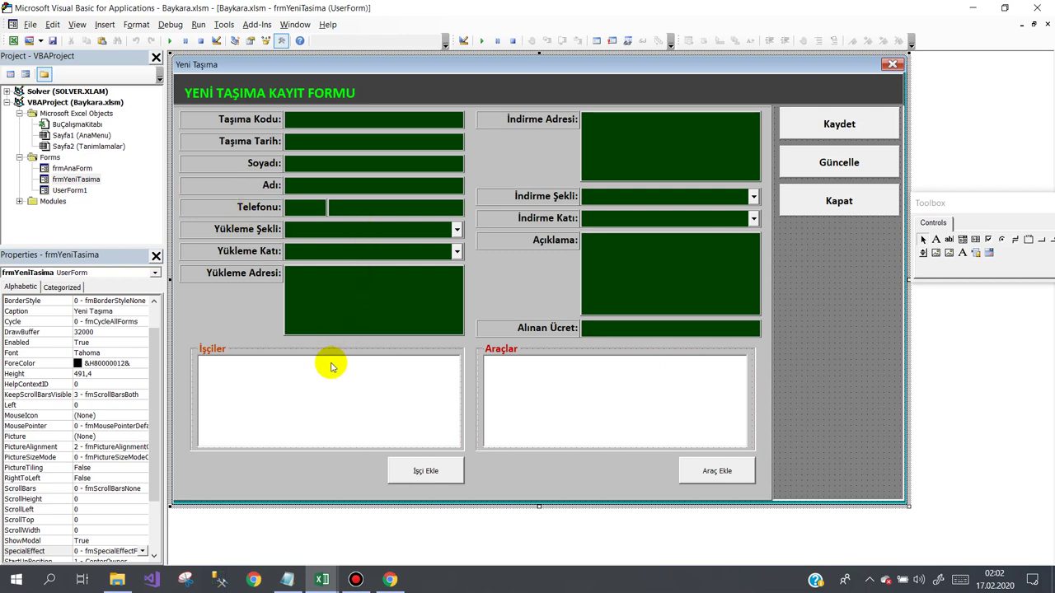
{"action": "left_click", "coordinate": [340, 297]}
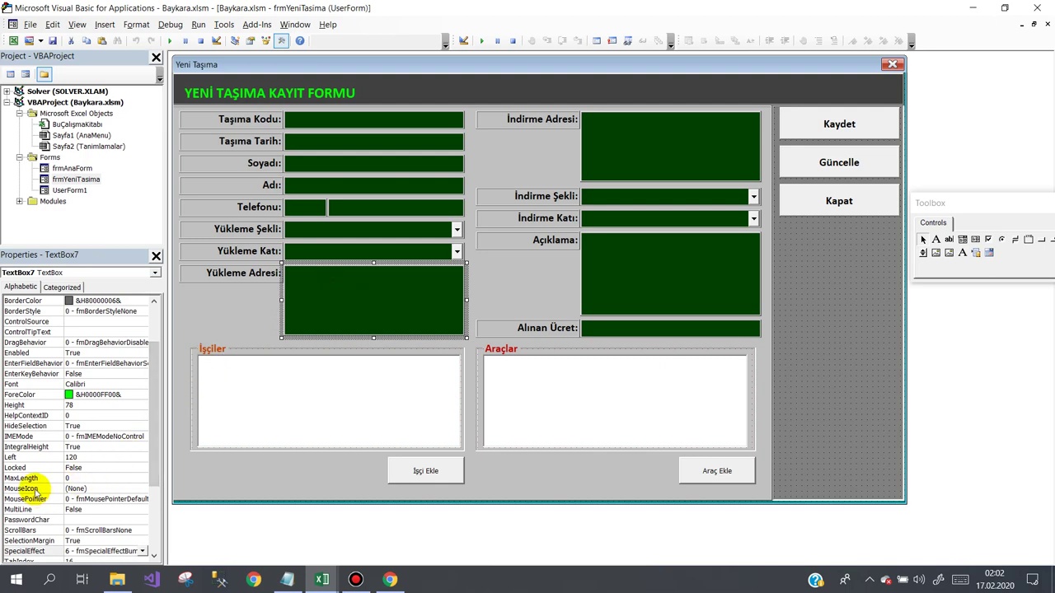
{"action": "scroll", "coordinate": [40, 455], "scroll_direction": "down", "scroll_amount": 1}
{"action": "scroll", "coordinate": [40, 455], "scroll_direction": "down", "scroll_amount": 2}
{"action": "scroll", "coordinate": [37, 453], "scroll_direction": "down", "scroll_amount": 1}
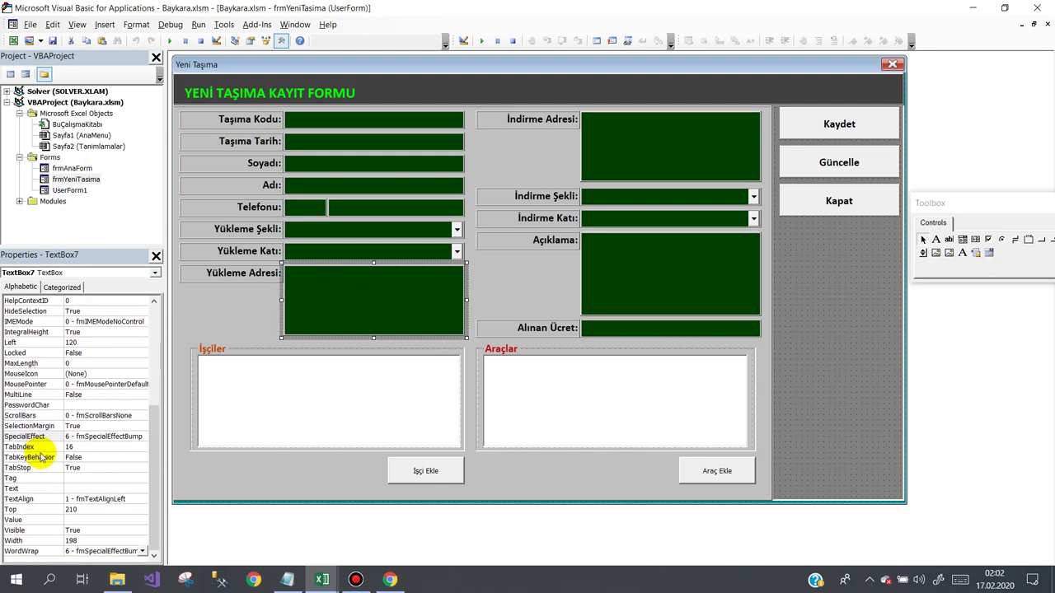
{"action": "left_click", "coordinate": [29, 415]}
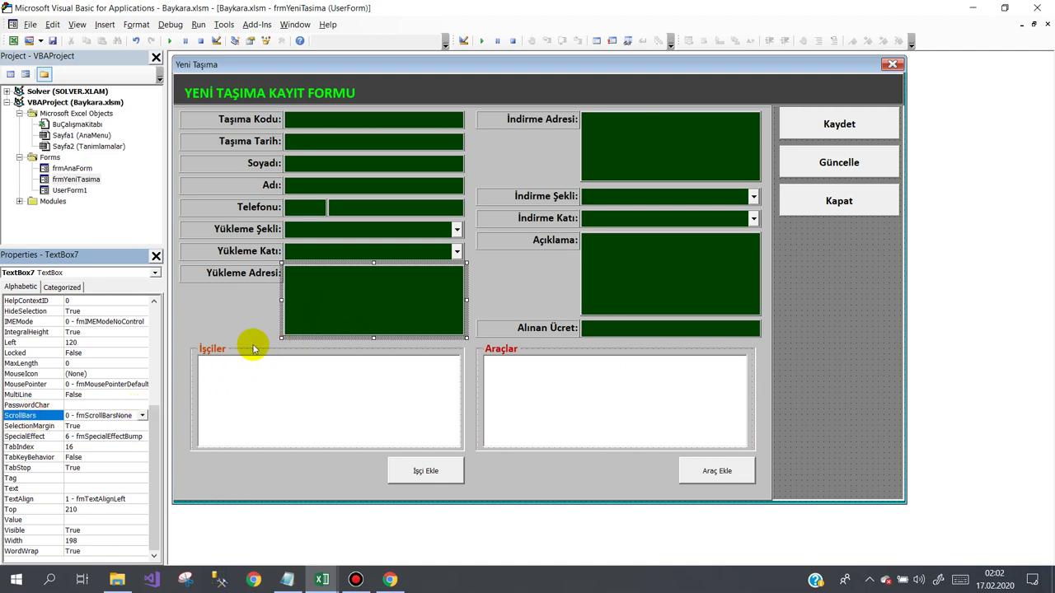
{"action": "left_click", "coordinate": [142, 415]}
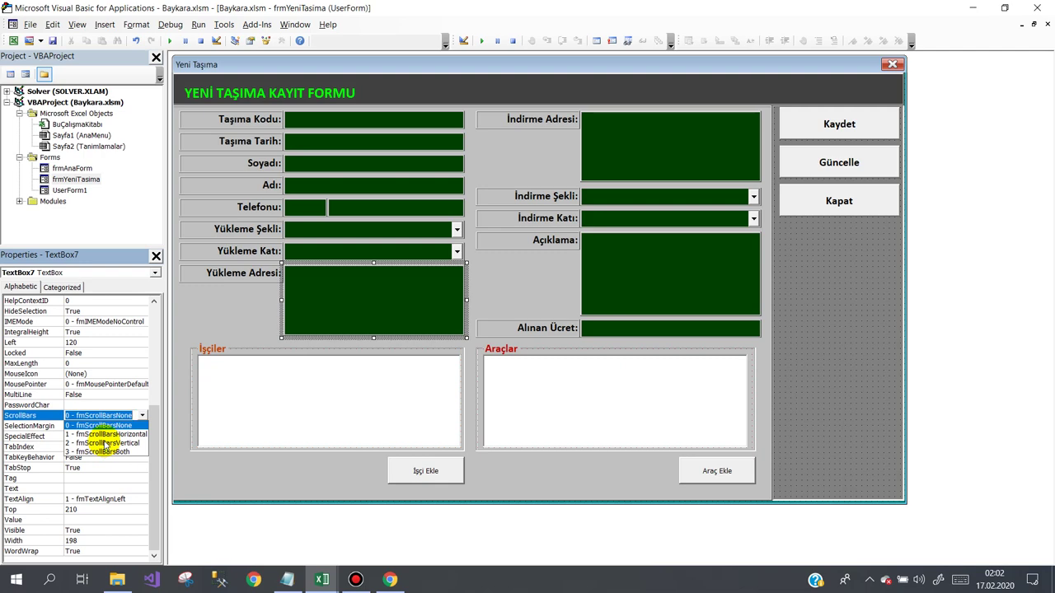
{"action": "left_click", "coordinate": [105, 443]}
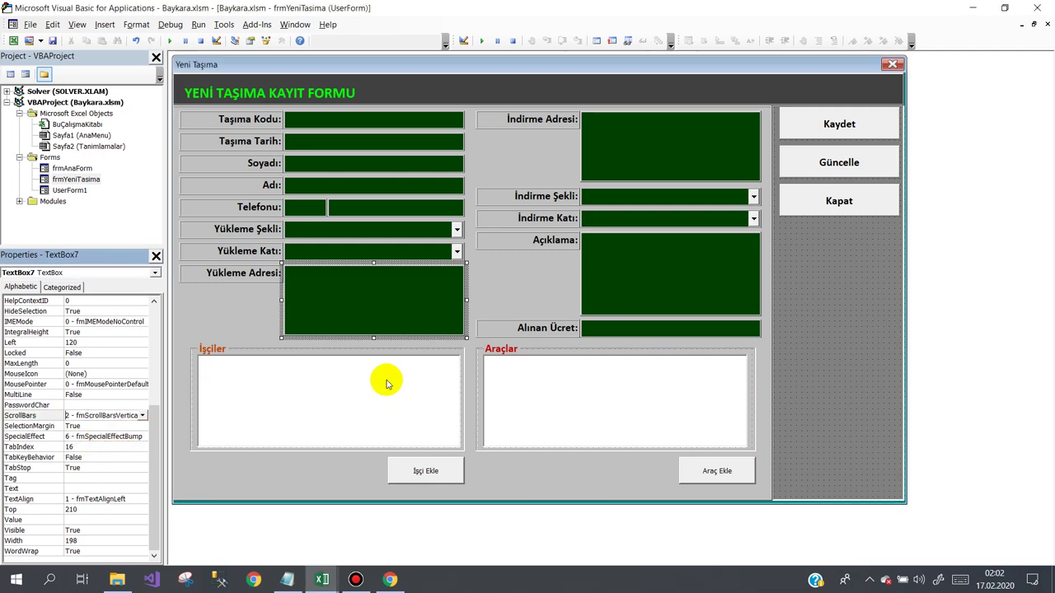
- Give the İndirme Adresi text box vertical scroll bars as well
{"action": "left_click", "coordinate": [639, 255]}
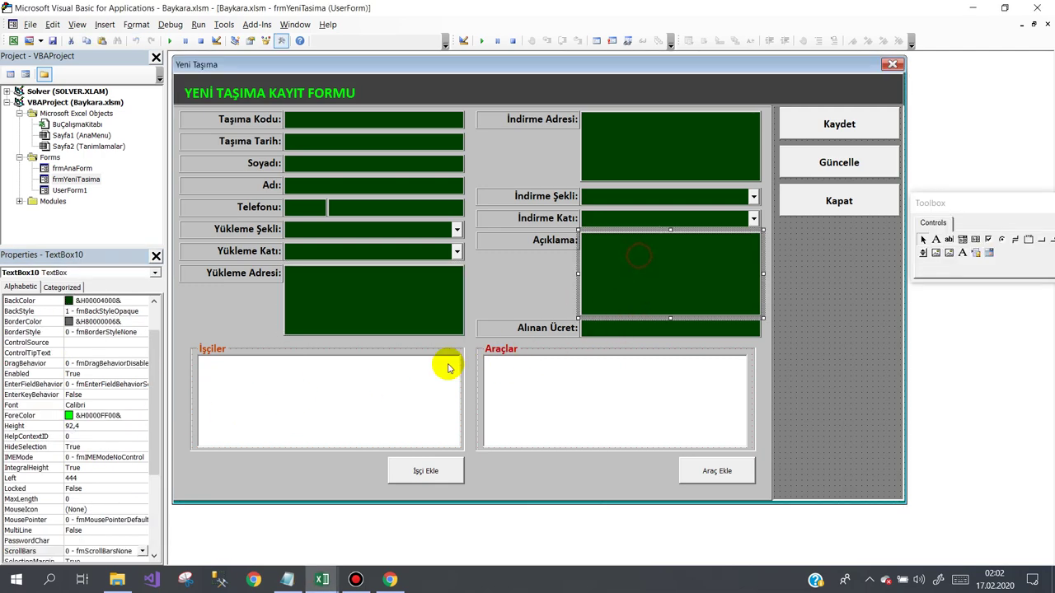
{"action": "left_click", "coordinate": [46, 549]}
{"action": "left_click", "coordinate": [143, 551]}
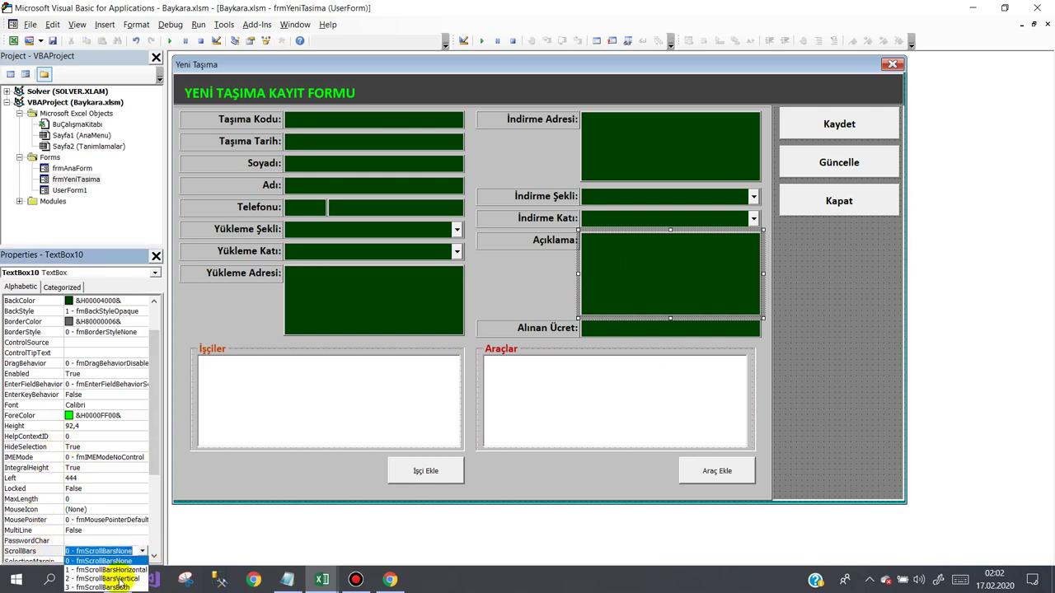
{"action": "left_click", "coordinate": [103, 560]}
{"action": "left_click", "coordinate": [588, 153]}
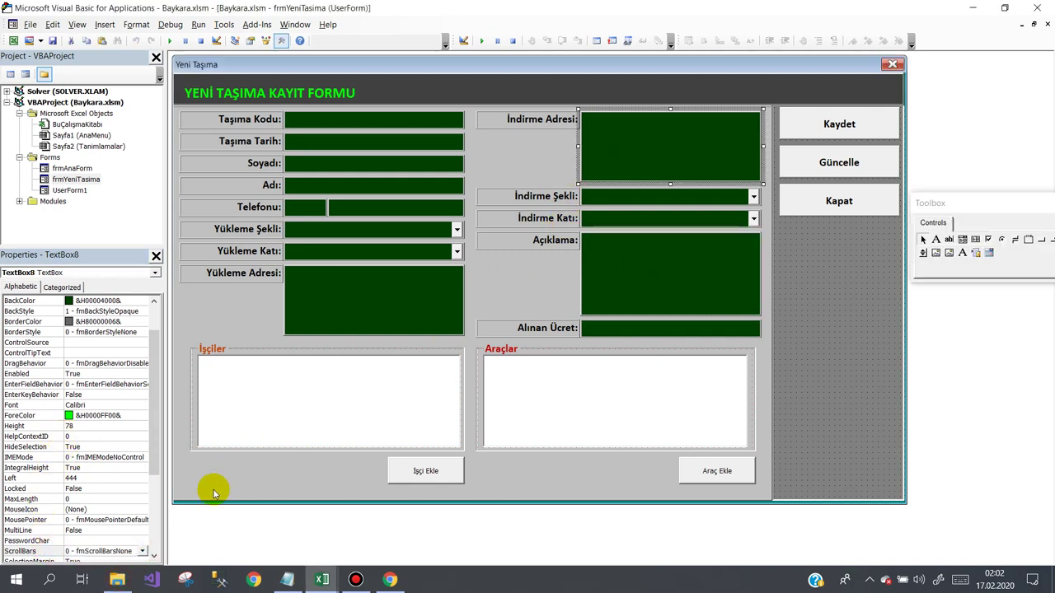
{"action": "left_click", "coordinate": [143, 551]}
{"action": "left_click", "coordinate": [101, 578]}
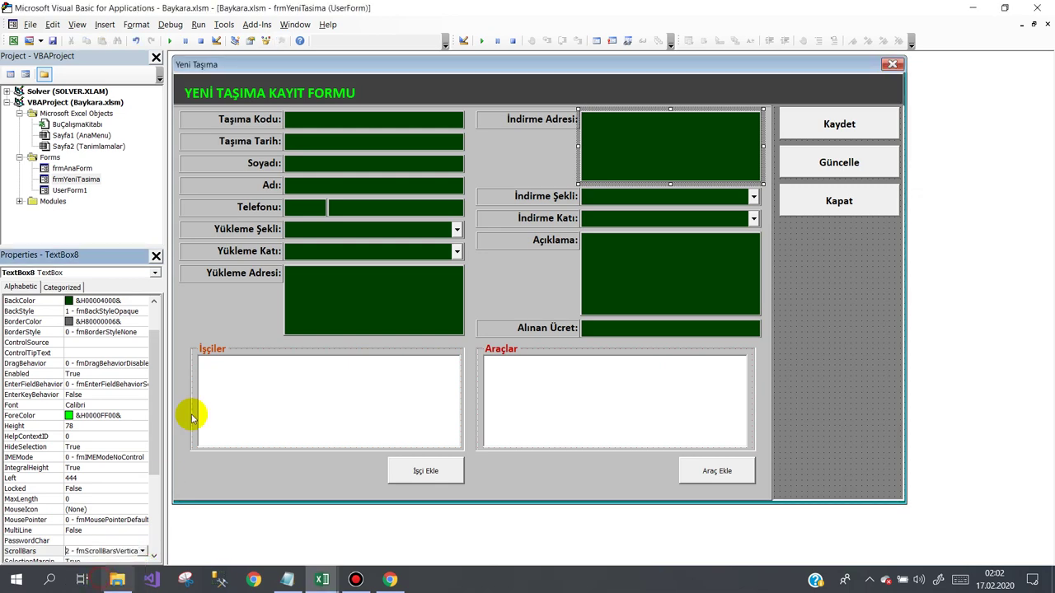
{"action": "left_click", "coordinate": [306, 66]}
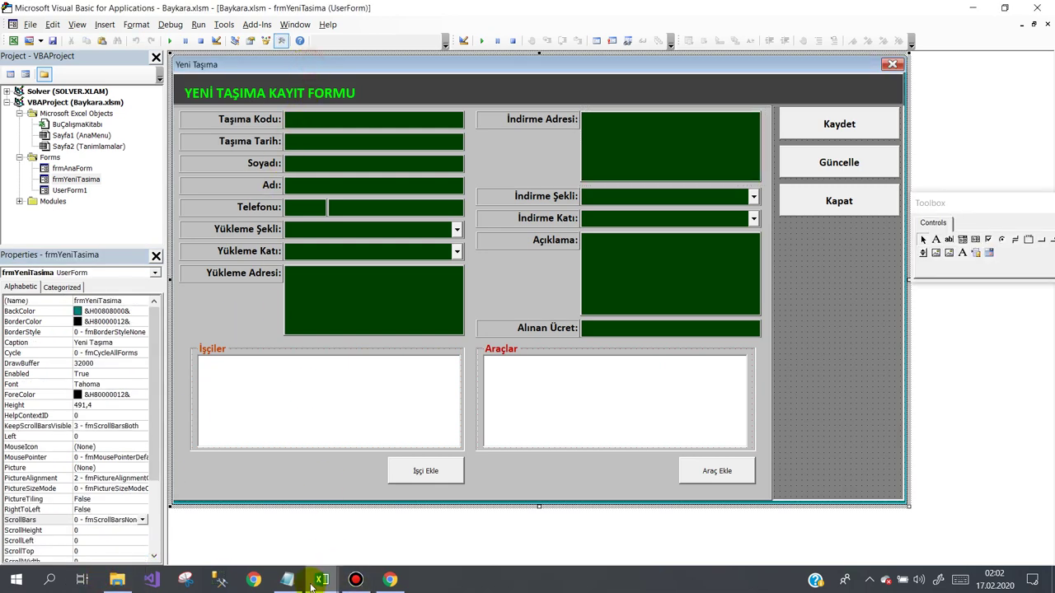
- Open the main and Yeni Taşıma forms, test the Yükleme Adresi box, then close the registration form
{"action": "left_click", "coordinate": [247, 515]}
{"action": "left_click", "coordinate": [511, 192]}
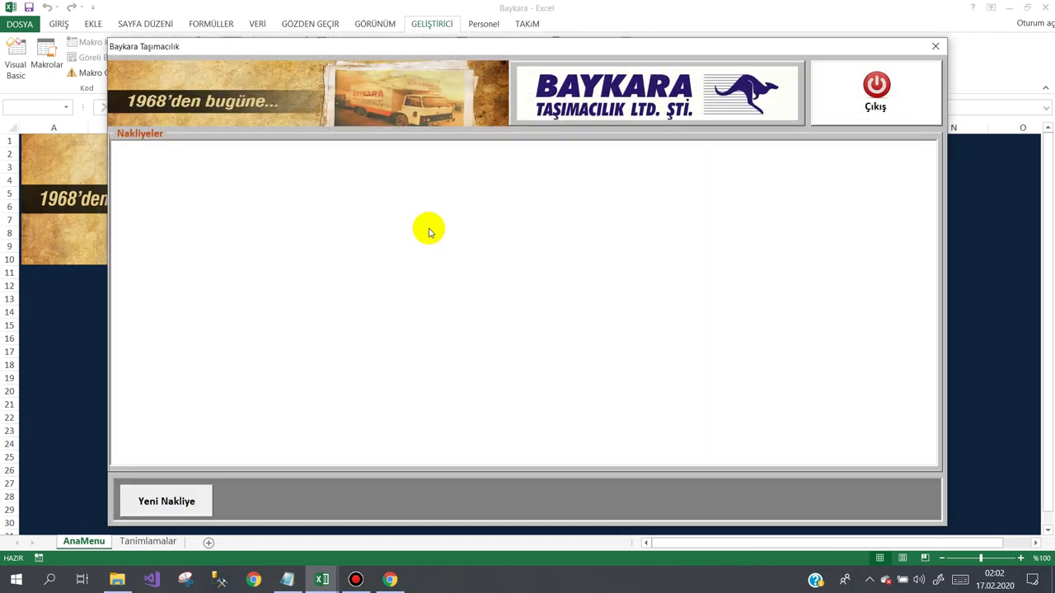
{"action": "left_click", "coordinate": [170, 504]}
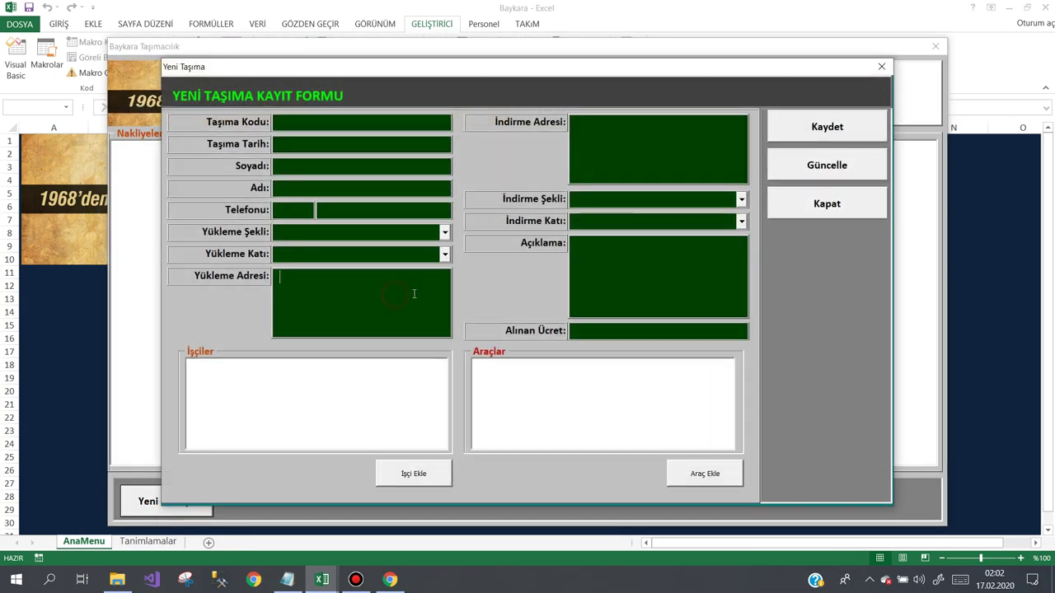
{"action": "type", "text": "sdfgsdkfglsdfgsdf"}
{"action": "key", "text": "Down"}
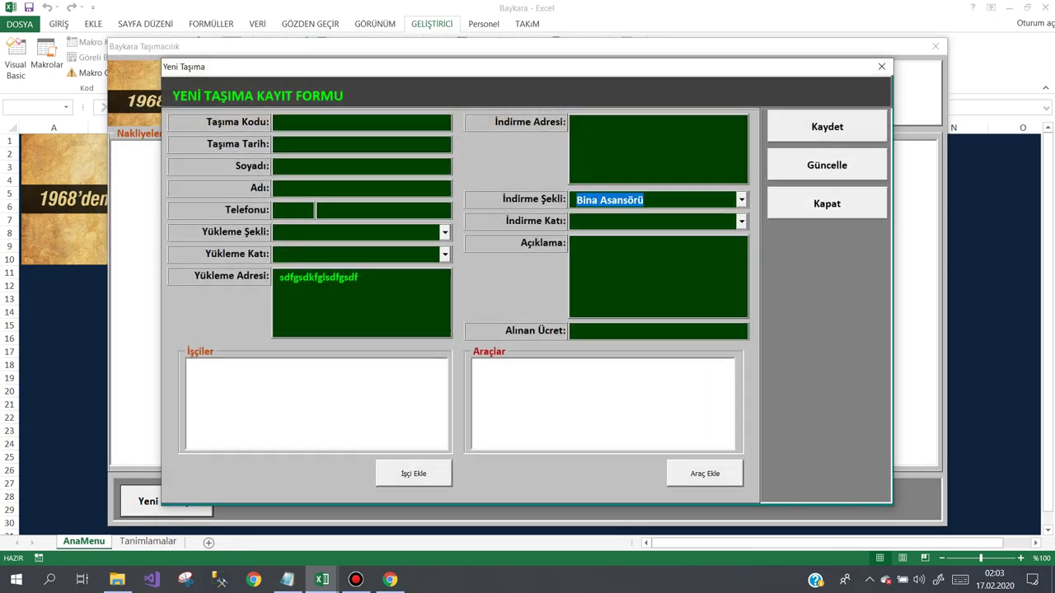
{"action": "left_click", "coordinate": [399, 290]}
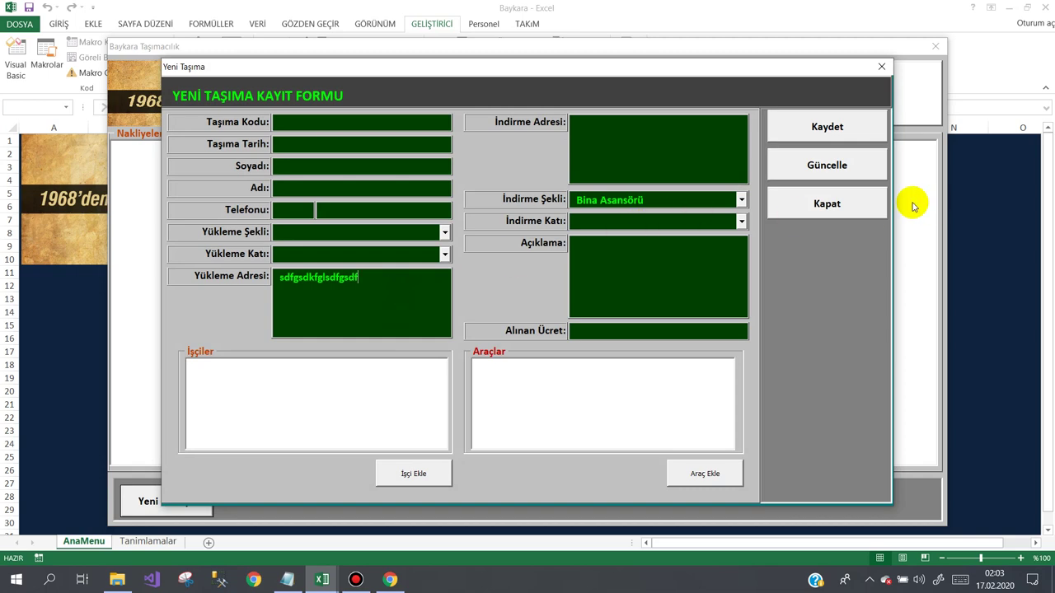
{"action": "left_click", "coordinate": [826, 203]}
- Close the main form, set the Açıklama box's MultiLine to True in frmYeniTasima, and return to Excel
{"action": "left_click", "coordinate": [846, 113]}
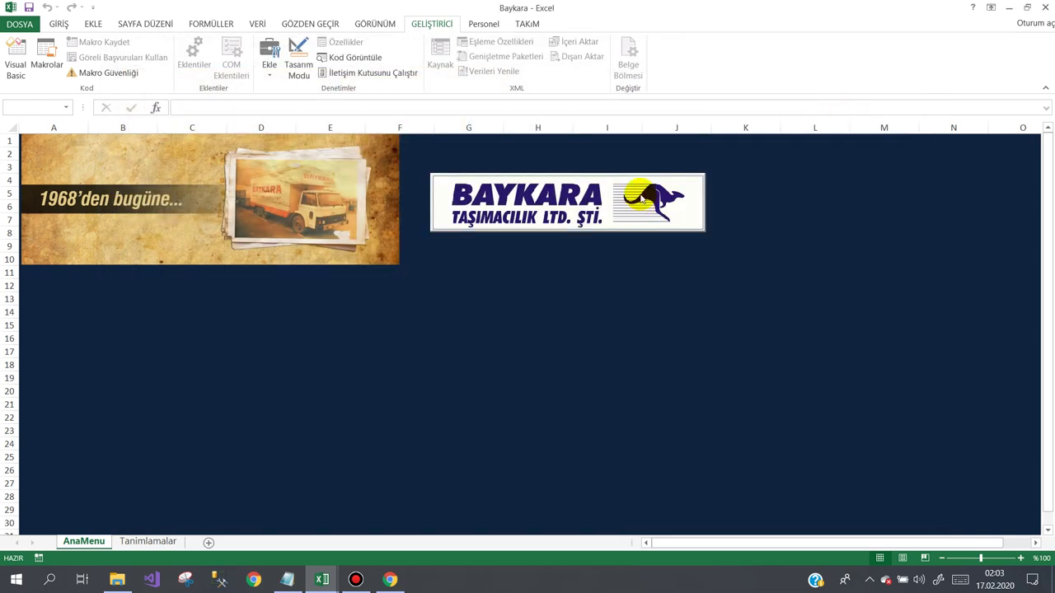
{"action": "mouse_move", "coordinate": [322, 579]}
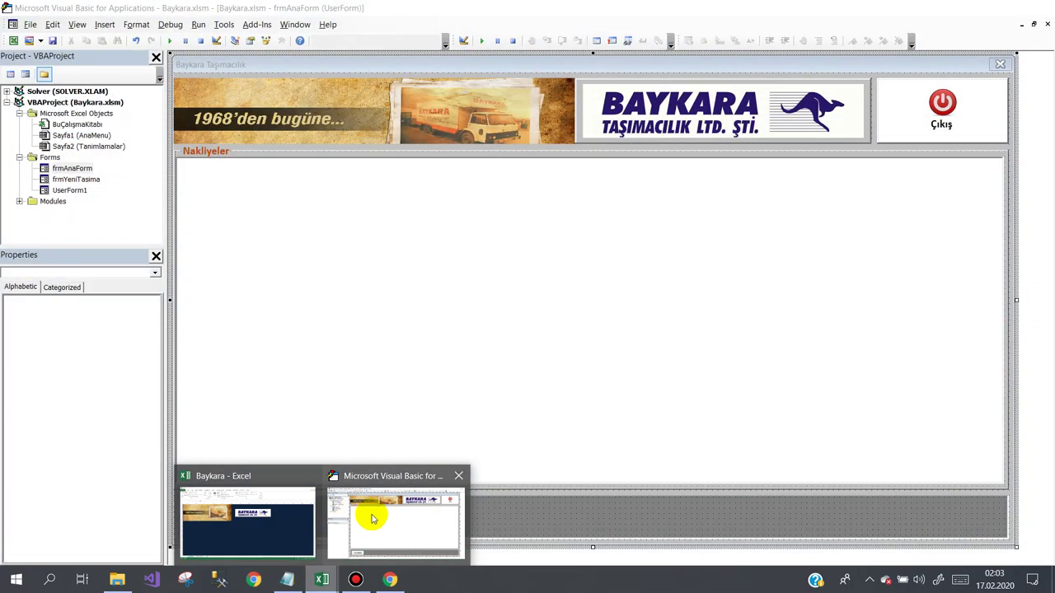
{"action": "left_click", "coordinate": [354, 521]}
{"action": "double_click", "coordinate": [76, 178]}
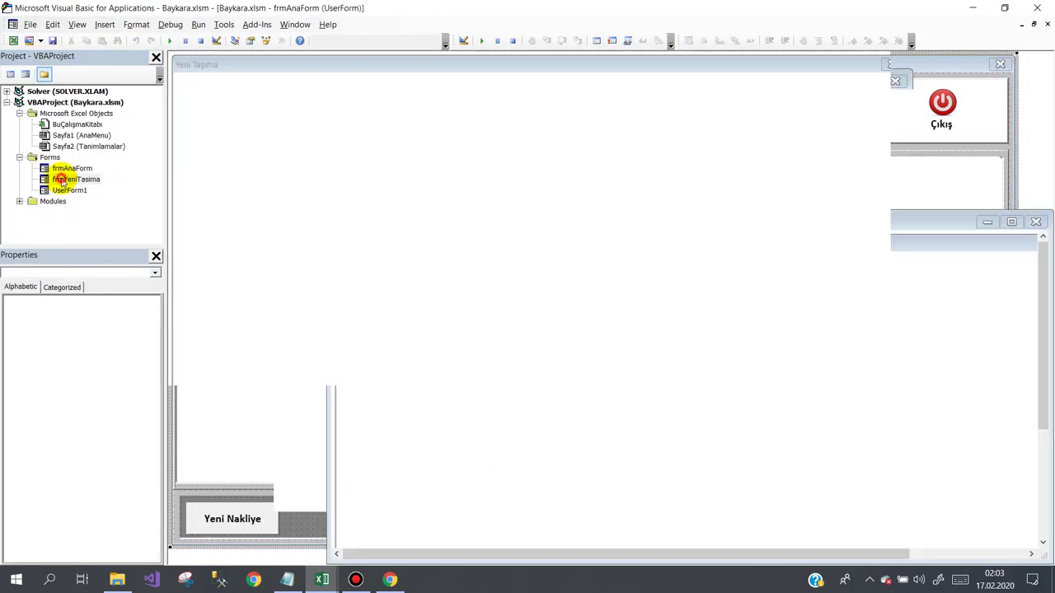
{"action": "left_click", "coordinate": [322, 311]}
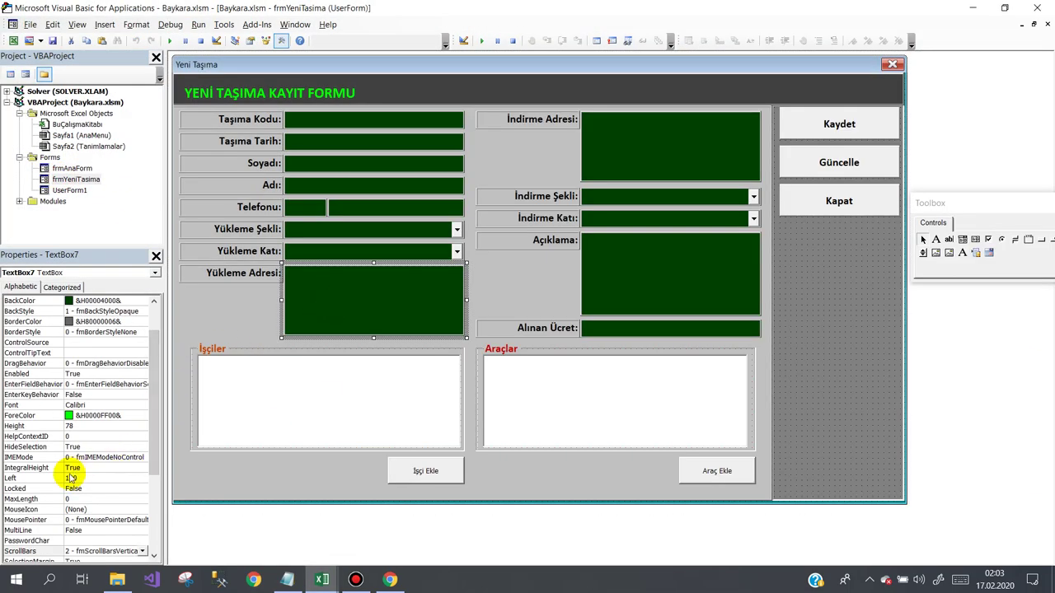
{"action": "left_click", "coordinate": [42, 530]}
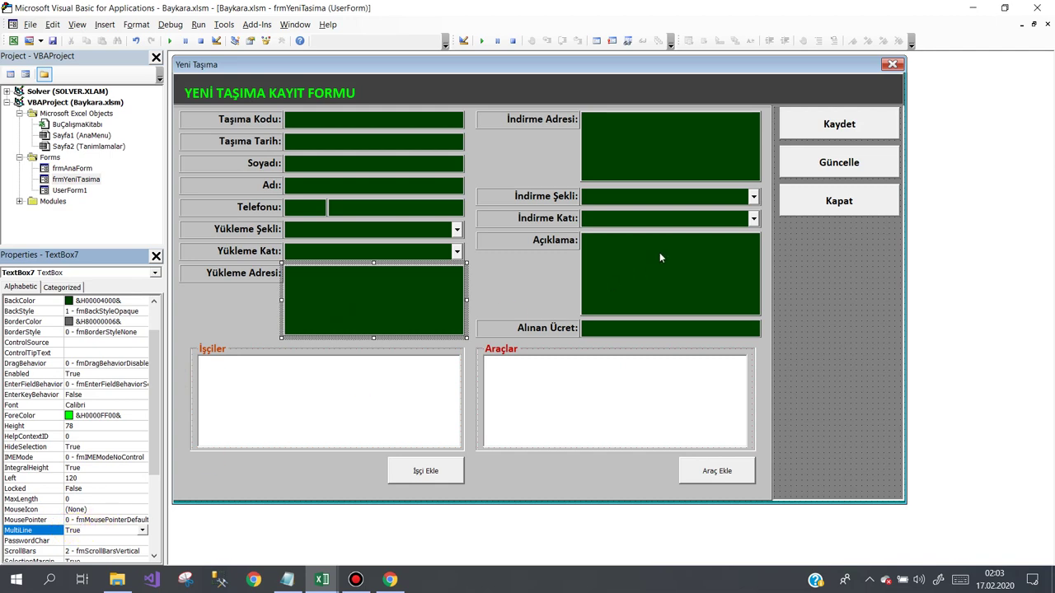
{"action": "left_click", "coordinate": [668, 145]}
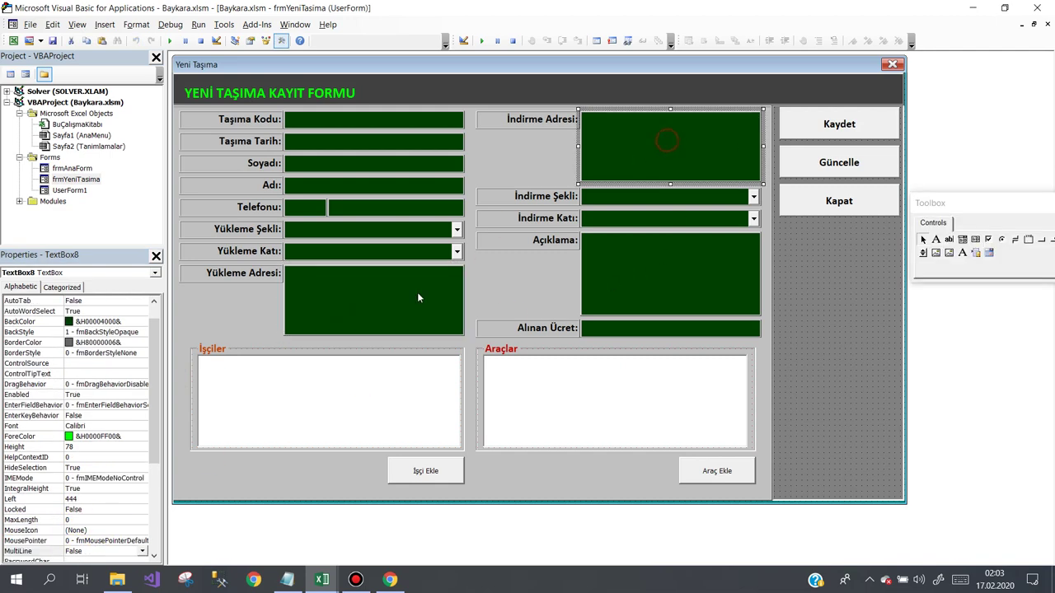
{"action": "left_click", "coordinate": [43, 551]}
{"action": "left_click", "coordinate": [637, 277]}
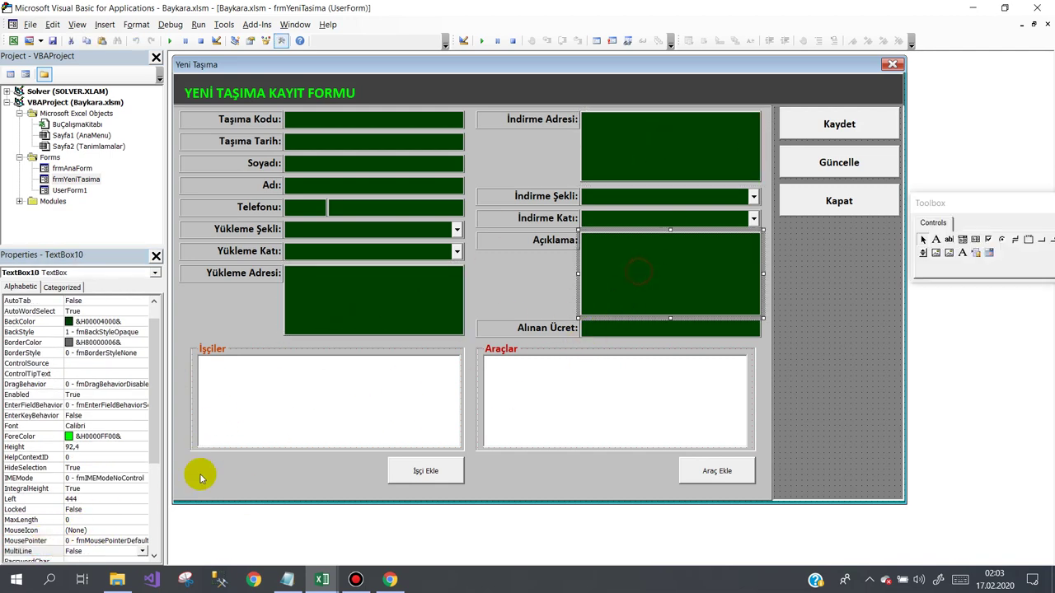
{"action": "double_click", "coordinate": [46, 550]}
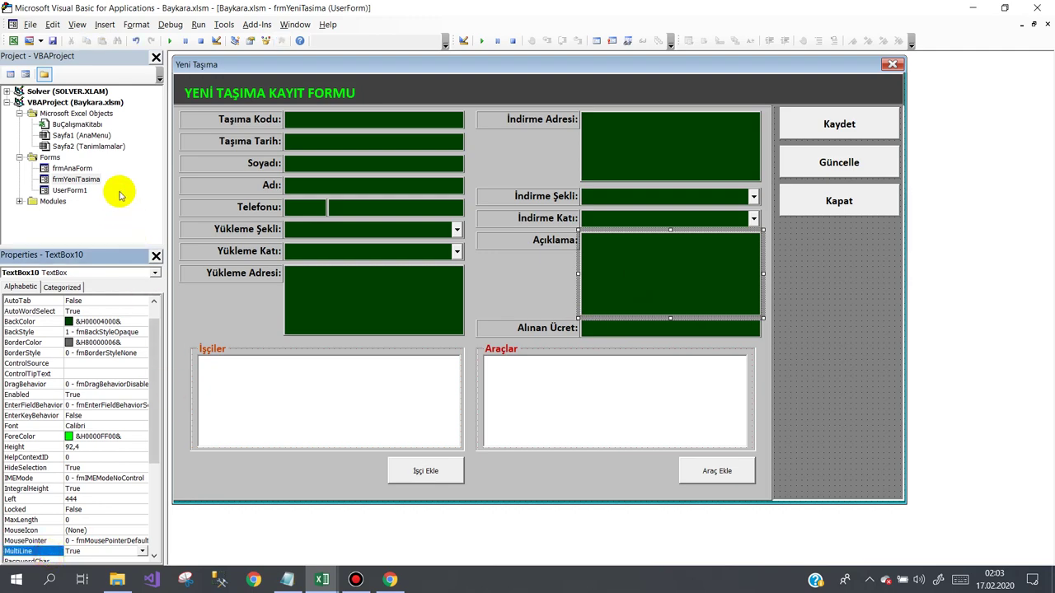
{"action": "left_click", "coordinate": [321, 579]}
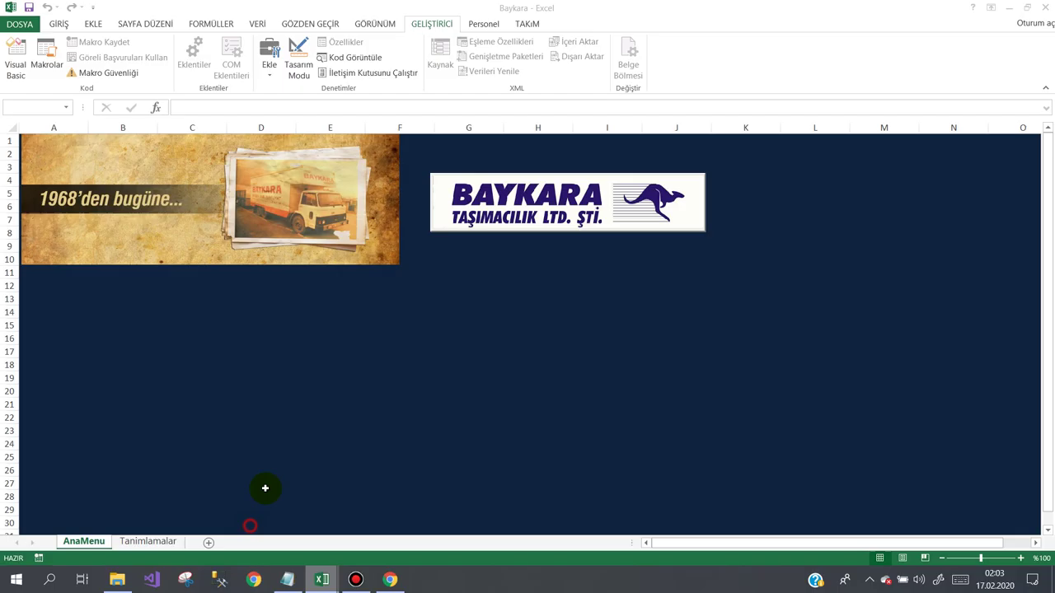
- Open the Yeni Nakliye form, type 'sdfgsdfg' into Yükleme Adresi testing Tab and Down, then close both forms
{"action": "left_click", "coordinate": [449, 200]}
{"action": "left_click", "coordinate": [169, 500]}
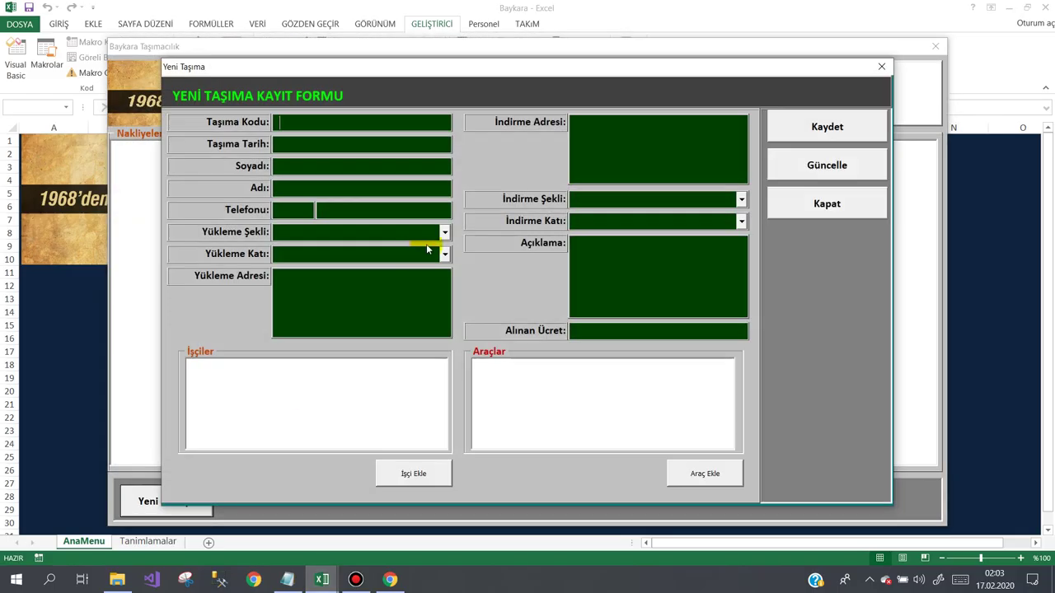
{"action": "type", "text": "sdfgsdfg"}
{"action": "key", "text": "Tab"}
{"action": "key", "text": "Down"}
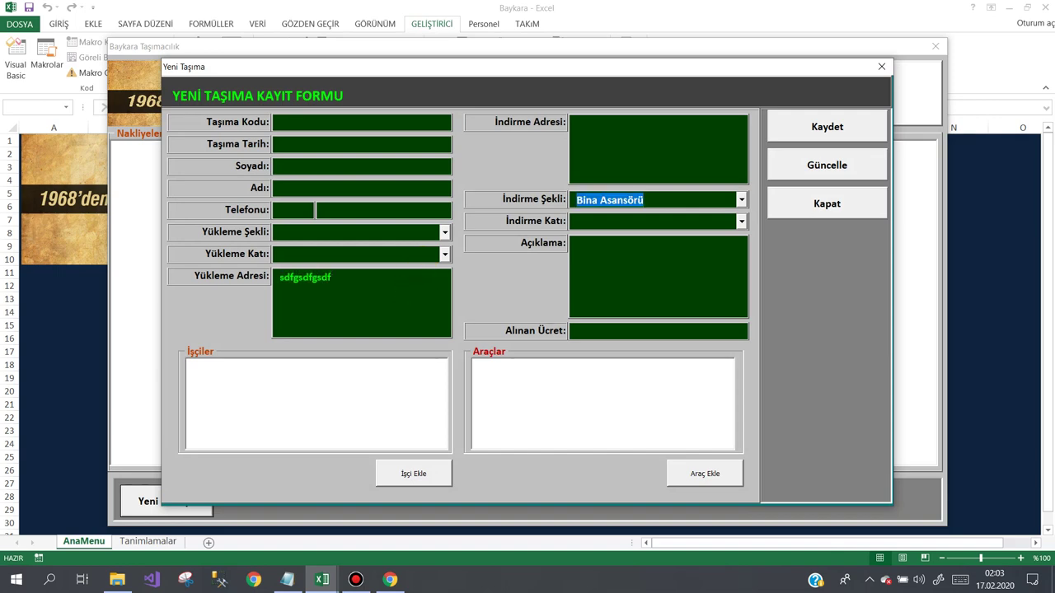
{"action": "left_click", "coordinate": [395, 304]}
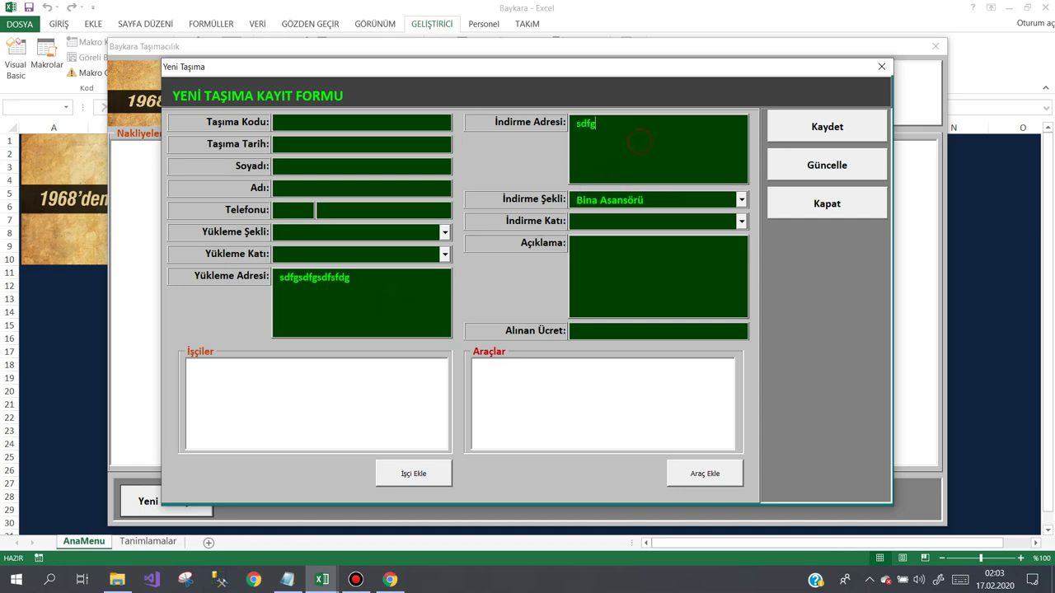
{"action": "left_click", "coordinate": [816, 210]}
{"action": "left_click", "coordinate": [821, 88]}
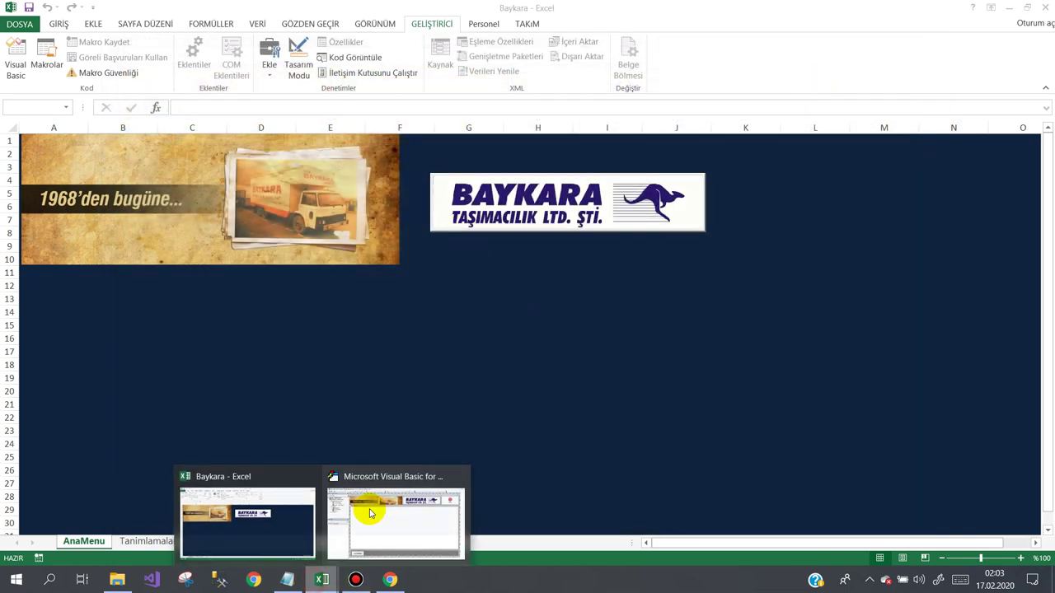
- Set the Yükleme Adresi box's EnterFieldBehavior to 1 - fmEnterFieldBehaviorRecallSelection in frmYeniTasima
{"action": "left_click", "coordinate": [375, 485]}
{"action": "double_click", "coordinate": [76, 179]}
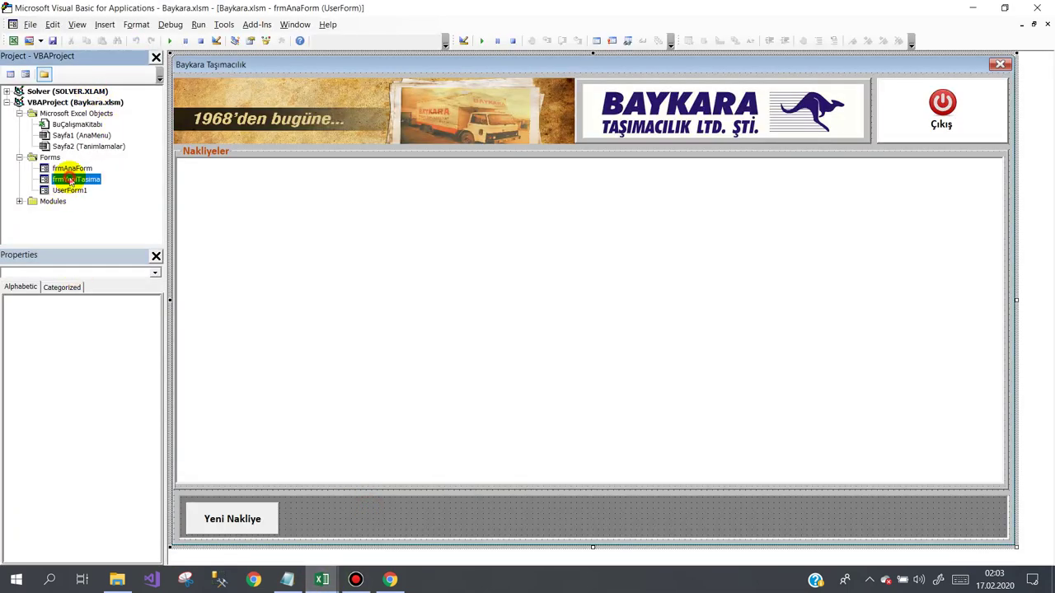
{"action": "left_click", "coordinate": [309, 299]}
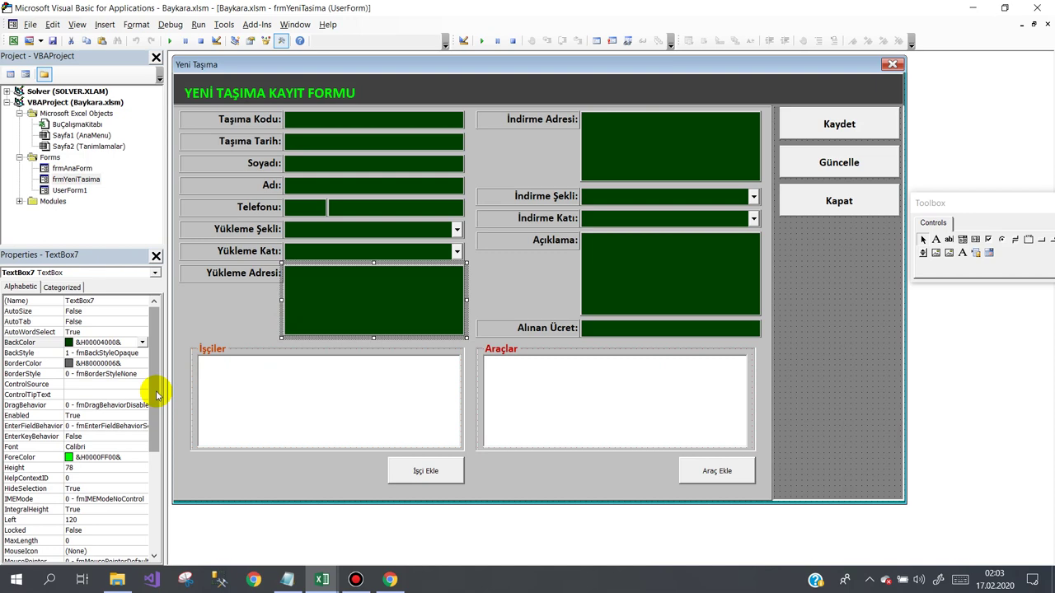
{"action": "left_click_drag", "start_coordinate": [157, 394], "coordinate": [157, 457]}
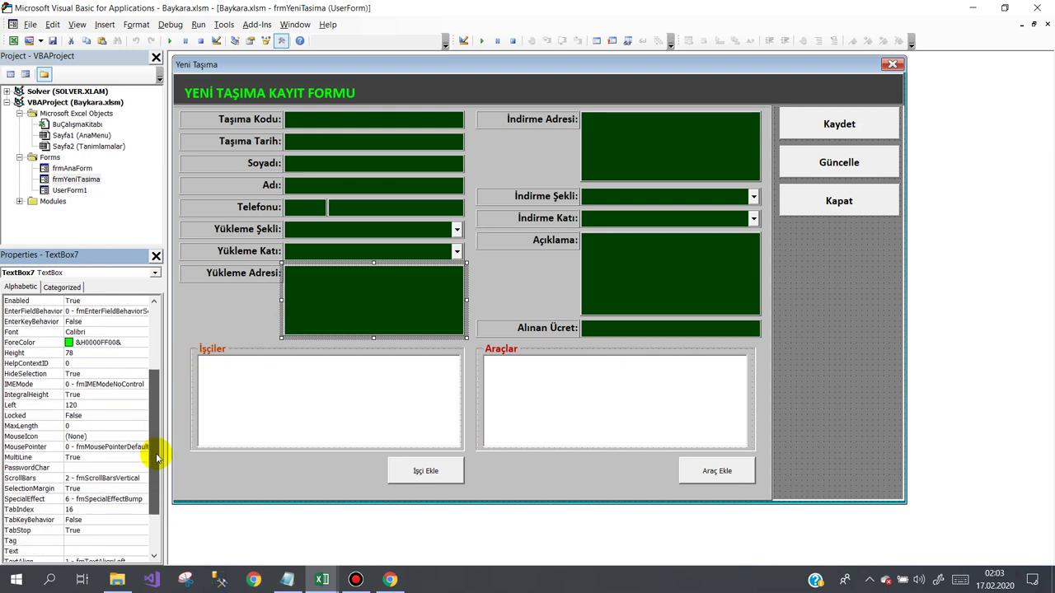
{"action": "left_click", "coordinate": [46, 458]}
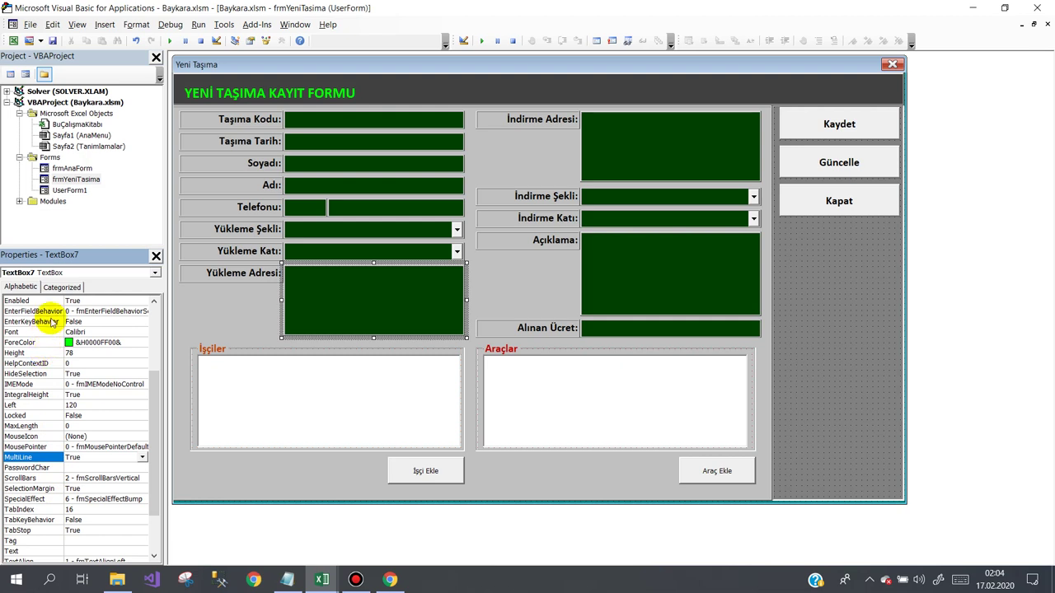
{"action": "left_click", "coordinate": [51, 312]}
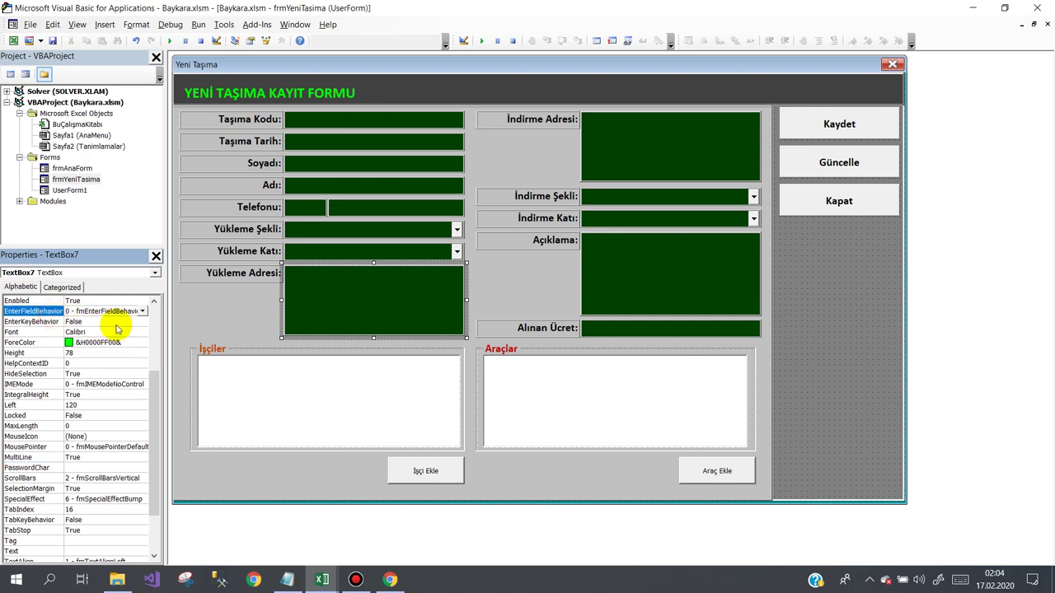
{"action": "left_click", "coordinate": [143, 311]}
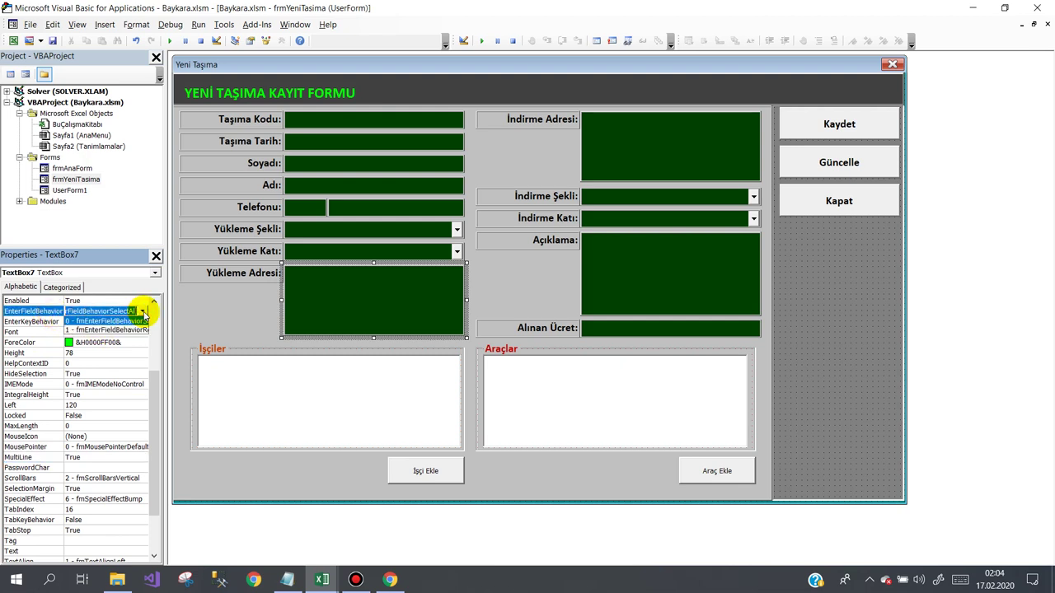
{"action": "left_click", "coordinate": [118, 330]}
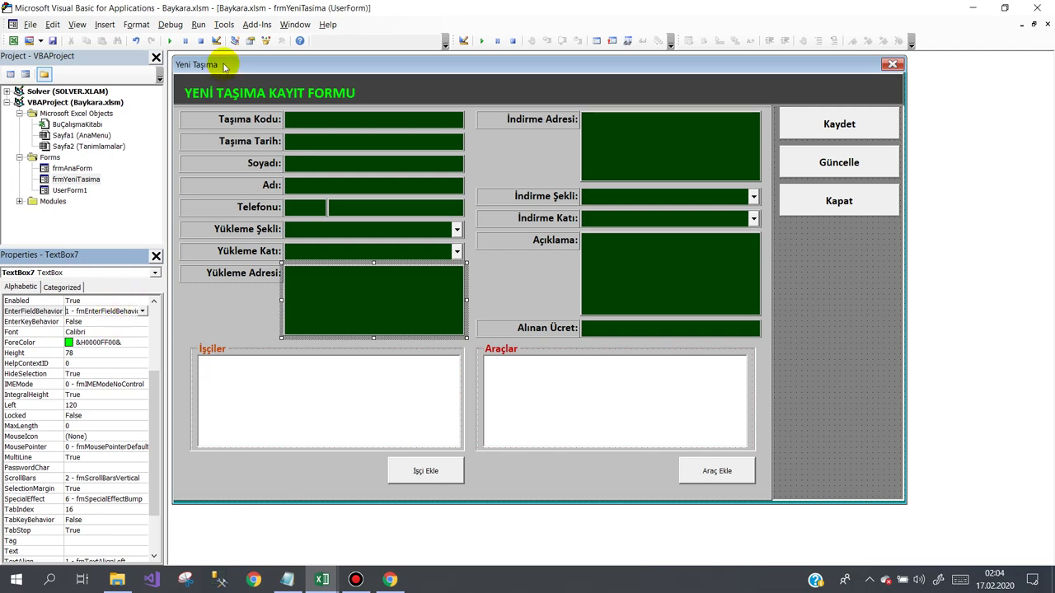
- Cancel the Macros dialog raised by running the project and return to the Excel workbook
{"action": "left_click", "coordinate": [170, 42]}
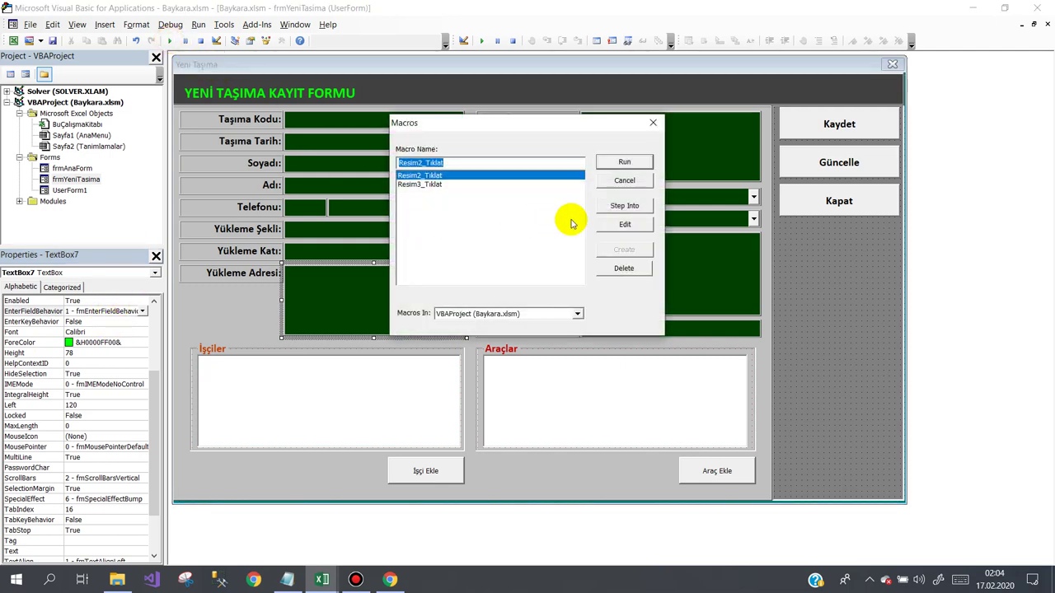
{"action": "left_click", "coordinate": [624, 181]}
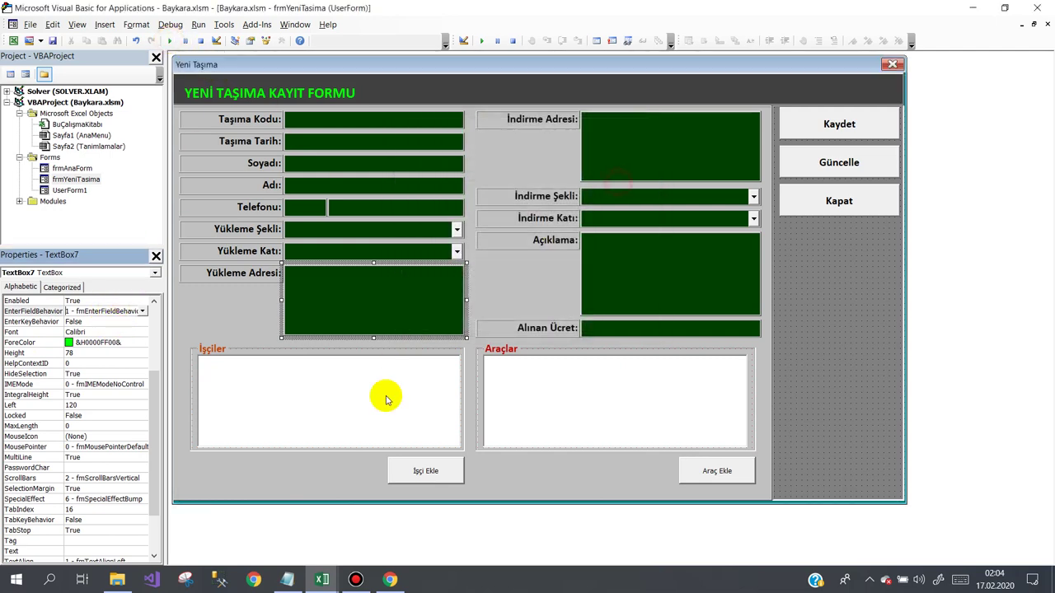
{"action": "left_click", "coordinate": [189, 481]}
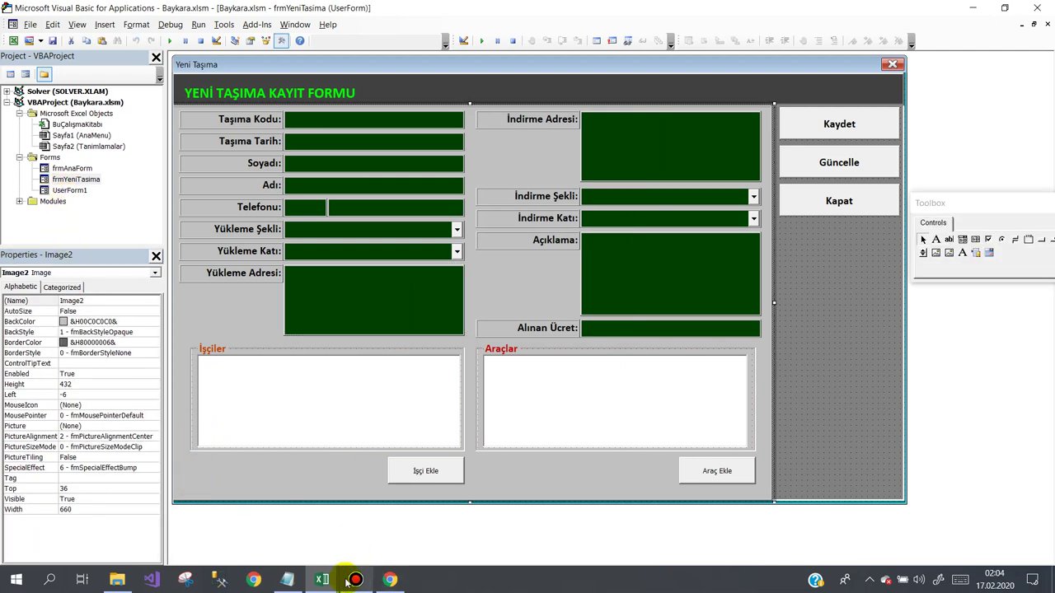
{"action": "left_click", "coordinate": [247, 510]}
- Run the main form, open the new transport form, and type long text into Yükleme Adresi
{"action": "left_click", "coordinate": [457, 226]}
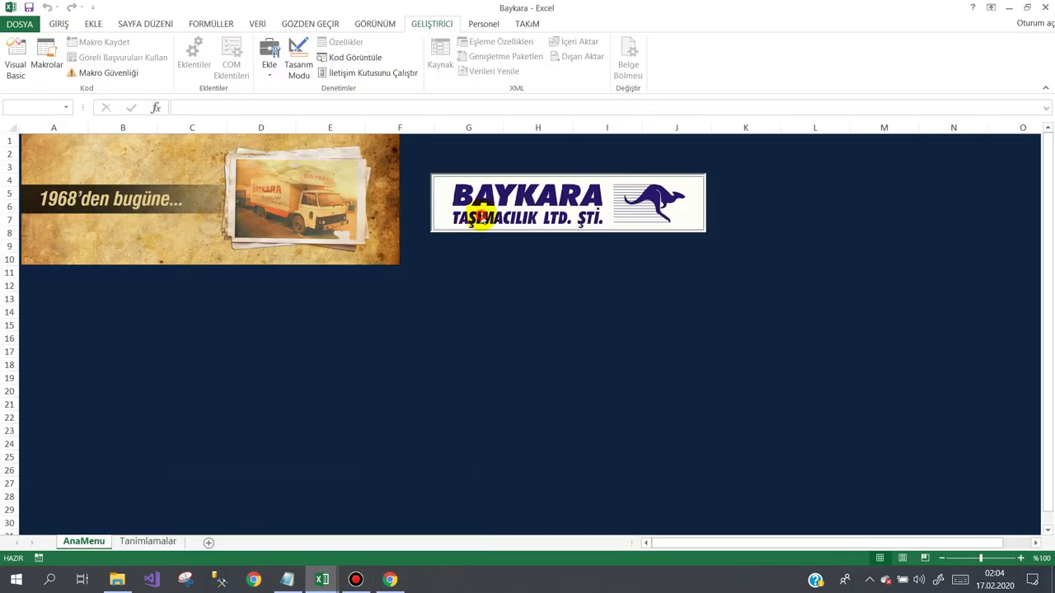
{"action": "left_click", "coordinate": [173, 500]}
{"action": "left_click", "coordinate": [398, 305]}
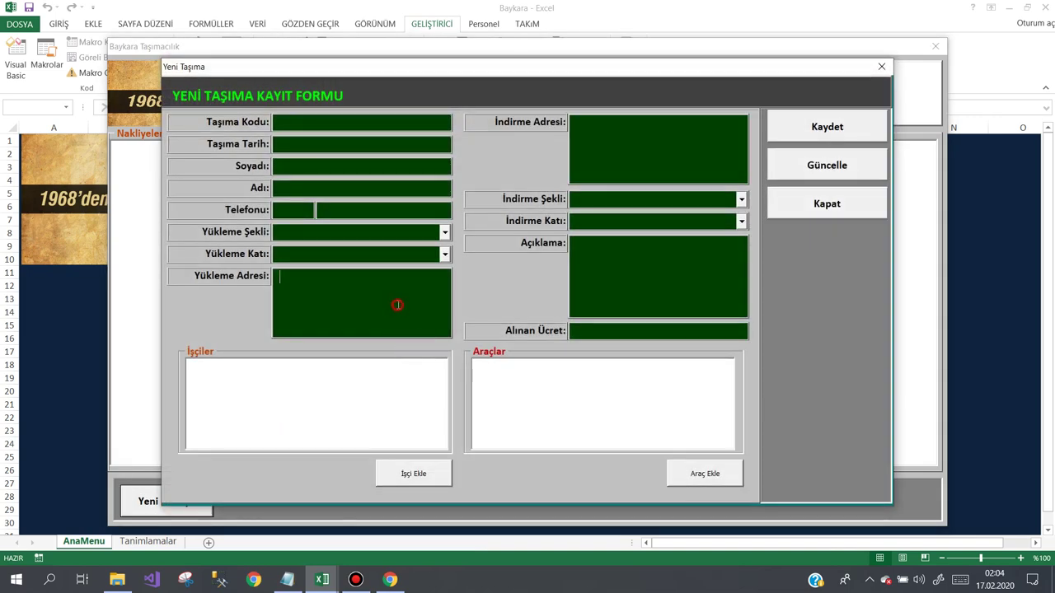
{"action": "type", "text": "sdfgsdfgsdfg"}
{"action": "left_click", "coordinate": [350, 277]}
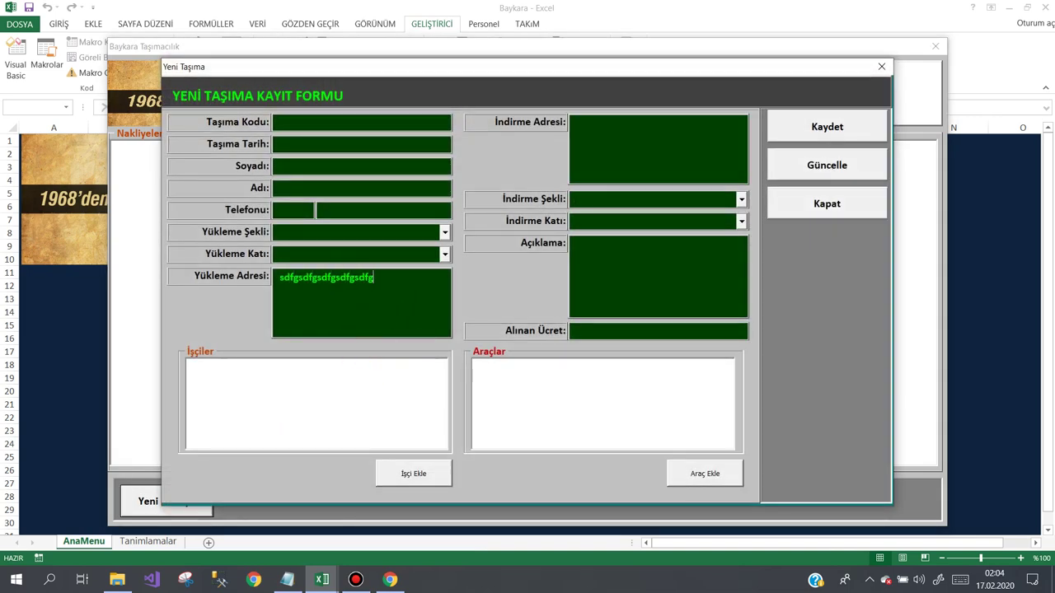
{"action": "type", "text": "sdkfngjksdgjk"}
{"action": "type", "text": "gsdjkf ghjksdhgsdkfghsdjkf "}
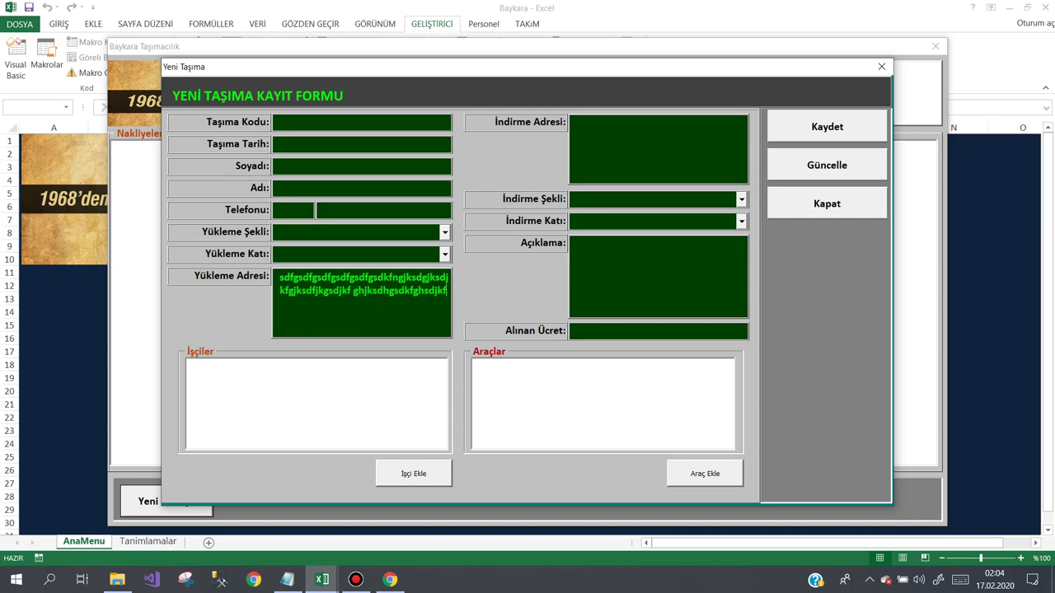
{"action": "type", "text": "gksdjfhgjksd fhg sdkjs gjksd ghksdjf gsjkd"}
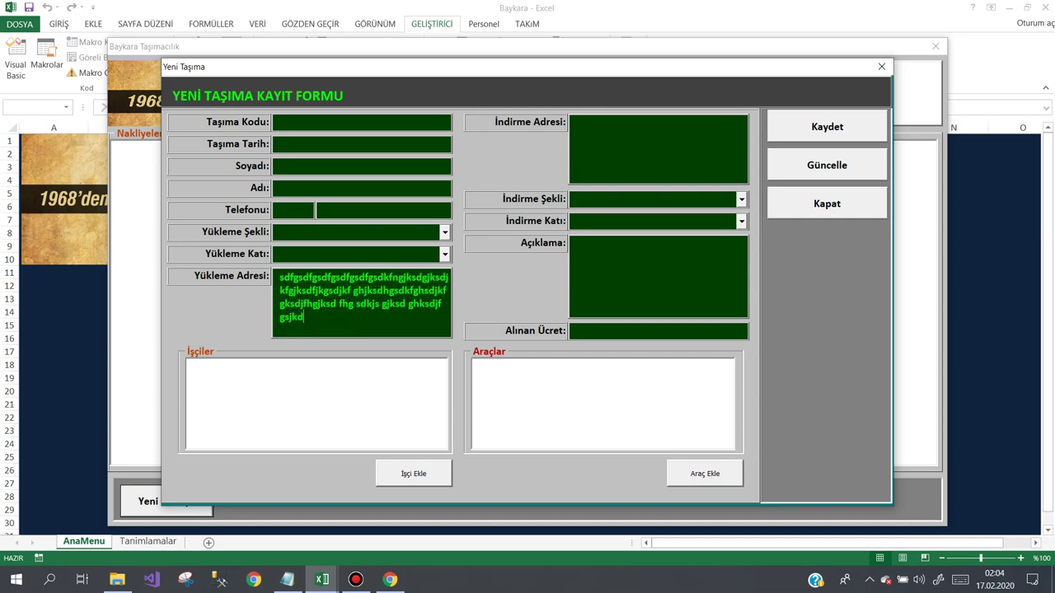
{"action": "type", "text": "fjgsdjkf gjksdf gksdjf"}
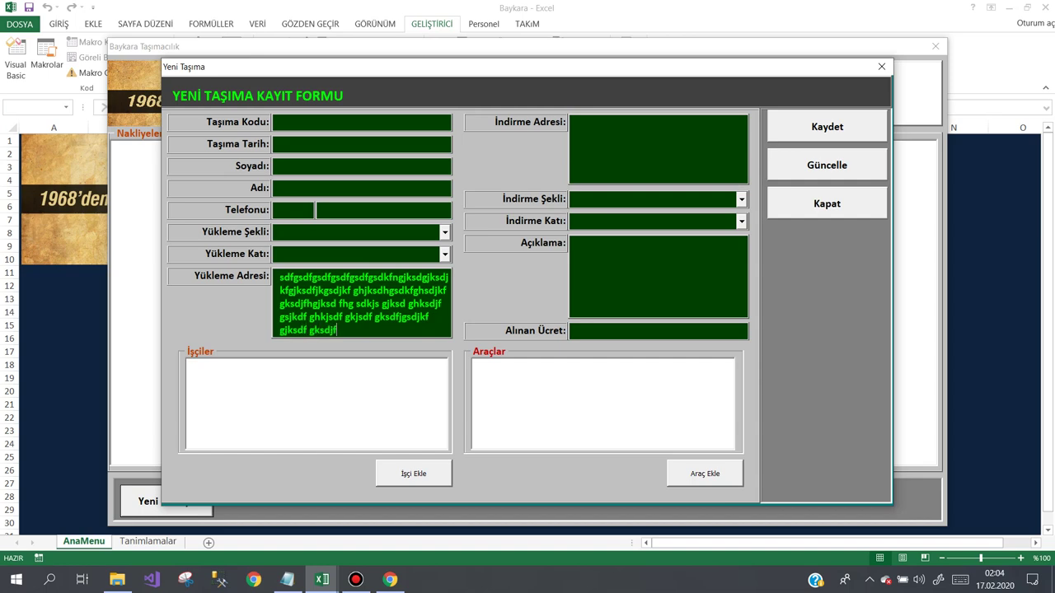
{"action": "type", "text": "hkjsdf gksdf gjjkdf gkj"}
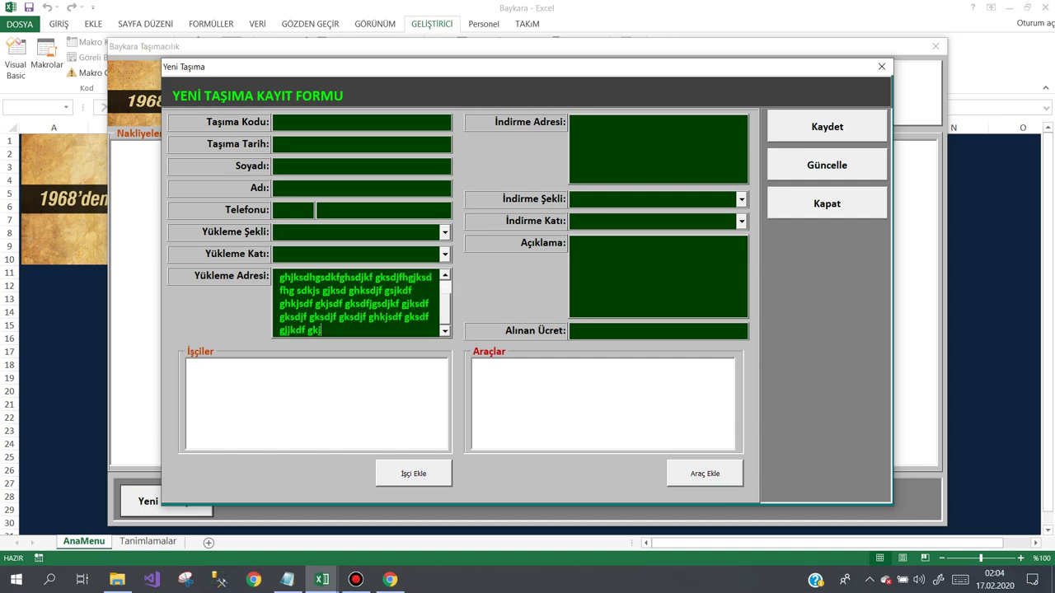
{"action": "type", "text": "sdfj gksdfg sdjkf g kjhsdkf"}
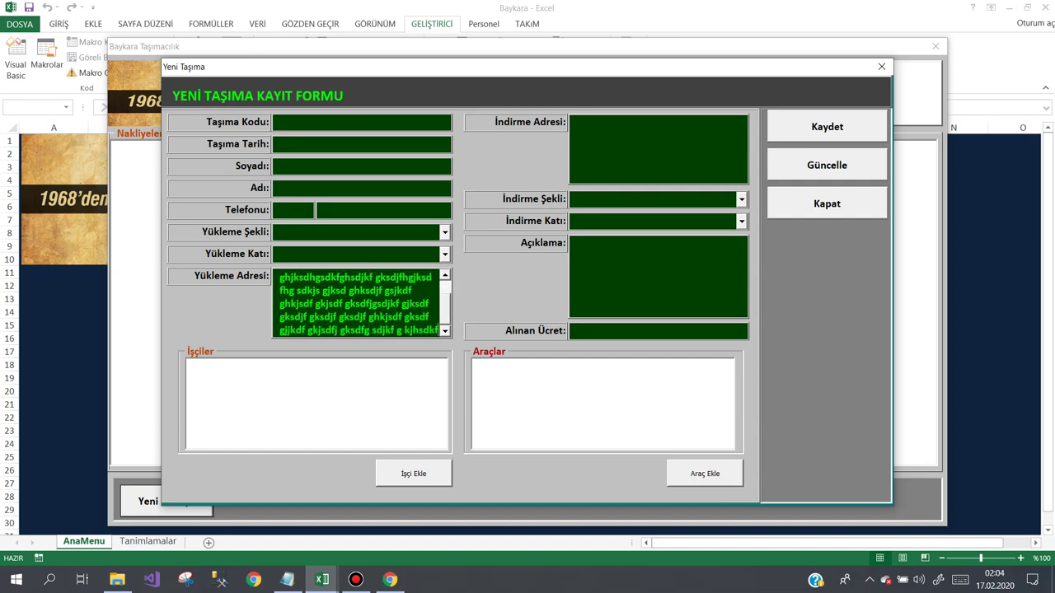
{"action": "type", "text": "gj sdfk"}
{"action": "type", "text": "jkhsdfkghkjfdgsdfg"}
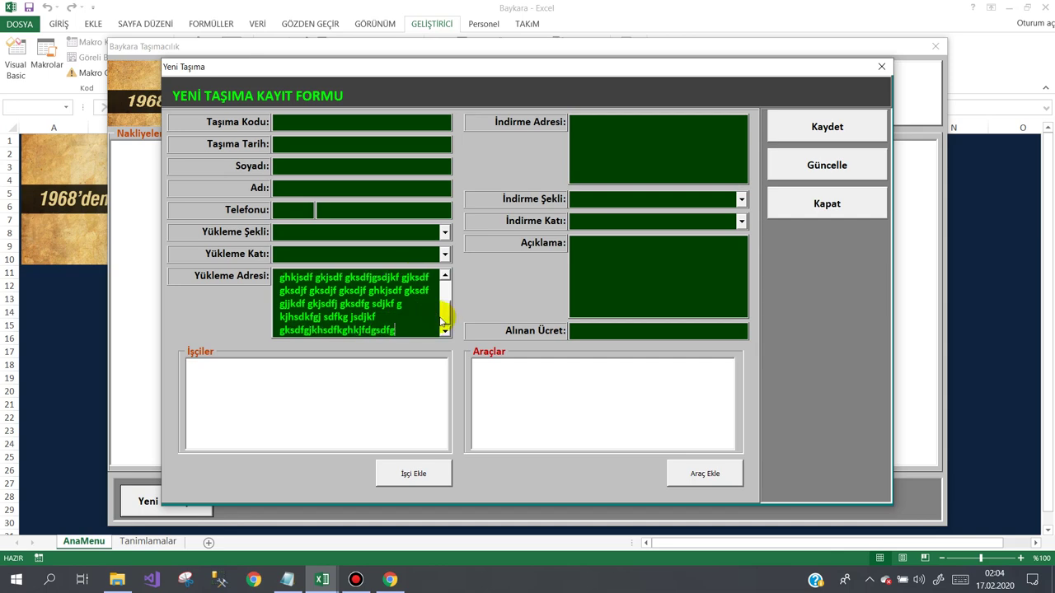
- Scroll the Yükleme Adresi box to check the overflow, then close both forms
{"action": "mouse_move", "coordinate": [447, 306]}
{"action": "left_mouse_down"}
{"action": "mouse_move", "coordinate": [453, 282]}
{"action": "mouse_move", "coordinate": [443, 329]}
{"action": "left_mouse_up"}
{"action": "left_click", "coordinate": [418, 334]}
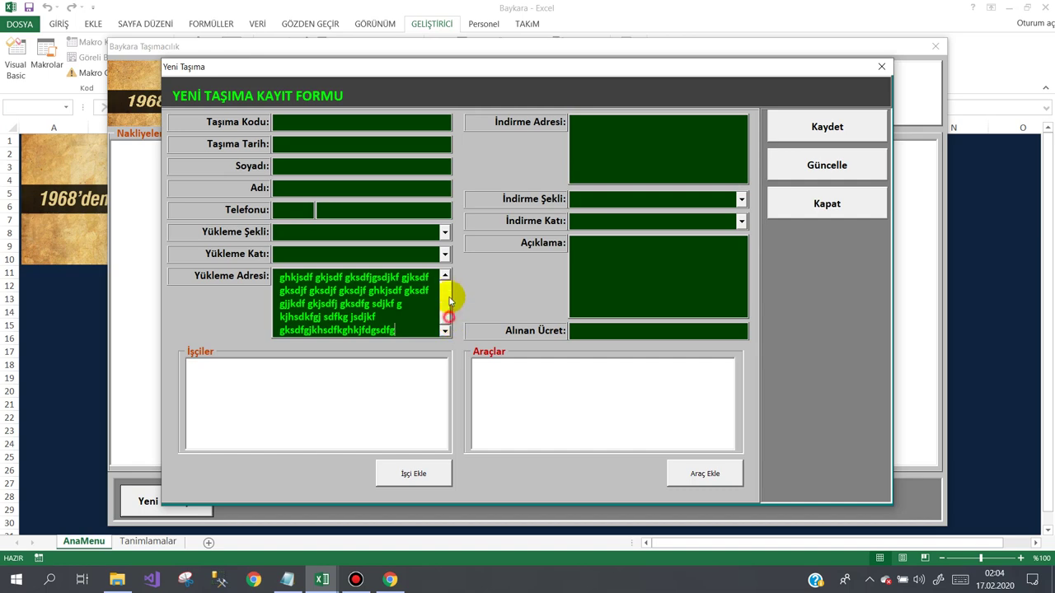
{"action": "mouse_move", "coordinate": [446, 315]}
{"action": "left_mouse_down"}
{"action": "mouse_move", "coordinate": [447, 277]}
{"action": "mouse_move", "coordinate": [449, 329]}
{"action": "mouse_move", "coordinate": [447, 278]}
{"action": "mouse_move", "coordinate": [440, 330]}
{"action": "left_mouse_up"}
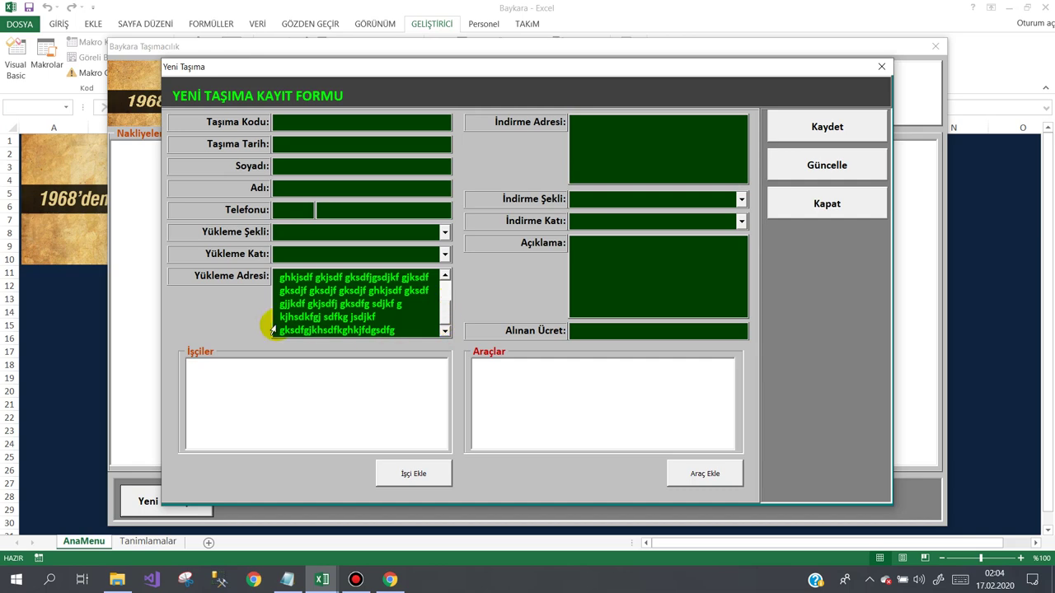
{"action": "left_click", "coordinate": [803, 203]}
{"action": "left_click", "coordinate": [849, 100]}
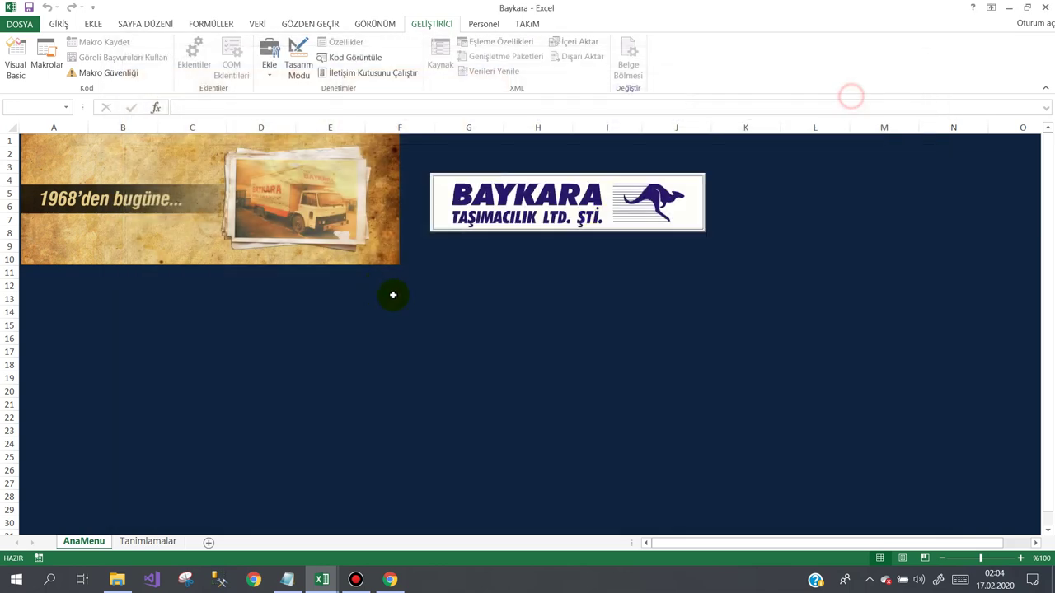
- Run the main and registration forms from the logo, close them, and return to the worksheet
{"action": "left_click", "coordinate": [463, 224]}
{"action": "left_click", "coordinate": [156, 500]}
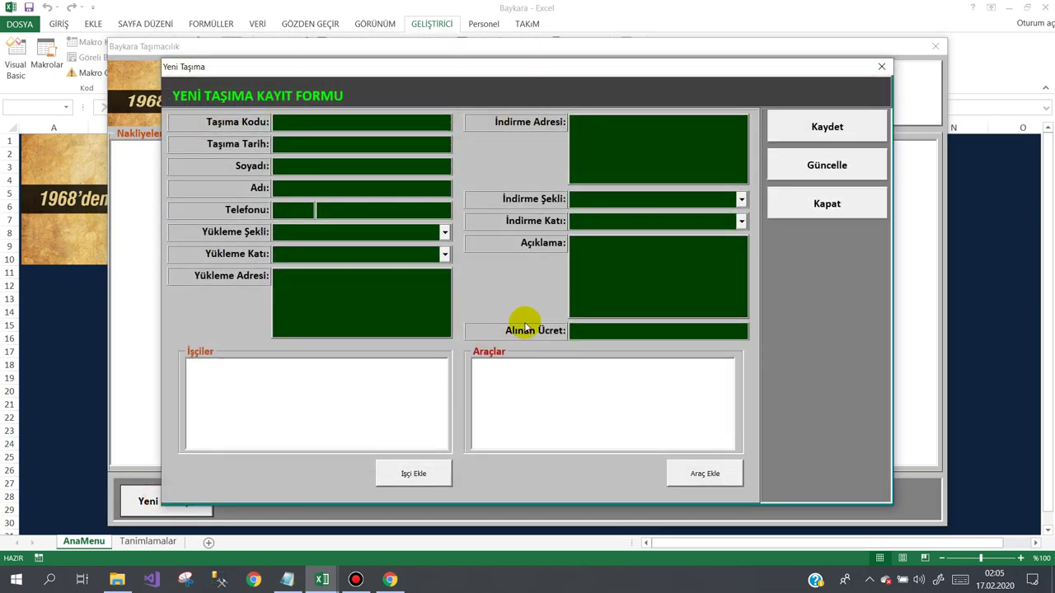
{"action": "left_click", "coordinate": [811, 202]}
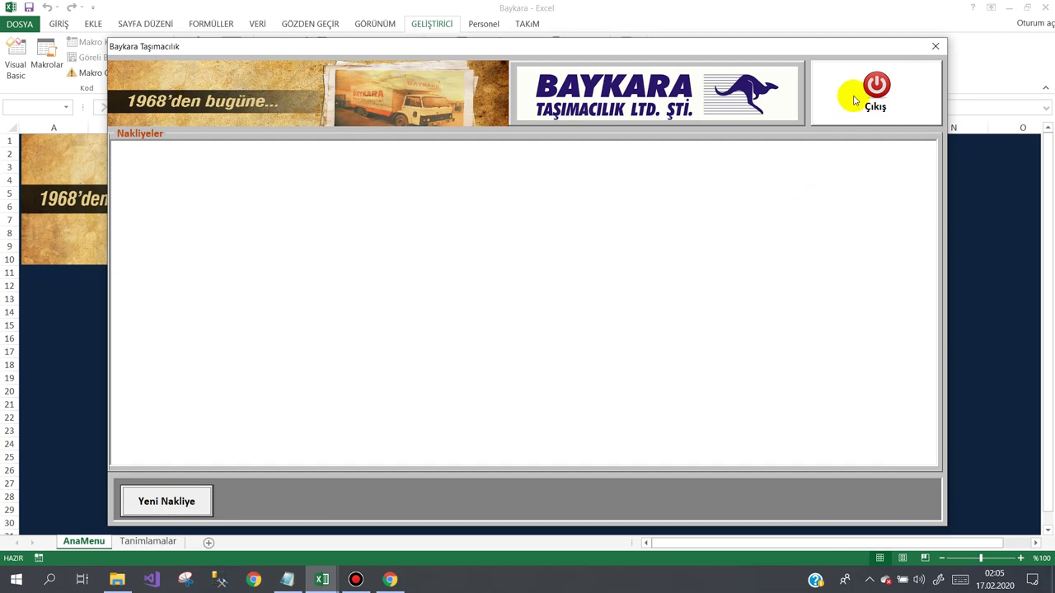
{"action": "left_click", "coordinate": [854, 99]}
{"action": "left_click", "coordinate": [355, 579]}
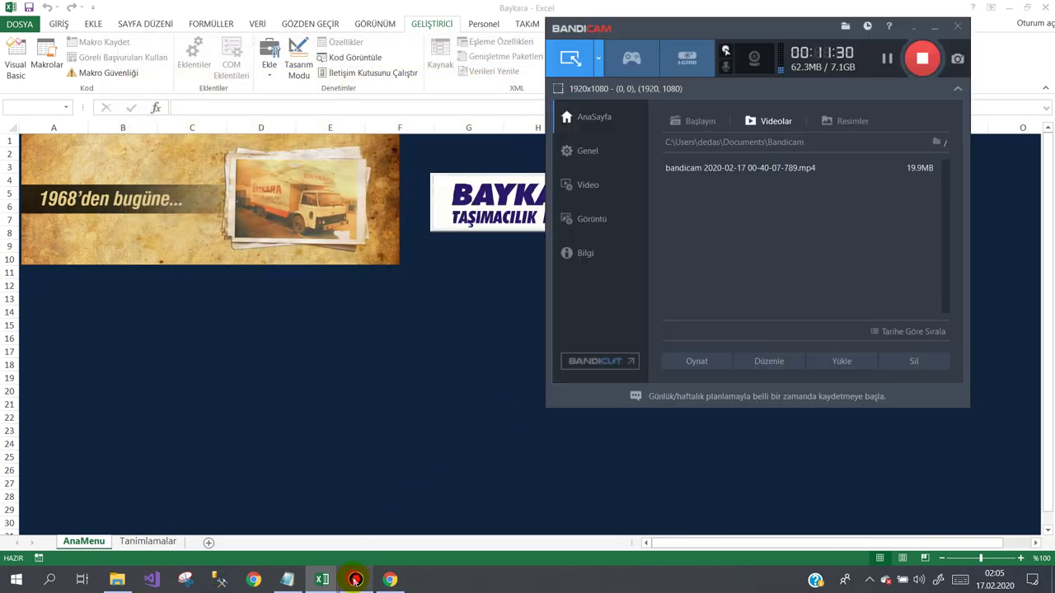
{"action": "left_click", "coordinate": [346, 384]}
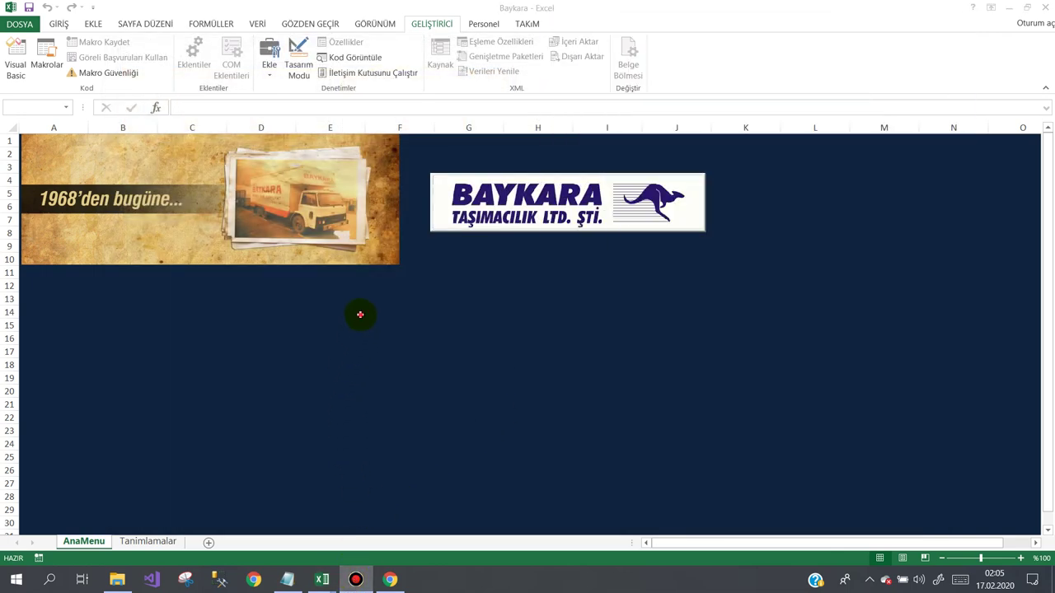
- Run and close both forms once more, then switch to the VBA editor
{"action": "left_click", "coordinate": [504, 223]}
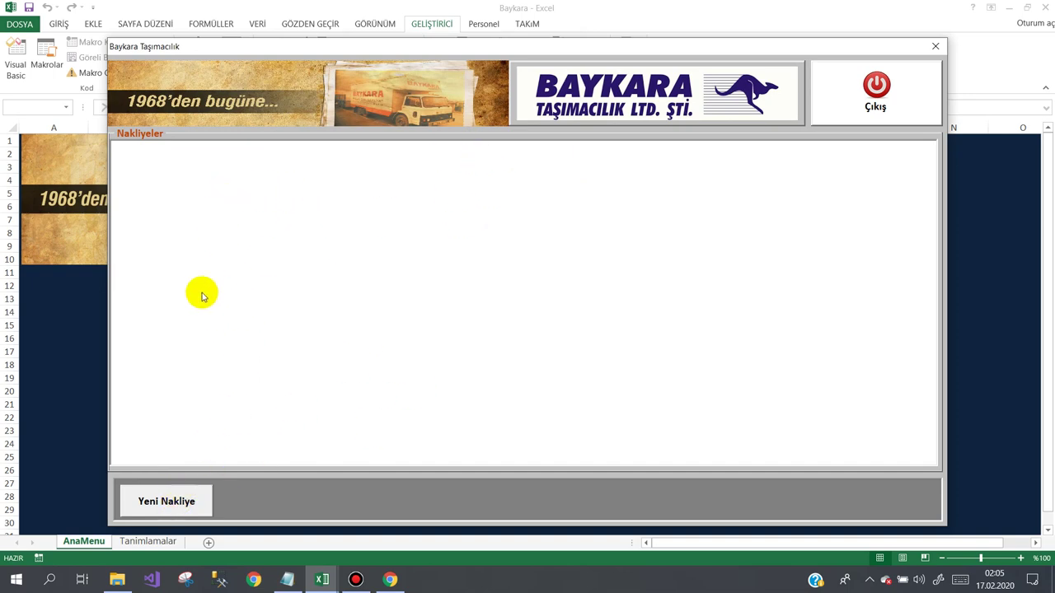
{"action": "left_click", "coordinate": [192, 501]}
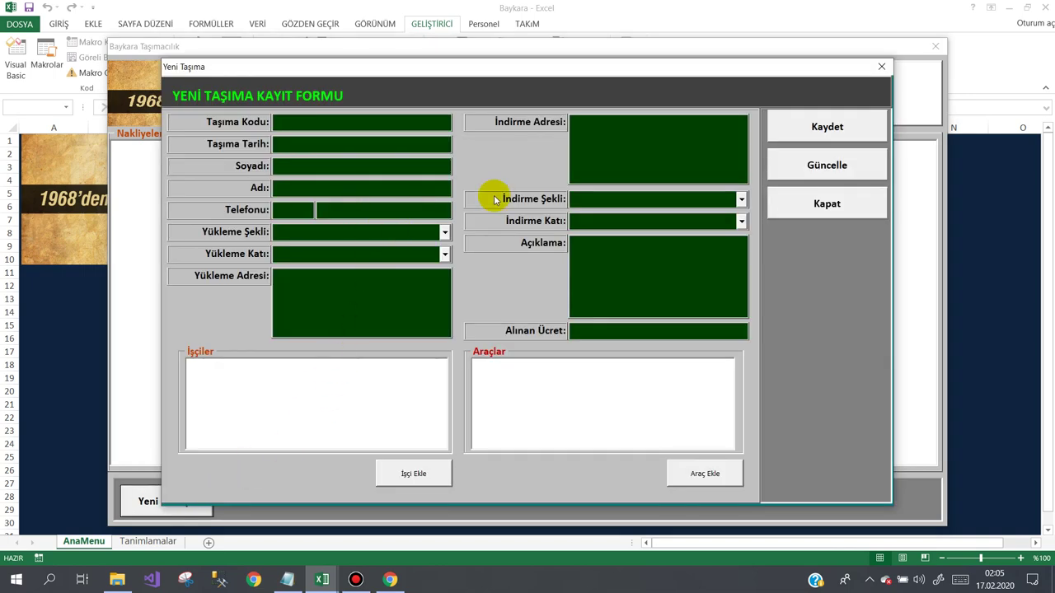
{"action": "left_click", "coordinate": [821, 200]}
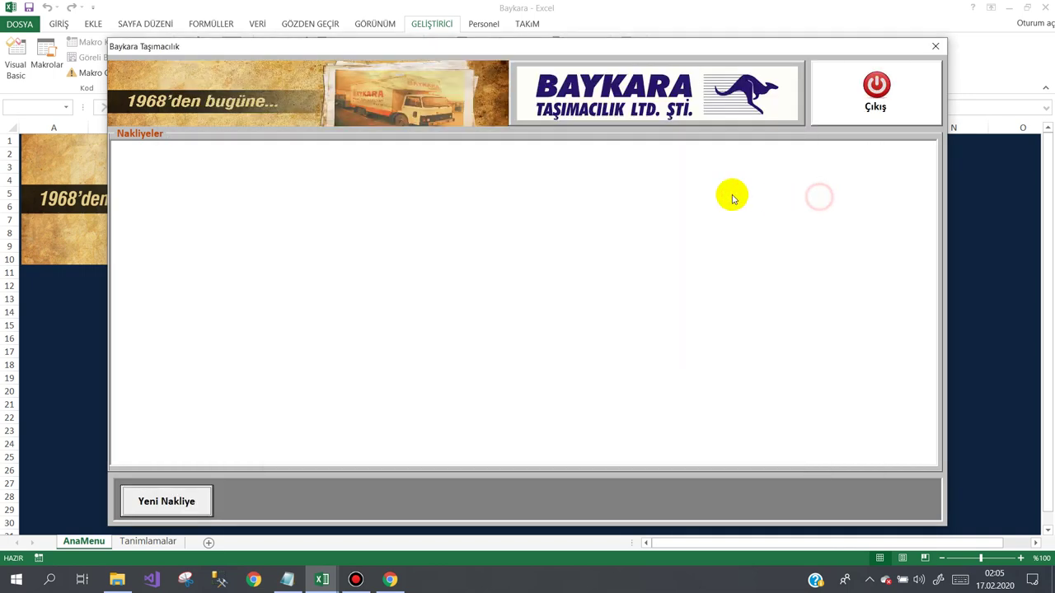
{"action": "left_click", "coordinate": [861, 100]}
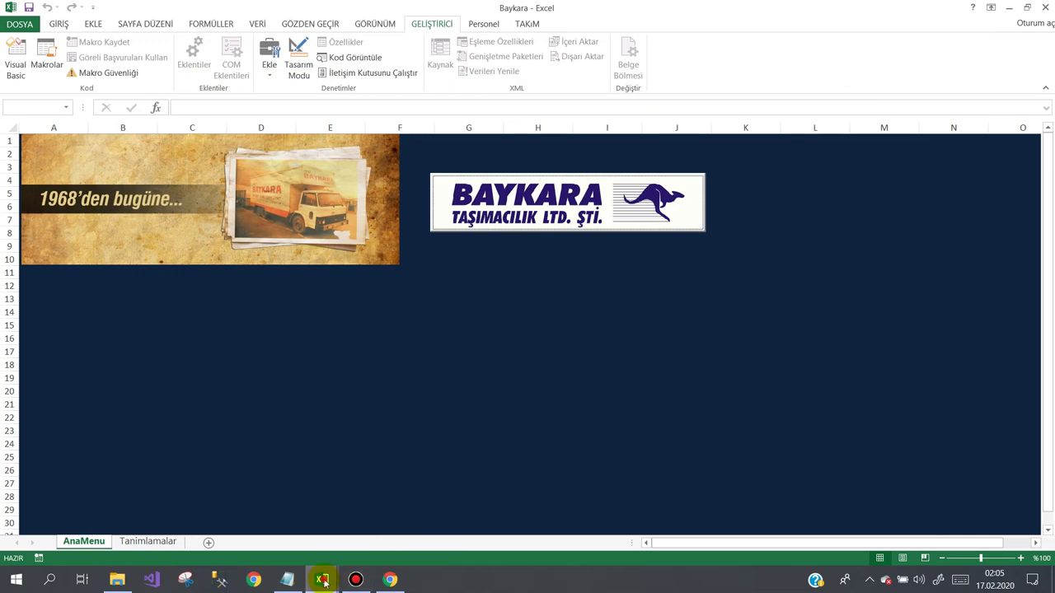
{"action": "mouse_move", "coordinate": [322, 579]}
{"action": "left_click", "coordinate": [355, 522]}
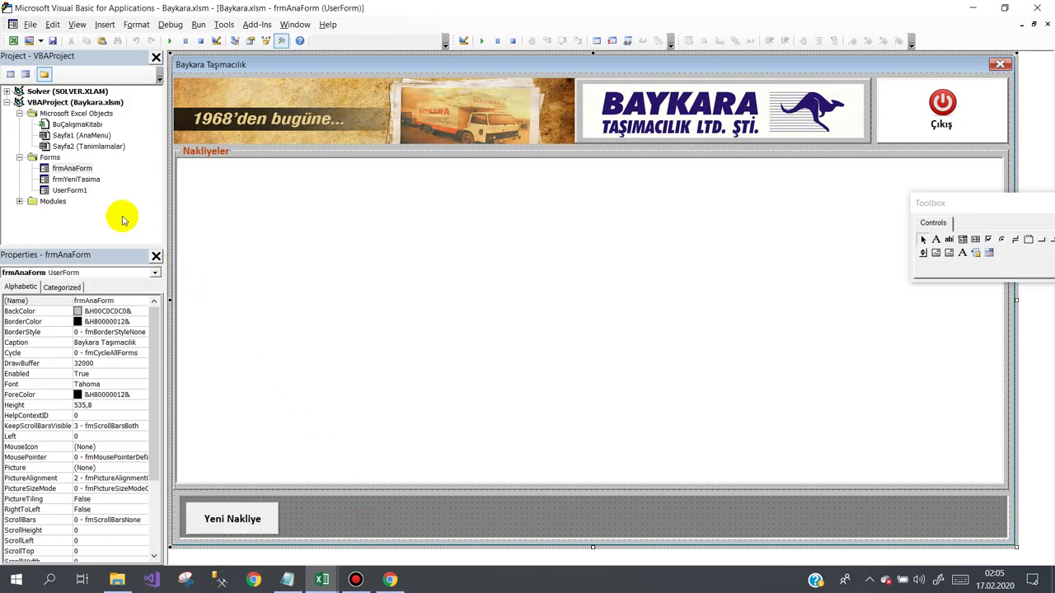
- Open the frmAnaForm designer and paste a copy of Yeni Nakliye captioned İncele
{"action": "left_click", "coordinate": [72, 169]}
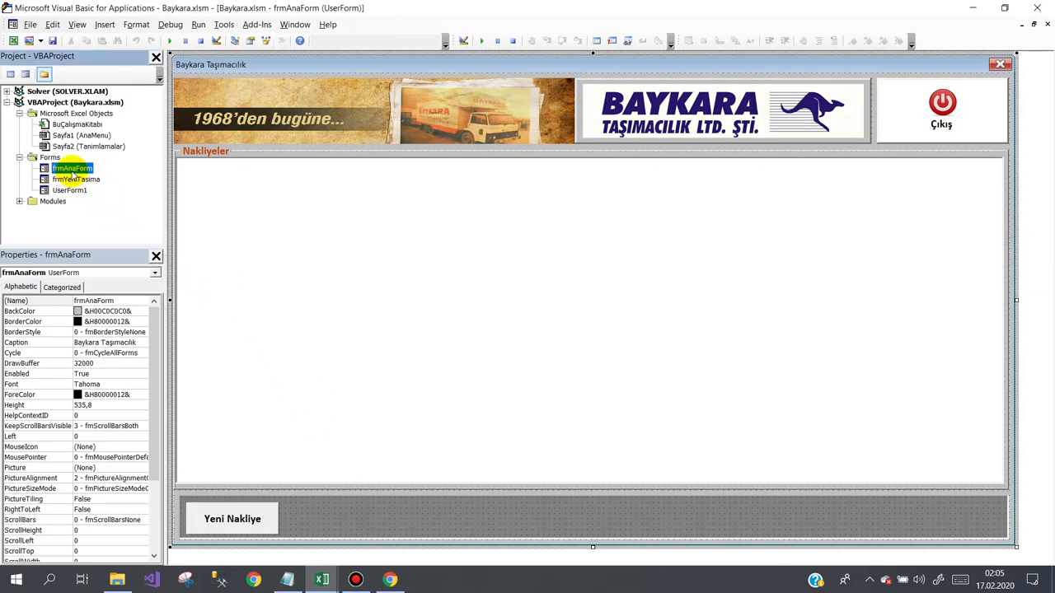
{"action": "double_click", "coordinate": [72, 171]}
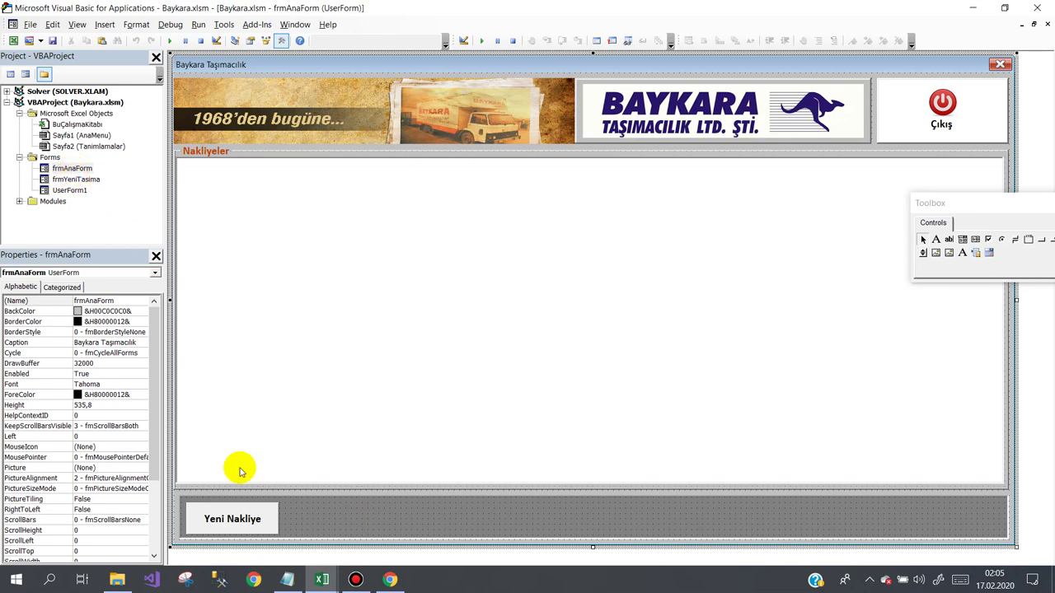
{"action": "left_click", "coordinate": [223, 517]}
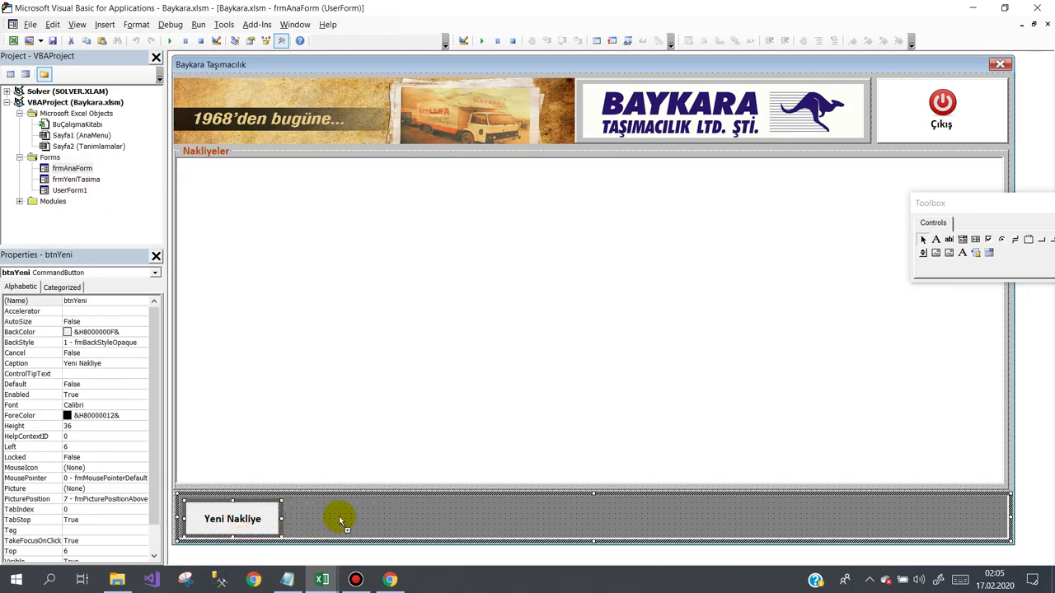
{"action": "key", "text": "ctrl+v"}
{"action": "left_click", "coordinate": [363, 519]}
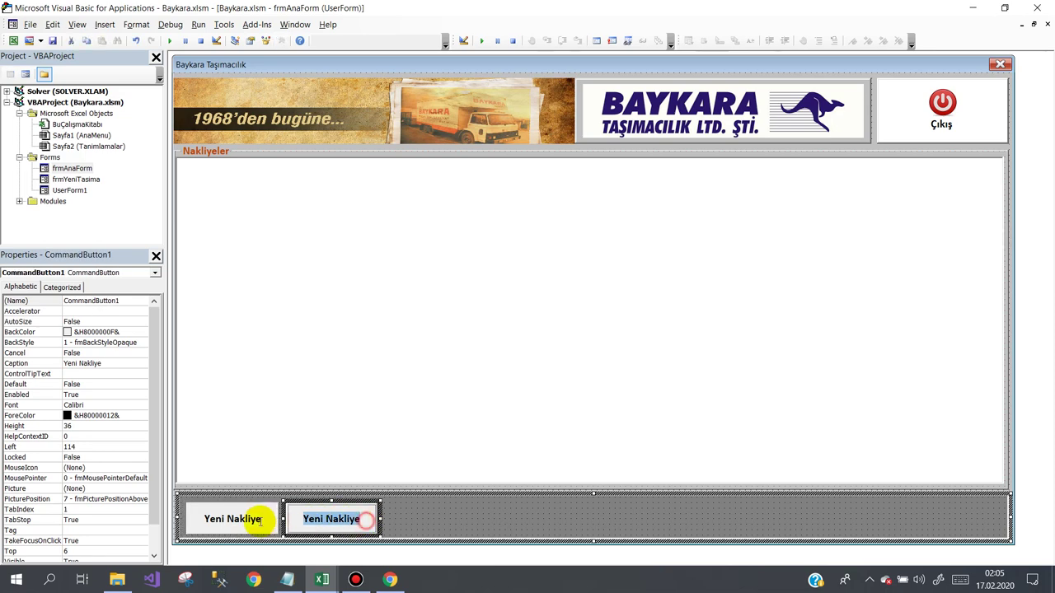
{"action": "type", "text": "nc"}
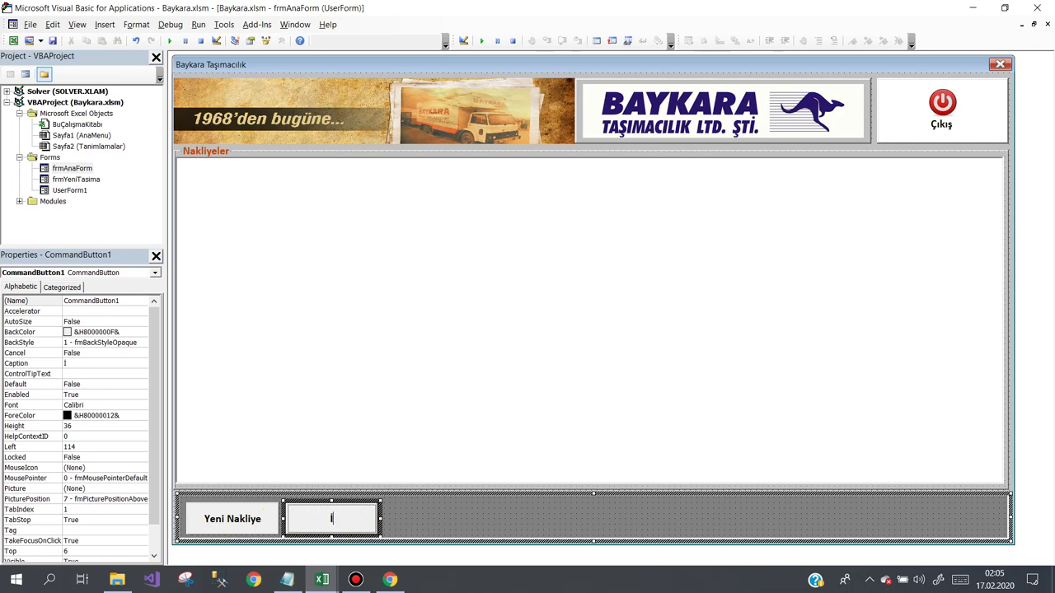
{"action": "type", "text": "cee"}
{"action": "left_click", "coordinate": [428, 528]}
- Paste another button copy beside İncele and change its caption to Güncelle
{"action": "left_click", "coordinate": [356, 528]}
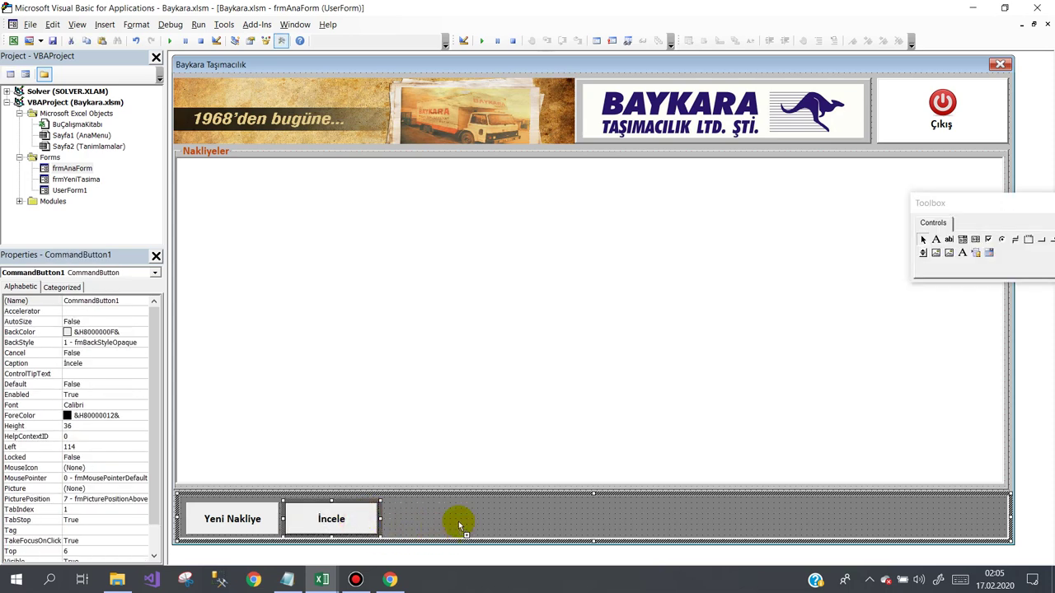
{"action": "key", "text": "ctrl+v"}
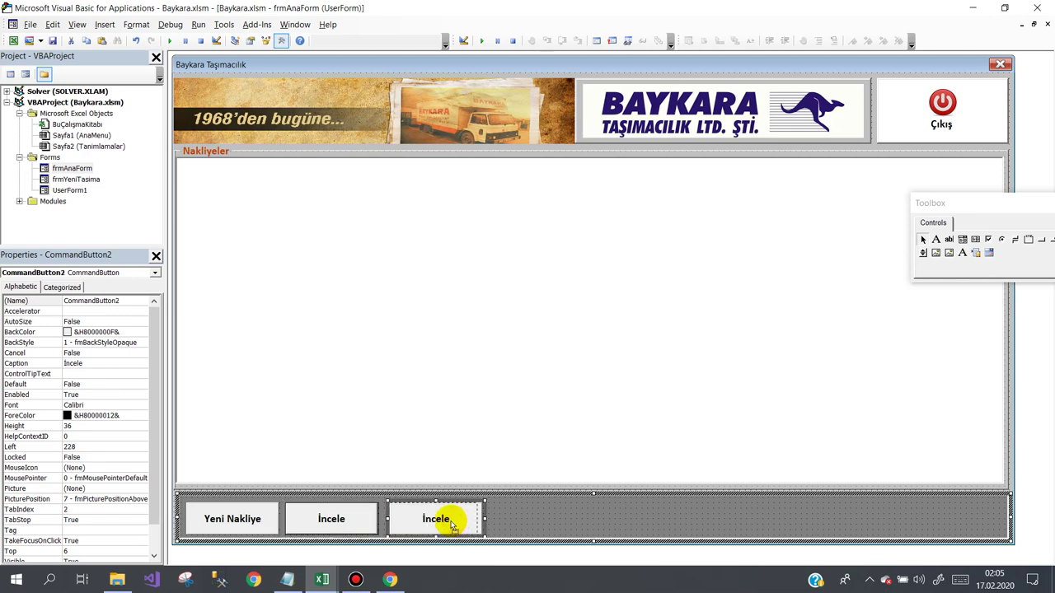
{"action": "key", "text": "Left"}
{"action": "left_click", "coordinate": [503, 523]}
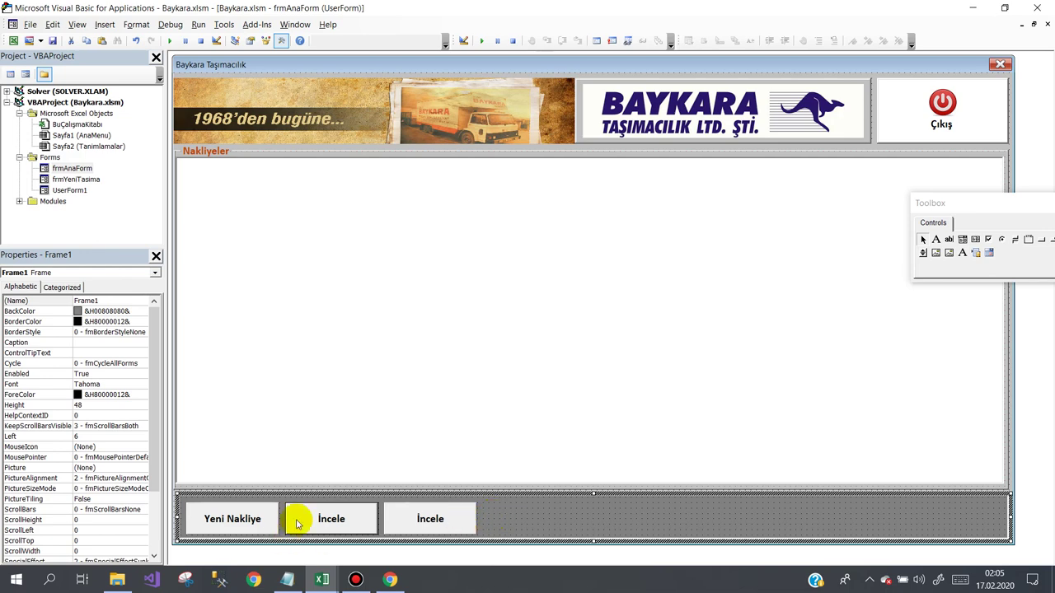
{"action": "left_click", "coordinate": [412, 518]}
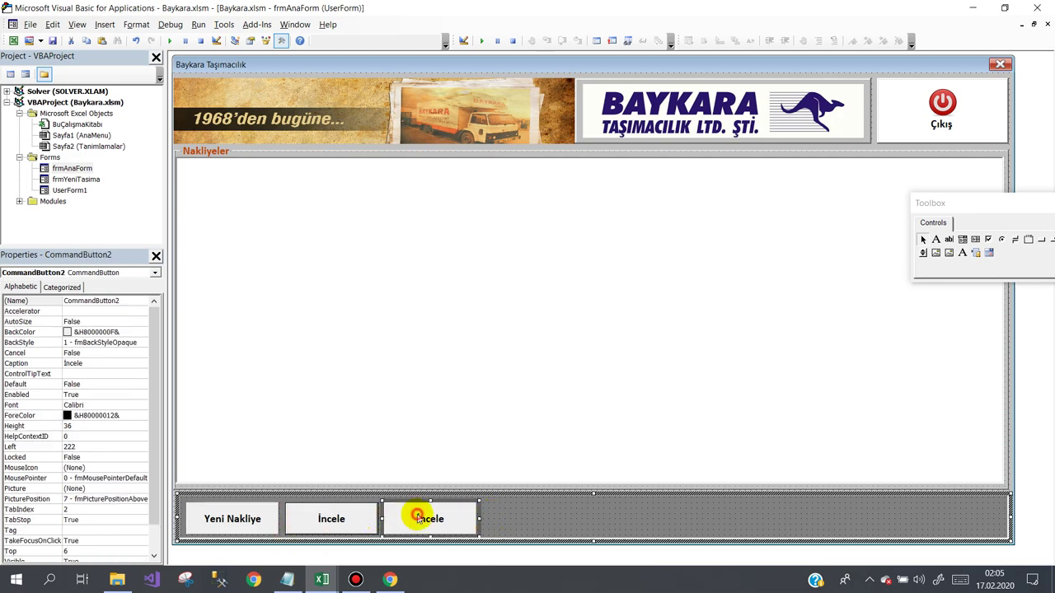
{"action": "left_click", "coordinate": [463, 527]}
{"action": "left_click_drag", "start_coordinate": [459, 526], "coordinate": [405, 526]}
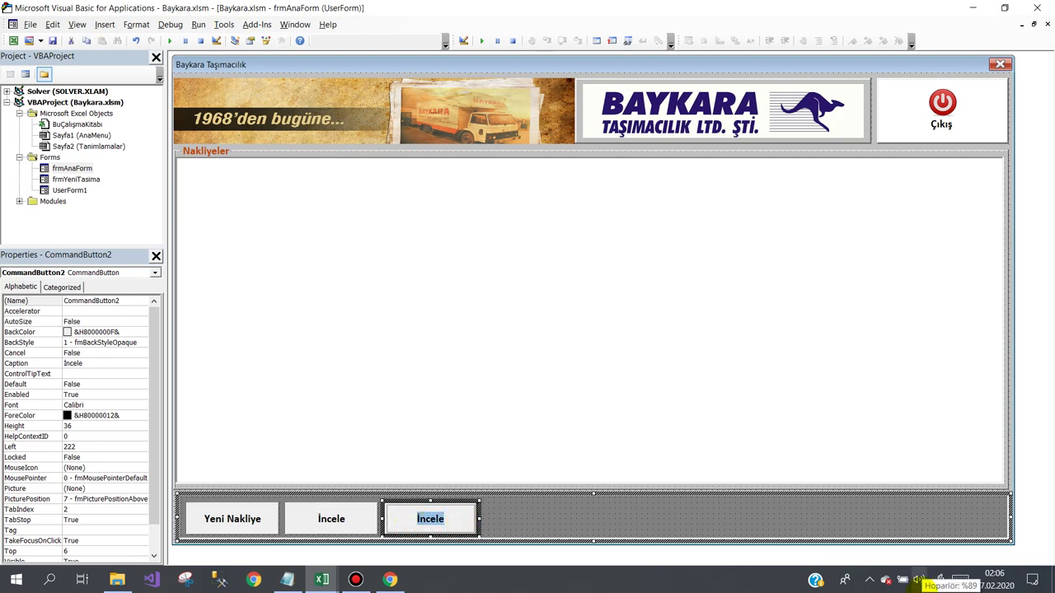
{"action": "type", "text": "G"}
{"action": "type", "text": "lle"}
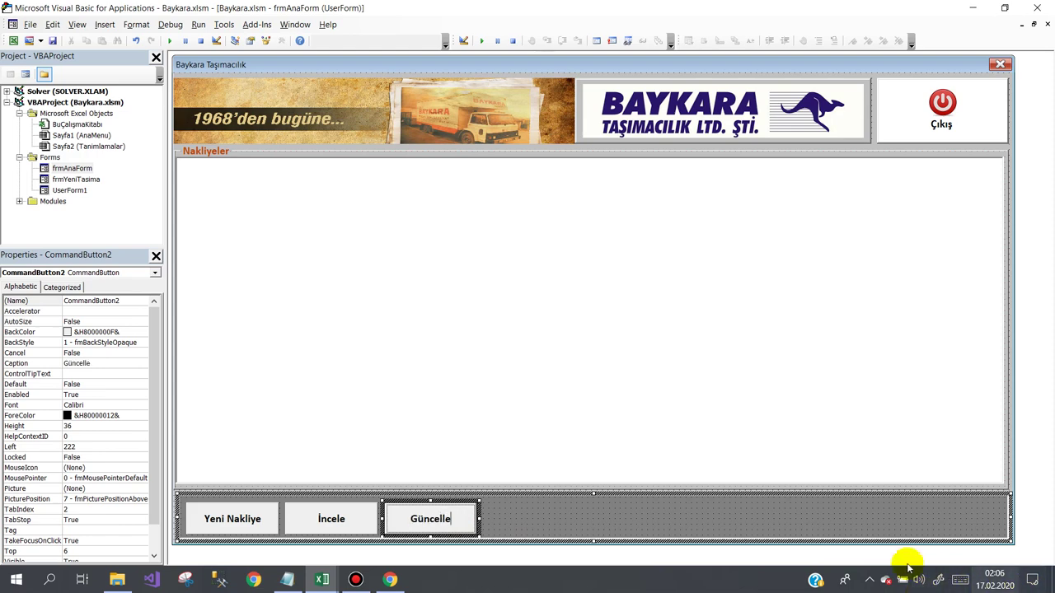
{"action": "left_click", "coordinate": [537, 526]}
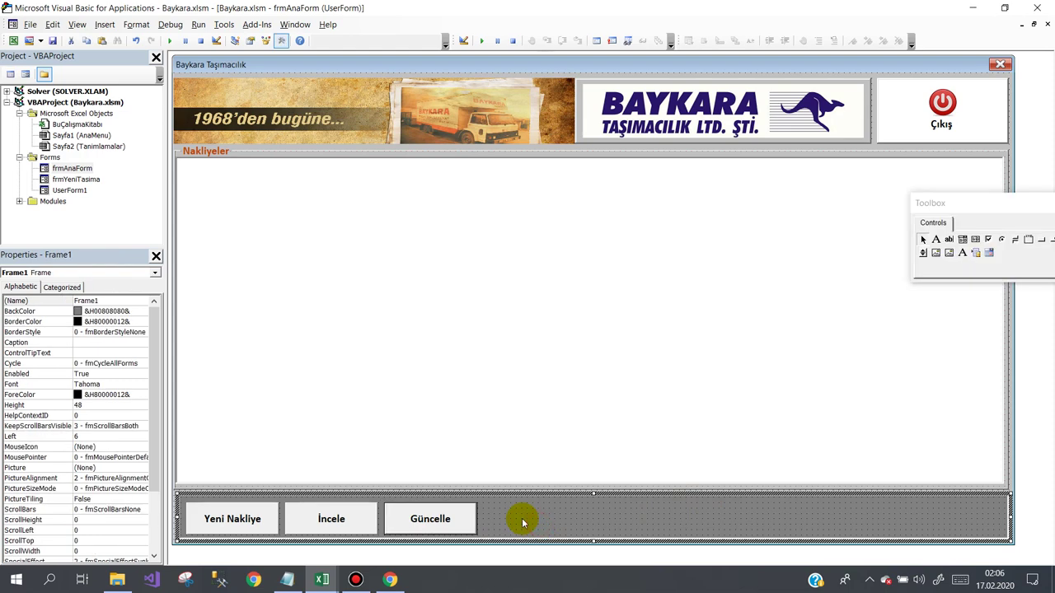
{"action": "left_click", "coordinate": [443, 519]}
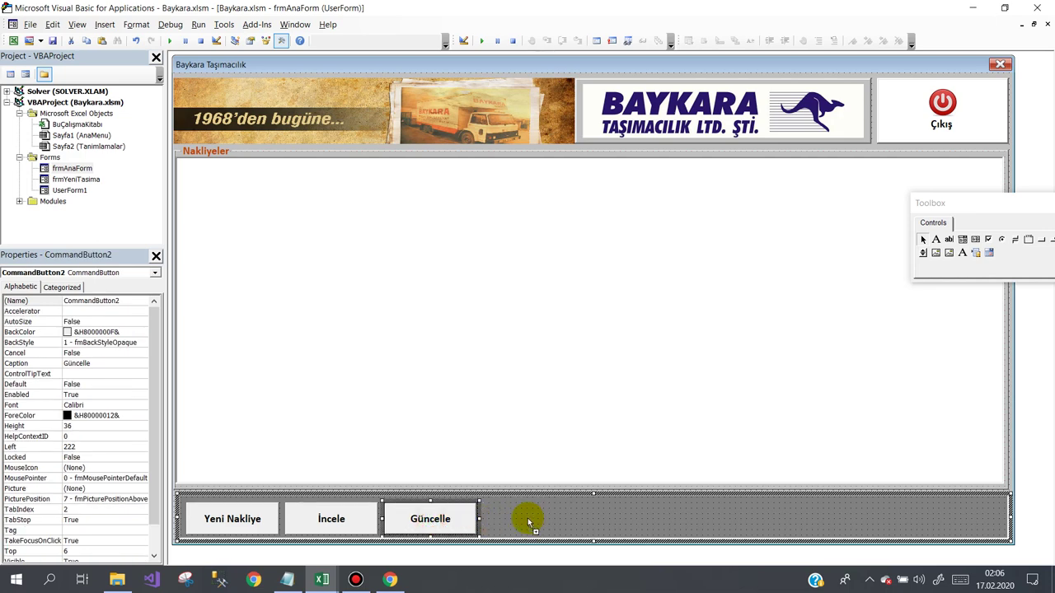
- Paste a copy of Güncelle after it and caption it Sil
{"action": "key", "text": "ctrl+v"}
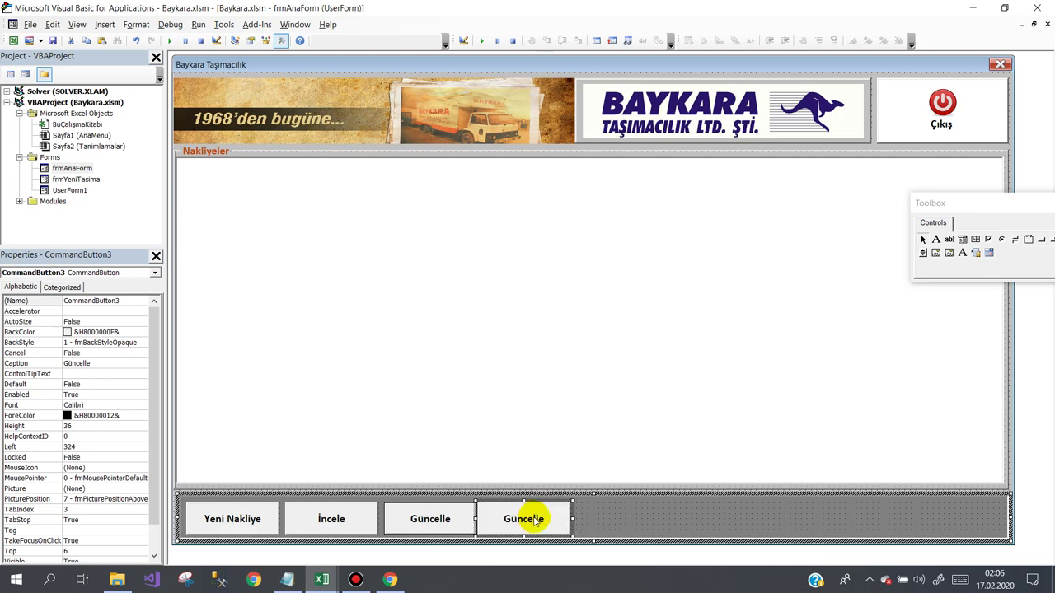
{"action": "left_click", "coordinate": [534, 521]}
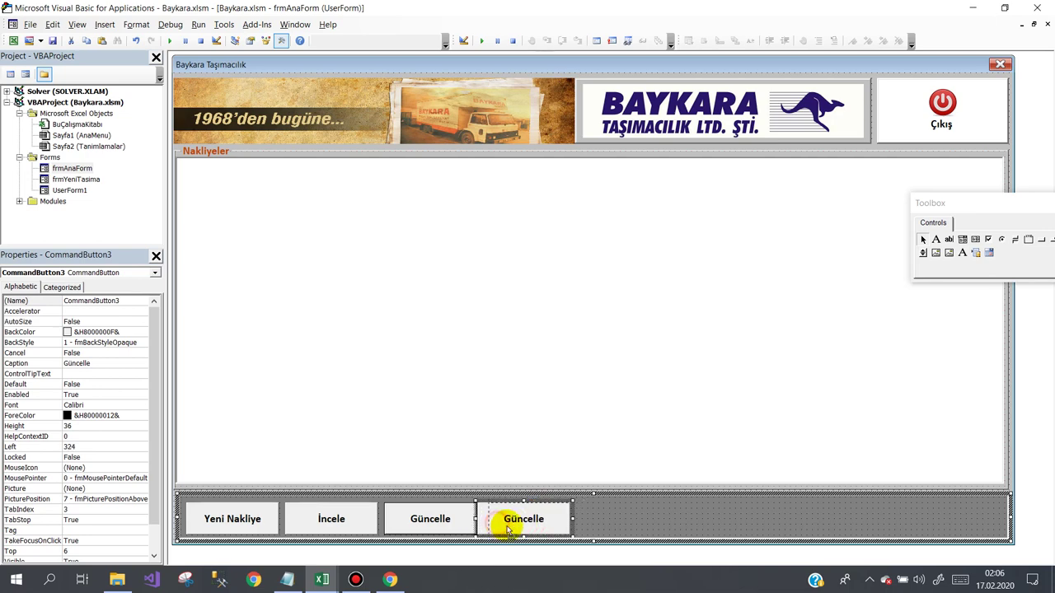
{"action": "left_click_drag", "start_coordinate": [510, 529], "coordinate": [521, 529]}
{"action": "left_click", "coordinate": [532, 539]}
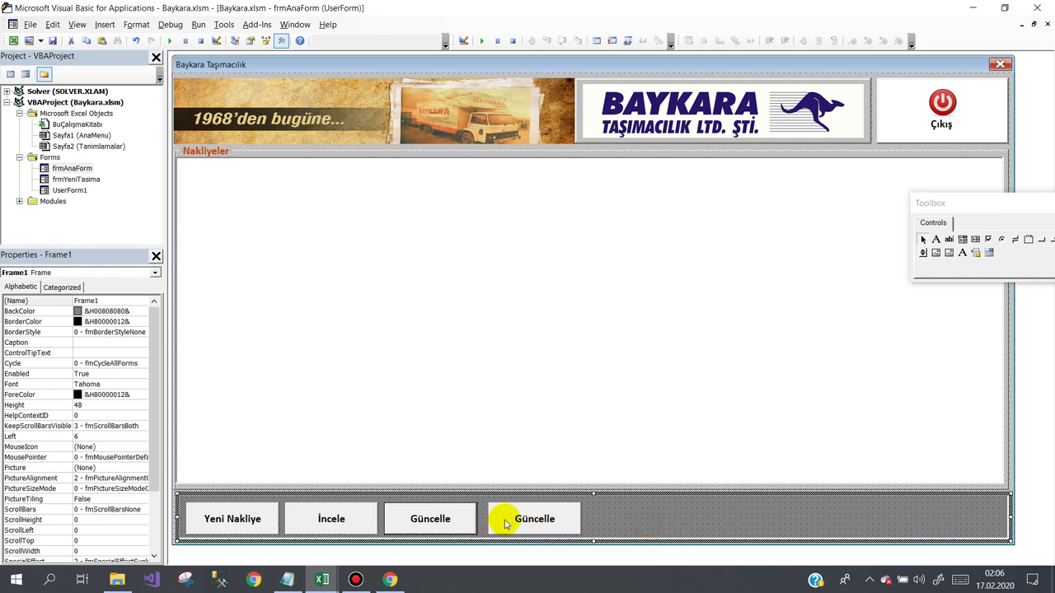
{"action": "left_click", "coordinate": [505, 524]}
{"action": "left_click_drag", "start_coordinate": [512, 519], "coordinate": [552, 518]}
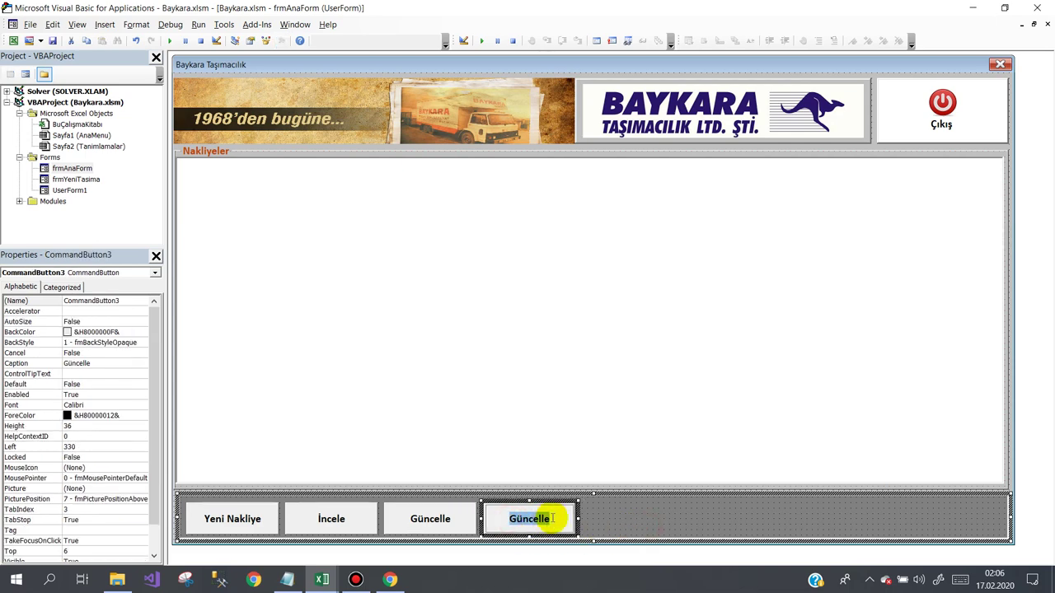
{"action": "type", "text": "Sil"}
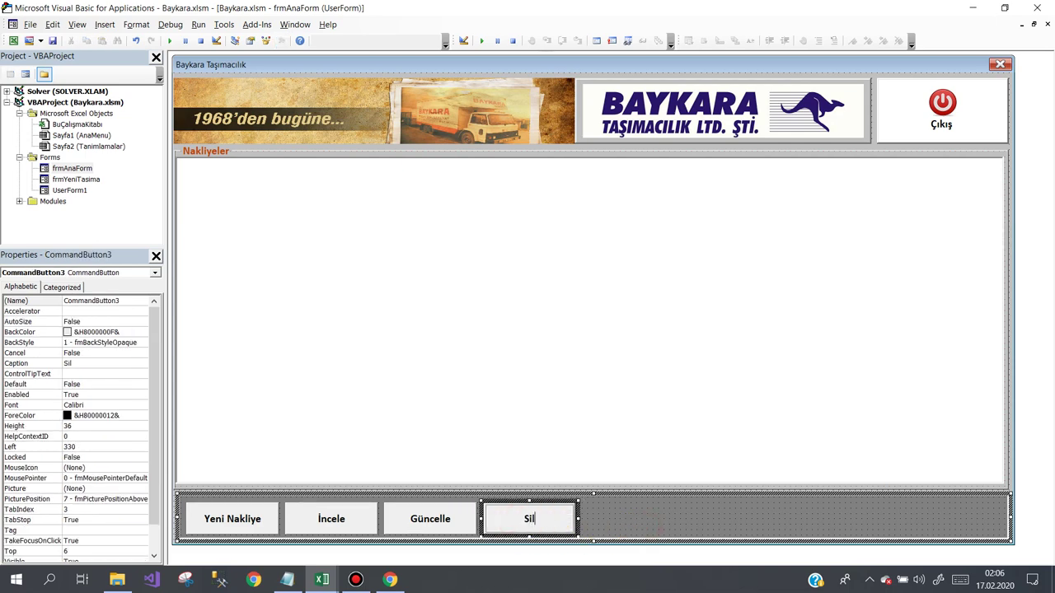
{"action": "left_click", "coordinate": [669, 522]}
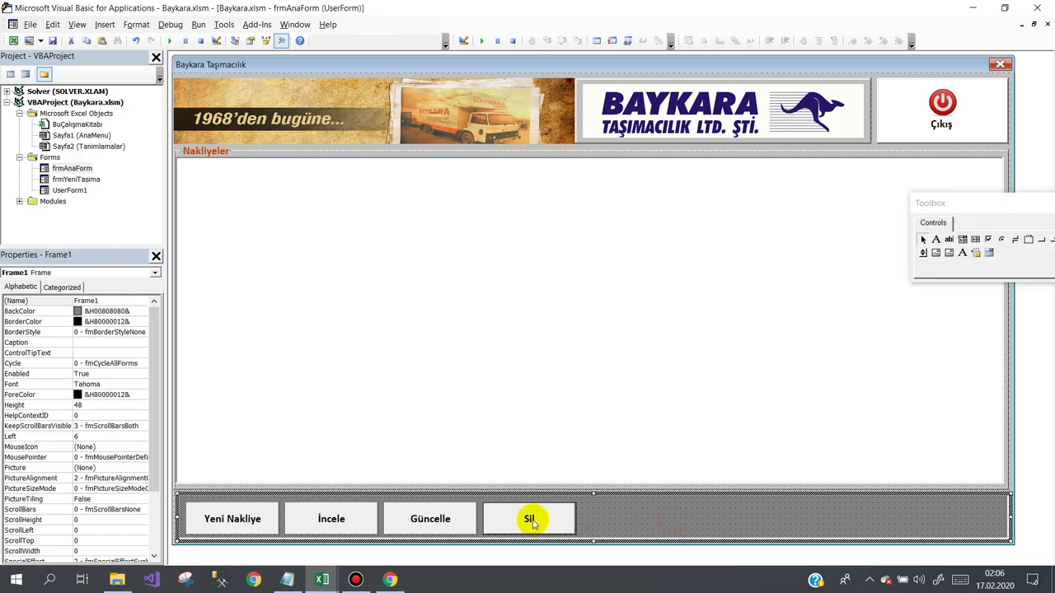
- Copy the Sil button to the right and caption the copy Raporlar
{"action": "left_click", "coordinate": [532, 523]}
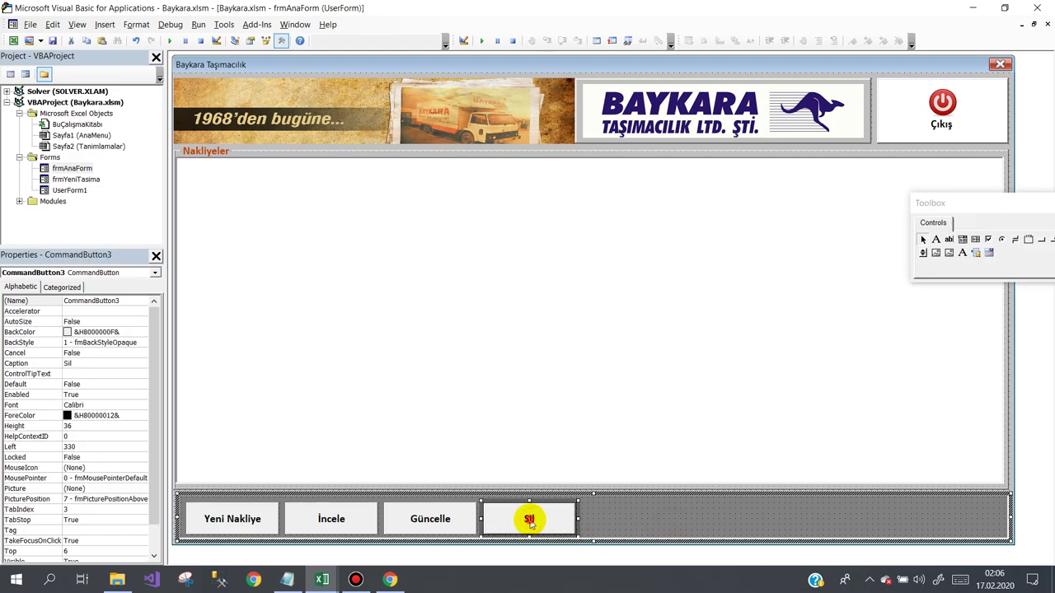
{"action": "mouse_move", "coordinate": [530, 524]}
{"action": "left_mouse_down"}
{"action": "mouse_move", "coordinate": [592, 532]}
{"action": "mouse_move", "coordinate": [627, 520]}
{"action": "left_mouse_up"}
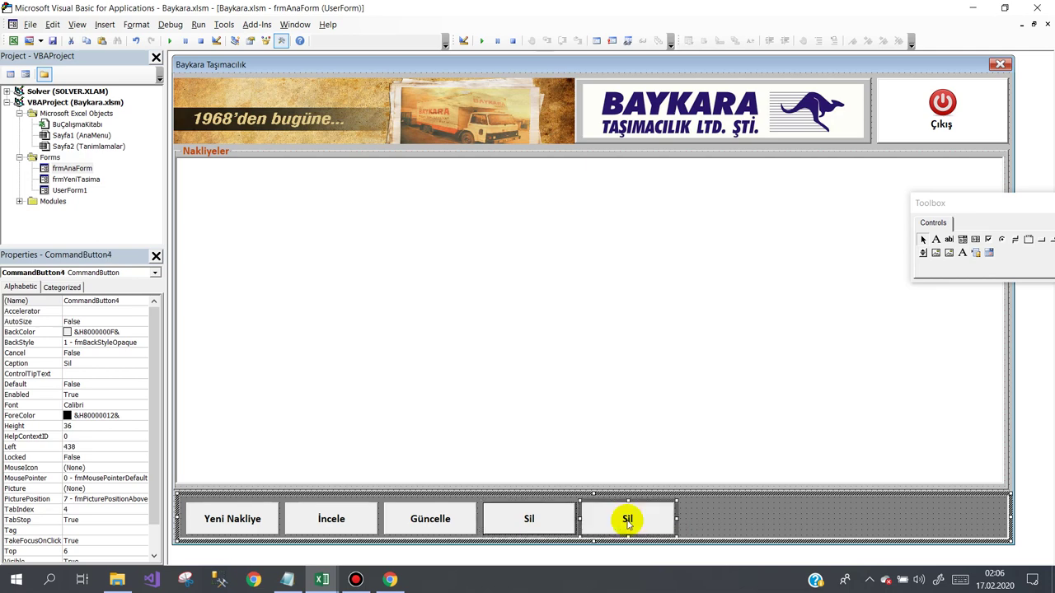
{"action": "left_click", "coordinate": [627, 518]}
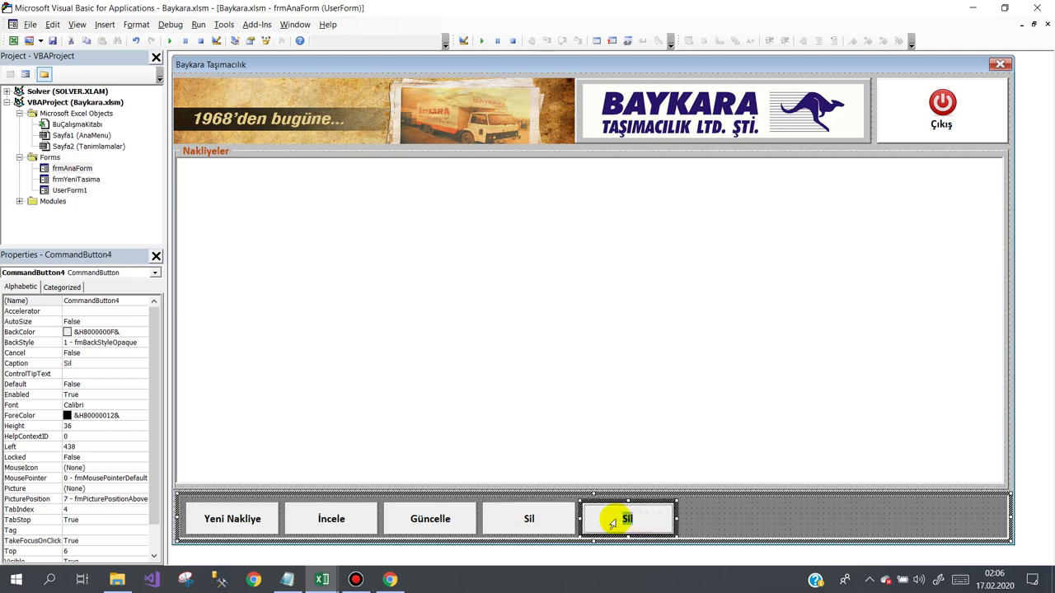
{"action": "type", "text": "Aylık"}
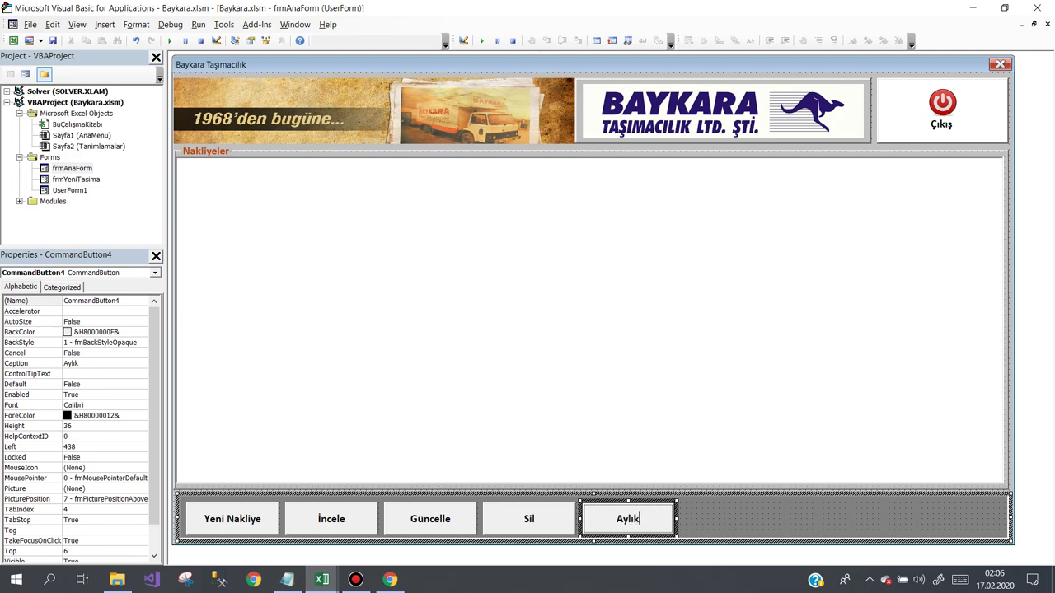
{"action": "type", "text": " Ra"}
{"action": "type", "text": "por"}
{"action": "left_click", "coordinate": [715, 516]}
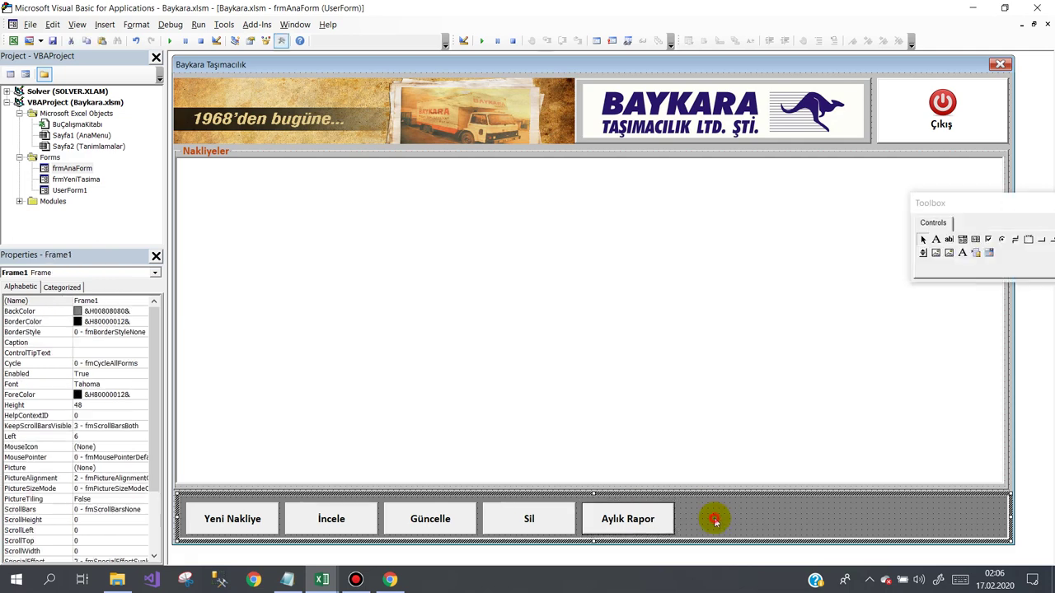
{"action": "left_click", "coordinate": [634, 523]}
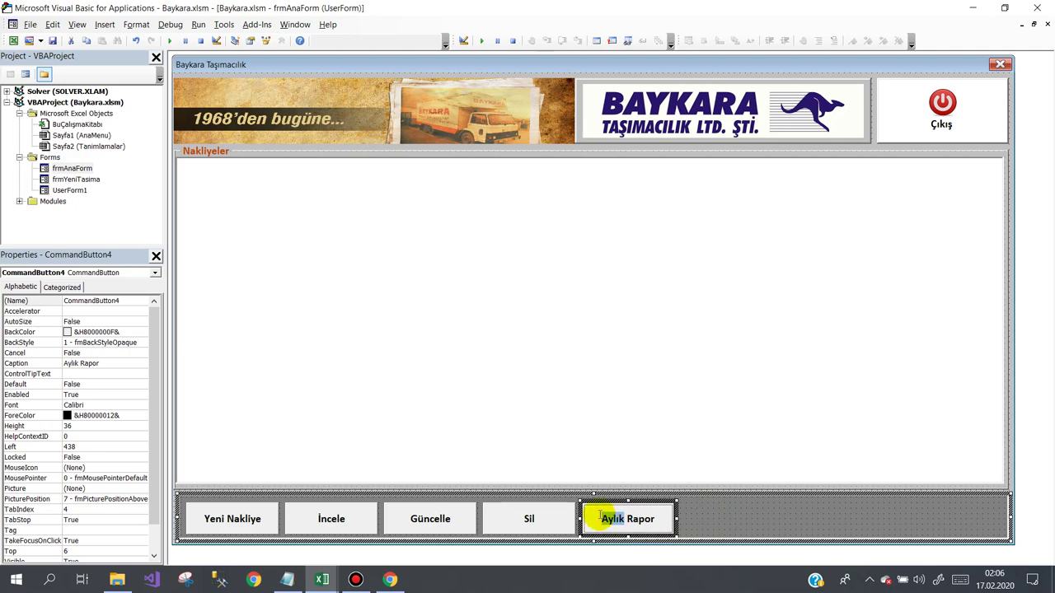
{"action": "double_click", "coordinate": [613, 519]}
{"action": "key", "text": "Delete"}
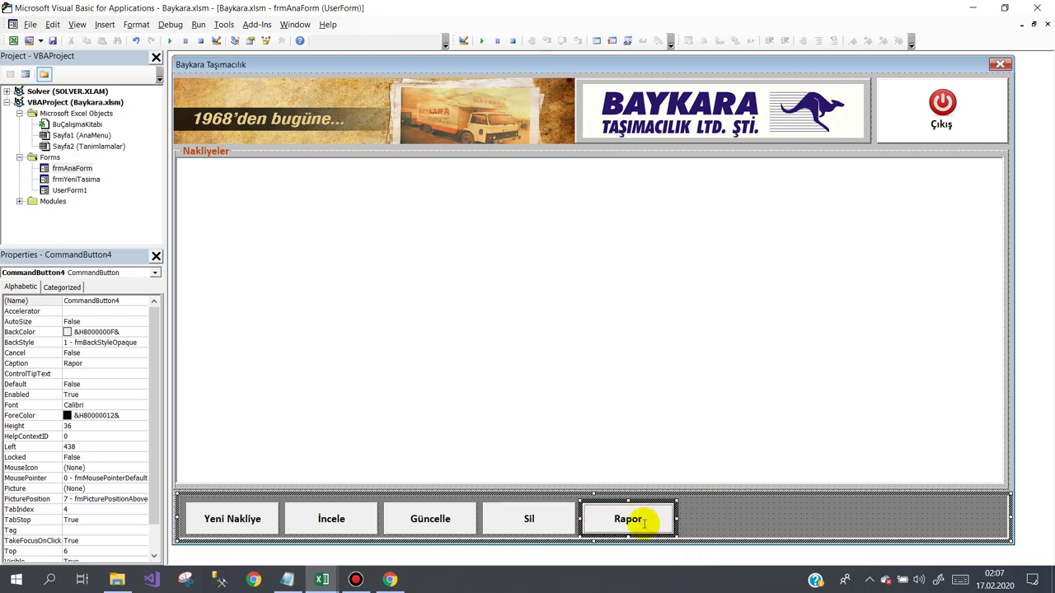
{"action": "type", "text": "lar"}
{"action": "left_click", "coordinate": [754, 524]}
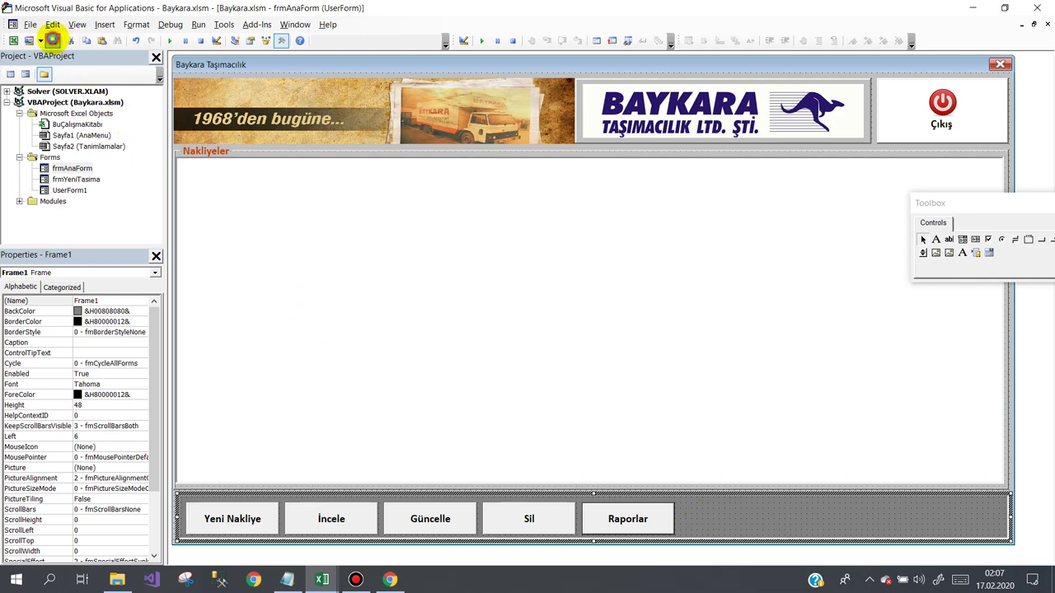
- Save the workbook and switch back to the Excel window
{"action": "left_click", "coordinate": [52, 40]}
{"action": "left_click", "coordinate": [485, 323]}
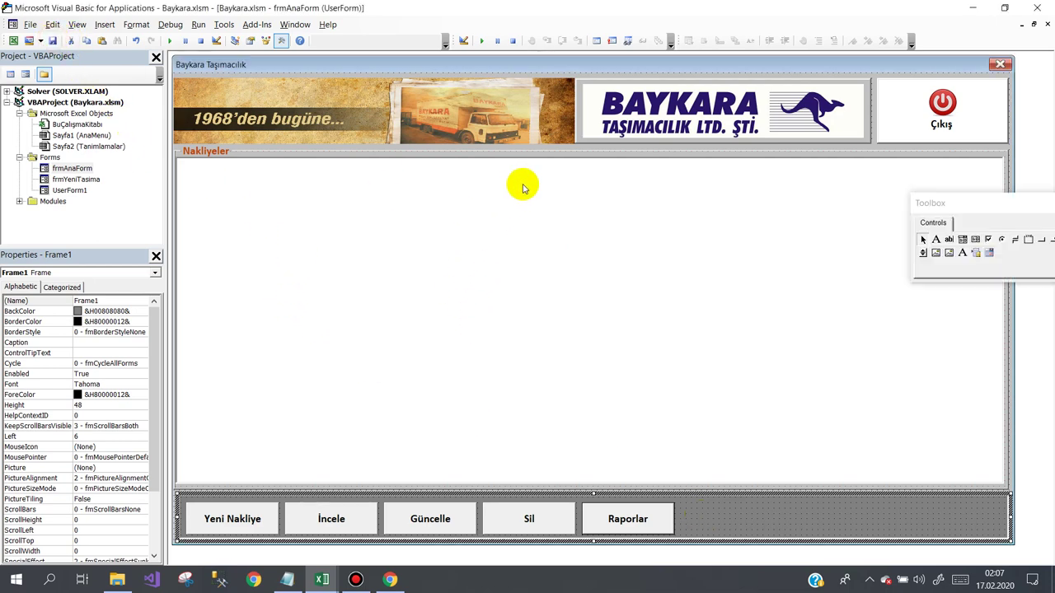
{"action": "left_click", "coordinate": [322, 579]}
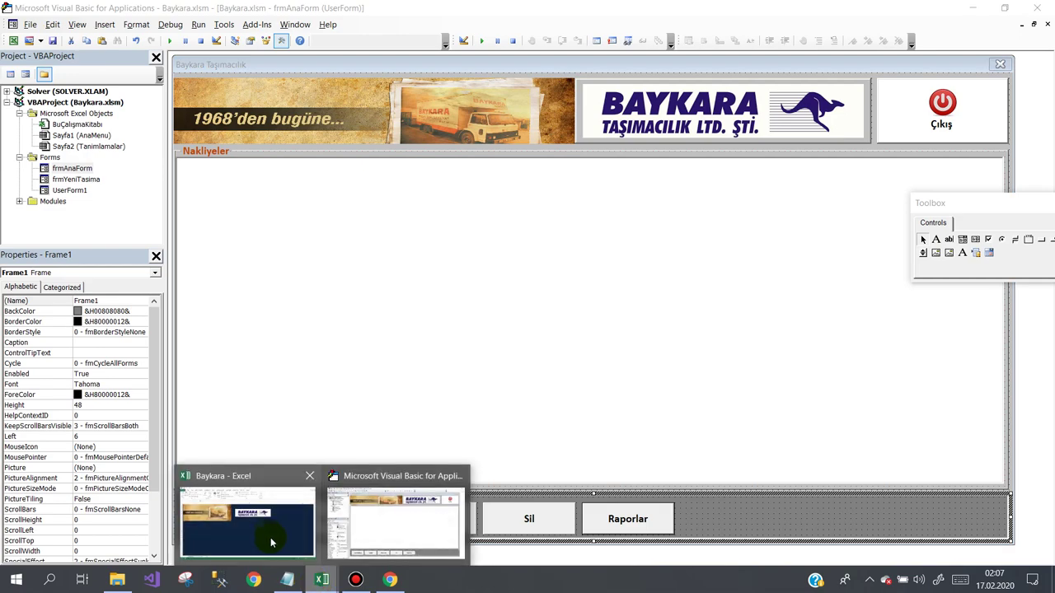
{"action": "left_click", "coordinate": [271, 541]}
- Test-run the main form and Yeni Taşıma form, close them, and return to the VBA editor
{"action": "left_click", "coordinate": [510, 256]}
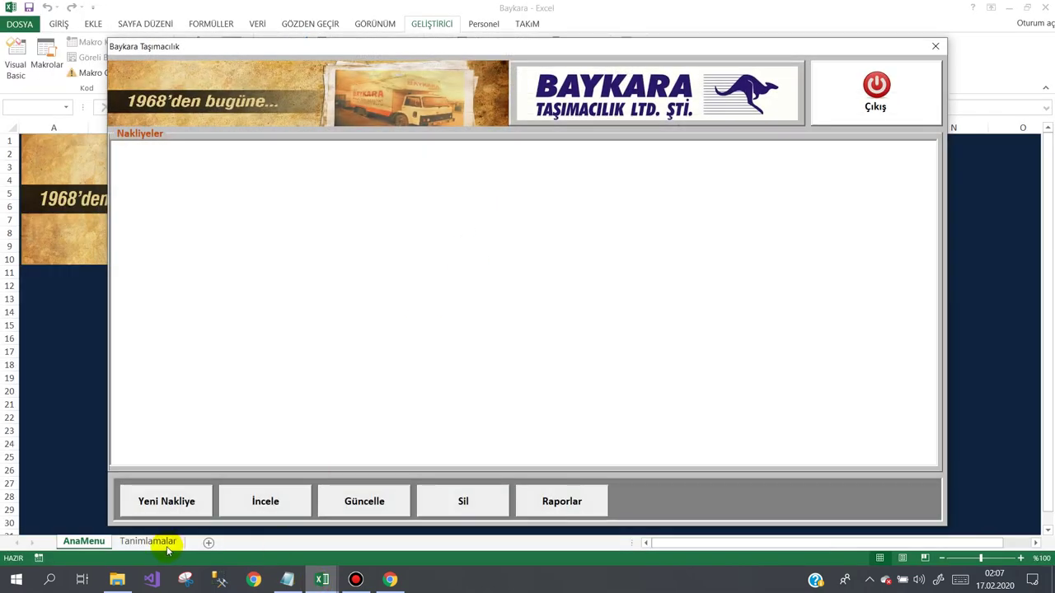
{"action": "left_click", "coordinate": [169, 499]}
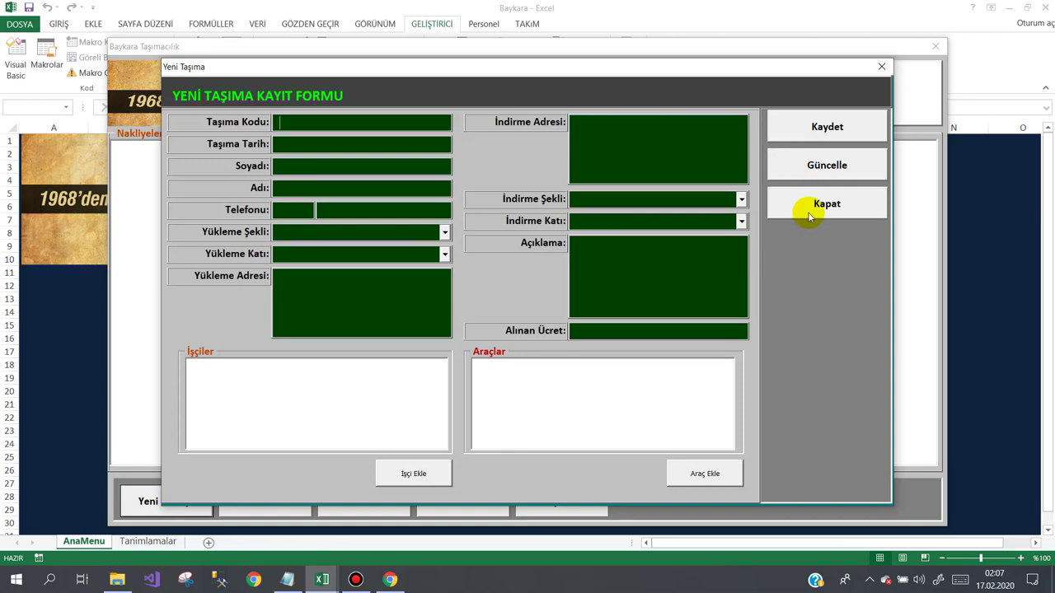
{"action": "left_click", "coordinate": [809, 216]}
{"action": "left_click", "coordinate": [834, 112]}
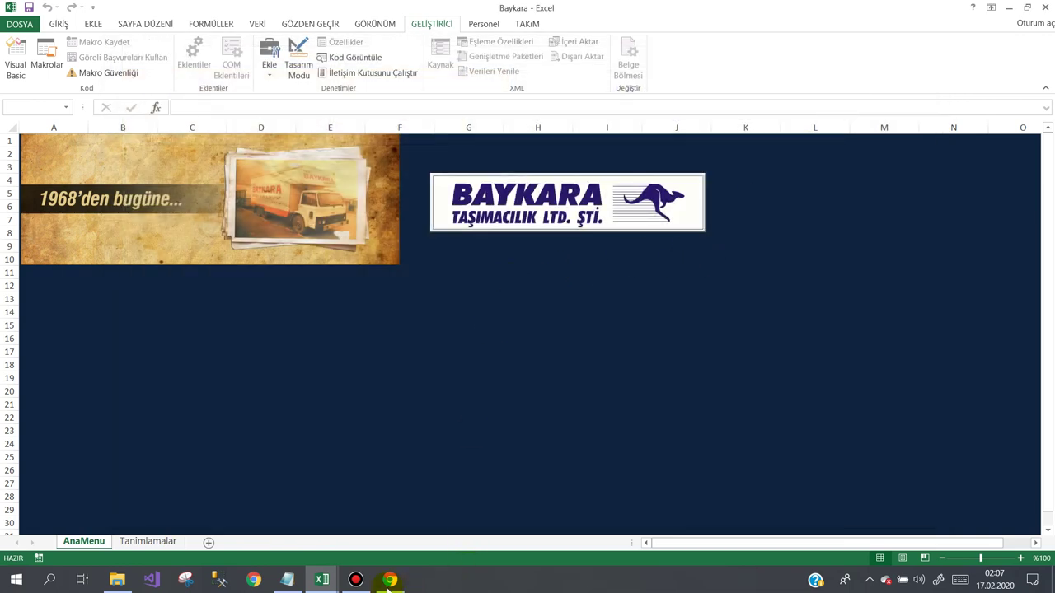
{"action": "mouse_move", "coordinate": [321, 580]}
{"action": "left_click", "coordinate": [285, 516]}
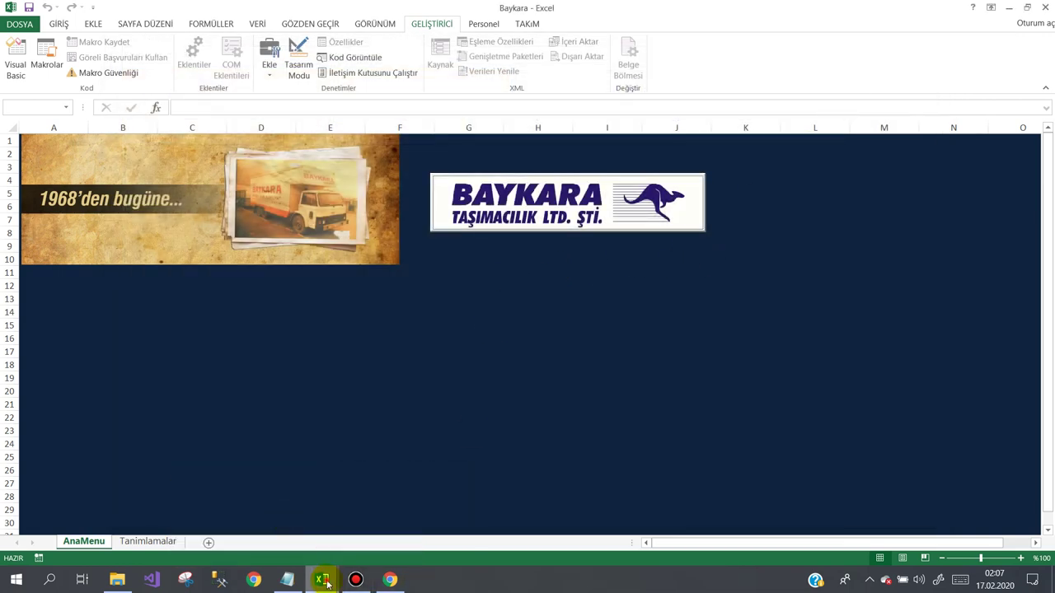
{"action": "left_click", "coordinate": [384, 516]}
- Open frmYeniTasima in the designer and delete its Güncelle button
{"action": "double_click", "coordinate": [87, 180]}
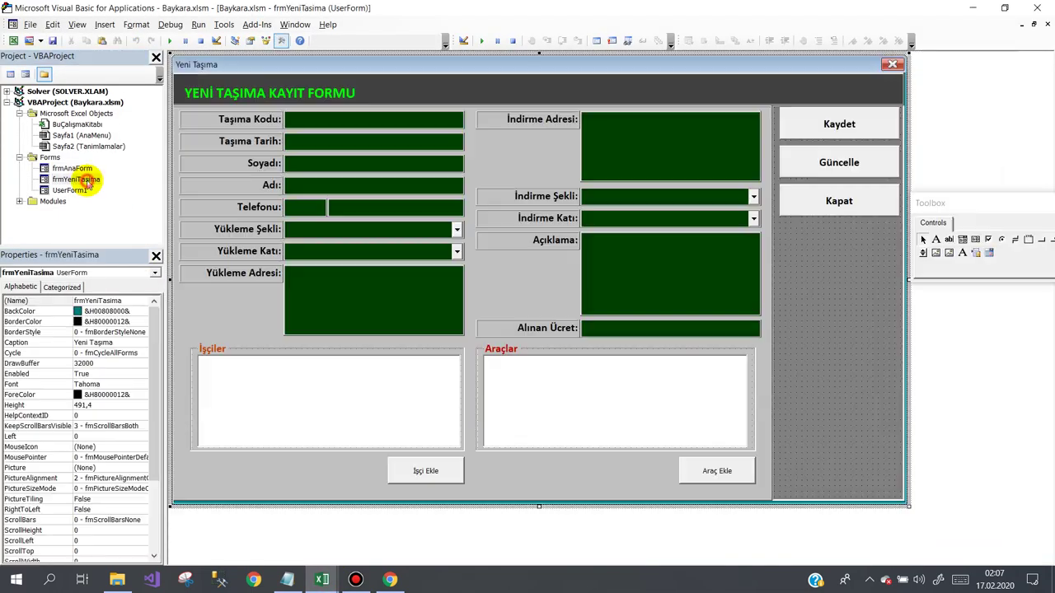
{"action": "left_click", "coordinate": [838, 168]}
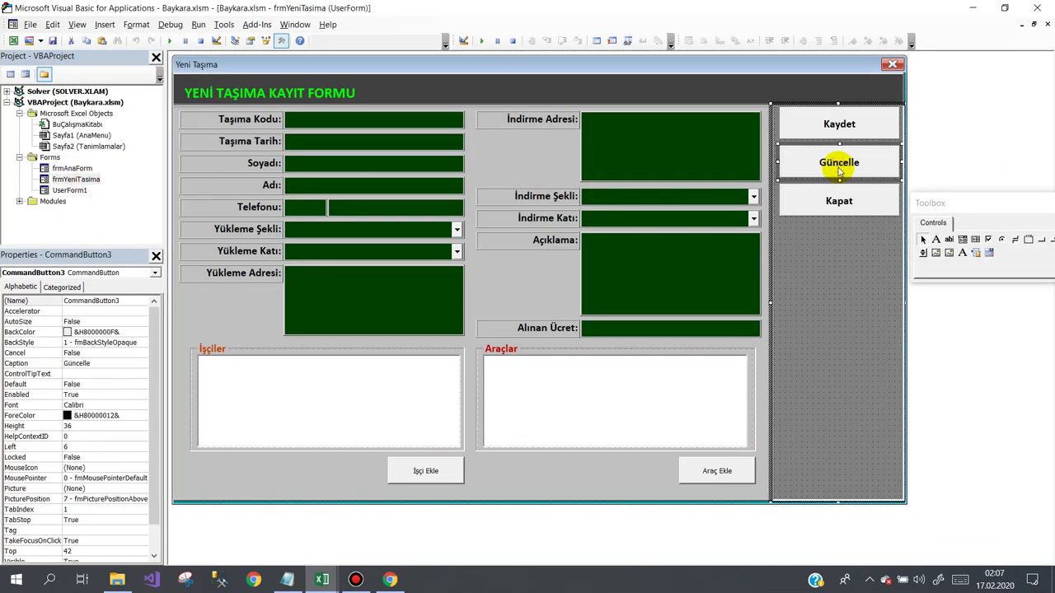
{"action": "key", "text": "Delete"}
- Move Kapat up under Kaydet, rename it İptal, and align both buttons
{"action": "left_click", "coordinate": [839, 198]}
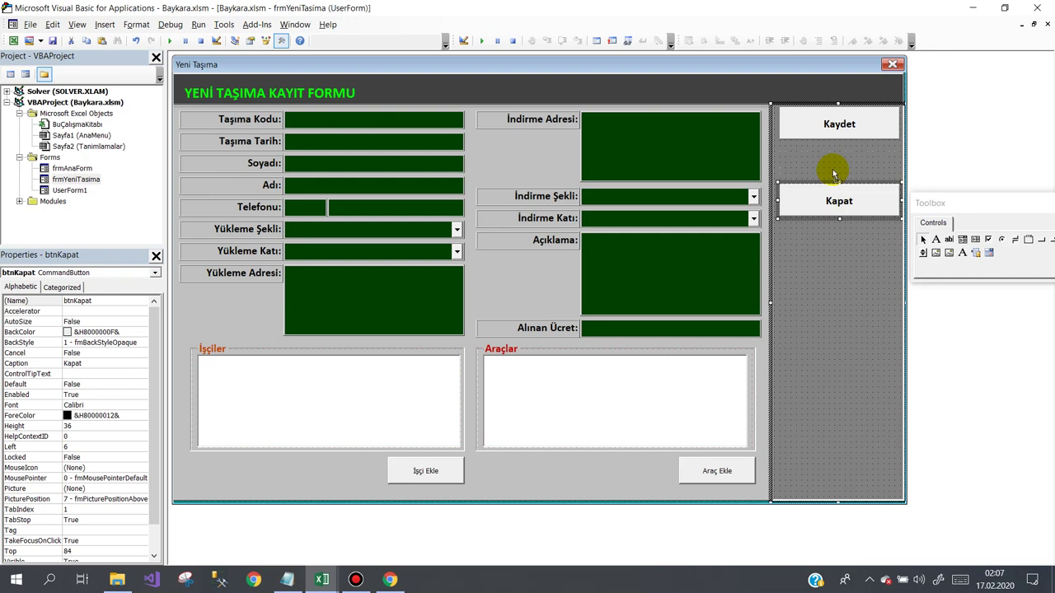
{"action": "left_click_drag", "start_coordinate": [834, 172], "coordinate": [800, 161]}
{"action": "left_click", "coordinate": [869, 165]}
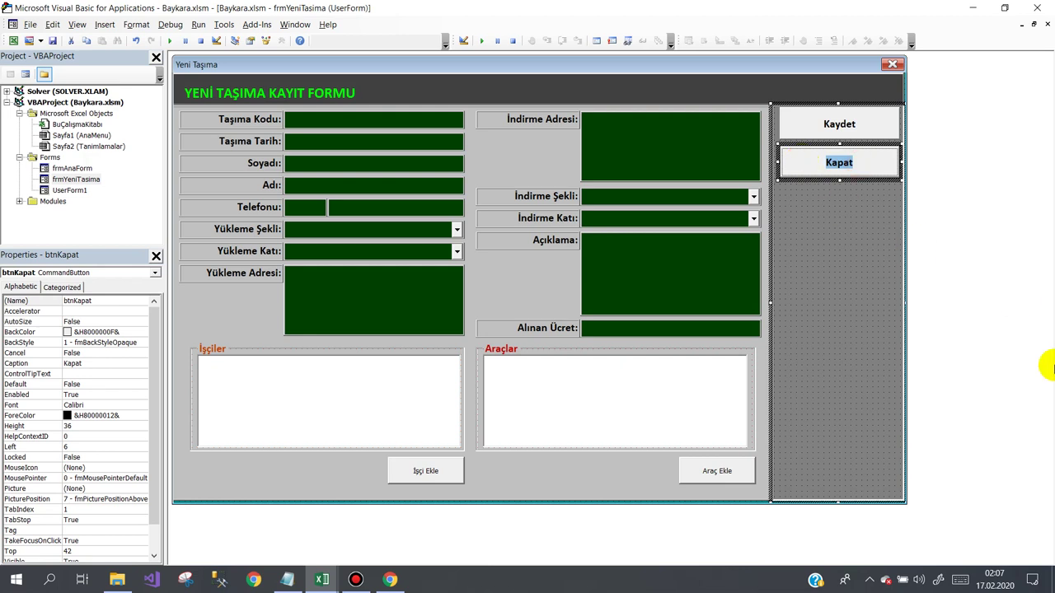
{"action": "type", "text": "İptal"}
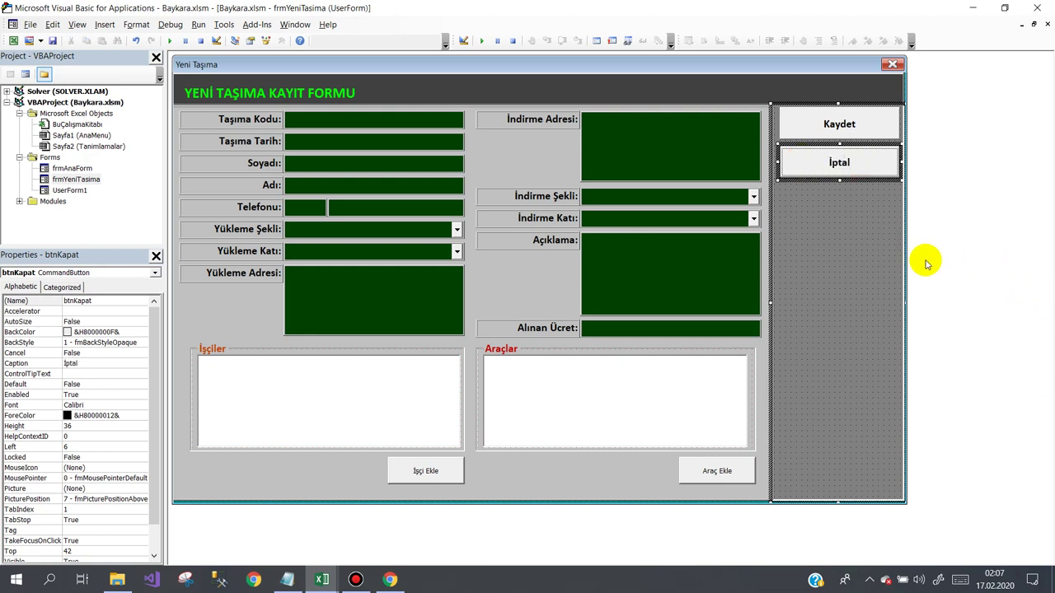
{"action": "left_click", "coordinate": [864, 254]}
{"action": "left_click_drag", "start_coordinate": [833, 162], "coordinate": [837, 173]}
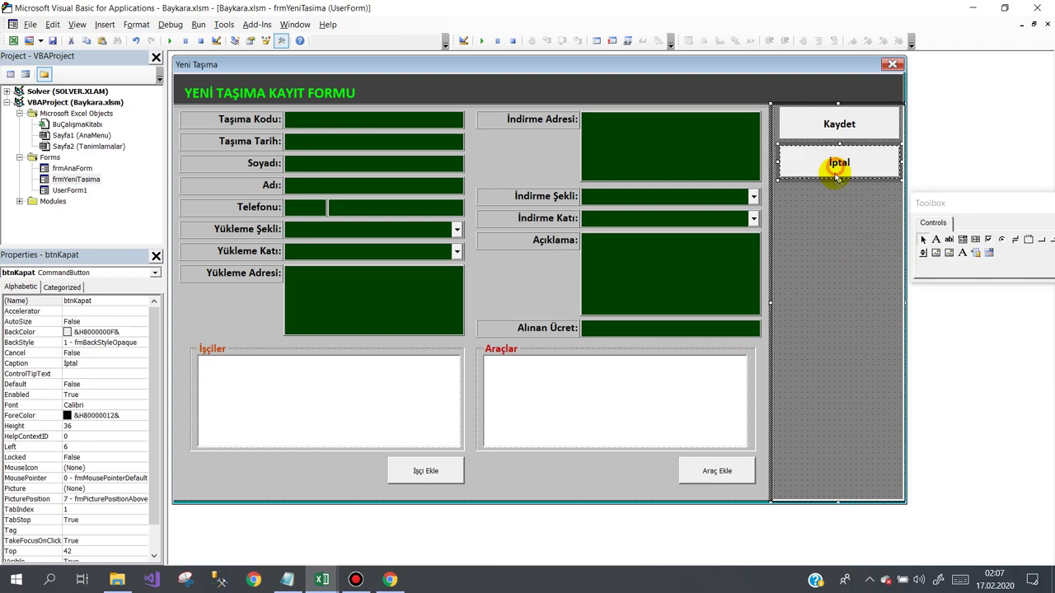
{"action": "left_click", "coordinate": [829, 129]}
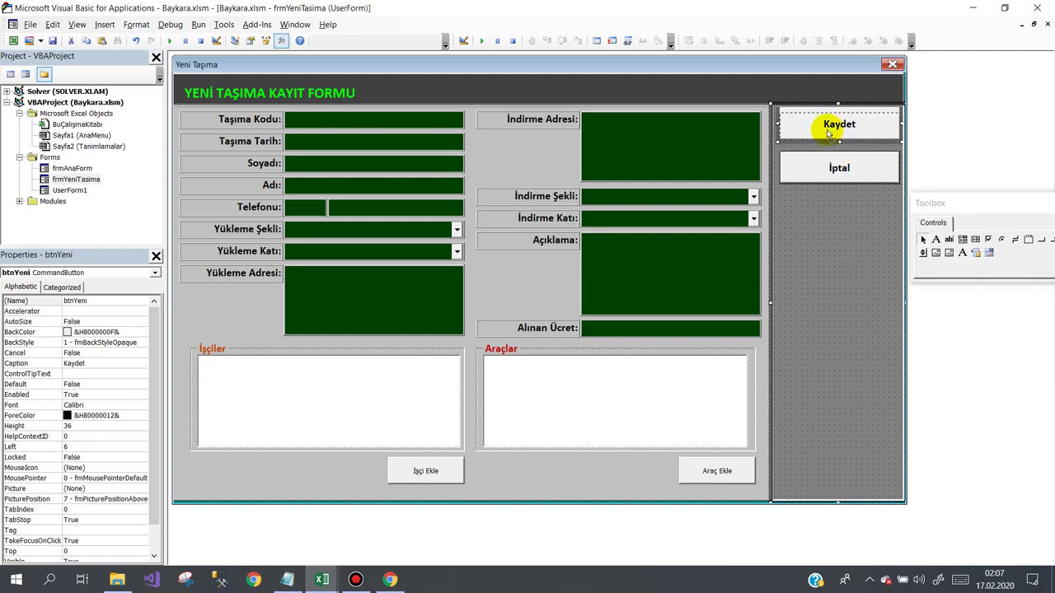
{"action": "left_click_drag", "start_coordinate": [829, 134], "coordinate": [831, 139]}
{"action": "left_click", "coordinate": [829, 221]}
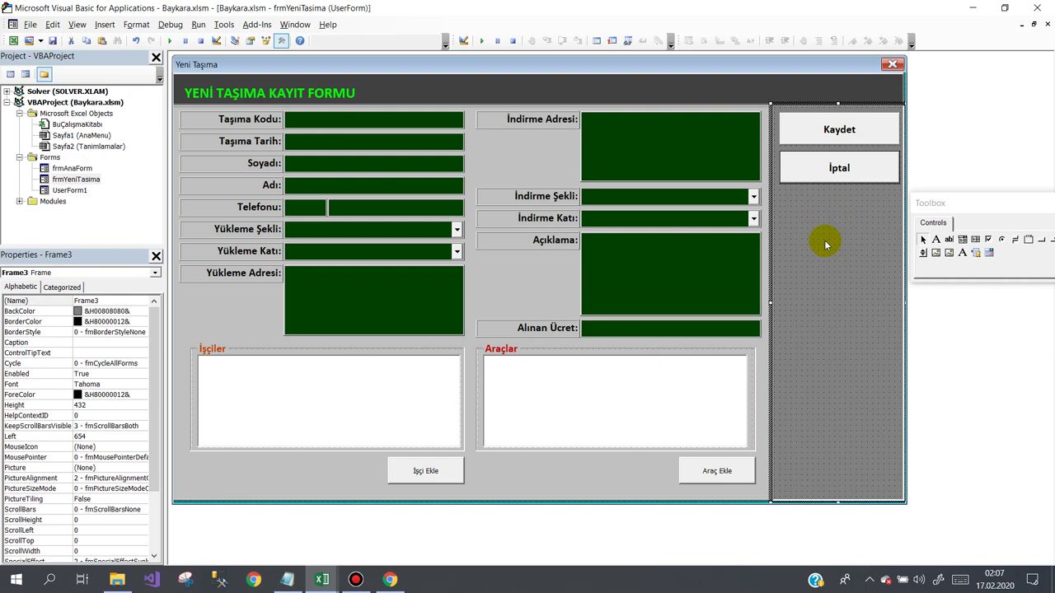
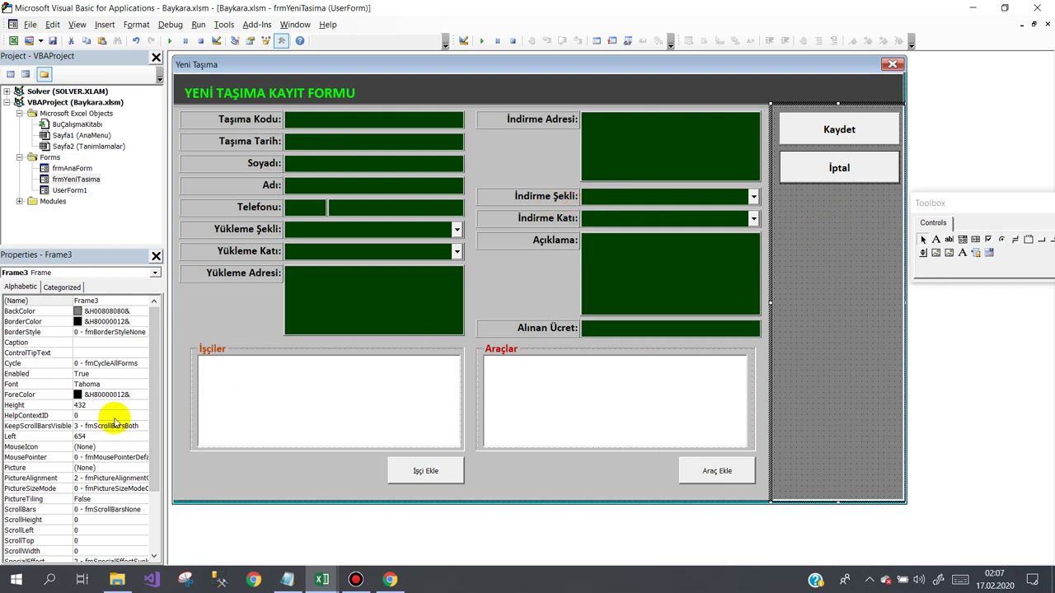
- Run the Baykara Taşımacılık main form in Excel, open Yeni Nakliye and try İşçi Ekle
{"action": "left_click", "coordinate": [322, 579]}
{"action": "left_click", "coordinate": [246, 534]}
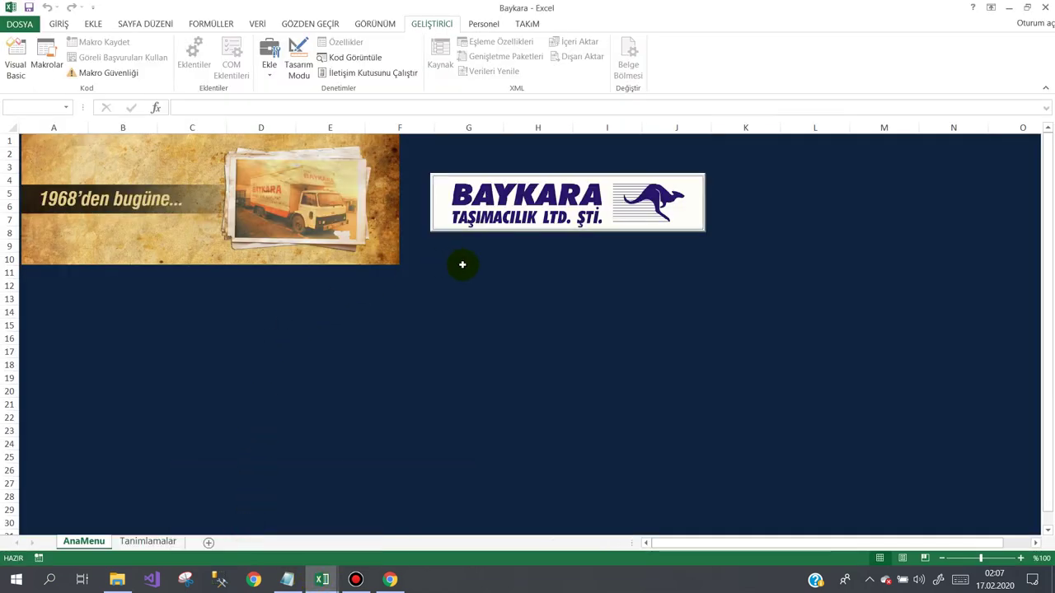
{"action": "left_click", "coordinate": [502, 206]}
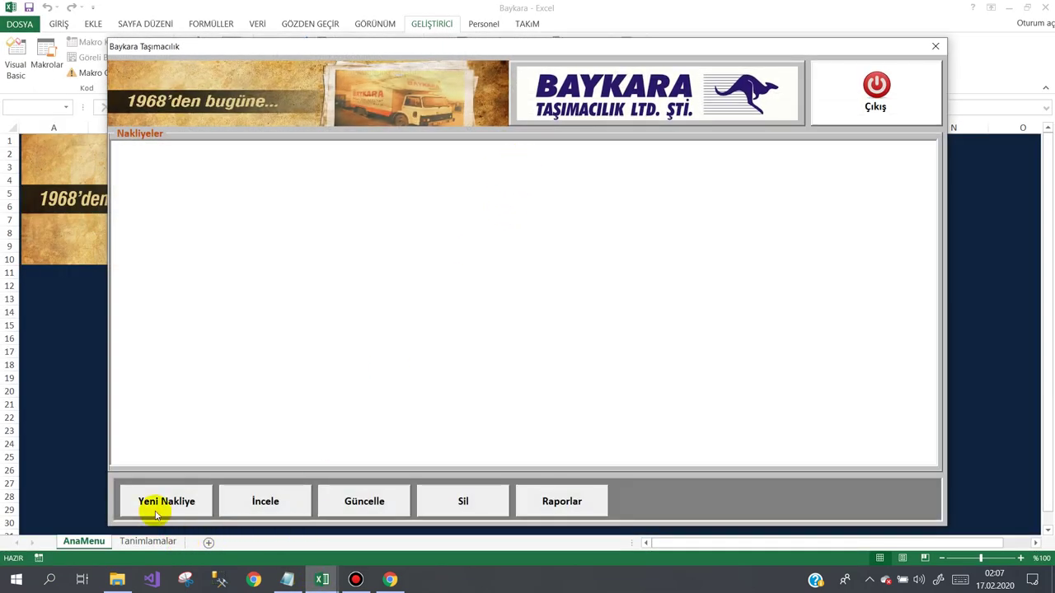
{"action": "left_click", "coordinate": [153, 500]}
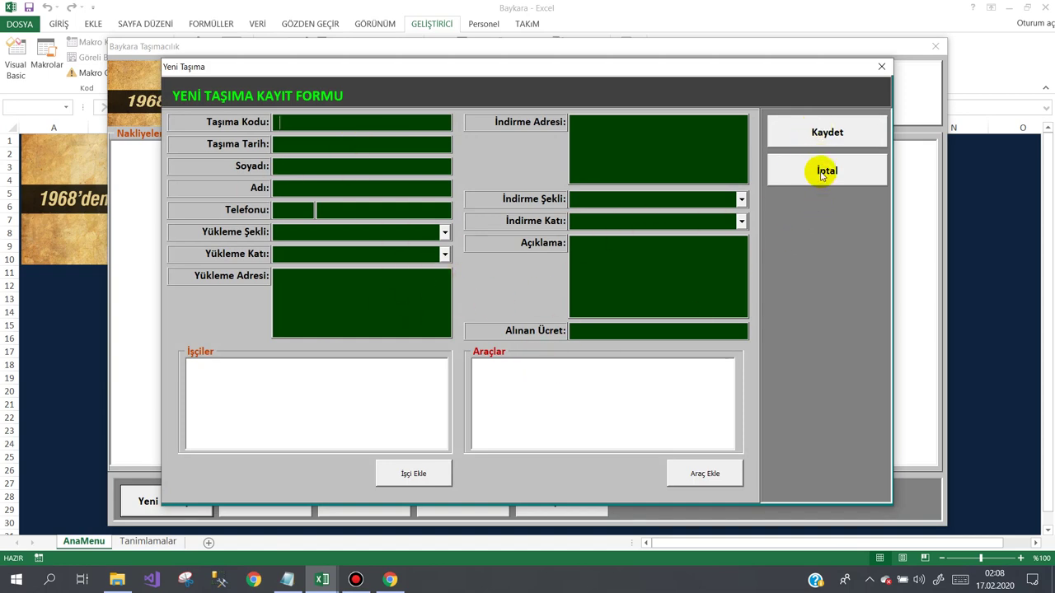
{"action": "left_click", "coordinate": [402, 476]}
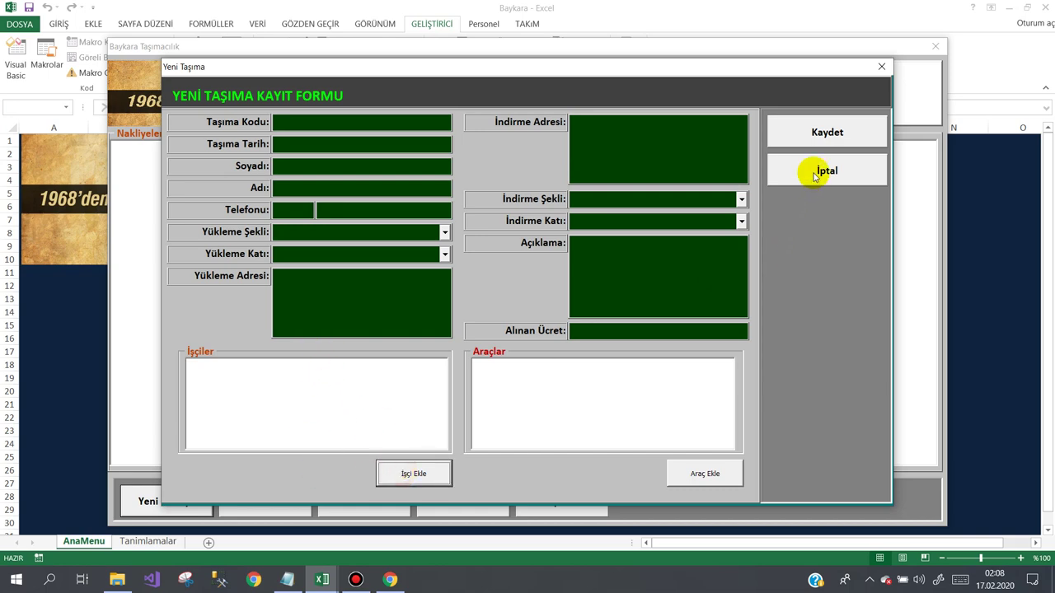
- Close the shipment form with İptal and the main form with Çıkış, then go back to VBA
{"action": "left_click", "coordinate": [817, 170]}
{"action": "left_click", "coordinate": [834, 103]}
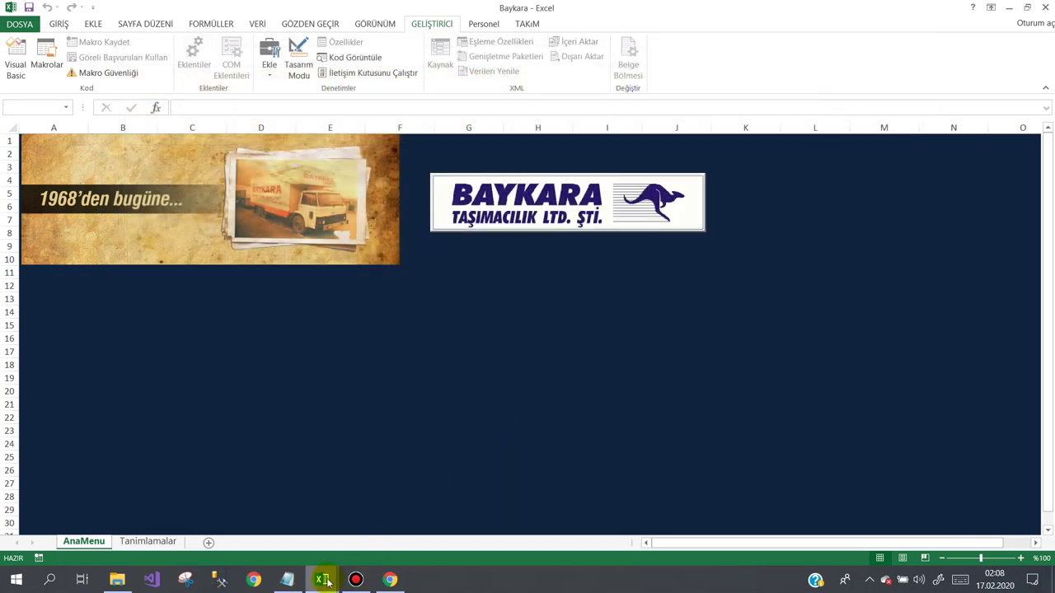
{"action": "mouse_move", "coordinate": [322, 580]}
{"action": "left_click", "coordinate": [377, 523]}
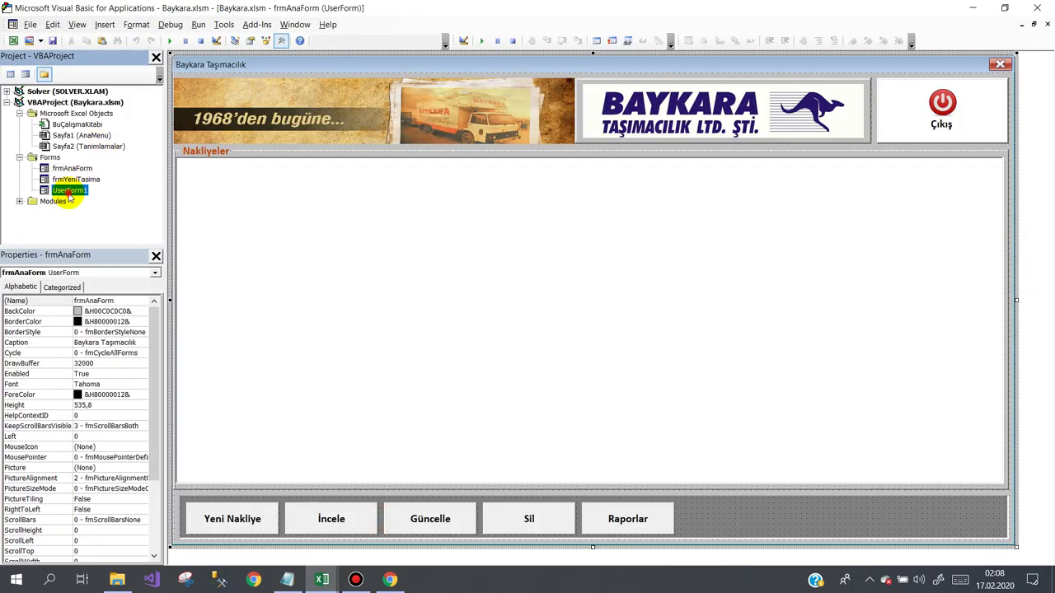
- Open UserForm1 in the designer and name it FrmCalisanlar
{"action": "double_click", "coordinate": [69, 189]}
{"action": "left_click", "coordinate": [58, 300]}
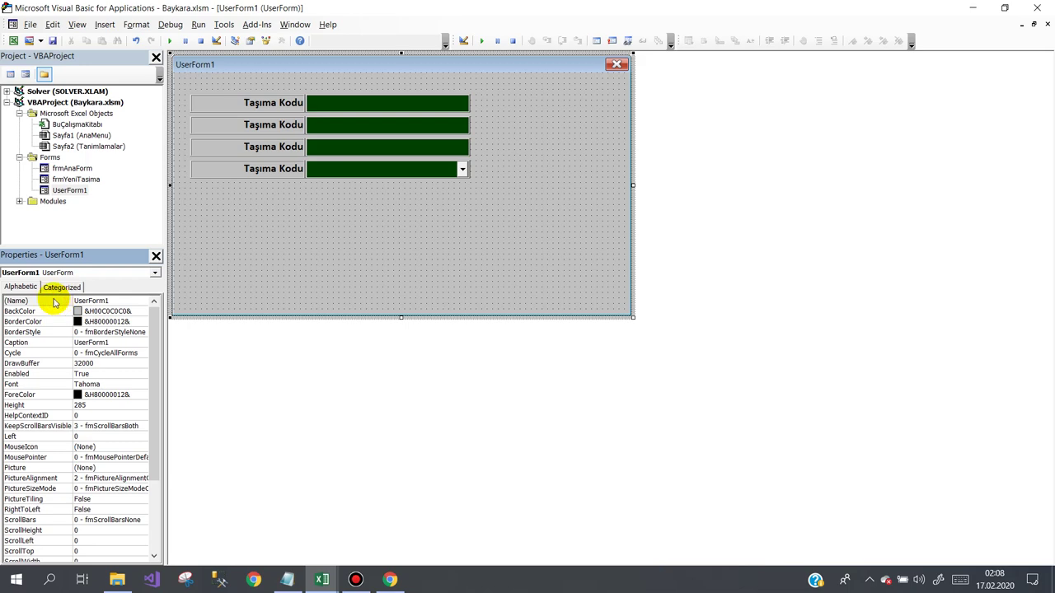
{"action": "type", "text": "FrmCalisanlar"}
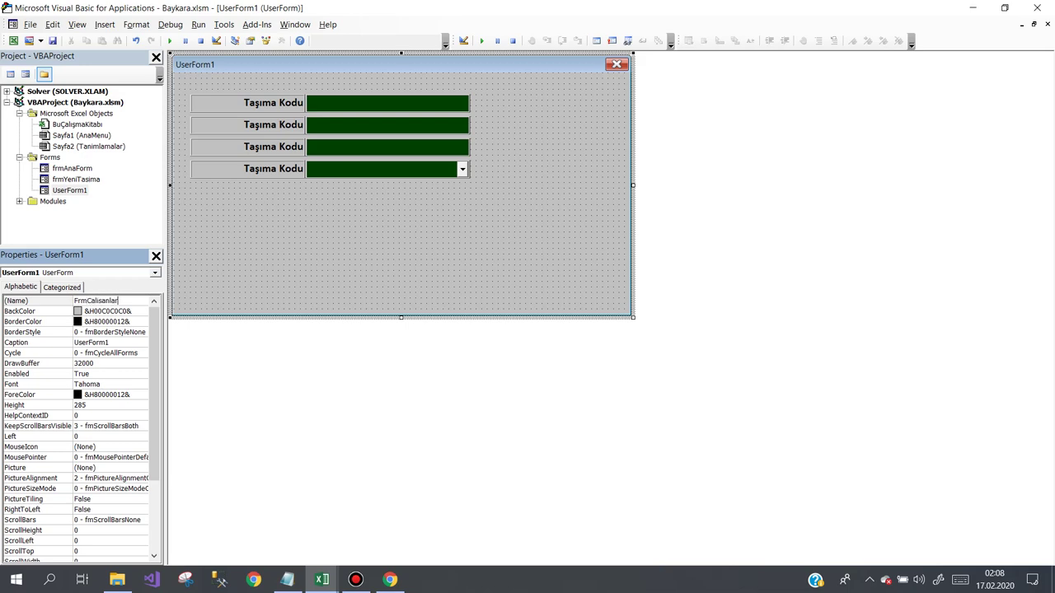
{"action": "left_click", "coordinate": [41, 300]}
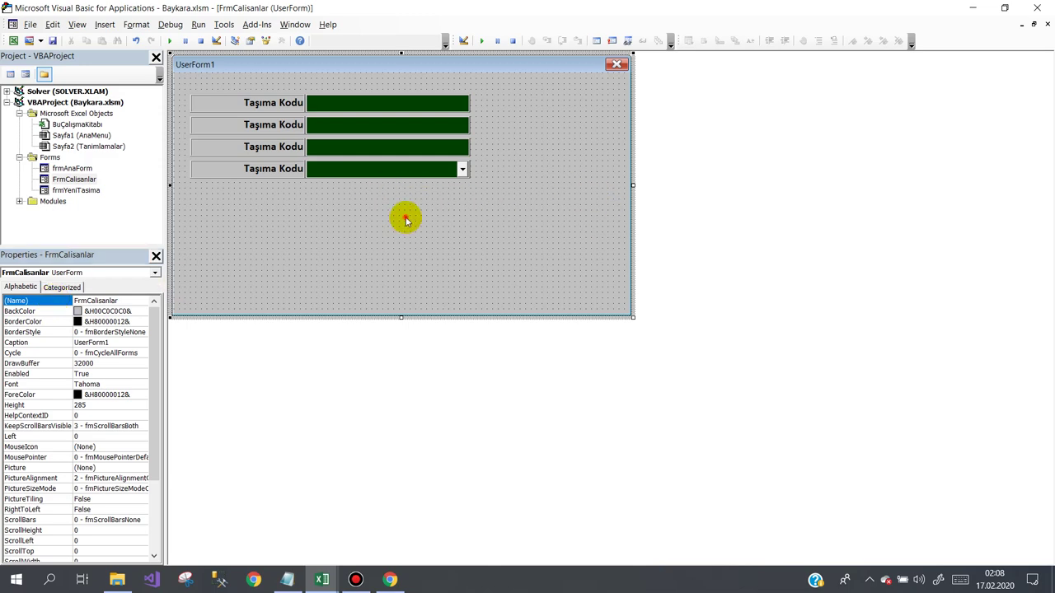
- Change the form's name from FrmCalisanlar to FrmCalisanTanimlama
{"action": "left_click_drag", "start_coordinate": [405, 221], "coordinate": [203, 106]}
{"action": "left_click", "coordinate": [265, 238]}
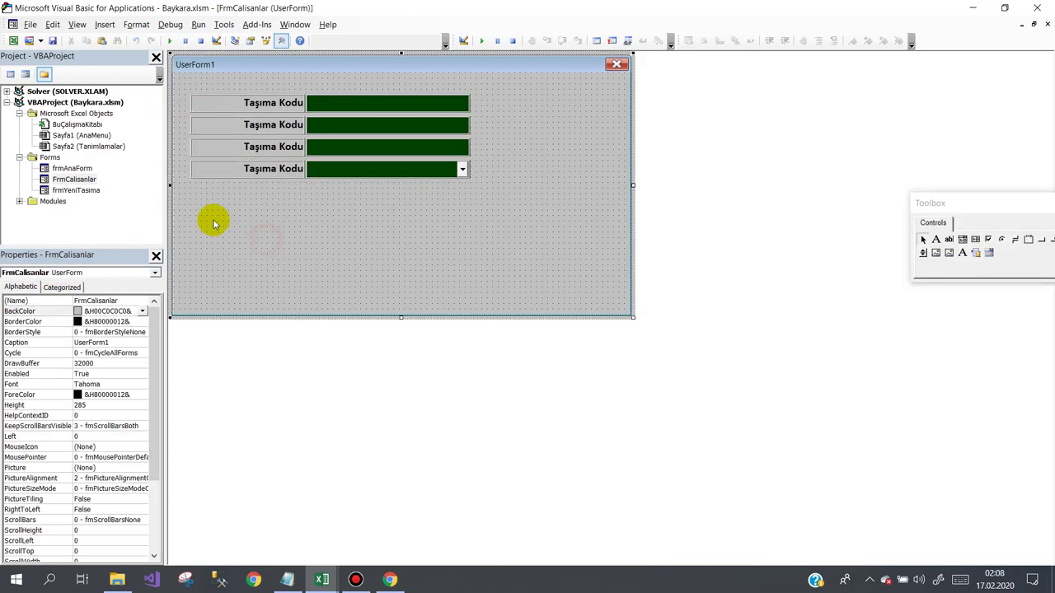
{"action": "left_click", "coordinate": [40, 40]}
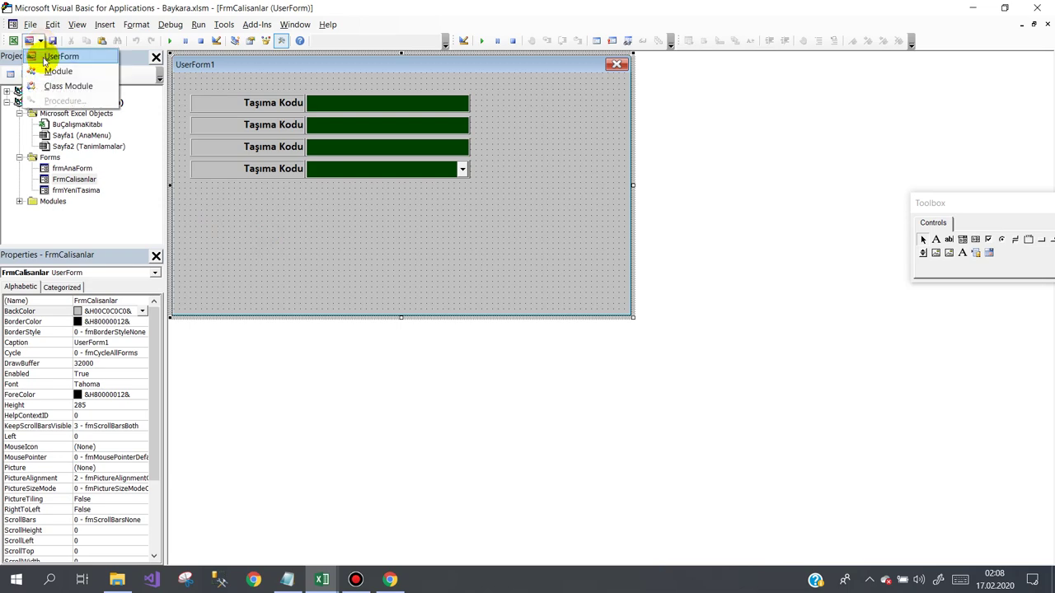
{"action": "left_click", "coordinate": [95, 297]}
{"action": "left_click_drag", "start_coordinate": [109, 300], "coordinate": [170, 288]}
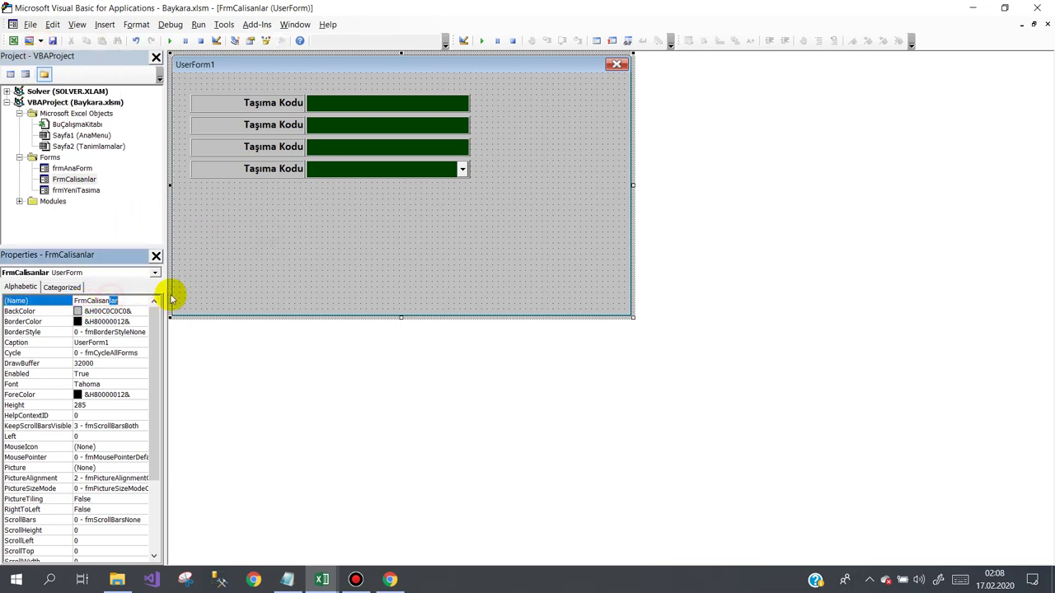
{"action": "type", "text": "Ek"}
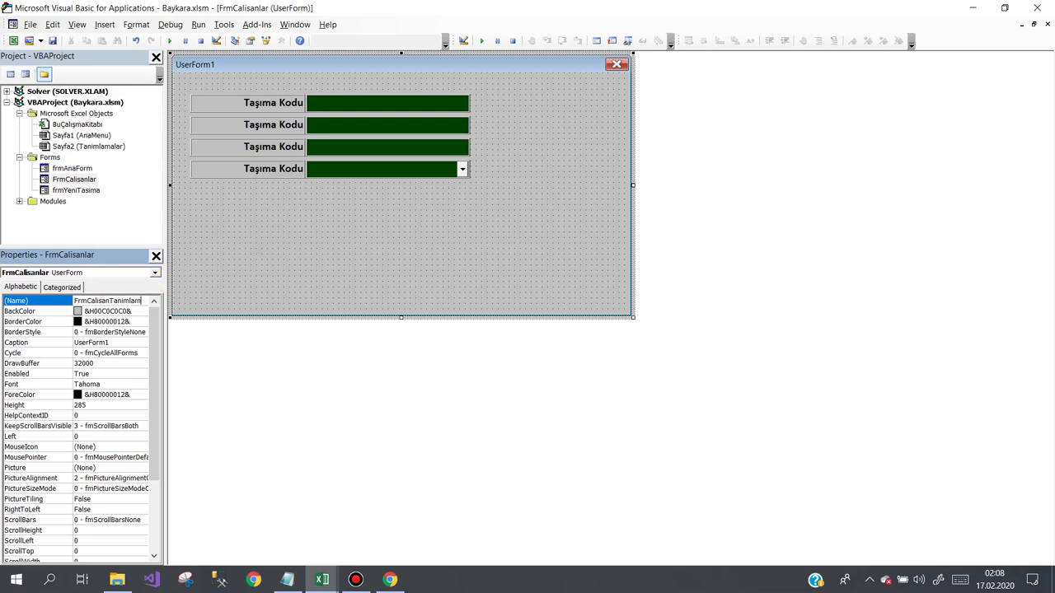
{"action": "key", "text": "Return"}
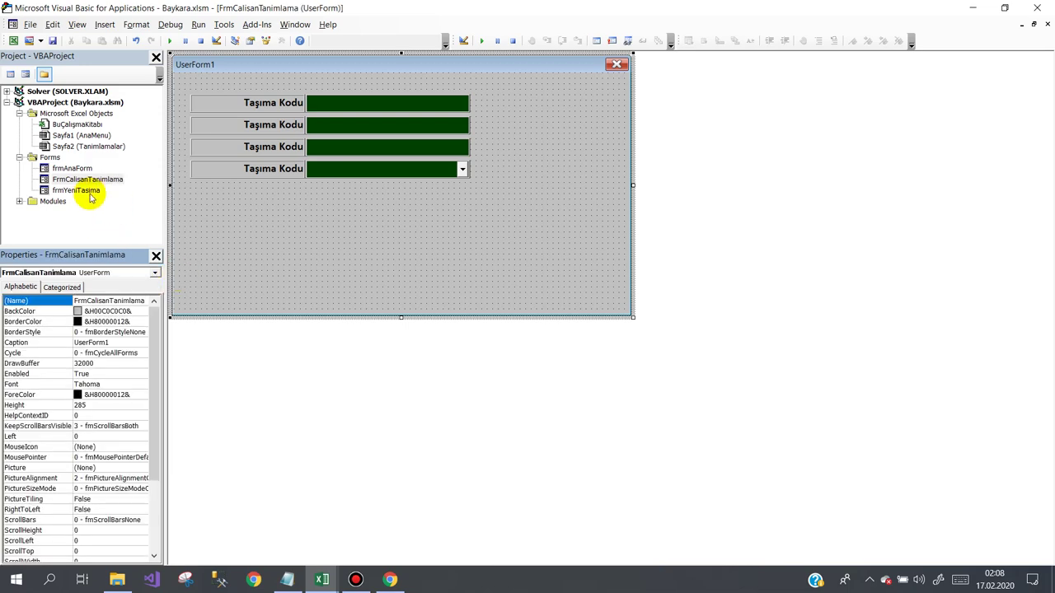
{"action": "left_click", "coordinate": [233, 216]}
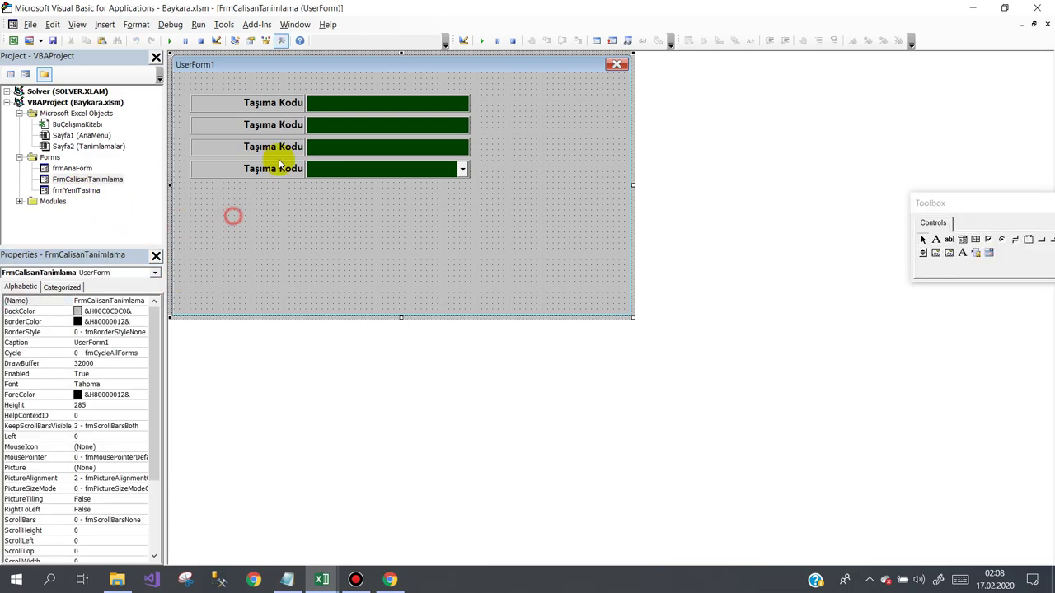
- Change the first two Taşıma Kodu label captions to Sicil No: and Soyadı:
{"action": "left_click", "coordinate": [260, 109]}
{"action": "left_click", "coordinate": [272, 107]}
{"action": "double_click", "coordinate": [261, 104]}
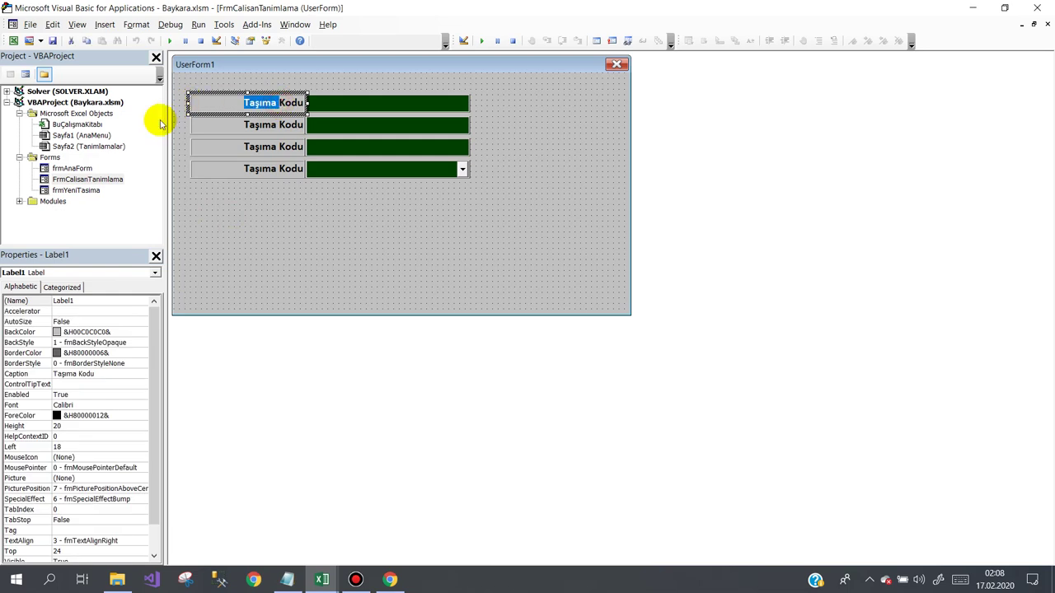
{"action": "key", "text": "BackSpace"}
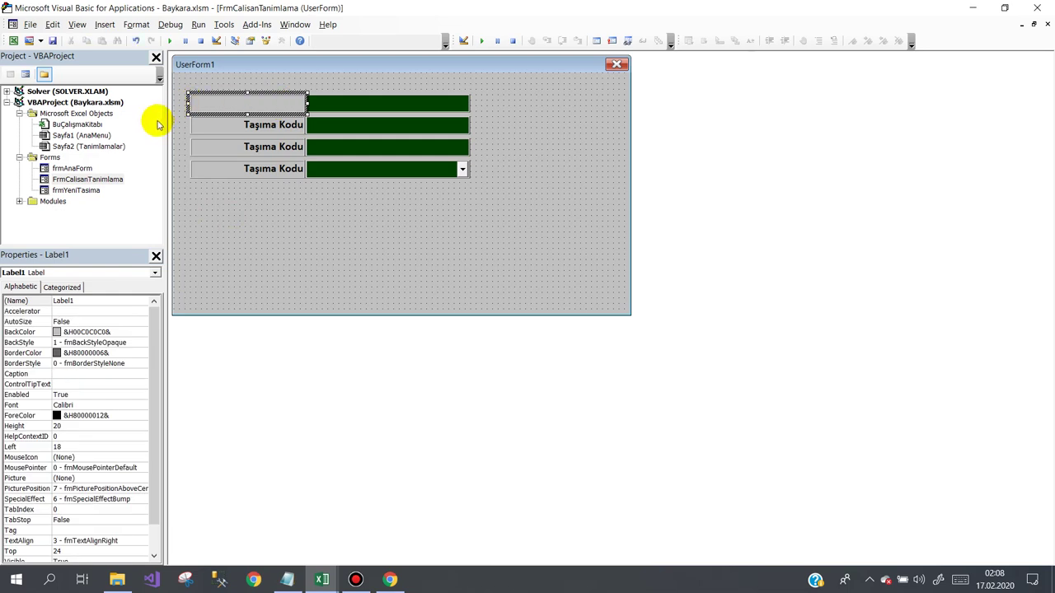
{"action": "type", "text": "Sicil No:"}
{"action": "left_click", "coordinate": [247, 122]}
{"action": "left_click", "coordinate": [241, 129]}
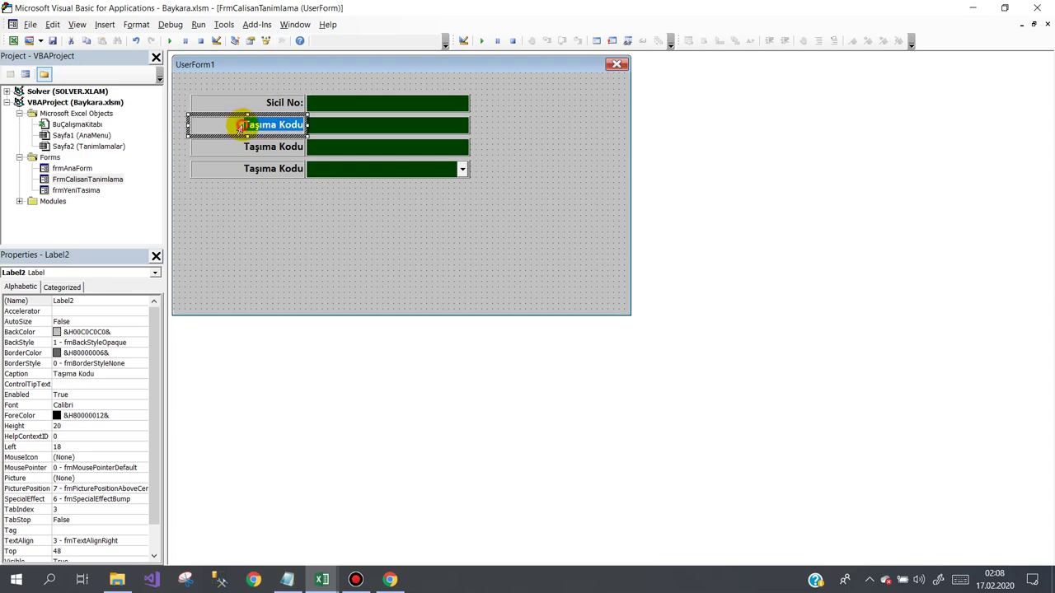
{"action": "type", "text": "A"}
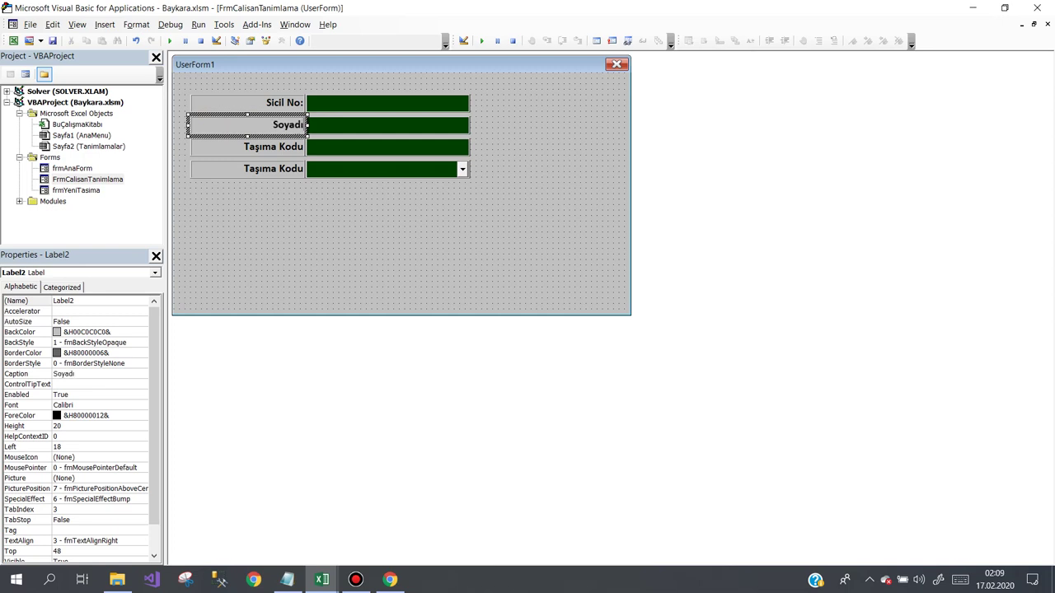
{"action": "type", "text": ":"}
- Rename the third and fourth labels to Adı: and Telefonu:
{"action": "left_click", "coordinate": [247, 149]}
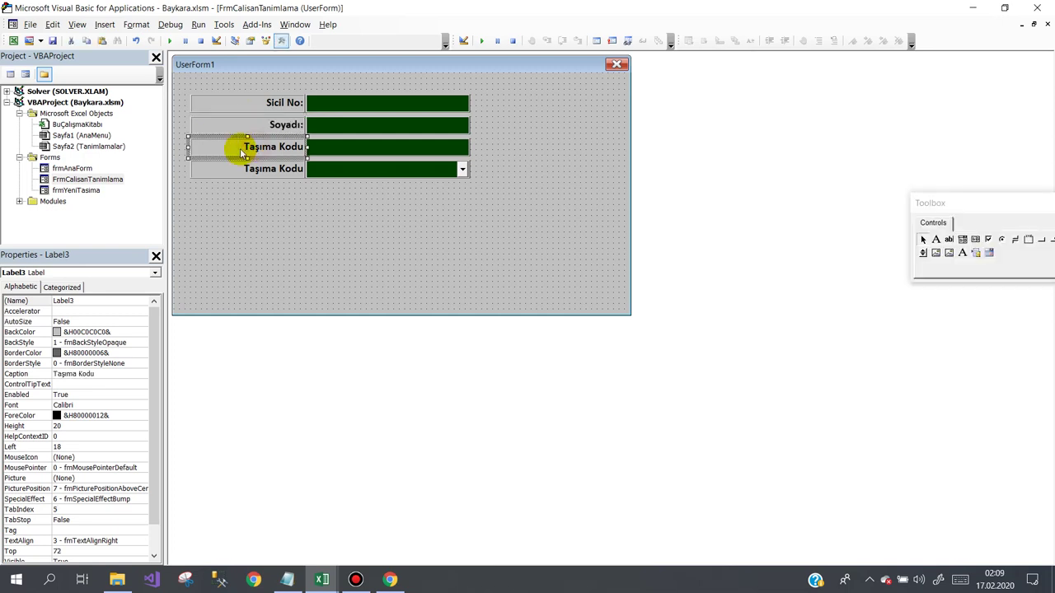
{"action": "left_click", "coordinate": [247, 149]}
{"action": "type", "text": "Adı:"}
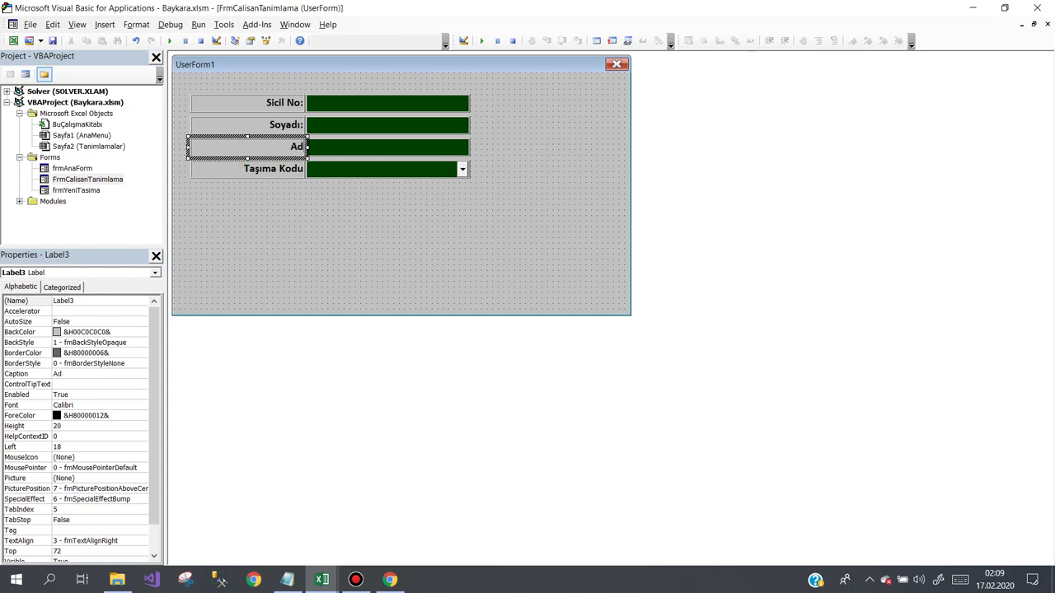
{"action": "left_click", "coordinate": [247, 171]}
{"action": "left_click", "coordinate": [241, 173]}
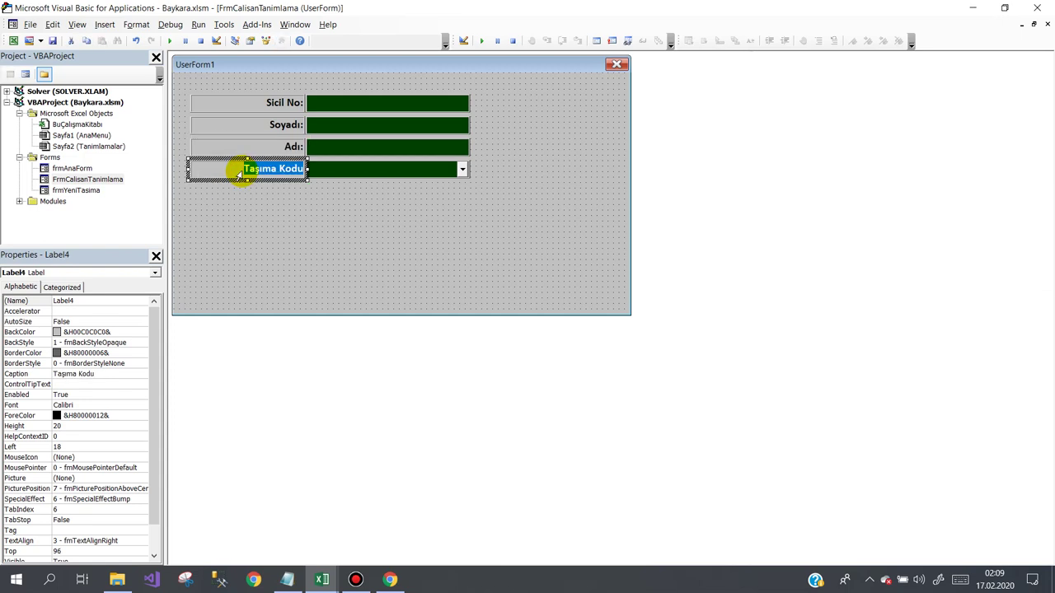
{"action": "type", "text": "Telefonu:"}
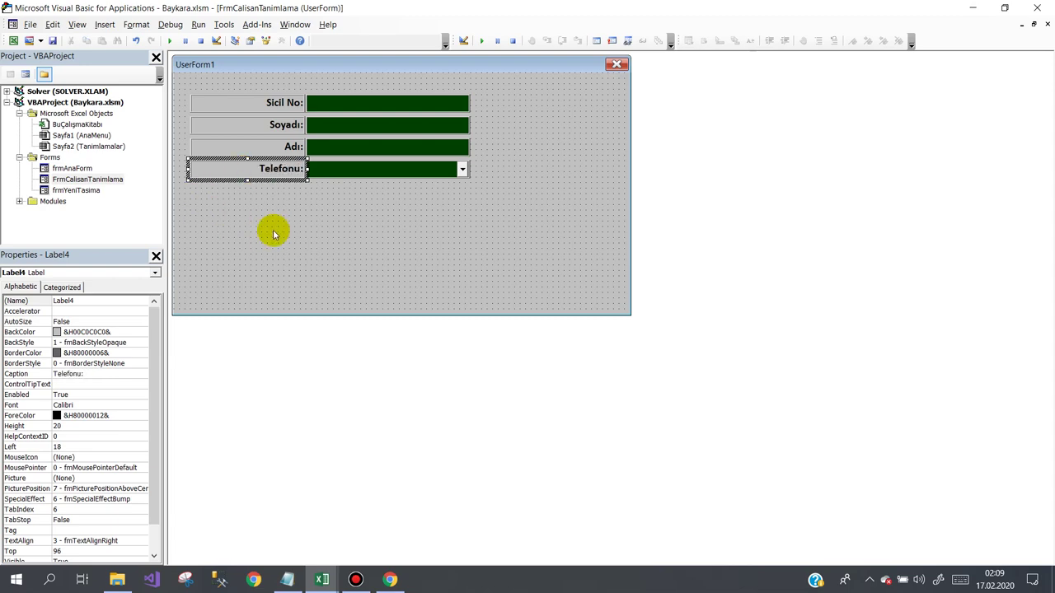
- Replace the Telefonu dropdown with a copy of the Adı text box
{"action": "left_click", "coordinate": [339, 217]}
{"action": "left_click", "coordinate": [365, 167]}
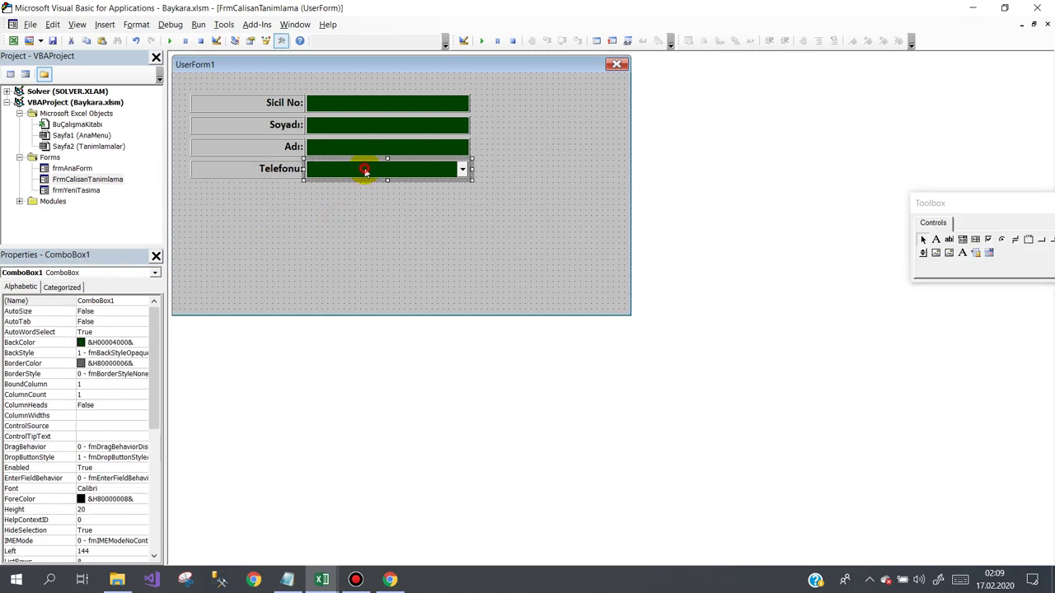
{"action": "key", "text": "Delete"}
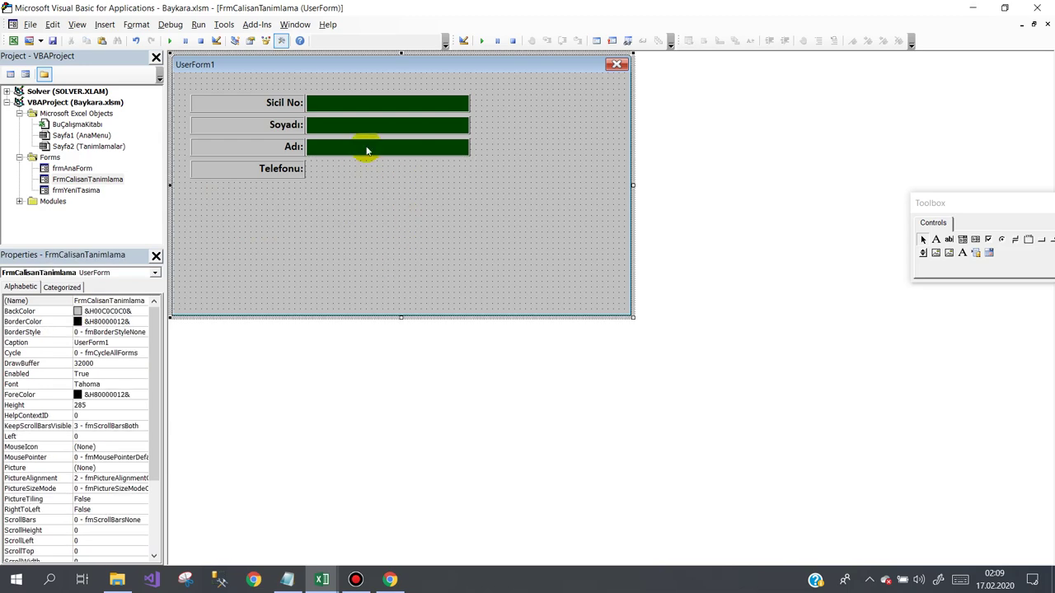
{"action": "left_click", "coordinate": [355, 153]}
{"action": "left_click_drag", "start_coordinate": [349, 156], "coordinate": [349, 180]}
{"action": "left_click", "coordinate": [343, 205]}
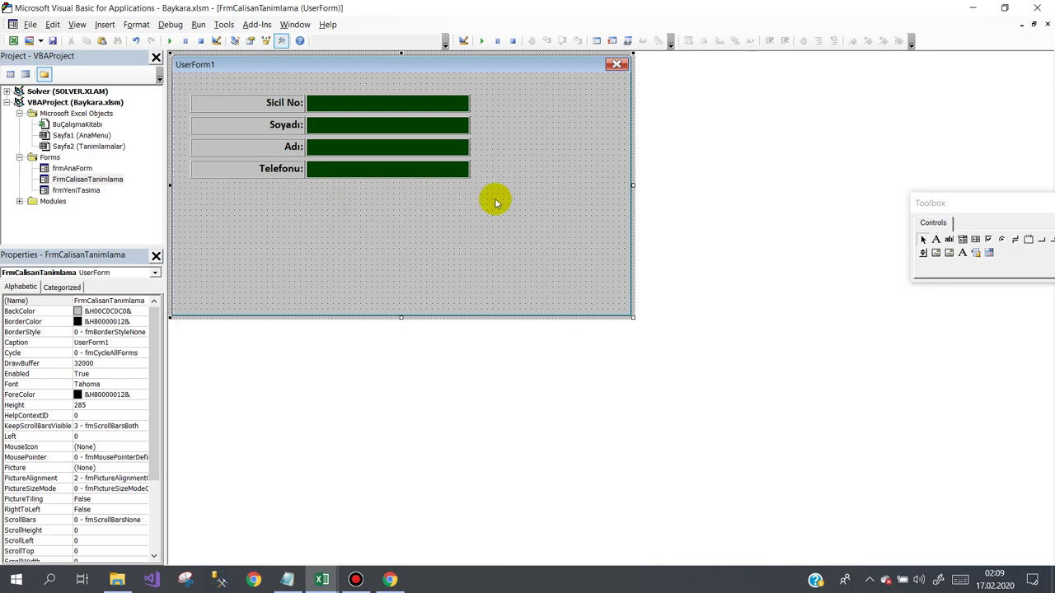
{"action": "left_click_drag", "start_coordinate": [421, 186], "coordinate": [492, 209]}
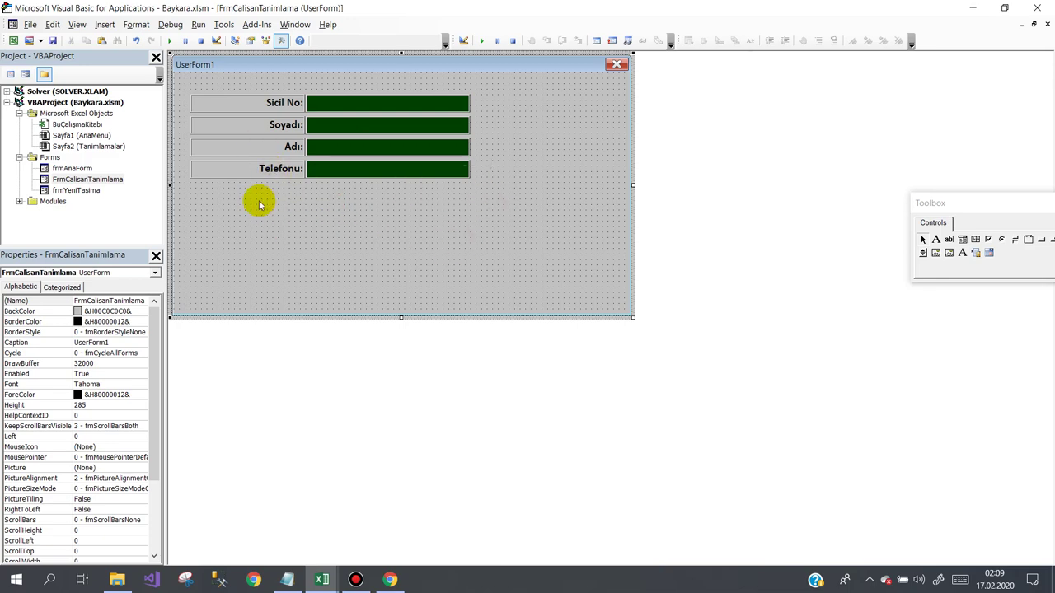
- Move the four label-and-text-box rows to the form's top-left and shrink the form to height 163,2
{"action": "mouse_move", "coordinate": [255, 191]}
{"action": "left_mouse_down"}
{"action": "mouse_move", "coordinate": [238, 110]}
{"action": "mouse_move", "coordinate": [169, 113]}
{"action": "mouse_move", "coordinate": [226, 131]}
{"action": "left_mouse_up"}
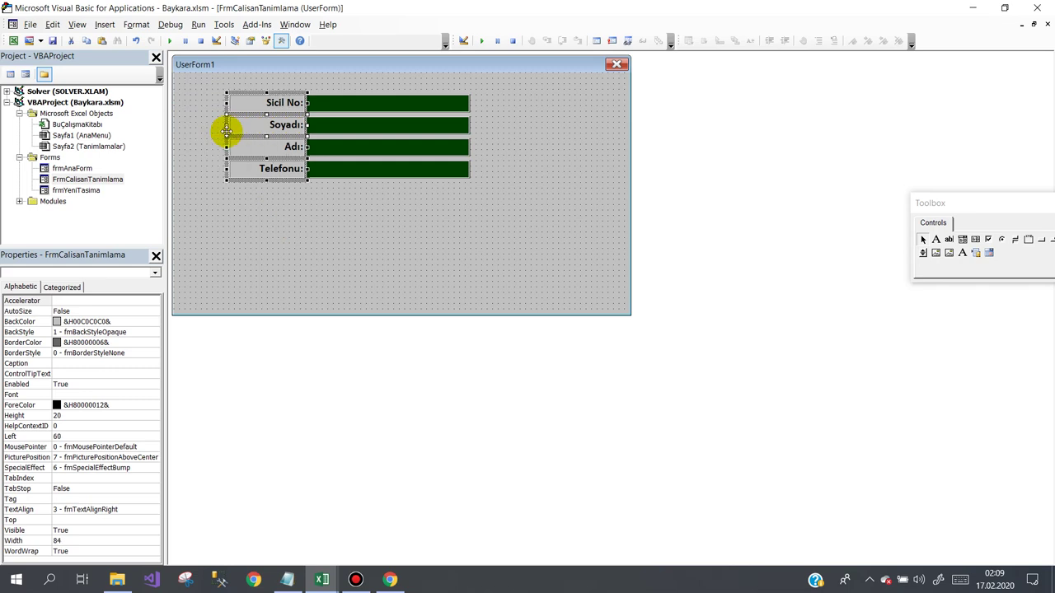
{"action": "left_click_drag", "start_coordinate": [384, 189], "coordinate": [292, 97]}
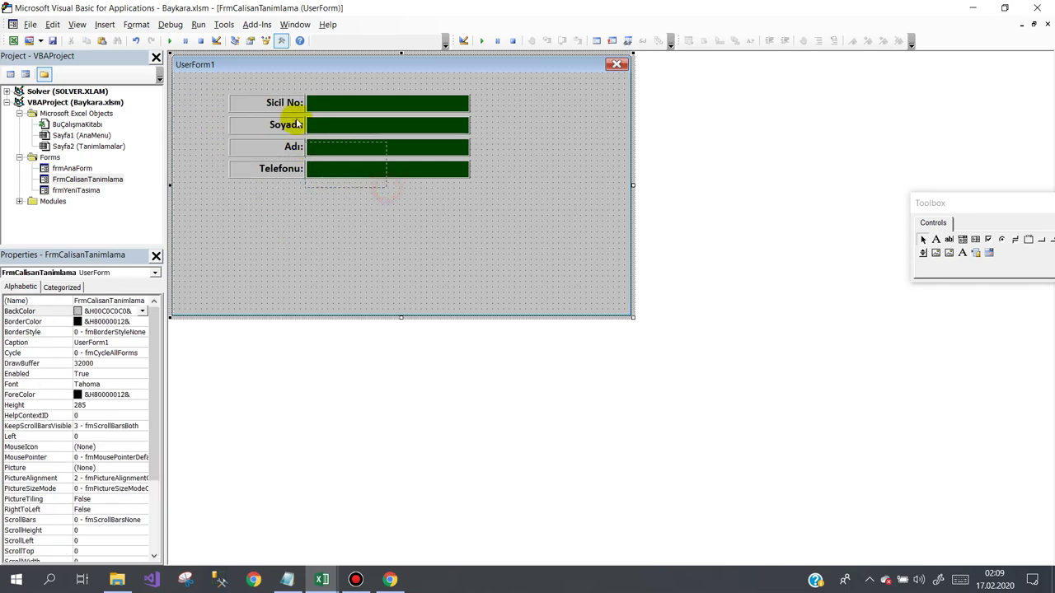
{"action": "left_click_drag", "start_coordinate": [357, 93], "coordinate": [308, 76]}
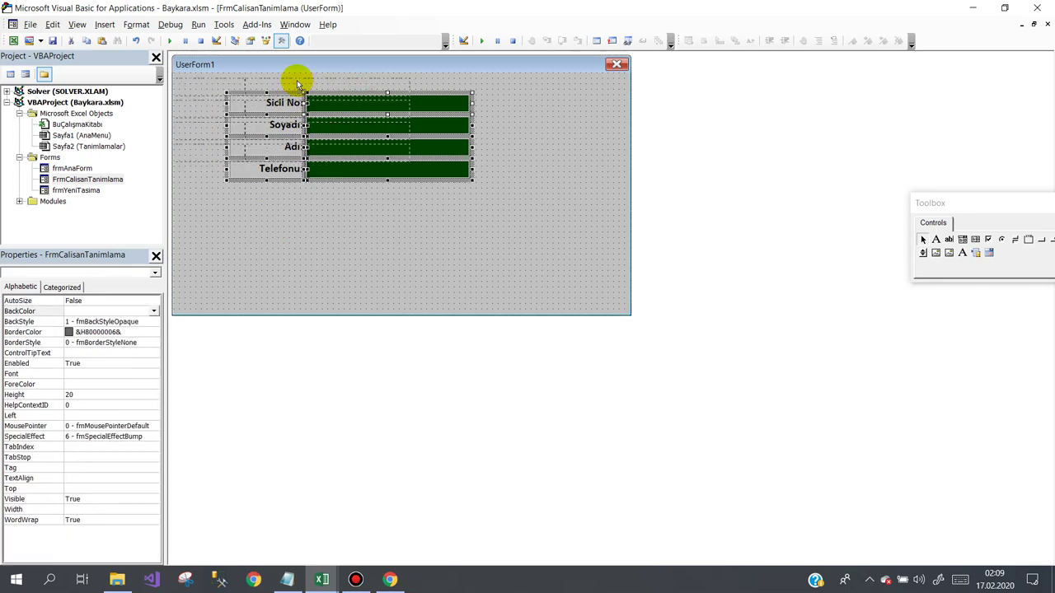
{"action": "left_click", "coordinate": [373, 187]}
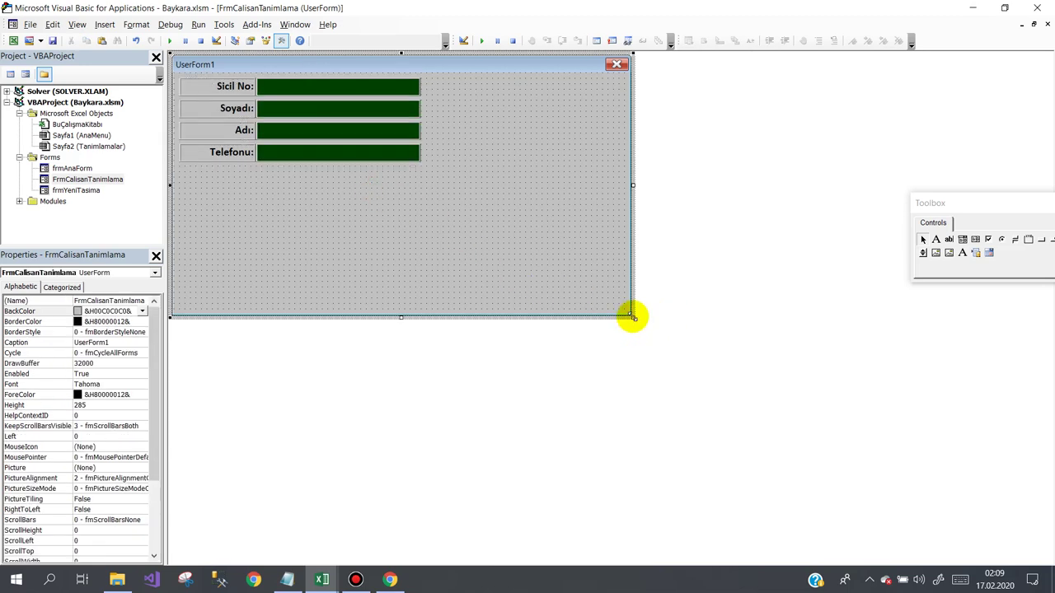
{"action": "left_click_drag", "start_coordinate": [632, 316], "coordinate": [434, 204]}
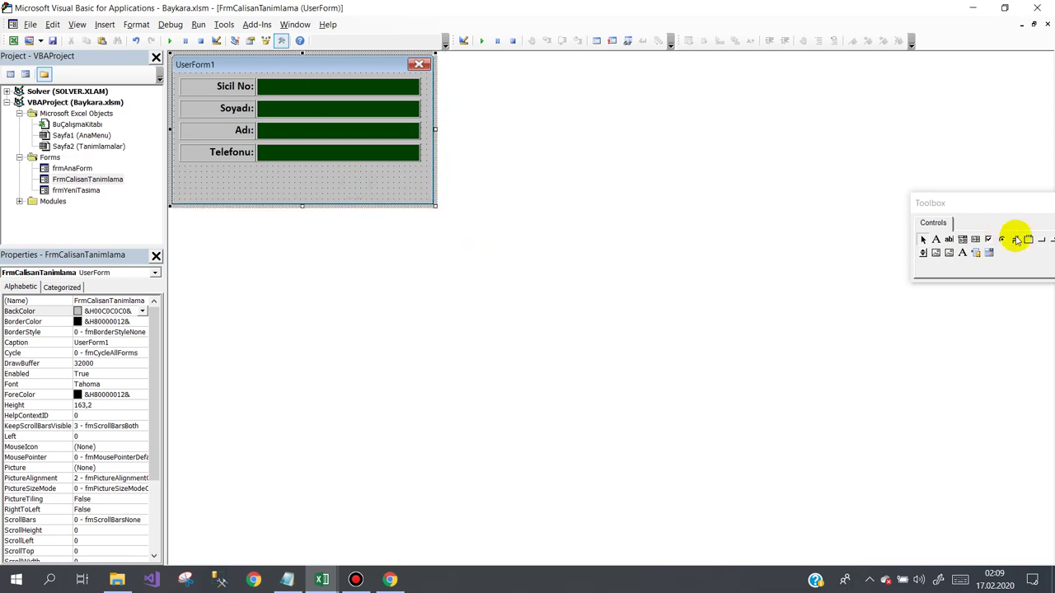
{"action": "left_click", "coordinate": [1040, 240]}
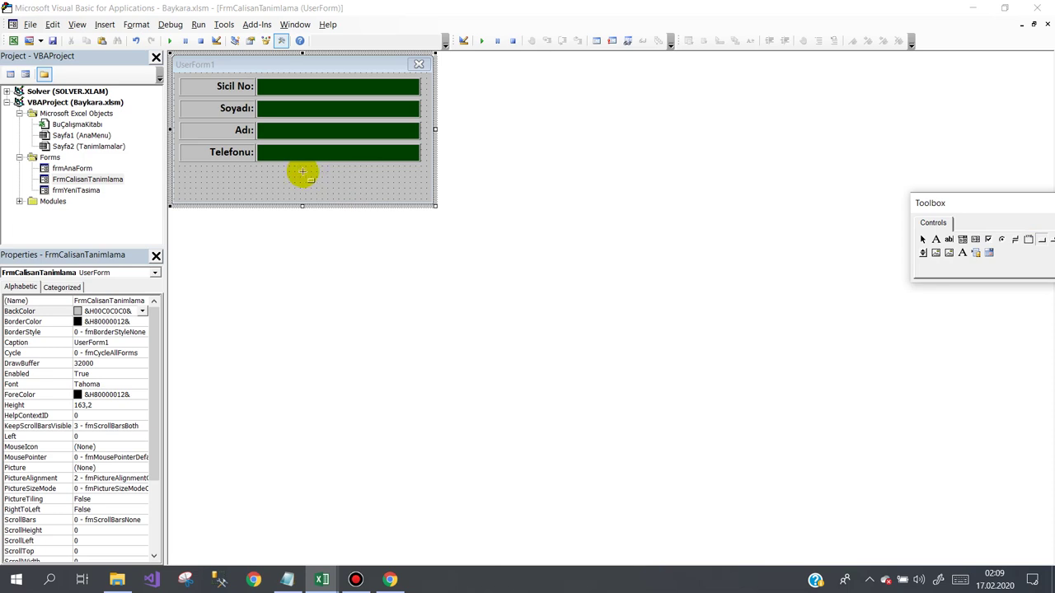
- Draw Kaydet and İptal buttons below the fields and line them up side by side
{"action": "left_click_drag", "start_coordinate": [301, 173], "coordinate": [361, 201]}
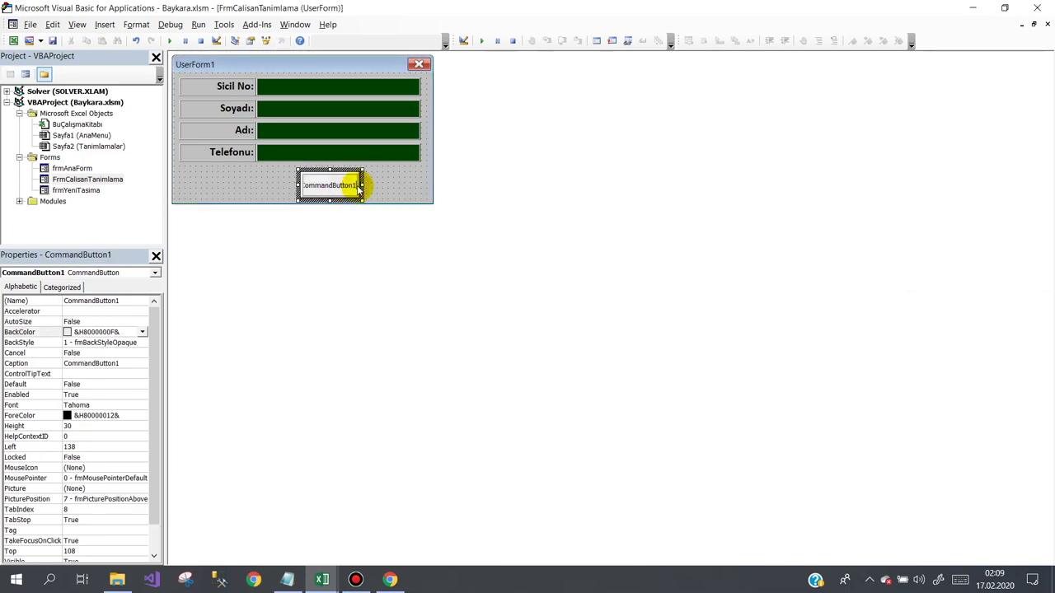
{"action": "double_click", "coordinate": [360, 186]}
{"action": "type", "text": "Kay"}
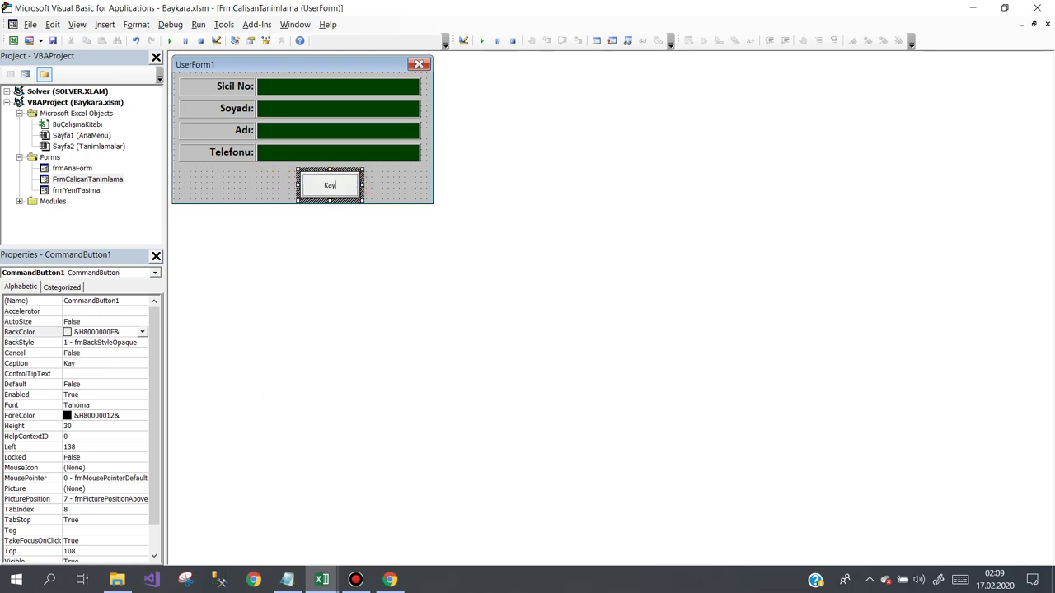
{"action": "type", "text": "det"}
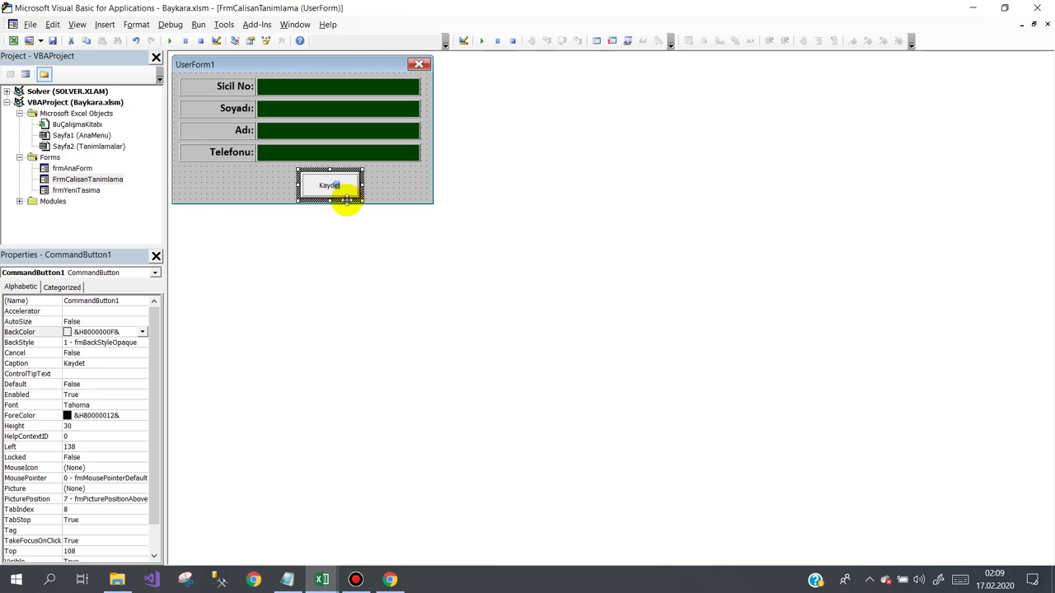
{"action": "left_click_drag", "start_coordinate": [346, 198], "coordinate": [410, 202]}
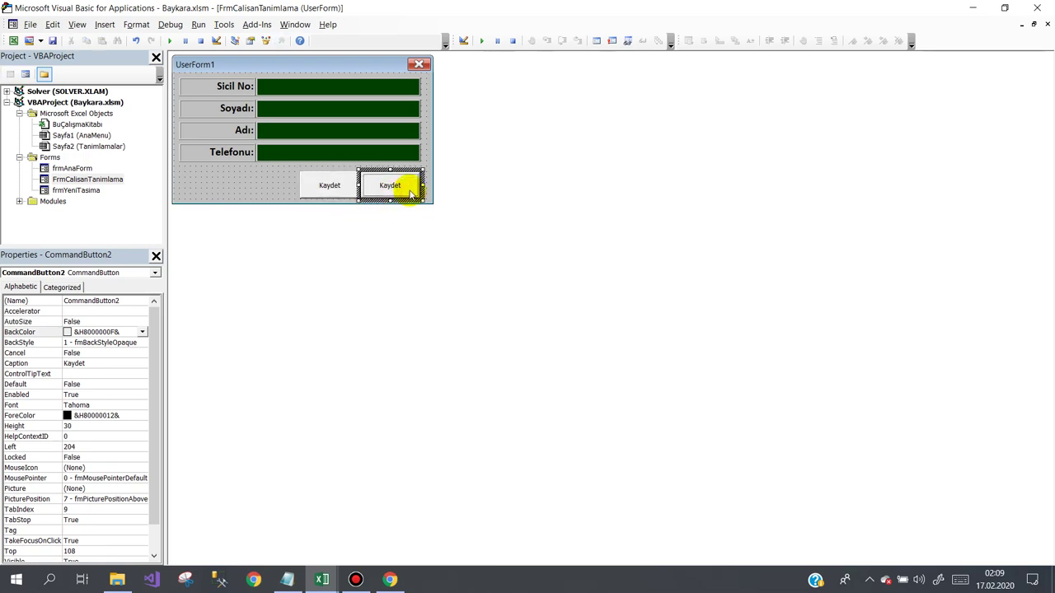
{"action": "double_click", "coordinate": [410, 188]}
{"action": "type", "text": "Iptal"}
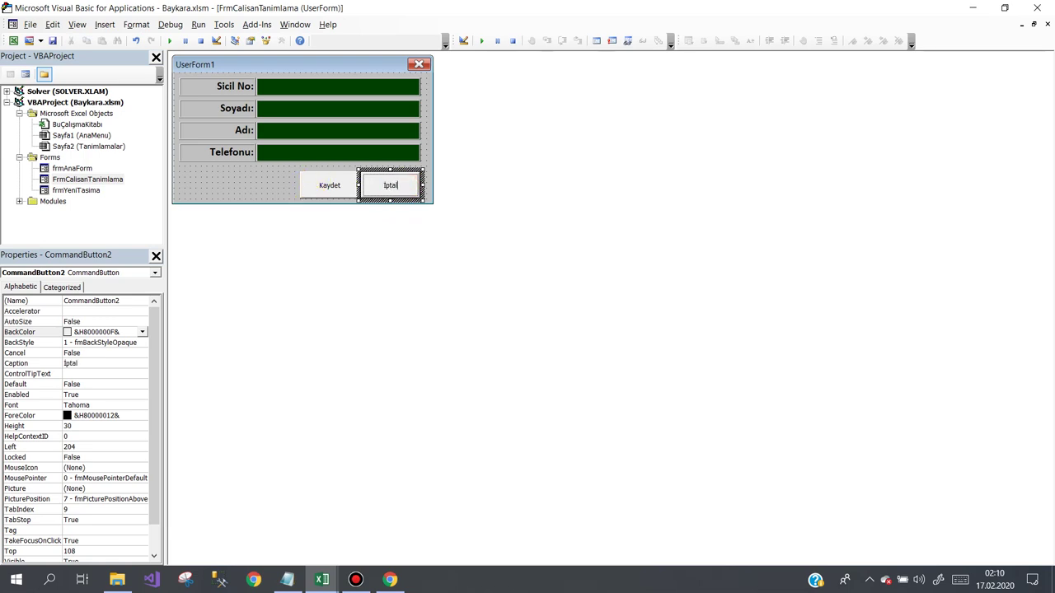
{"action": "left_click", "coordinate": [239, 197]}
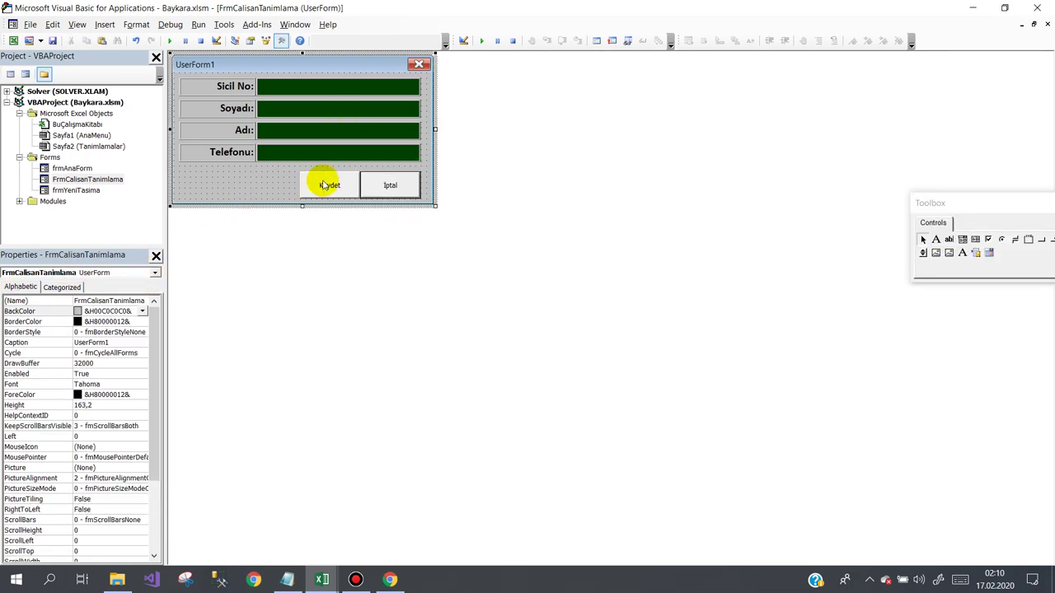
{"action": "left_click", "coordinate": [327, 185]}
{"action": "mouse_move", "coordinate": [326, 184]}
{"action": "left_mouse_down"}
{"action": "mouse_move", "coordinate": [313, 184]}
{"action": "mouse_move", "coordinate": [377, 180]}
{"action": "left_mouse_up"}
{"action": "left_click", "coordinate": [260, 178]}
{"action": "left_click", "coordinate": [324, 183]}
{"action": "left_click", "coordinate": [263, 185]}
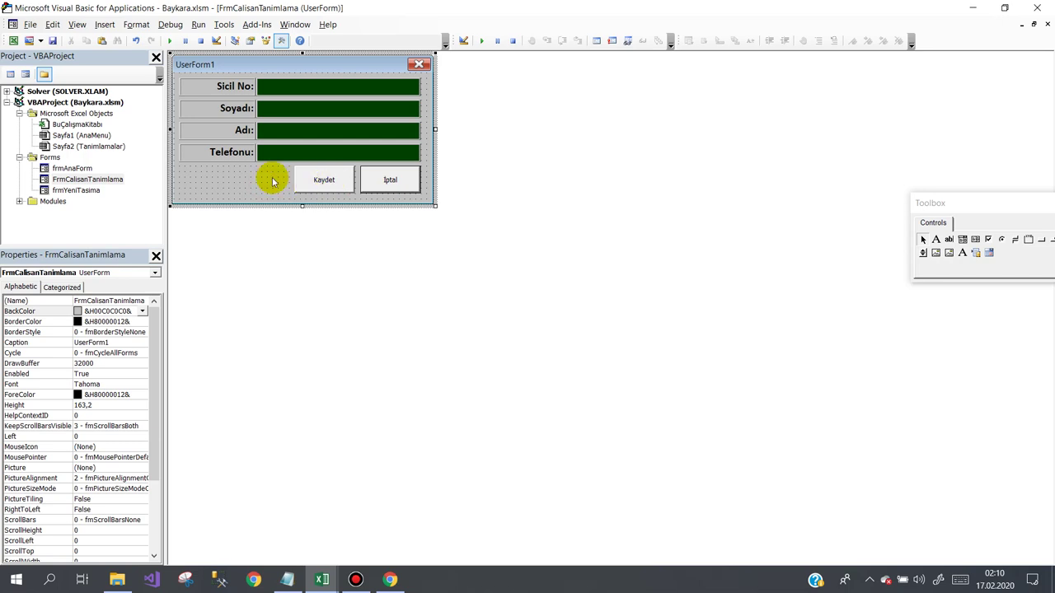
{"action": "left_click_drag", "start_coordinate": [271, 178], "coordinate": [392, 185]}
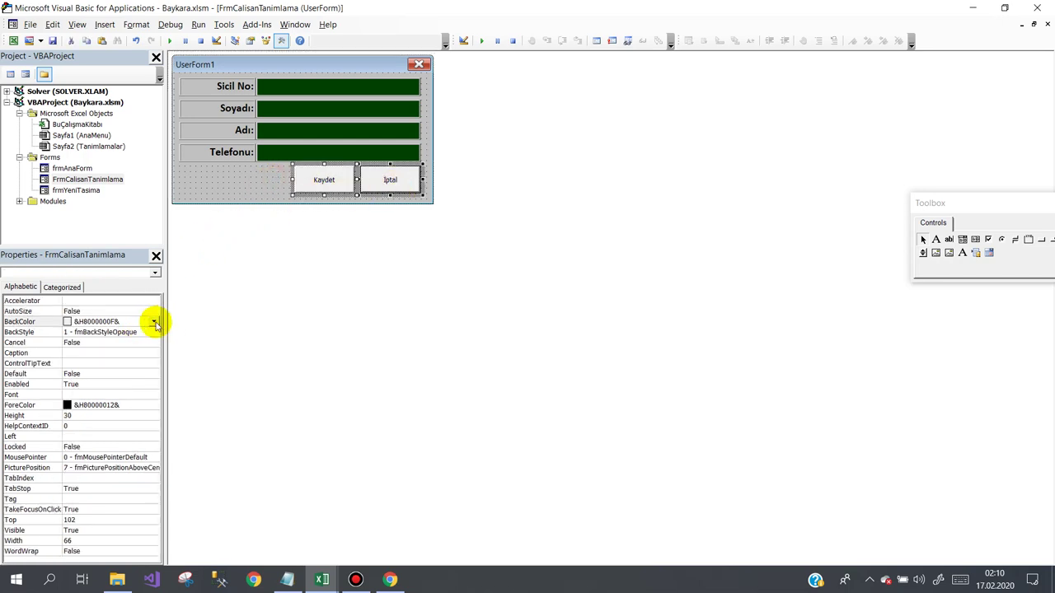
- Give both buttons a light grey background and bold Calibri 11 text
{"action": "left_click", "coordinate": [154, 322]}
{"action": "left_click", "coordinate": [72, 335]}
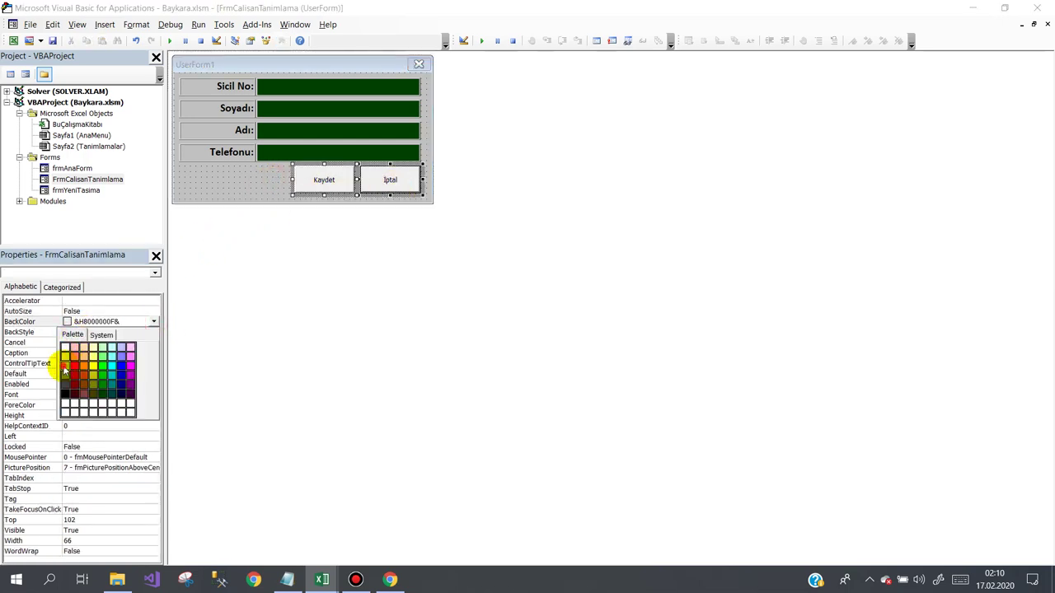
{"action": "left_click", "coordinate": [65, 368]}
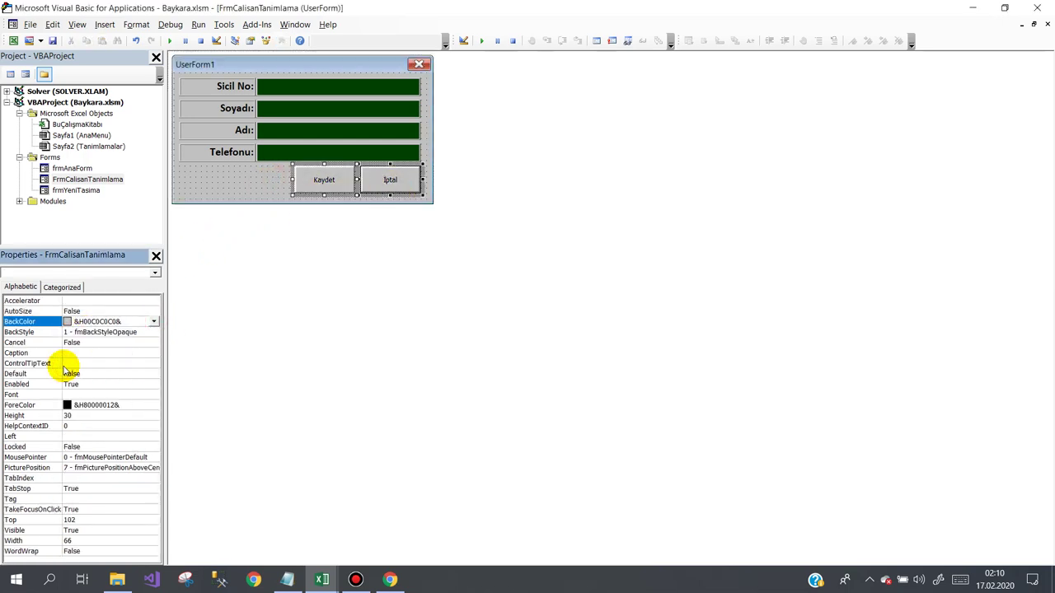
{"action": "left_click", "coordinate": [140, 394]}
{"action": "type", "text": "c"}
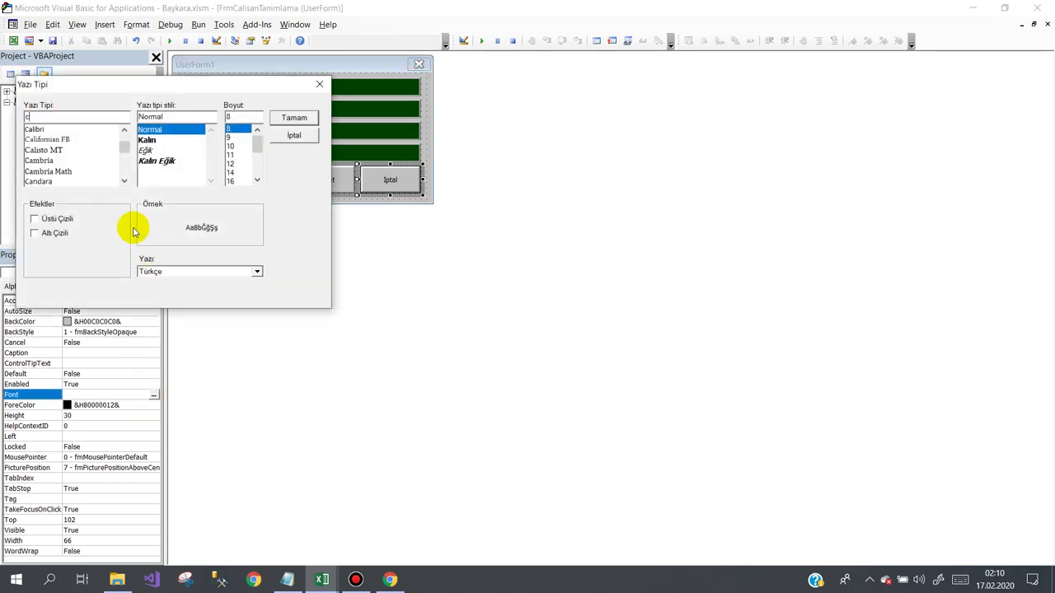
{"action": "left_click", "coordinate": [71, 132]}
{"action": "left_click", "coordinate": [195, 170]}
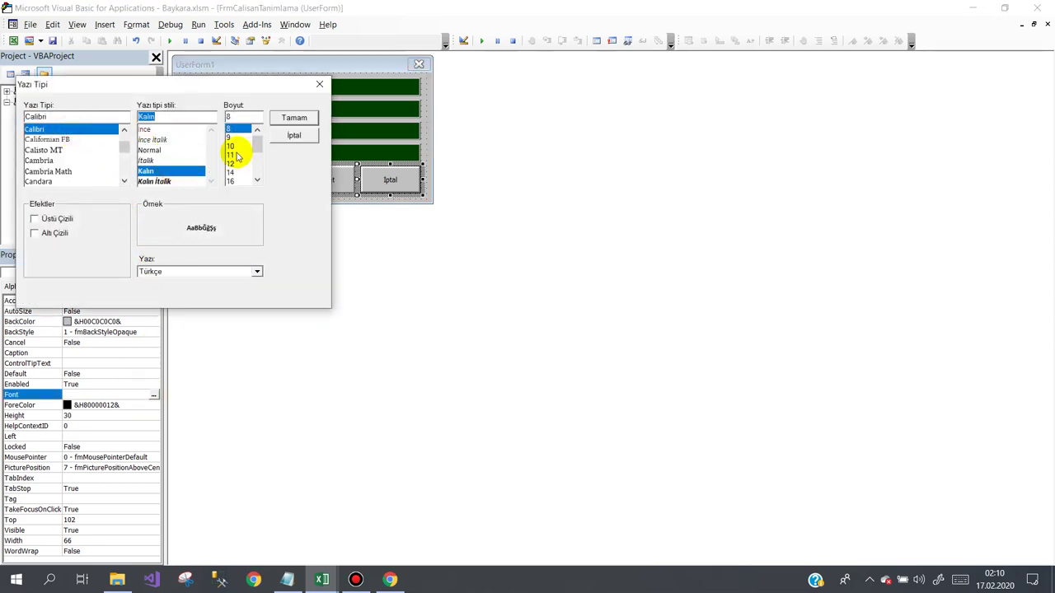
{"action": "left_click", "coordinate": [232, 154]}
{"action": "left_click", "coordinate": [293, 118]}
{"action": "left_click", "coordinate": [265, 182]}
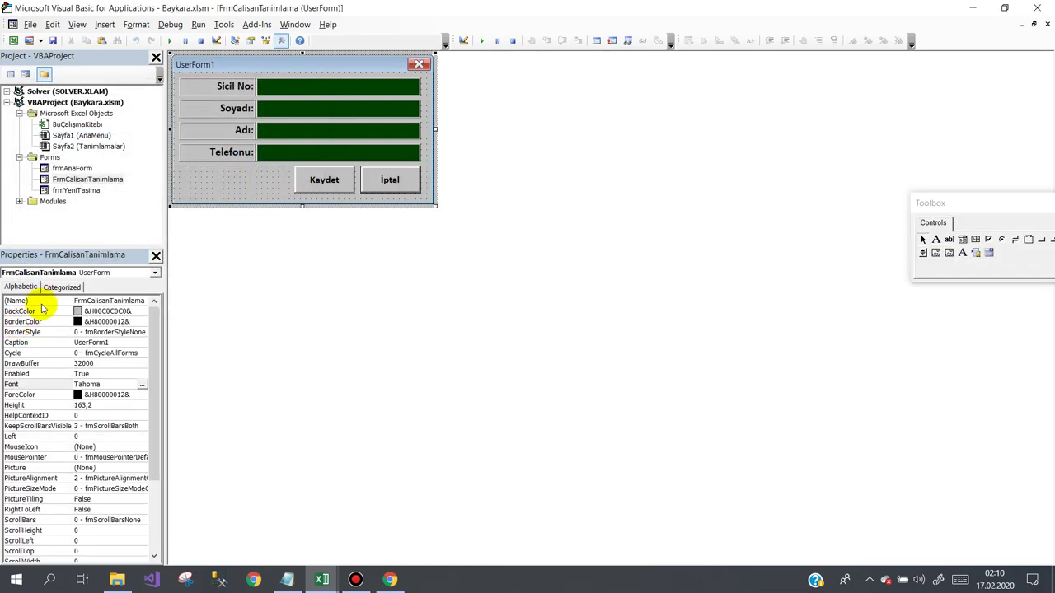
- Set the form's caption to Çalışan Tanımlama and increase its height to 168,6
{"action": "left_click", "coordinate": [51, 342]}
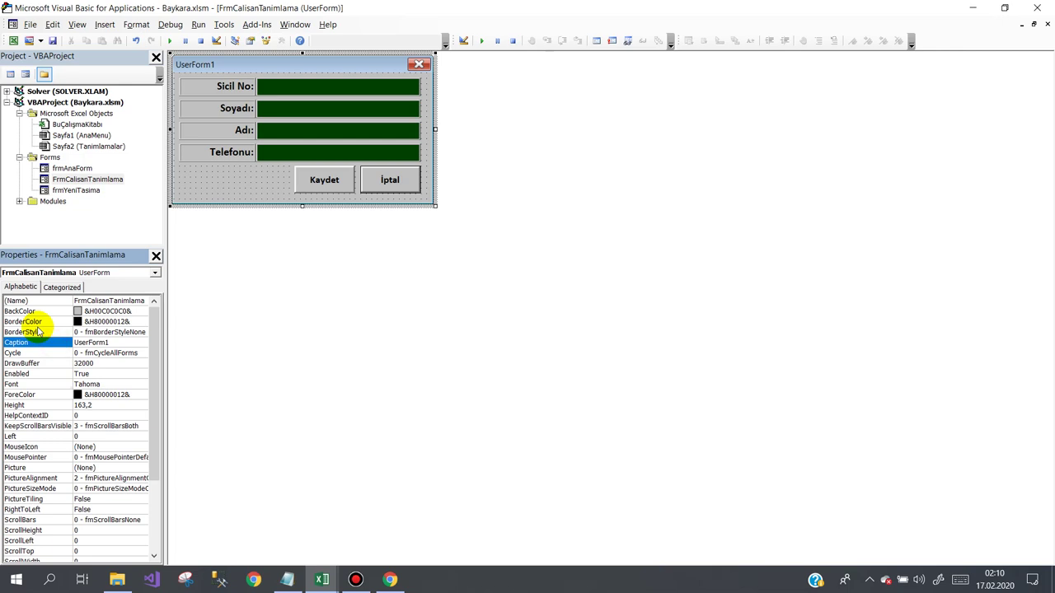
{"action": "type", "text": "P"}
{"action": "type", "text": "Çalışan Tan"}
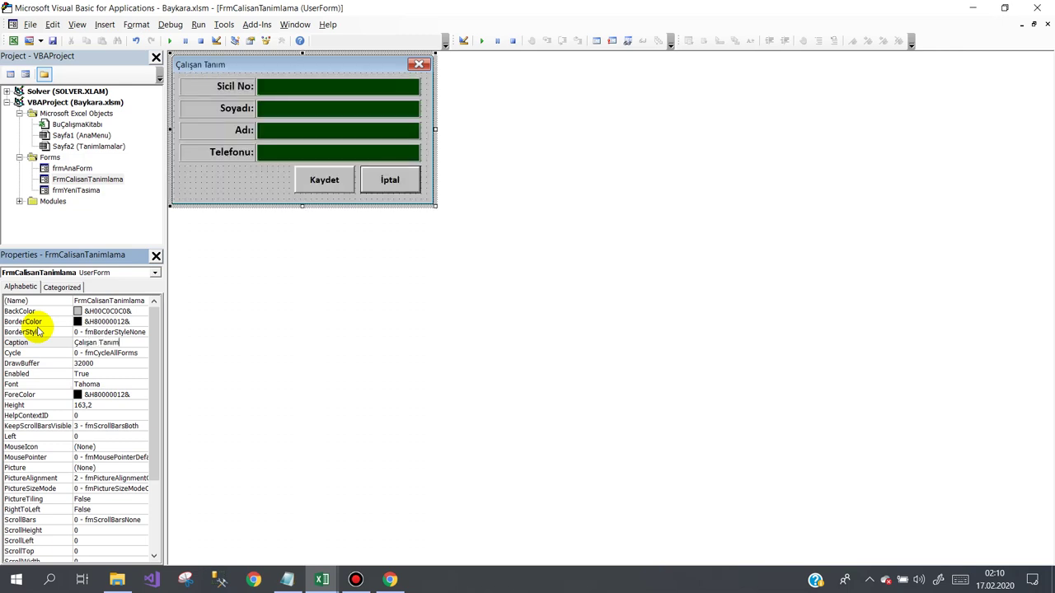
{"action": "type", "text": "ı"}
{"action": "type", "text": "mlama"}
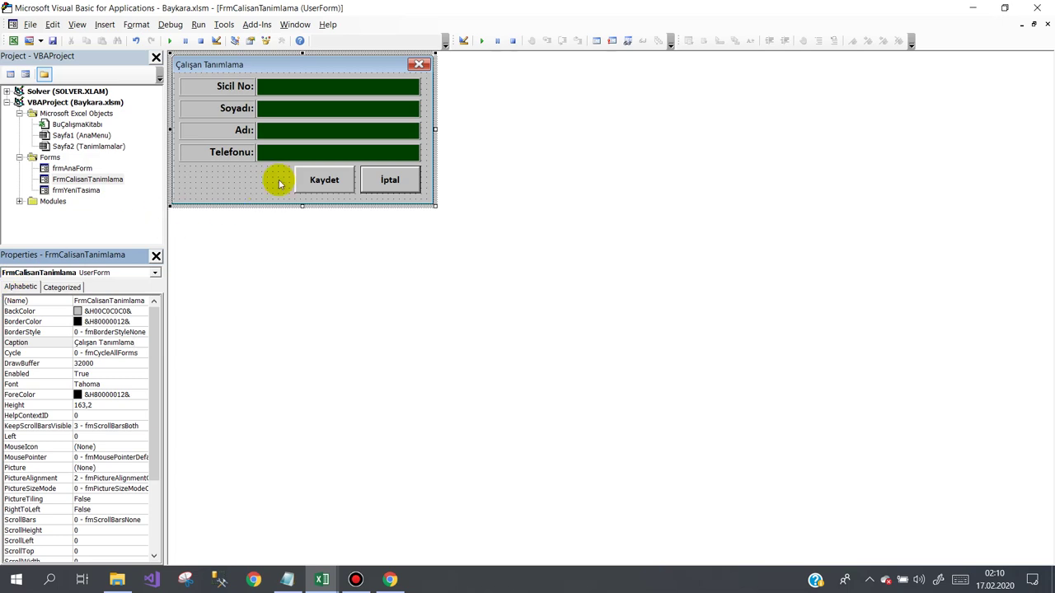
{"action": "left_click", "coordinate": [248, 183]}
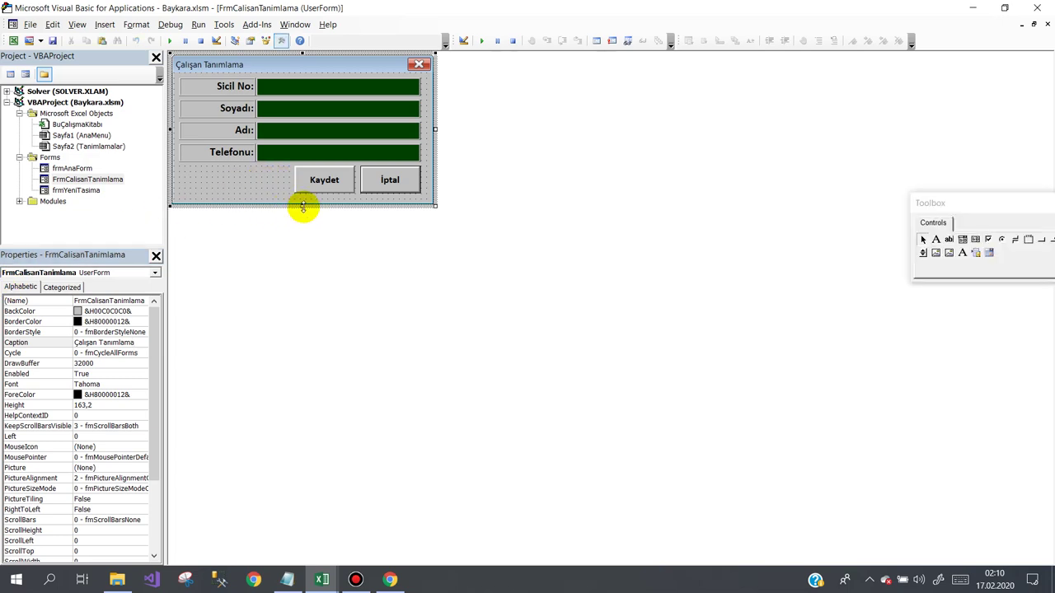
{"action": "left_click_drag", "start_coordinate": [303, 206], "coordinate": [303, 212]}
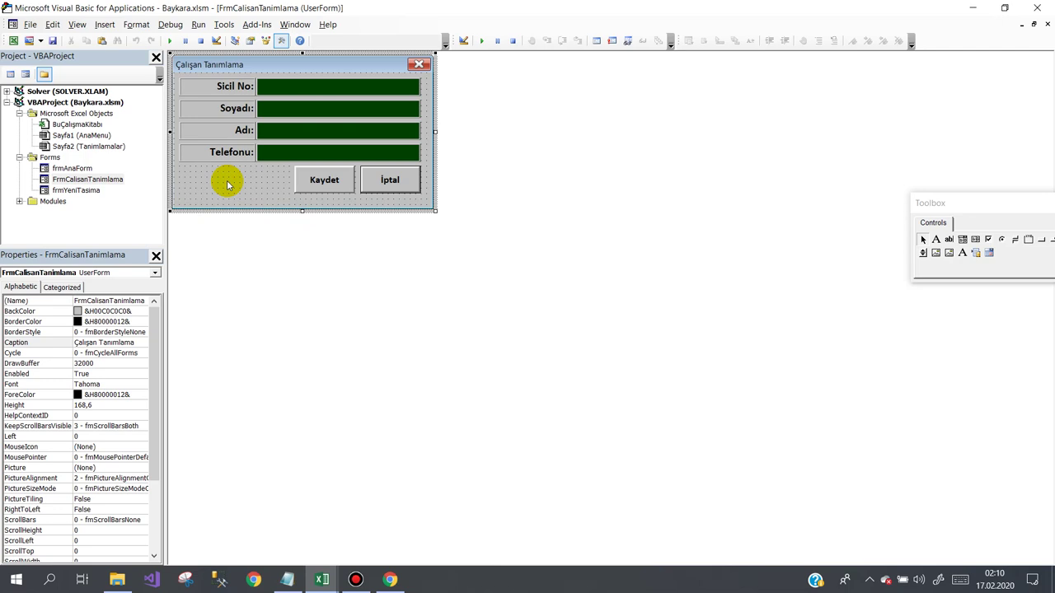
- Rename the İptal button btnIptal and write Unload Me in its Click procedure
{"action": "left_click", "coordinate": [388, 180]}
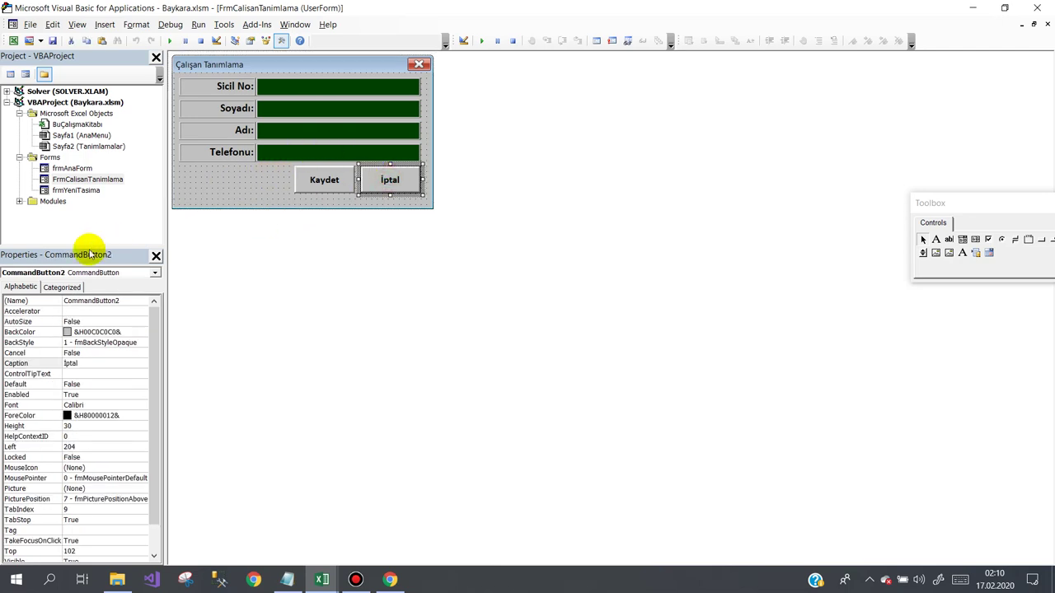
{"action": "left_click", "coordinate": [37, 301]}
{"action": "type", "text": "btnIptal"}
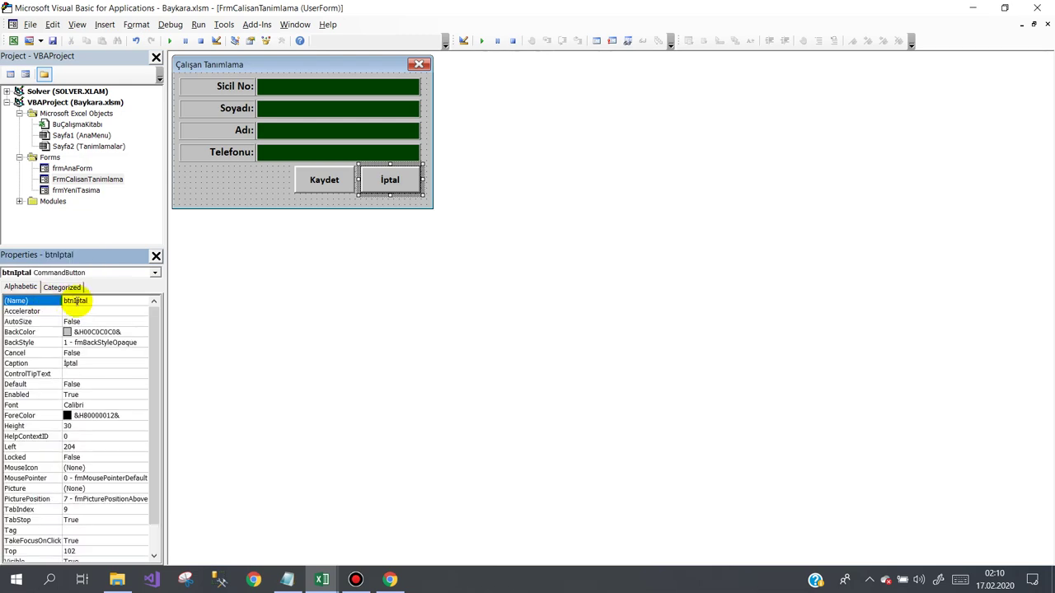
{"action": "left_click", "coordinate": [381, 181]}
{"action": "double_click", "coordinate": [382, 181]}
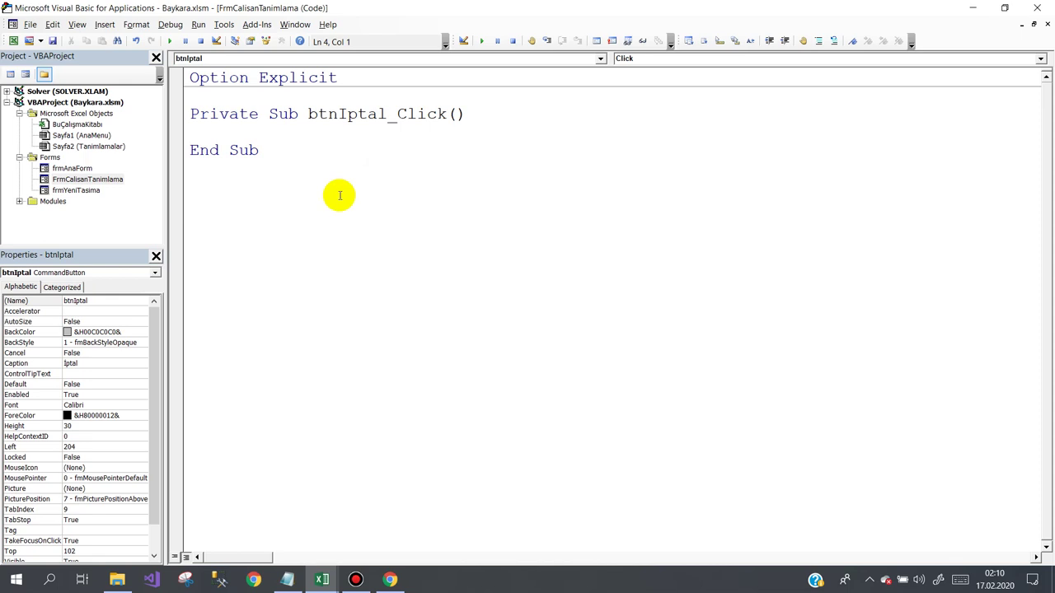
{"action": "type", "text": "unload me"}
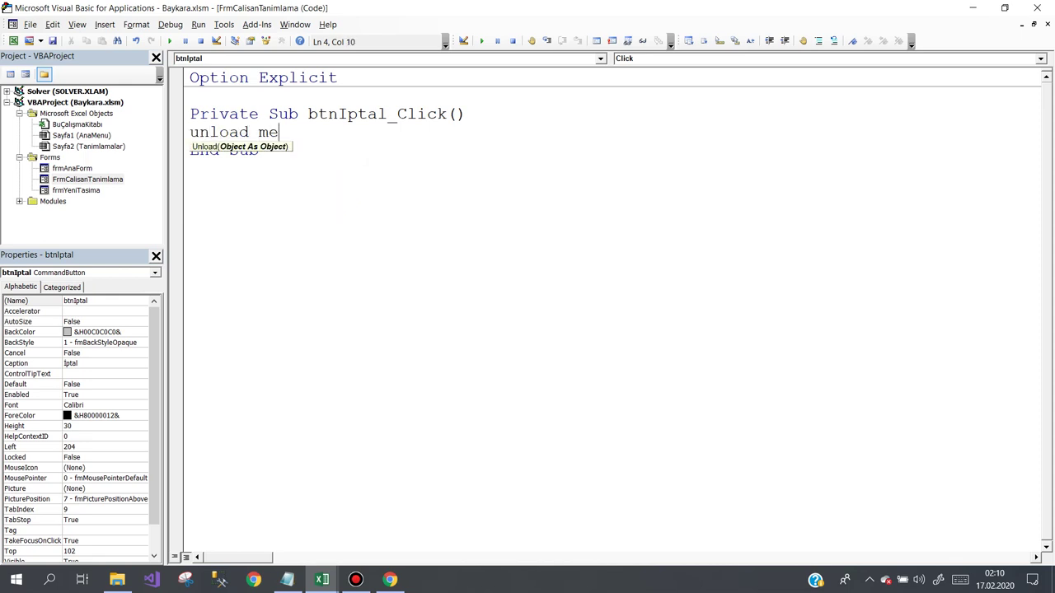
- Make the form taller and shift all fields and buttons further down
{"action": "double_click", "coordinate": [83, 179]}
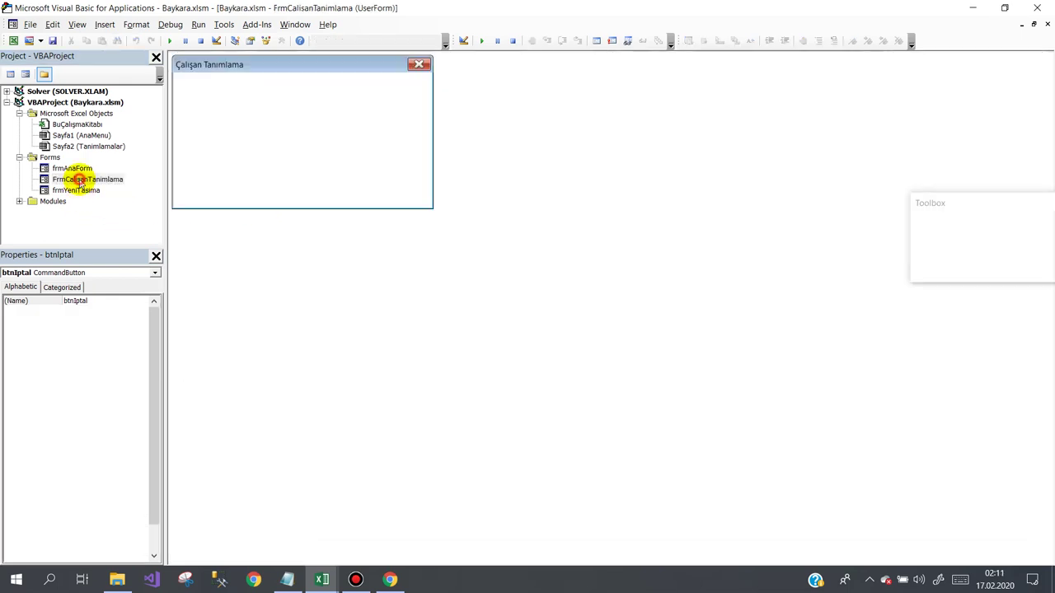
{"action": "left_click", "coordinate": [221, 177]}
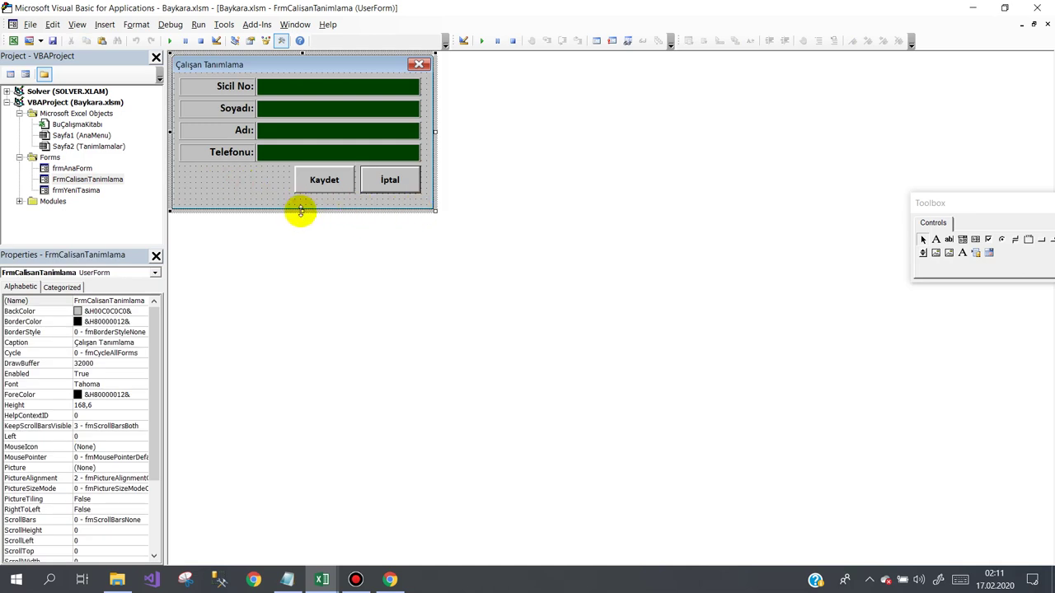
{"action": "left_click_drag", "start_coordinate": [300, 211], "coordinate": [294, 249]}
{"action": "left_click_drag", "start_coordinate": [388, 214], "coordinate": [211, 95]}
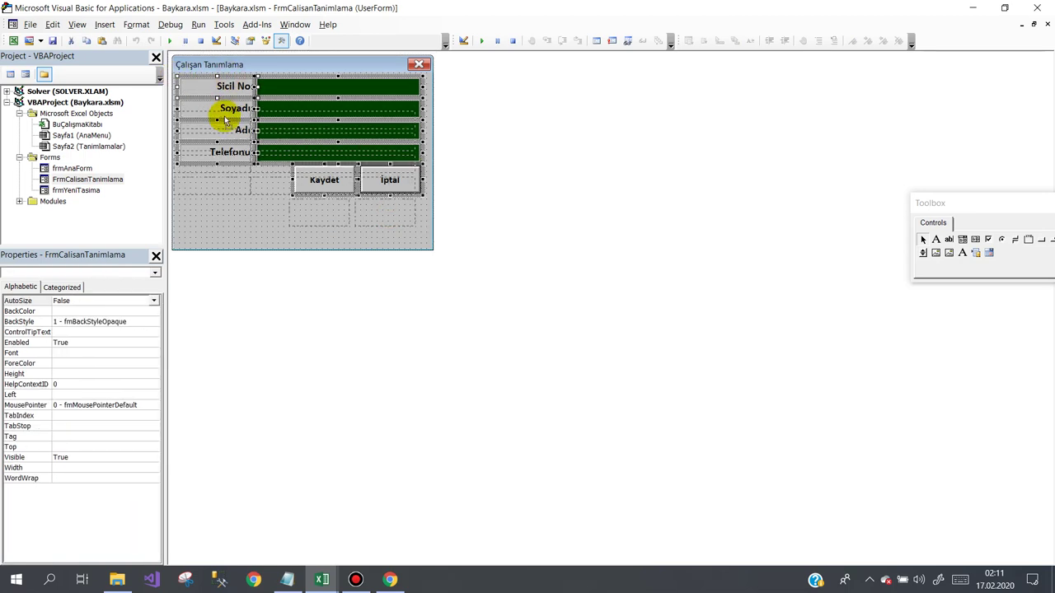
{"action": "left_click_drag", "start_coordinate": [231, 77], "coordinate": [226, 121]}
{"action": "left_click", "coordinate": [235, 88]}
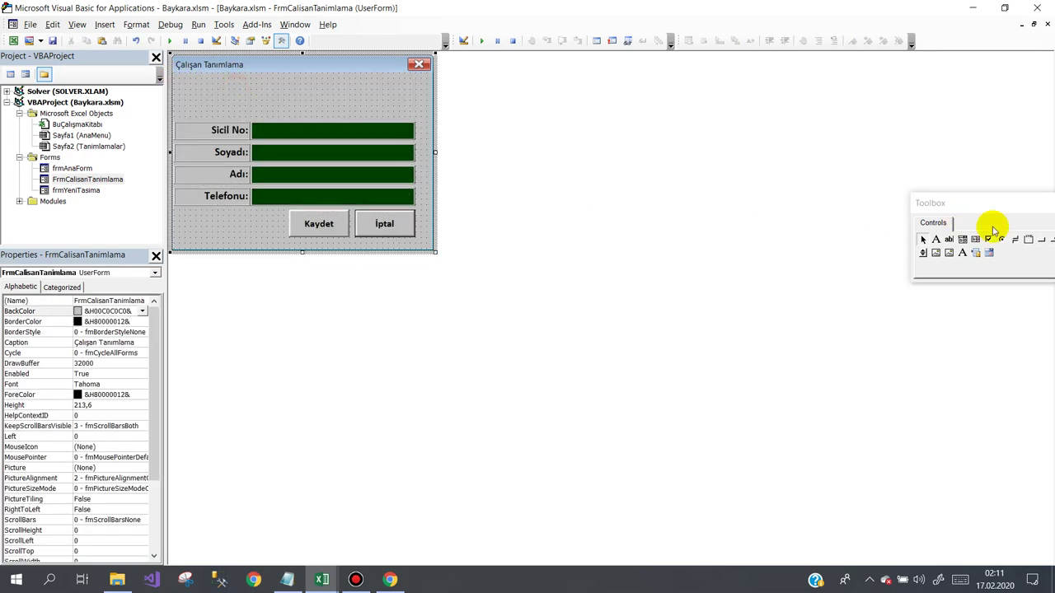
- Draw a captionless Frame across the form's top with dark BackColor &H00404040&
{"action": "left_click_drag", "start_coordinate": [1000, 204], "coordinate": [753, 170]}
{"action": "left_click", "coordinate": [778, 207]}
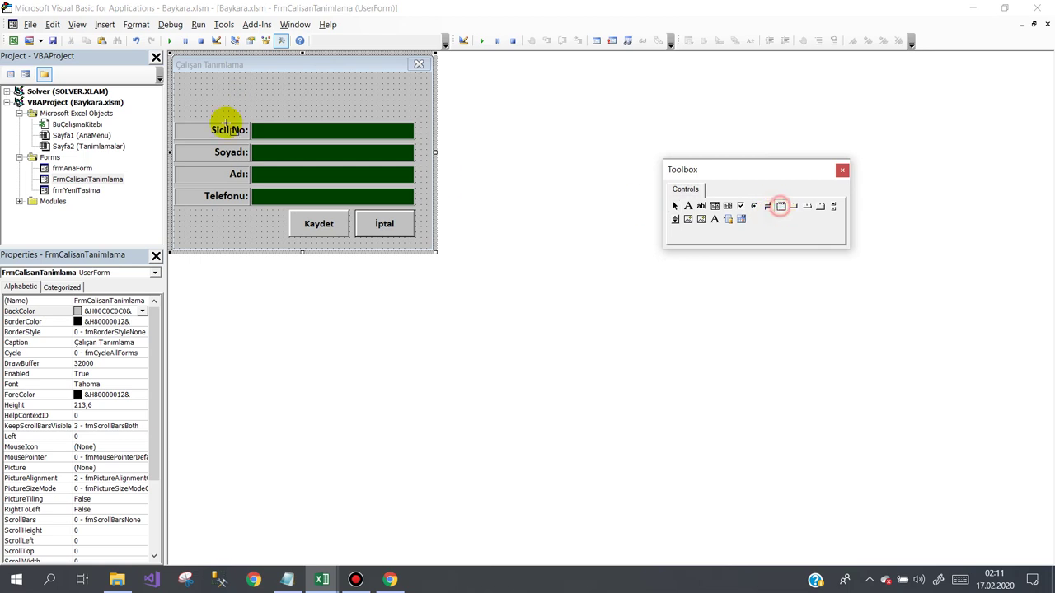
{"action": "left_click_drag", "start_coordinate": [175, 74], "coordinate": [434, 102]}
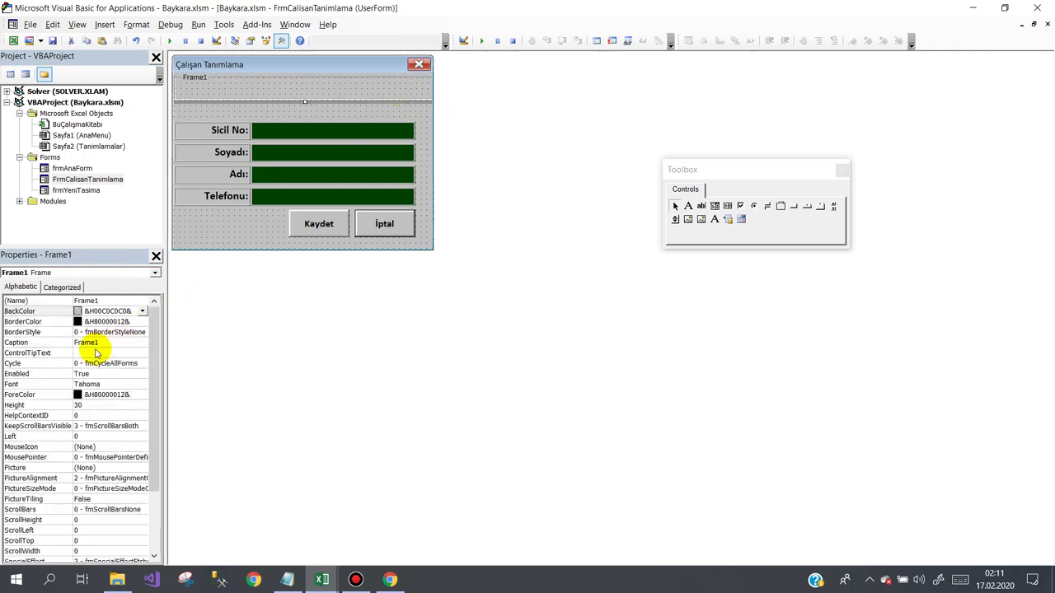
{"action": "left_click", "coordinate": [52, 342]}
{"action": "key", "text": "BackSpace"}
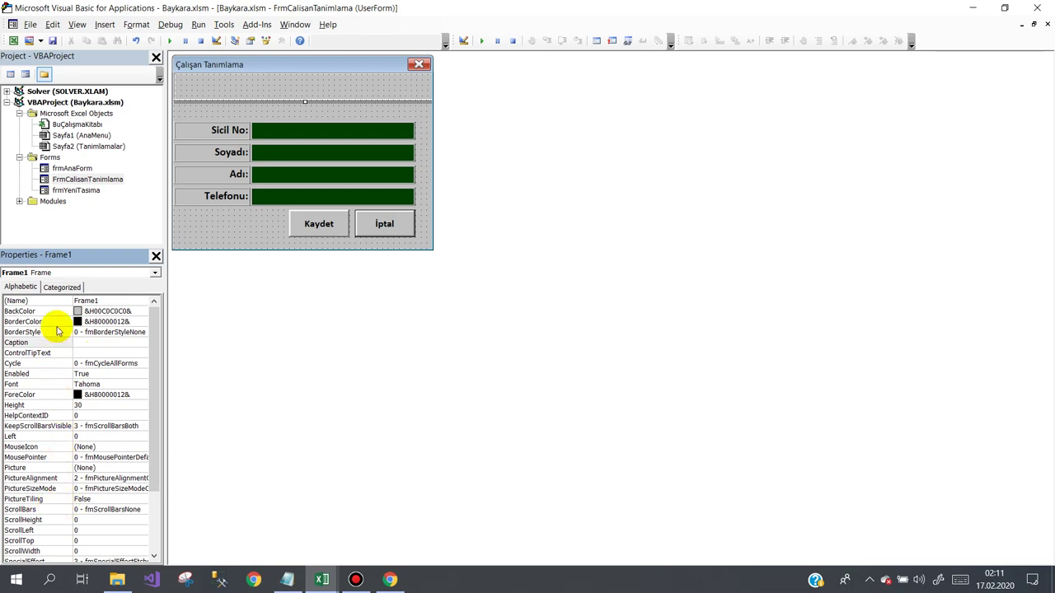
{"action": "left_click", "coordinate": [58, 310]}
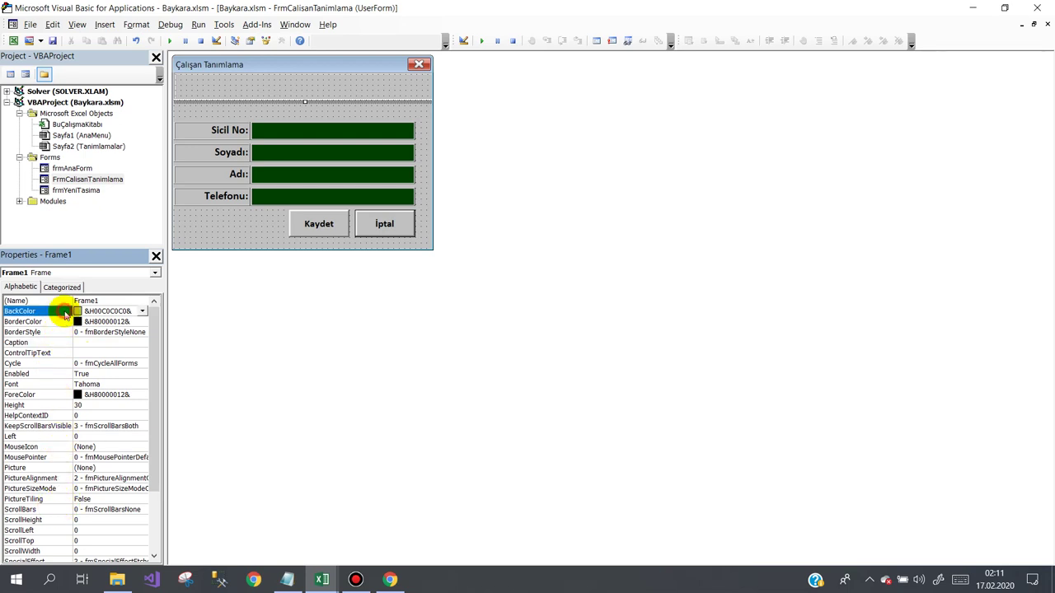
{"action": "left_click", "coordinate": [142, 311]}
{"action": "left_click", "coordinate": [90, 324]}
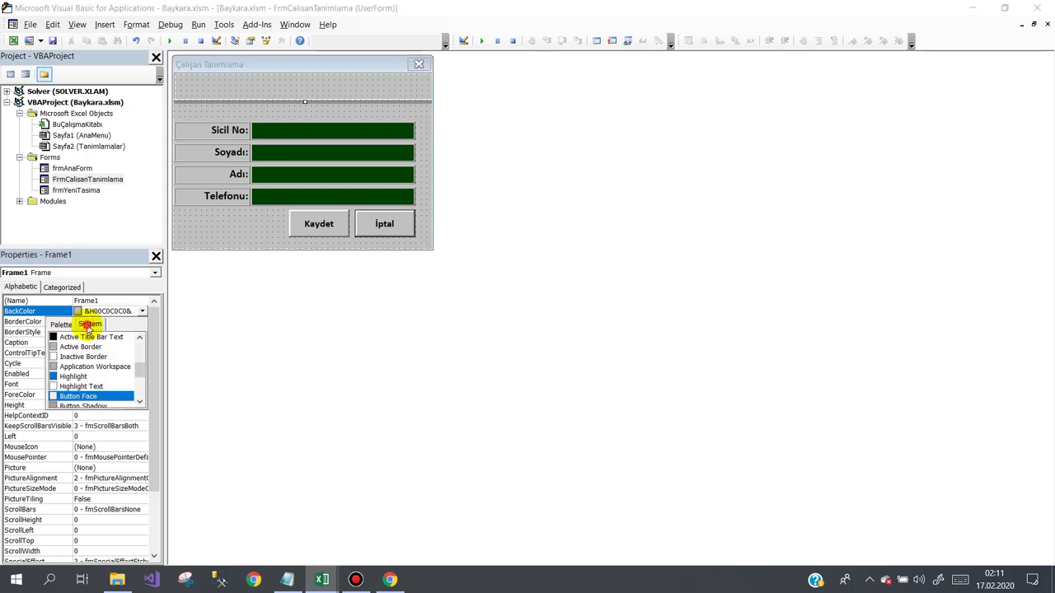
{"action": "left_click", "coordinate": [61, 324]}
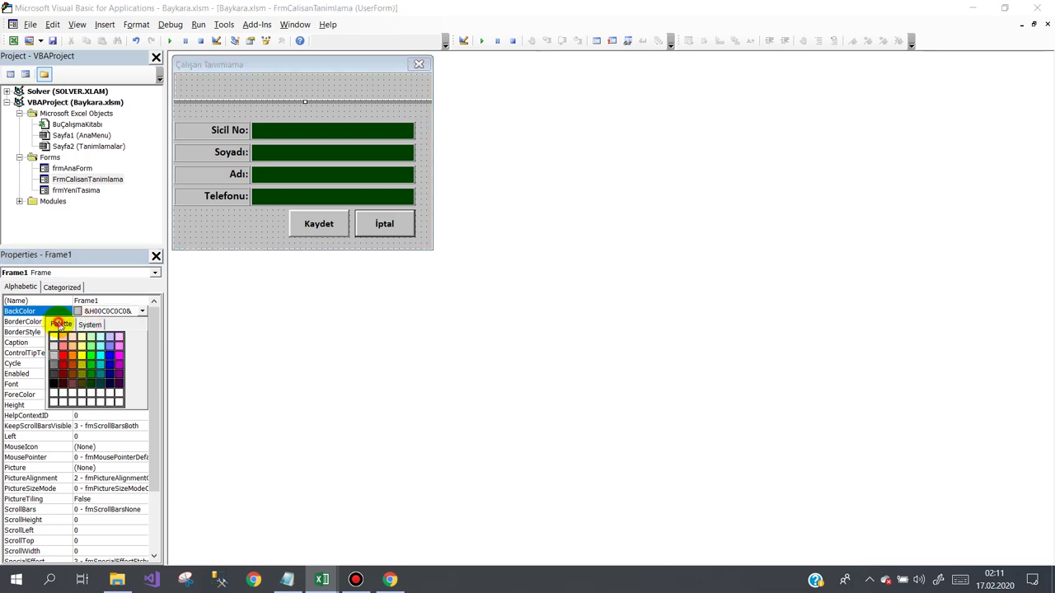
{"action": "left_click", "coordinate": [56, 376]}
{"action": "left_click", "coordinate": [215, 232]}
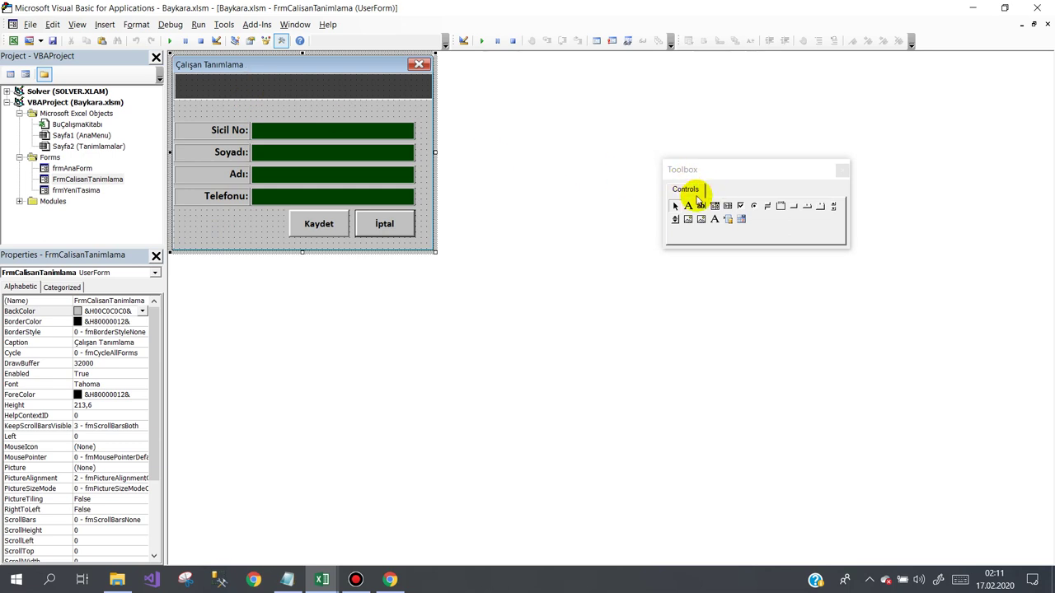
{"action": "left_click", "coordinate": [688, 206]}
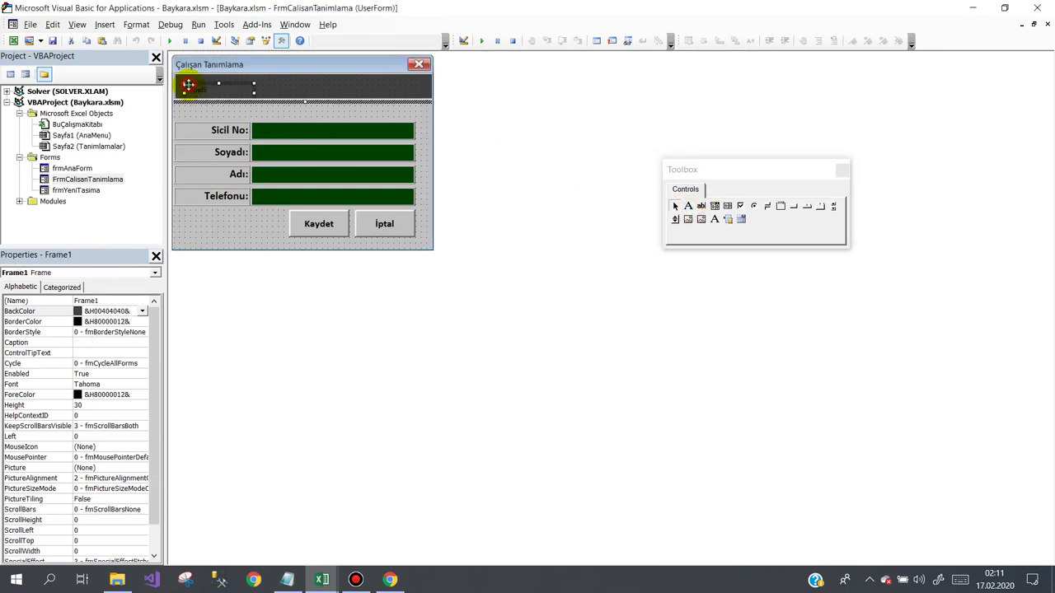
- Add a label reading ÇALIŞAN TANIMLAMA FORMU in the dark band and widen it
{"action": "left_click", "coordinate": [188, 85]}
{"action": "left_click", "coordinate": [217, 88]}
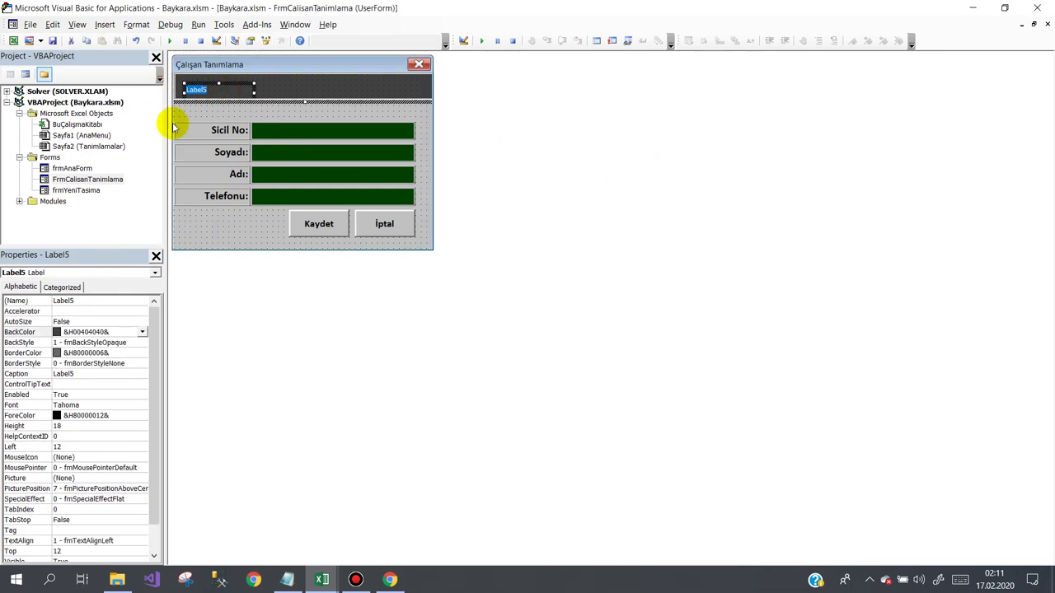
{"action": "type", "text": "ÇALIŞAN TANIMLAMA FORMU"}
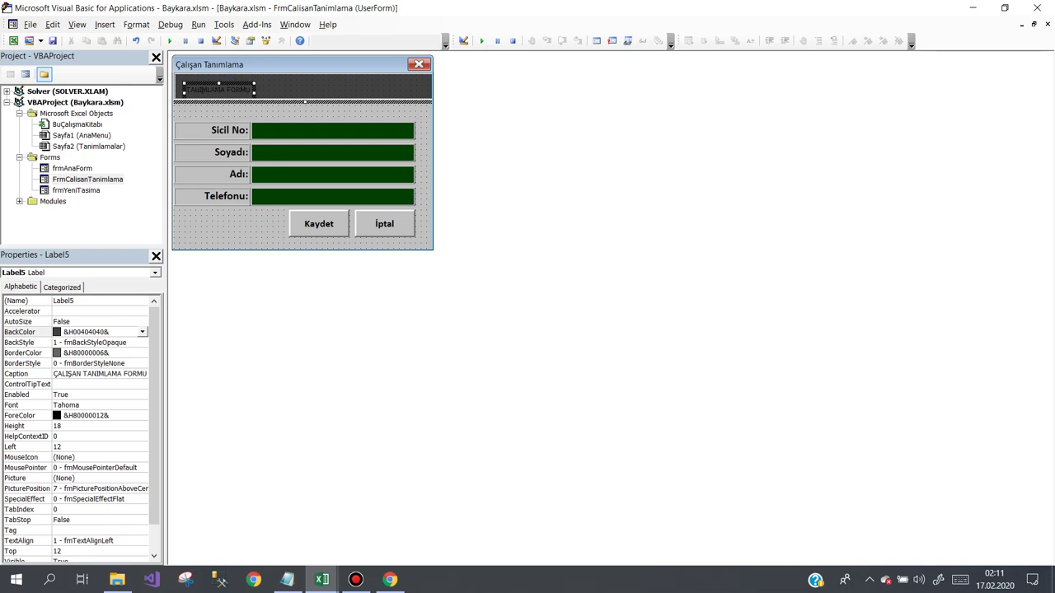
{"action": "left_click", "coordinate": [226, 91]}
{"action": "left_click_drag", "start_coordinate": [254, 86], "coordinate": [429, 75]}
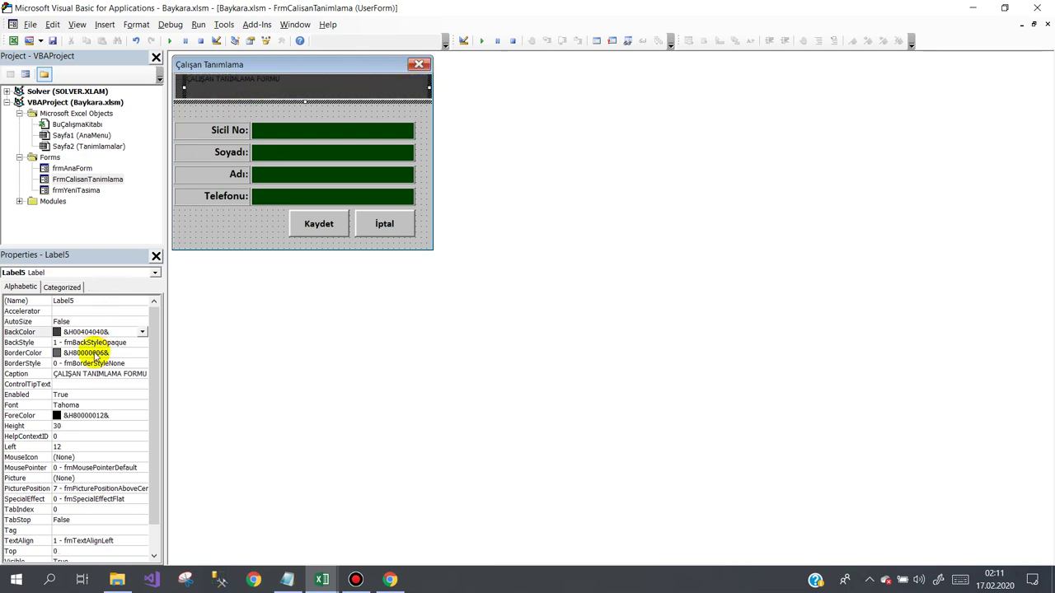
- Set the heading label's text colour to white
{"action": "left_click", "coordinate": [104, 415]}
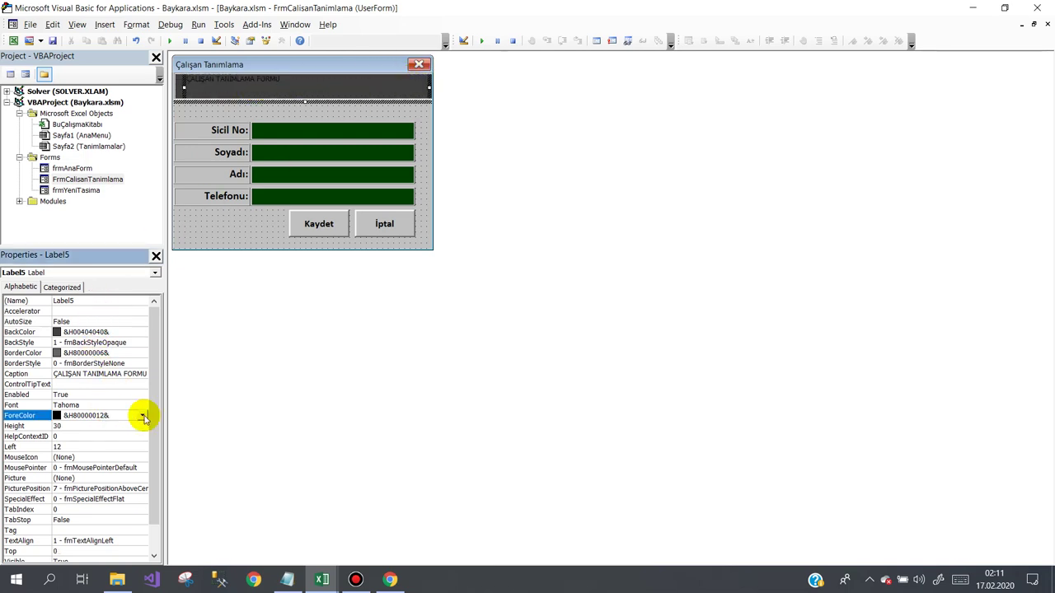
{"action": "left_click", "coordinate": [142, 415]}
{"action": "left_click", "coordinate": [63, 428]}
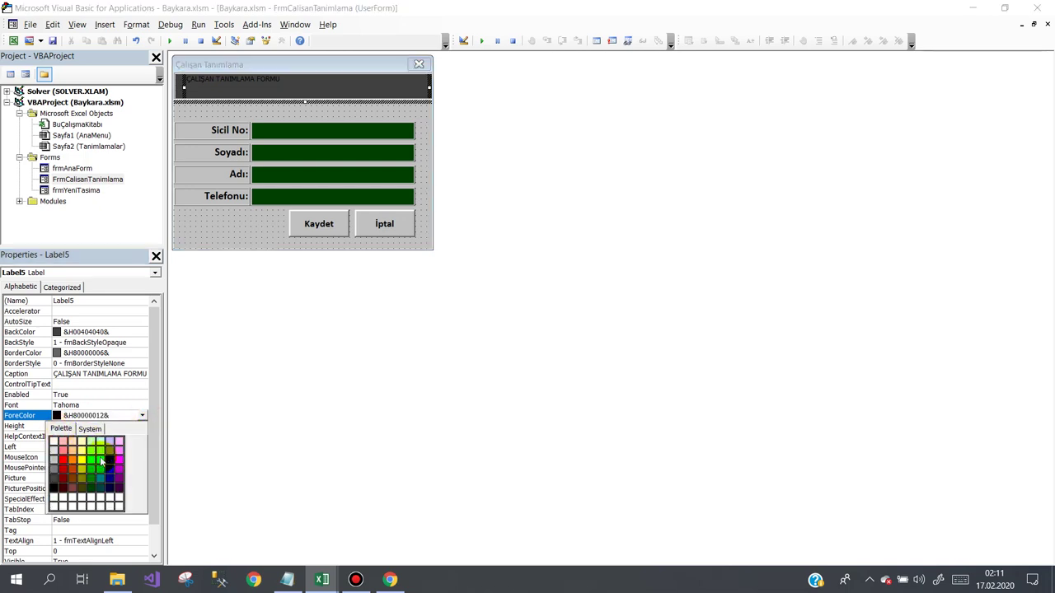
{"action": "left_click", "coordinate": [53, 440]}
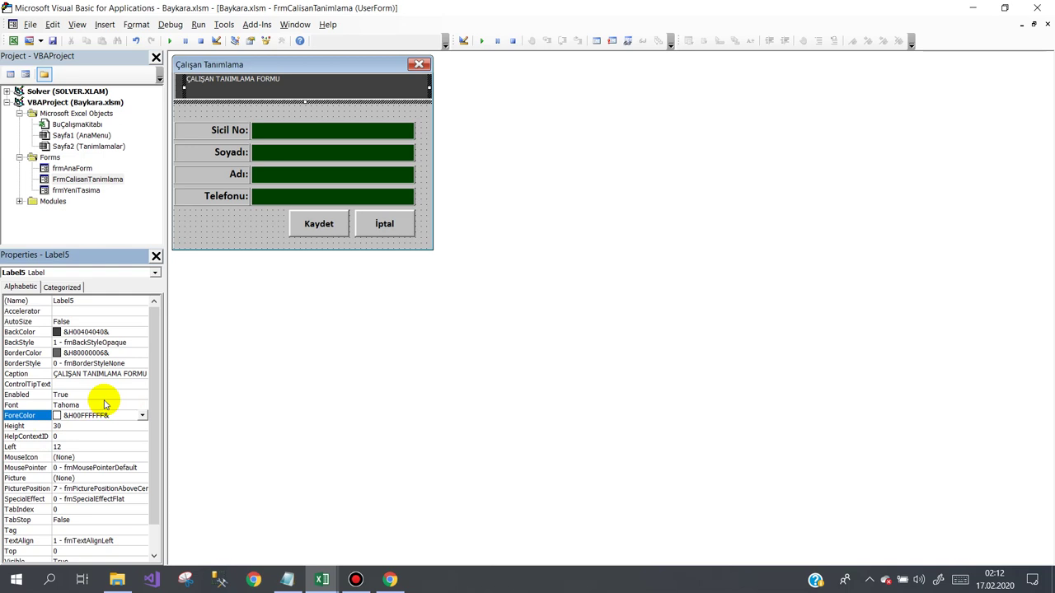
- Give the heading a larger bold Calibri font
{"action": "left_click", "coordinate": [105, 404]}
{"action": "left_click", "coordinate": [142, 405]}
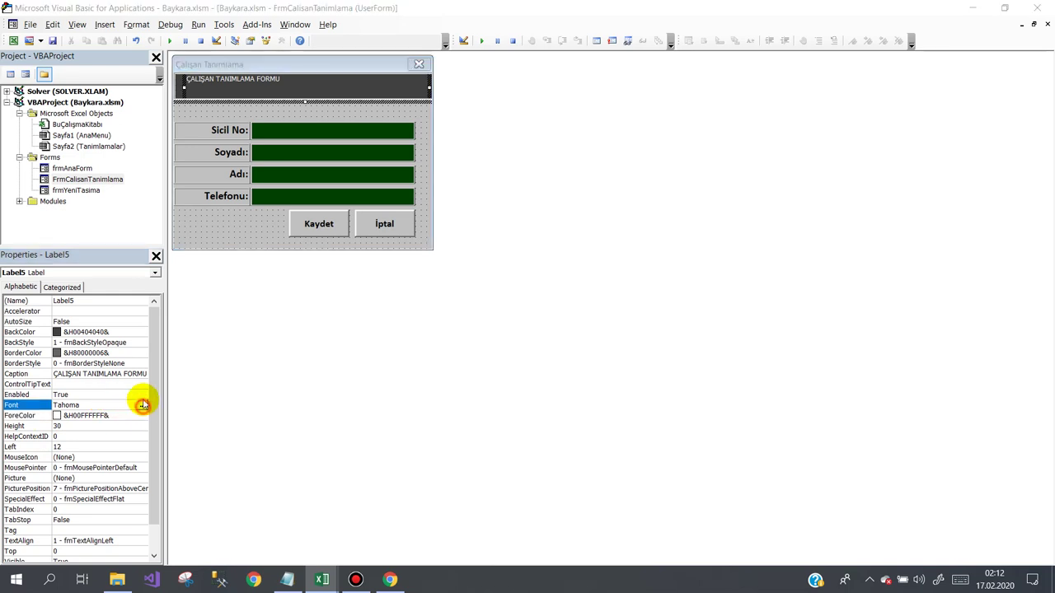
{"action": "type", "text": "C"}
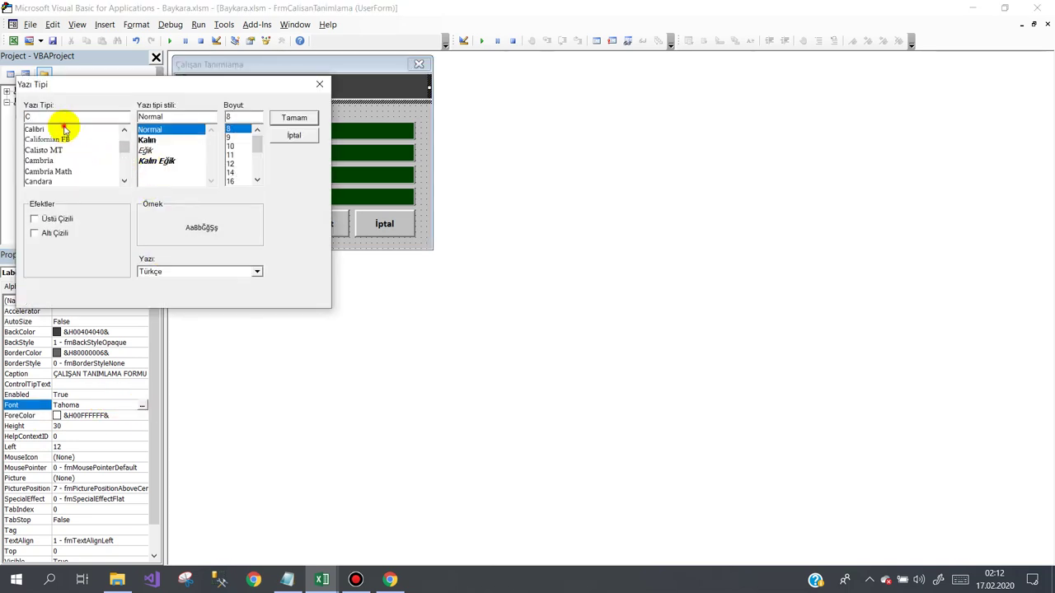
{"action": "left_click", "coordinate": [64, 129]}
{"action": "left_click", "coordinate": [165, 171]}
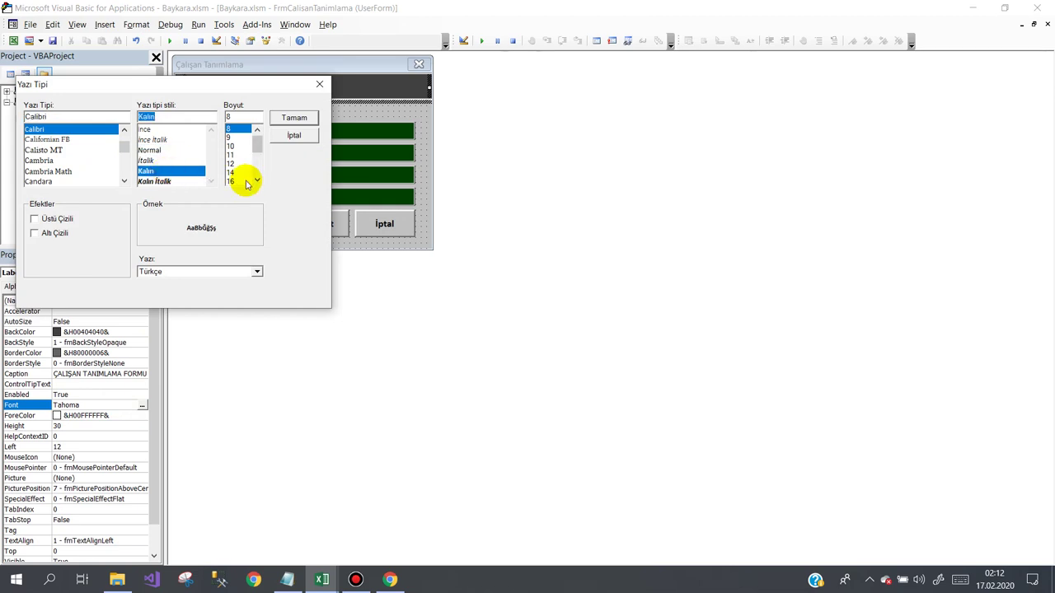
{"action": "left_click", "coordinate": [256, 181]}
{"action": "left_click", "coordinate": [257, 182]}
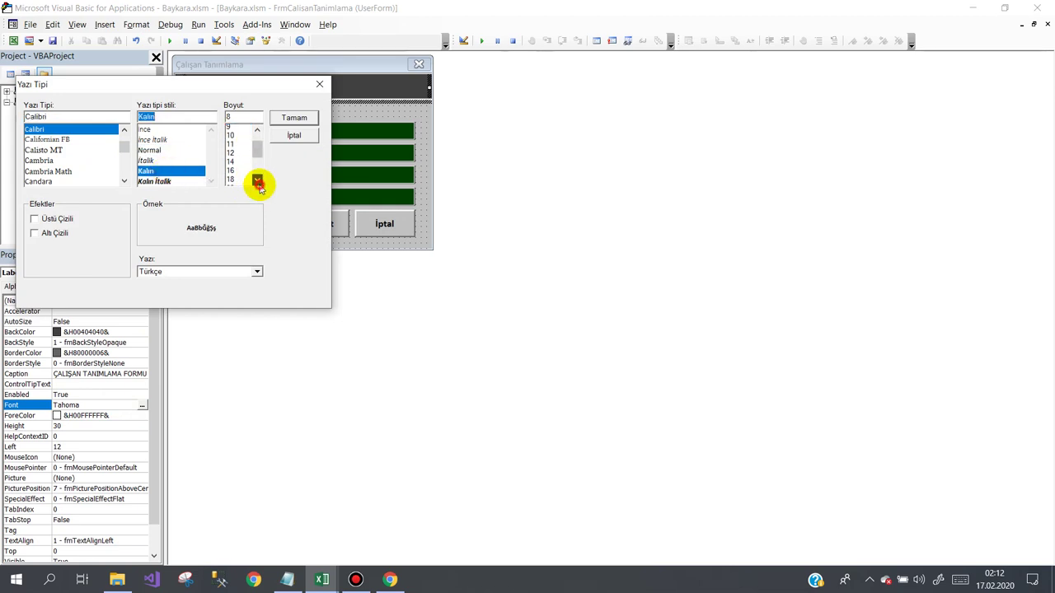
{"action": "left_click", "coordinate": [235, 171]}
{"action": "left_click", "coordinate": [293, 117]}
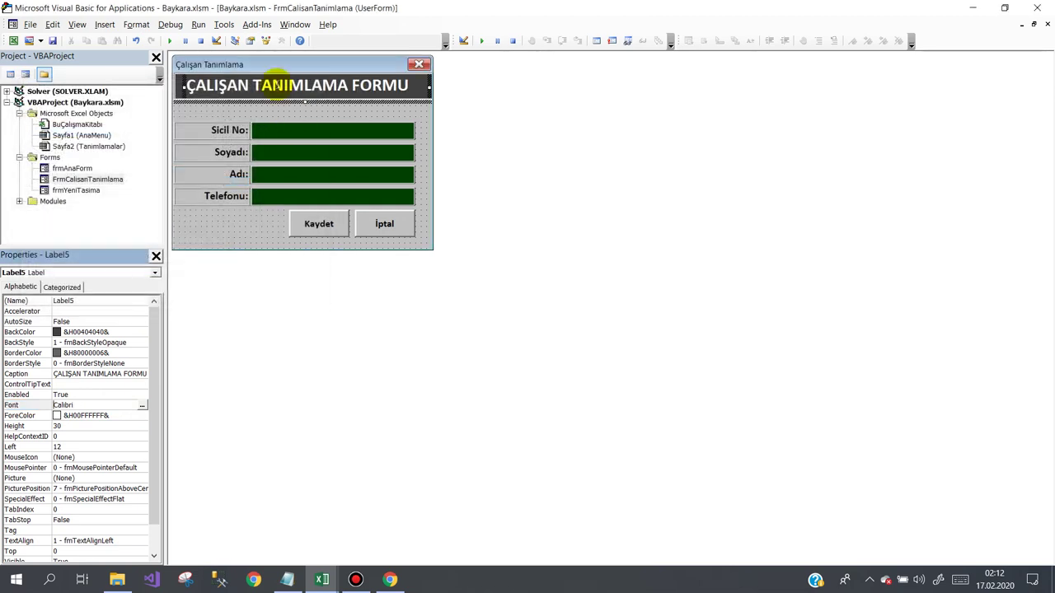
{"action": "left_click", "coordinate": [211, 227]}
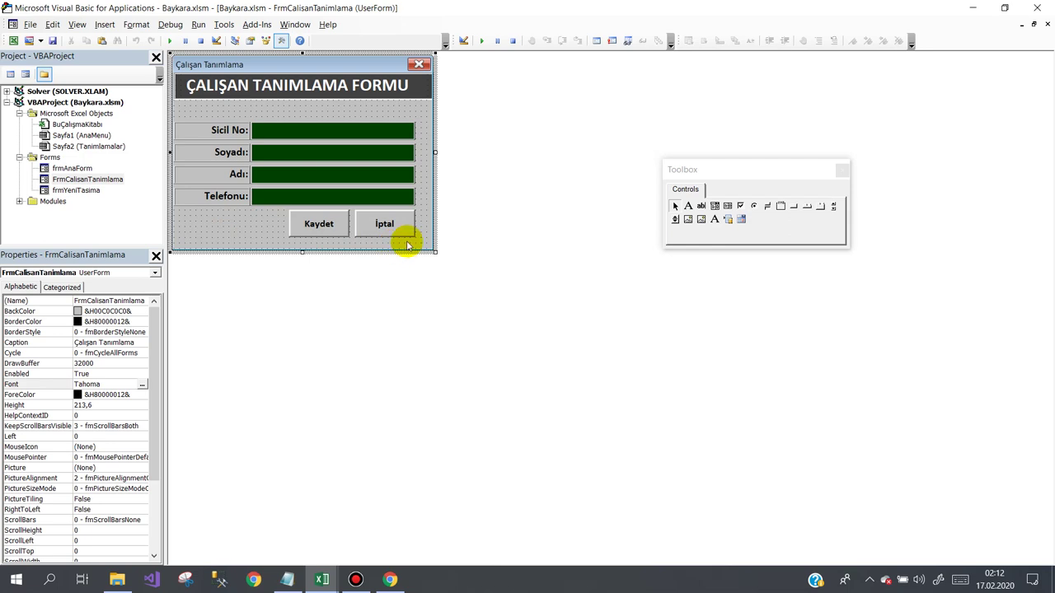
- Move the fields and buttons up under the heading and shorten the form to height 192
{"action": "left_click_drag", "start_coordinate": [406, 244], "coordinate": [210, 115]}
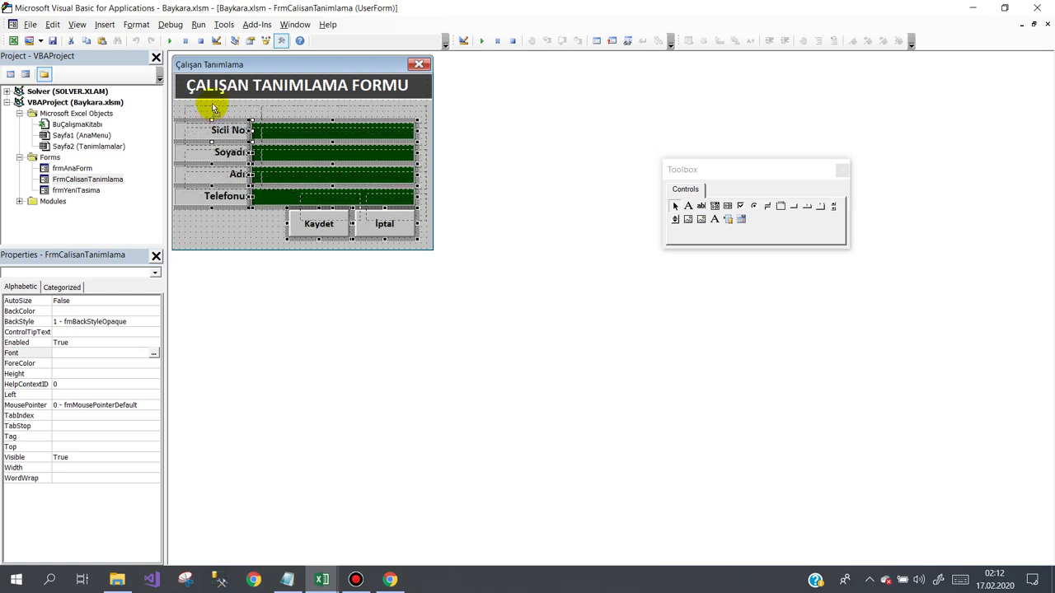
{"action": "left_click_drag", "start_coordinate": [212, 107], "coordinate": [213, 109]}
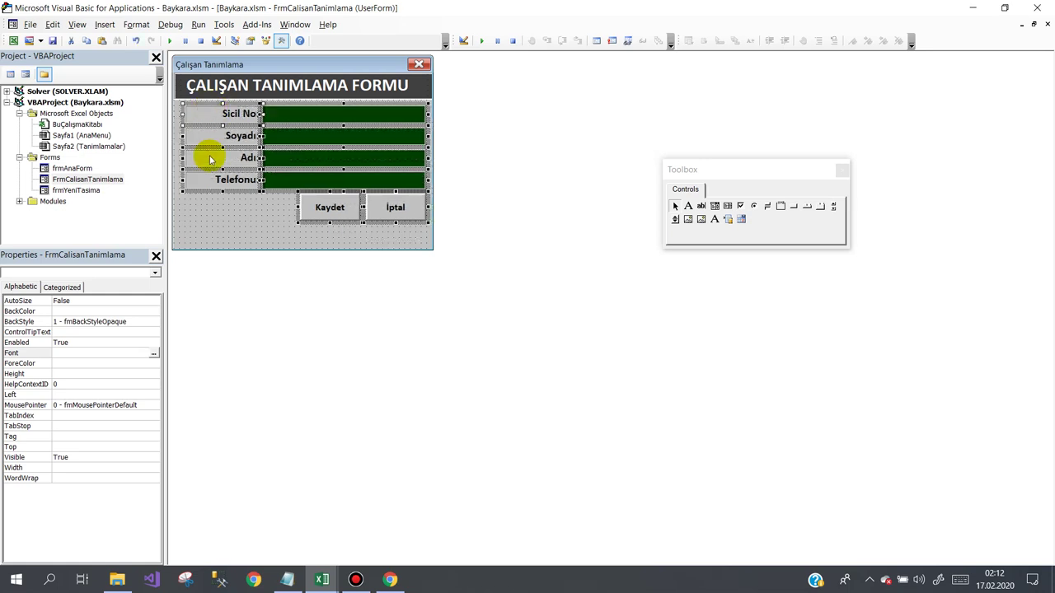
{"action": "left_click", "coordinate": [220, 226]}
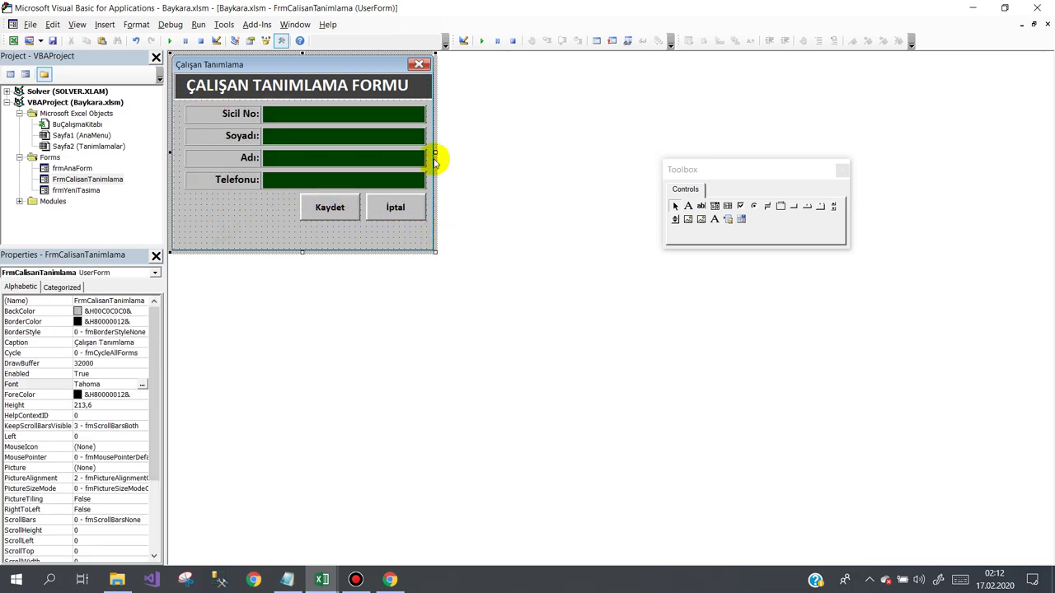
{"action": "left_click_drag", "start_coordinate": [434, 154], "coordinate": [437, 155]}
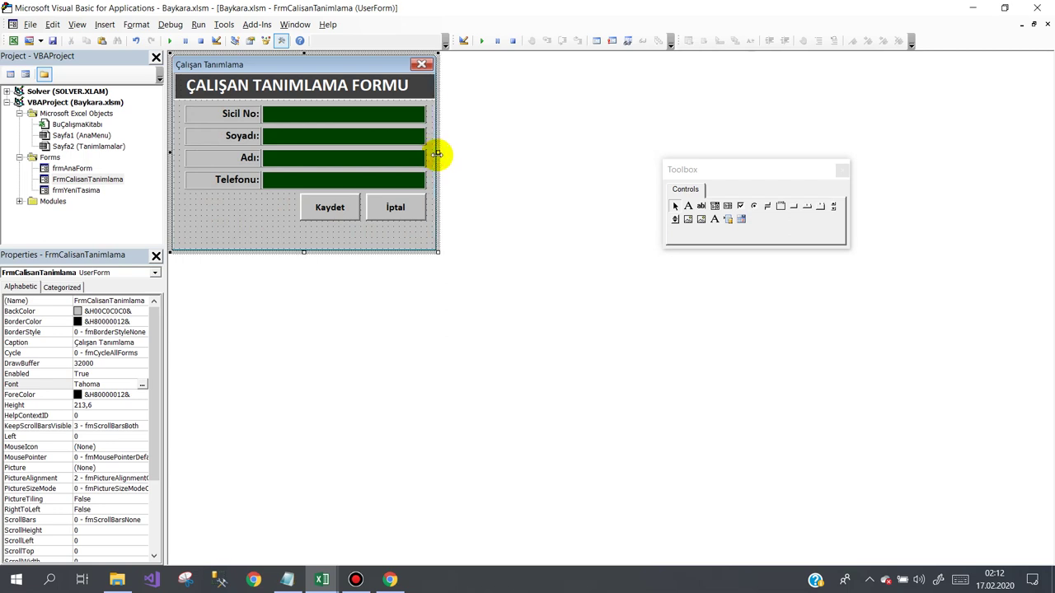
{"action": "left_click_drag", "start_coordinate": [303, 251], "coordinate": [305, 231]}
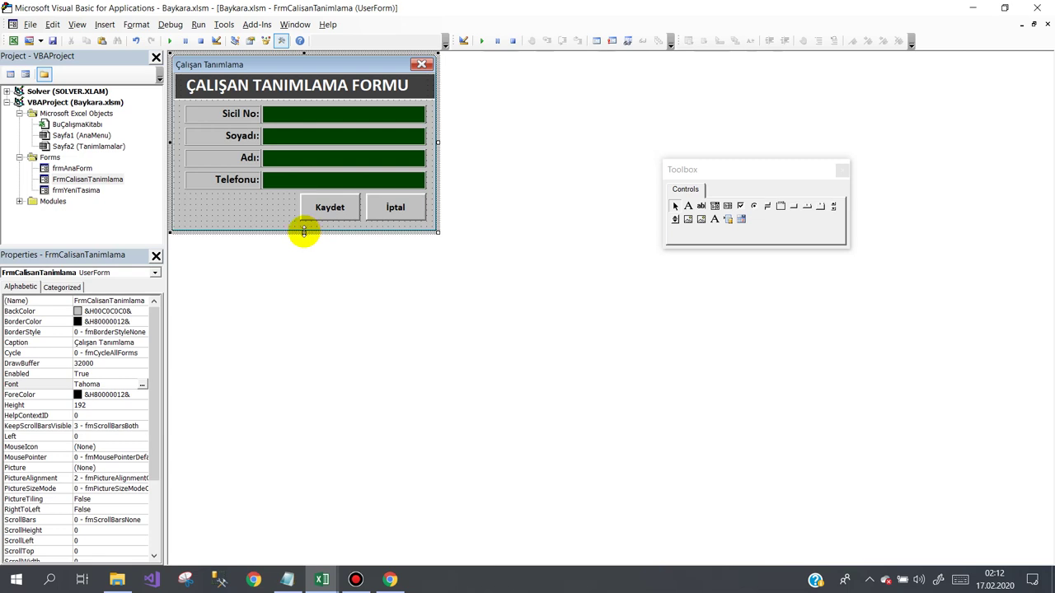
{"action": "left_click", "coordinate": [231, 221]}
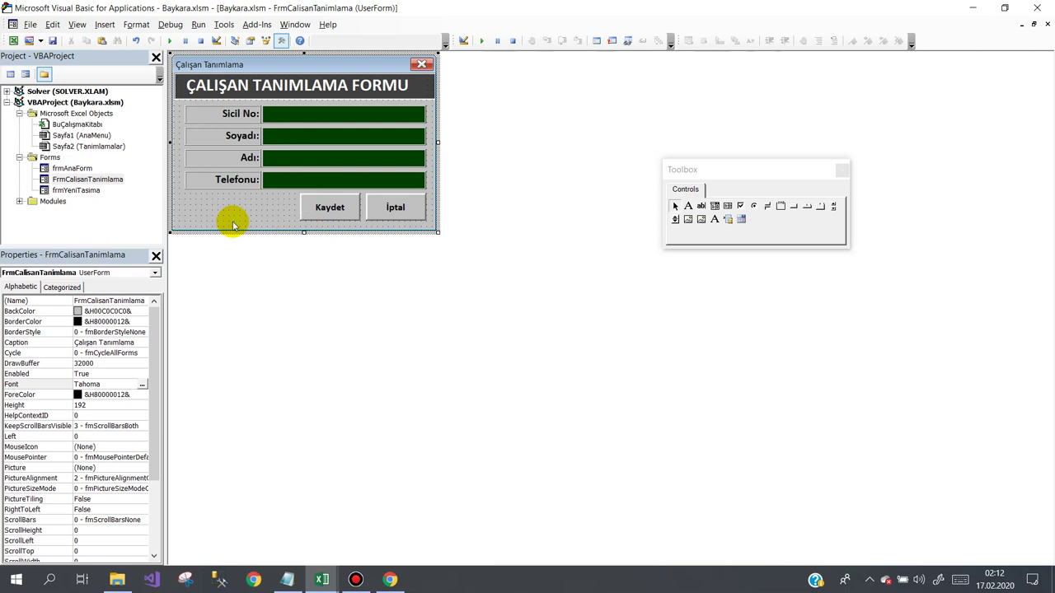
- Select the four input boxes and open their ForeColor choices
{"action": "left_click", "coordinate": [301, 110]}
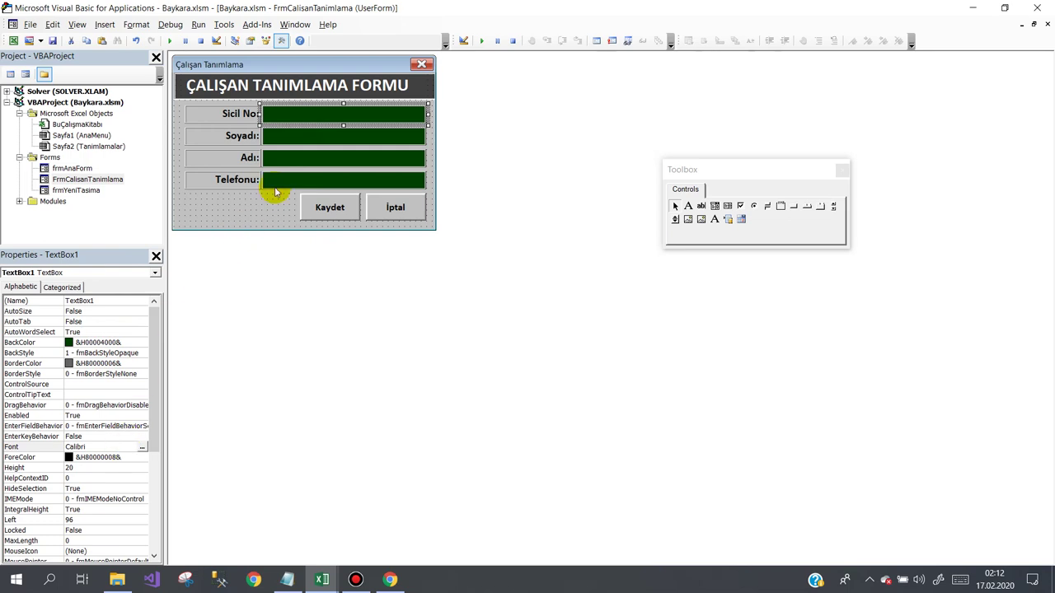
{"action": "left_click_drag", "start_coordinate": [271, 197], "coordinate": [279, 109]}
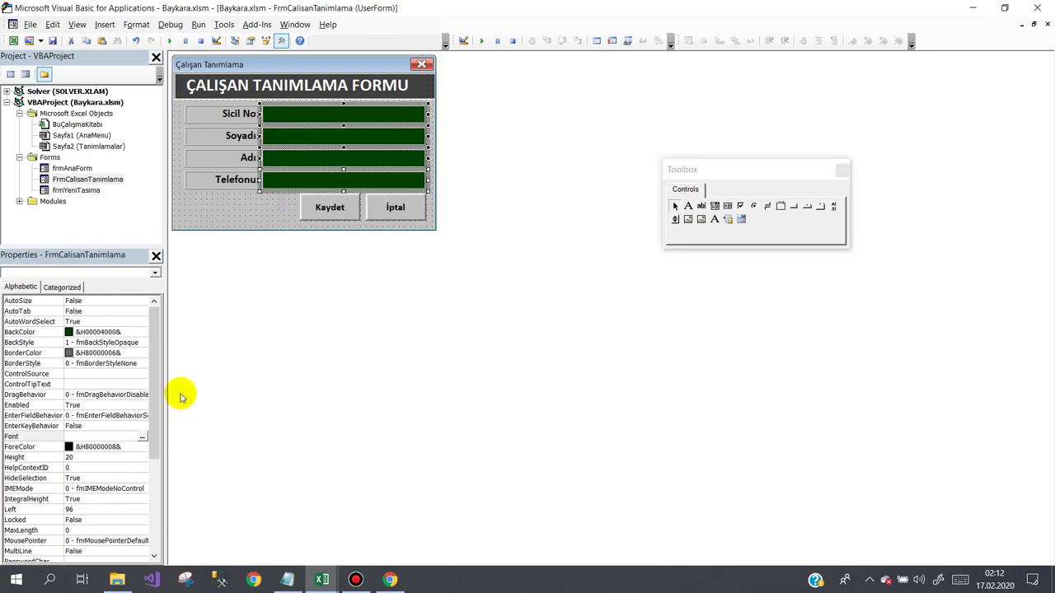
{"action": "left_click", "coordinate": [123, 445]}
{"action": "left_click", "coordinate": [141, 446]}
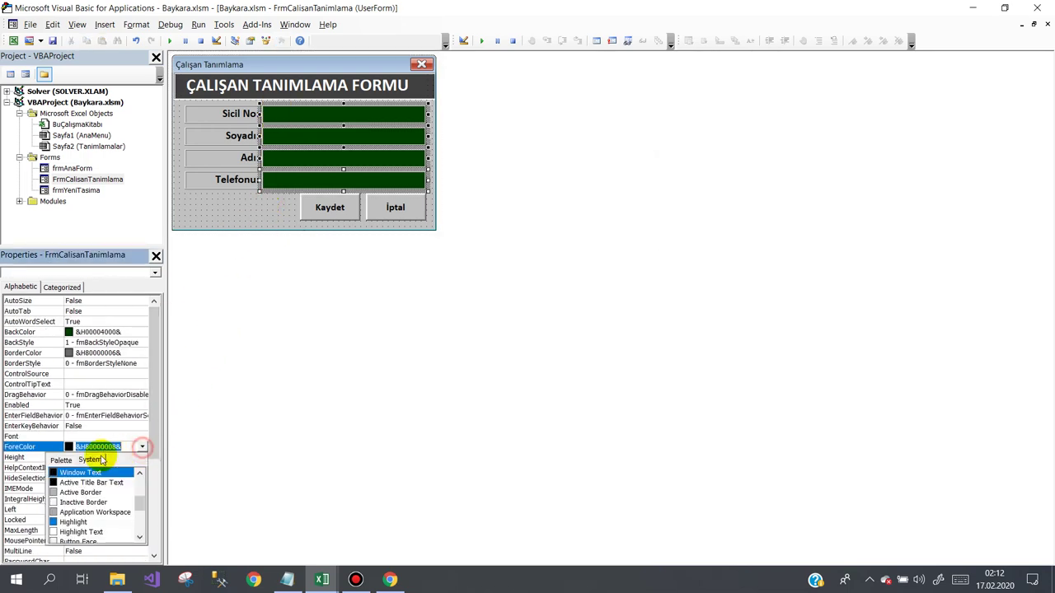
- Give the four input boxes bright green text (ForeColor &H0000FF00&) from the Palette
{"action": "left_click", "coordinate": [61, 459]}
{"action": "left_click", "coordinate": [93, 495]}
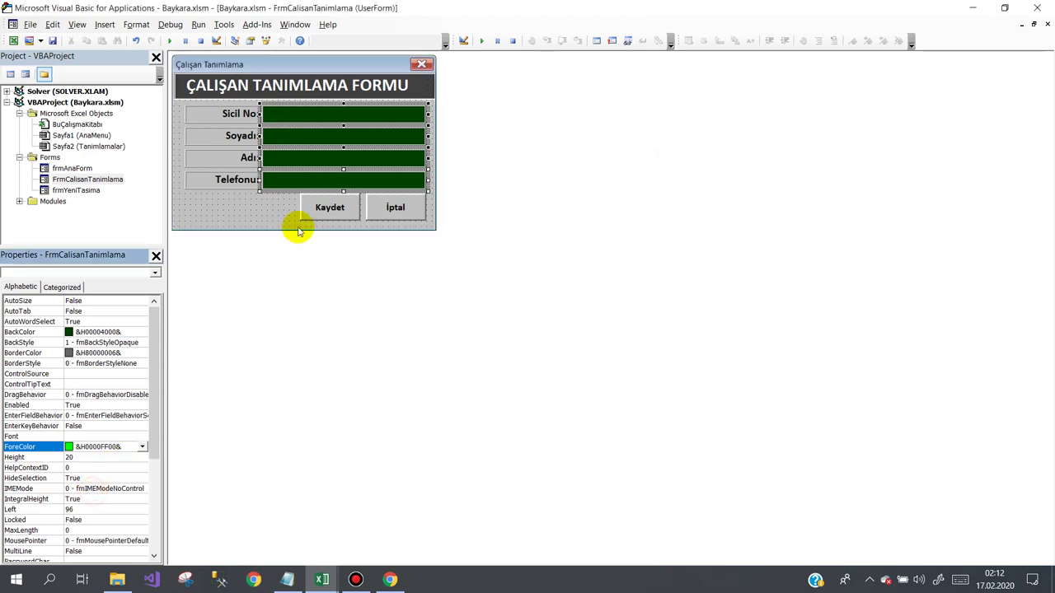
{"action": "left_click", "coordinate": [254, 219]}
- Save the workbook project, confirming the privacy warning with Tamam
{"action": "left_click", "coordinate": [52, 40]}
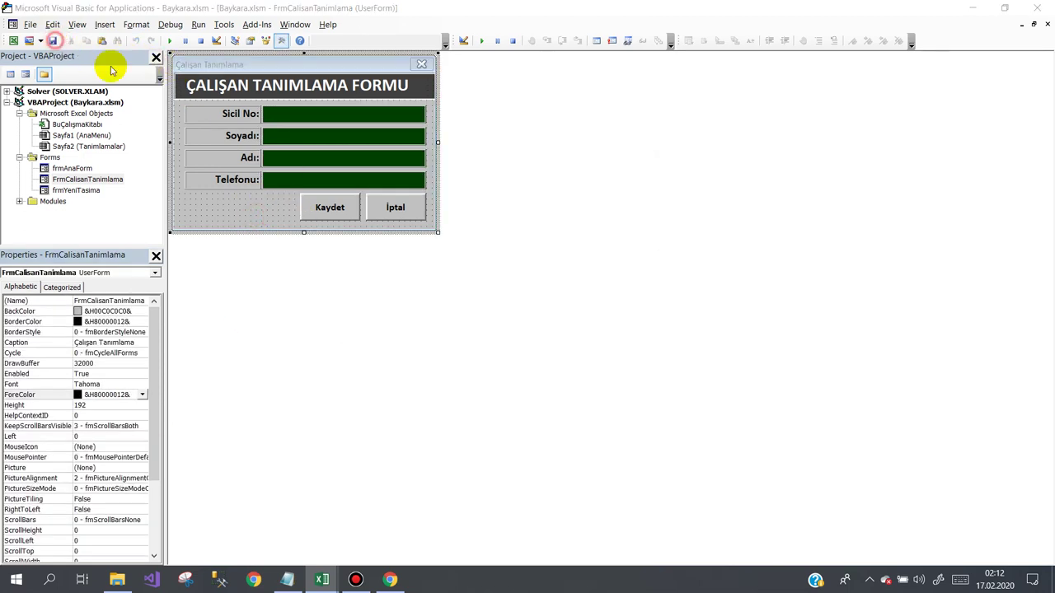
{"action": "left_click", "coordinate": [476, 326]}
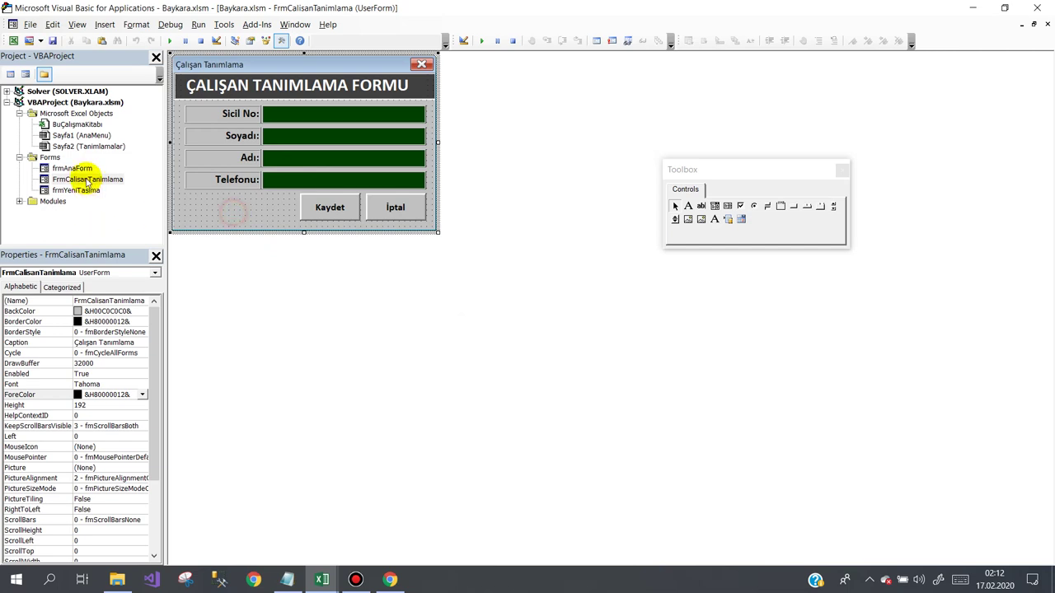
{"action": "left_click", "coordinate": [39, 40]}
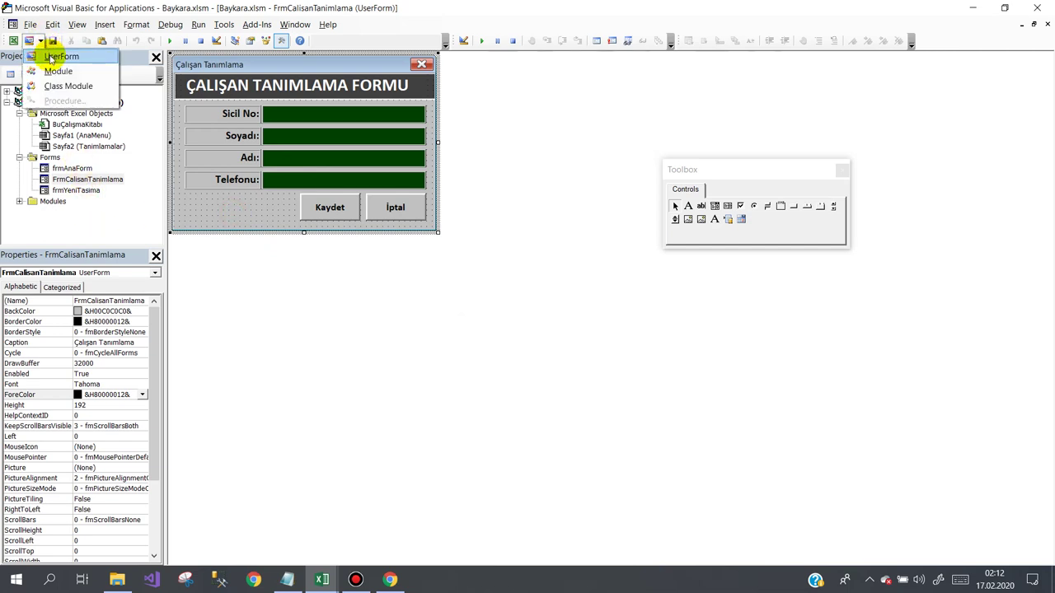
- Insert a new UserForm, enlarge it, name it frmCalisanListesi, then reopen FrmCalisanTanimlama
{"action": "left_click", "coordinate": [51, 56]}
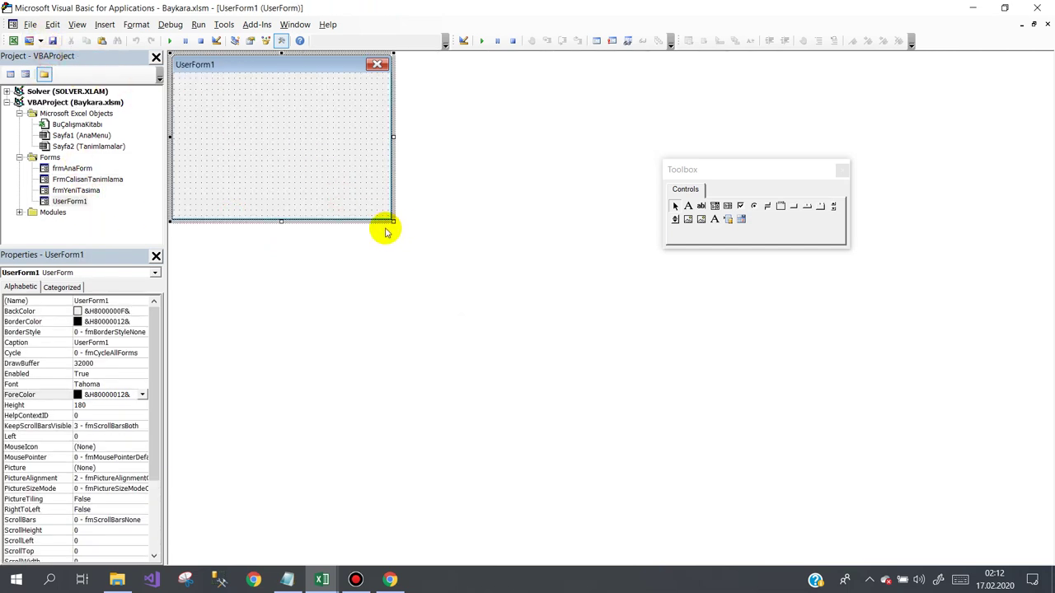
{"action": "left_click_drag", "start_coordinate": [393, 220], "coordinate": [756, 370]}
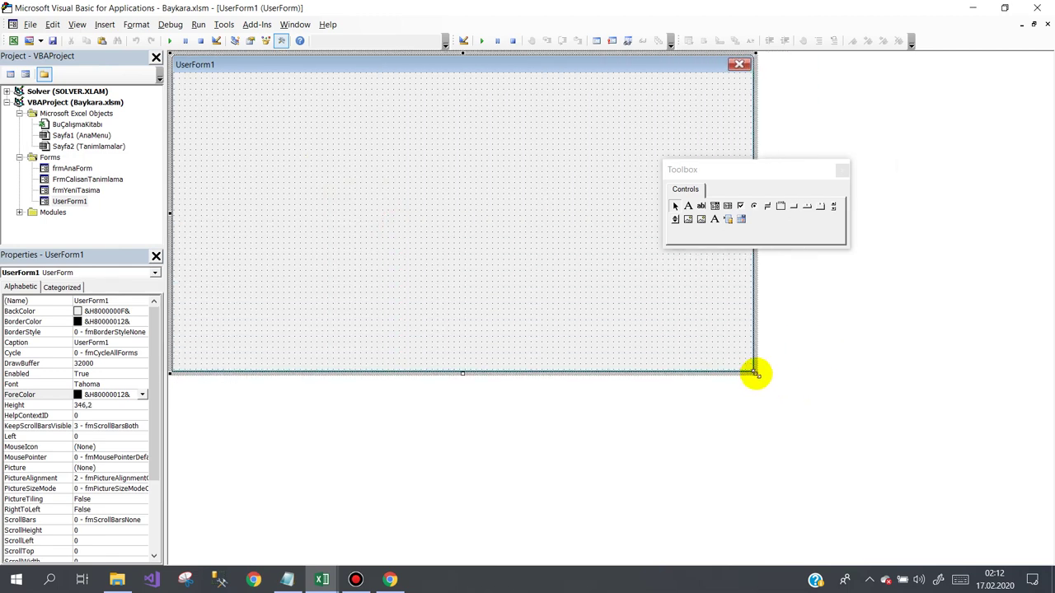
{"action": "left_click", "coordinate": [59, 300]}
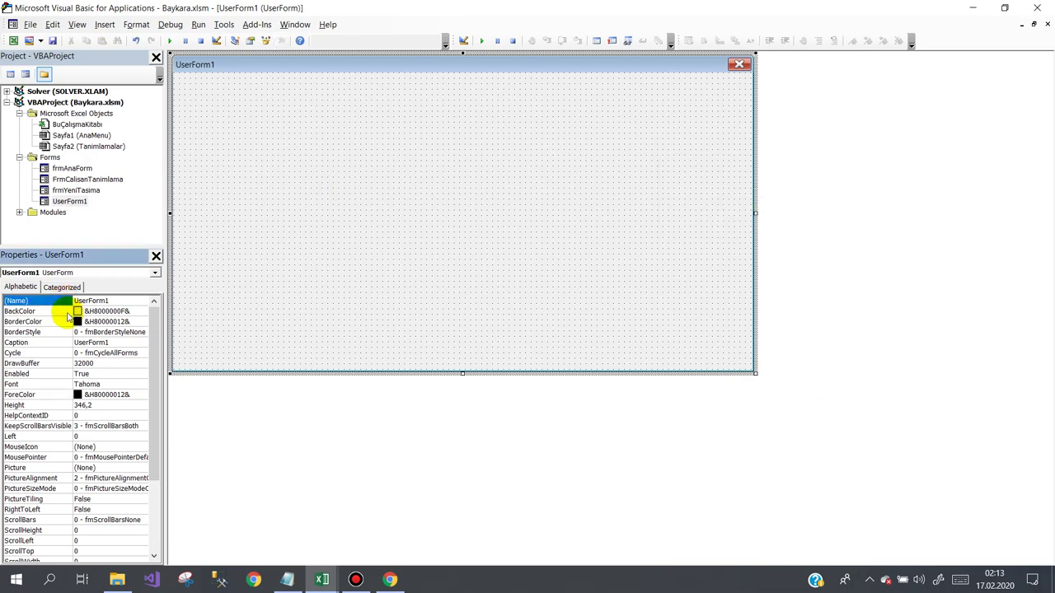
{"action": "type", "text": "FR"}
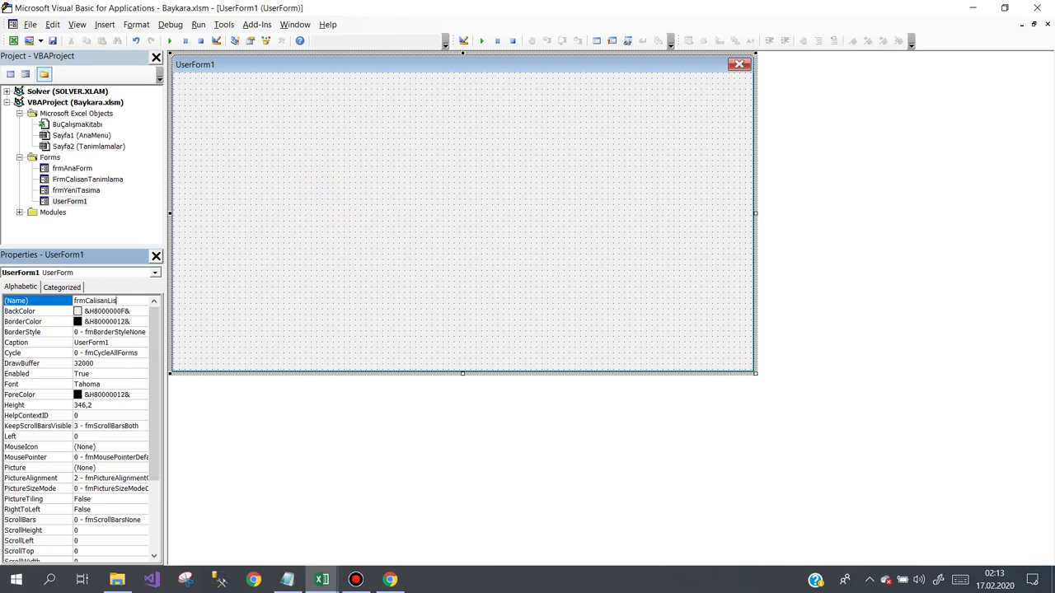
{"action": "type", "text": "i"}
{"action": "key", "text": "Return"}
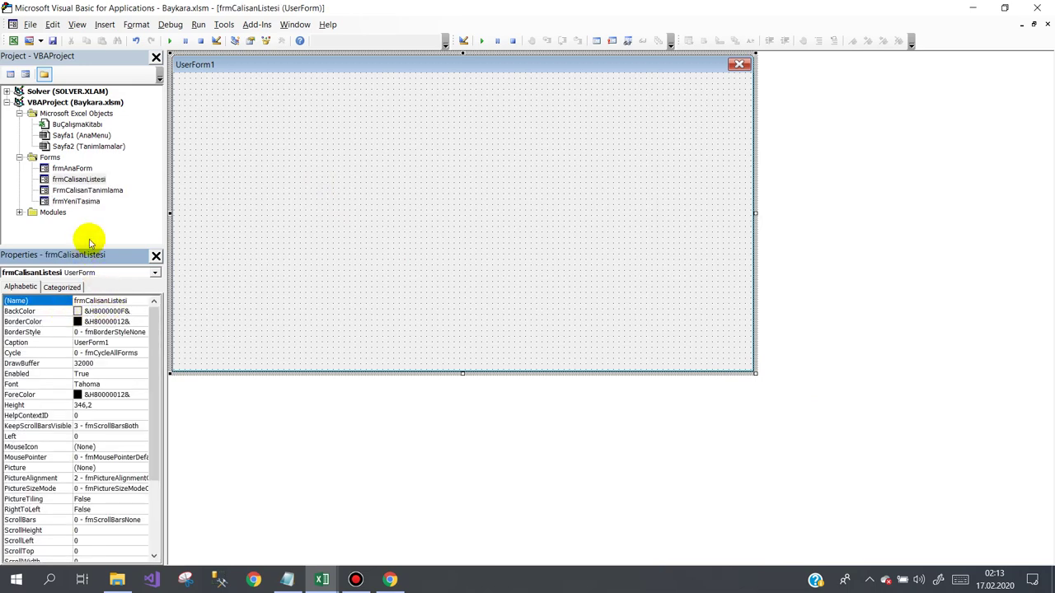
{"action": "double_click", "coordinate": [87, 189]}
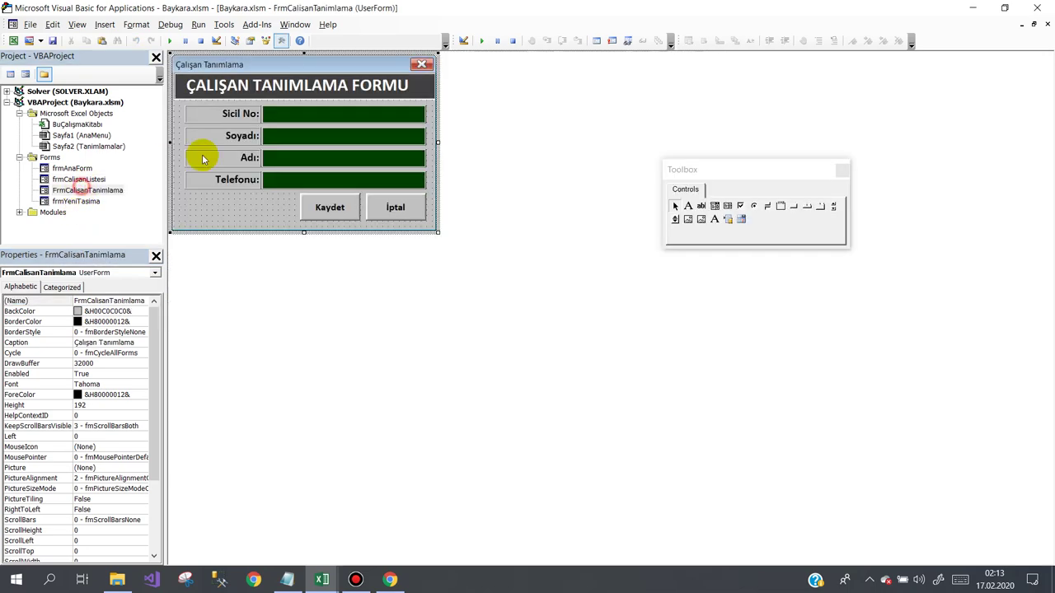
- Copy the dark header frame from the FrmCalisanTanimlama form
{"action": "left_click", "coordinate": [180, 97]}
{"action": "right_click", "coordinate": [181, 99]}
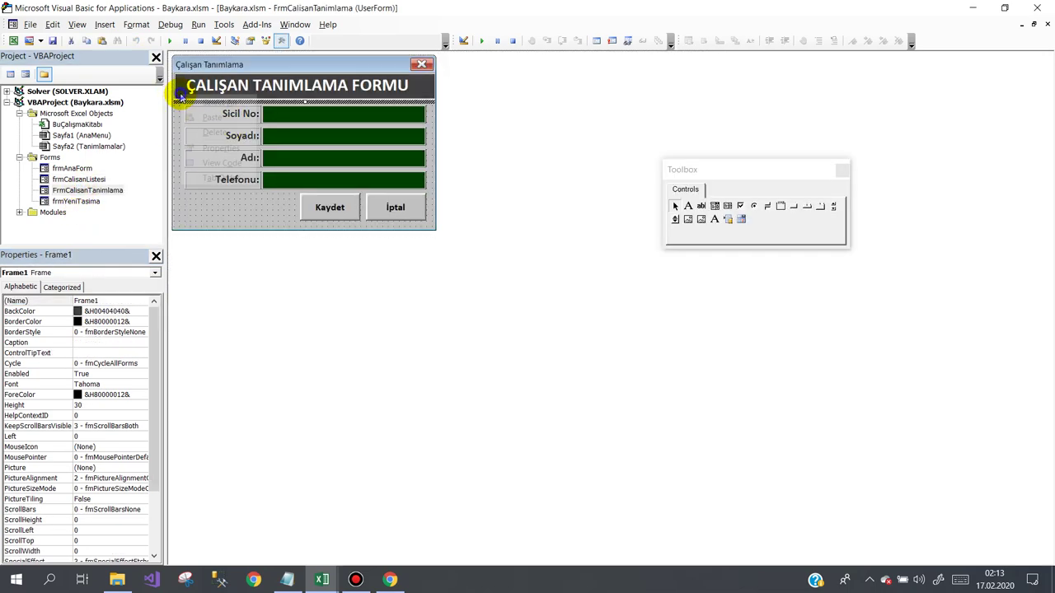
{"action": "left_click", "coordinate": [189, 205]}
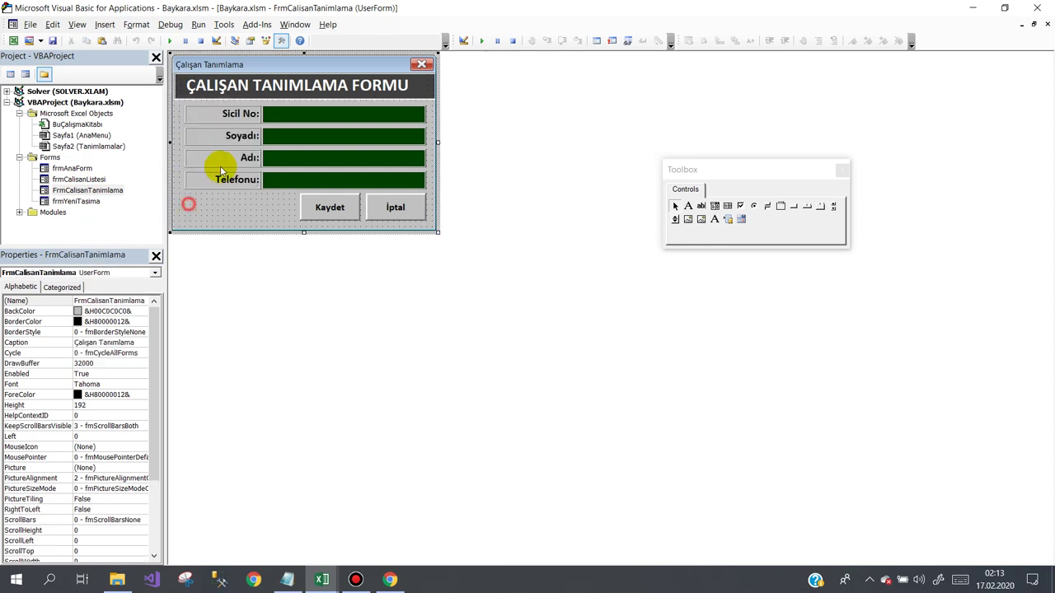
{"action": "left_click", "coordinate": [429, 100]}
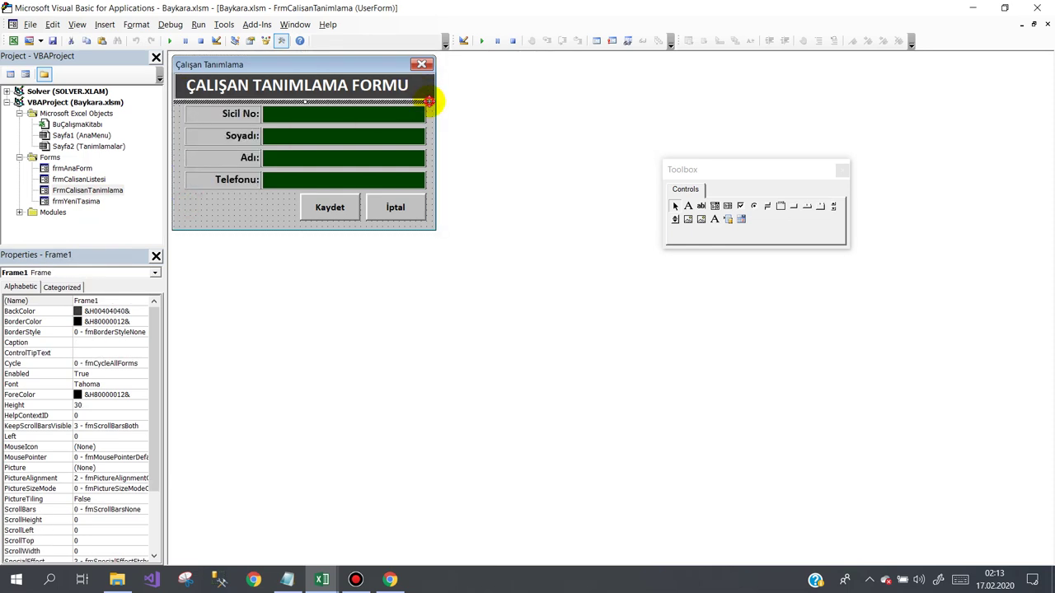
{"action": "right_click", "coordinate": [429, 100]}
{"action": "left_click", "coordinate": [437, 123]}
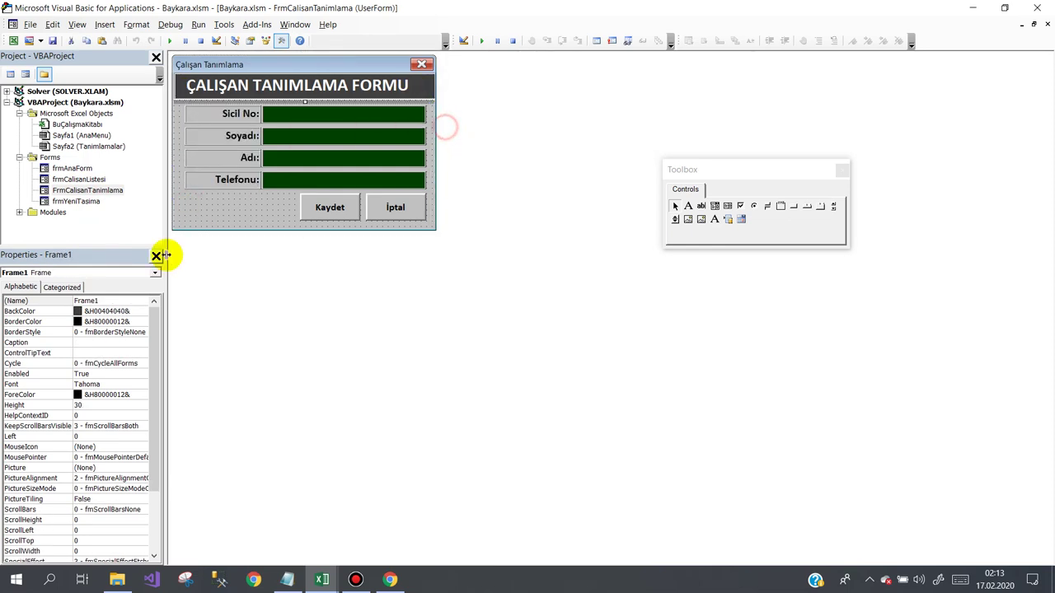
- Paste the header into frmCalisanListesi at the top-left and stretch it full width
{"action": "double_click", "coordinate": [78, 202]}
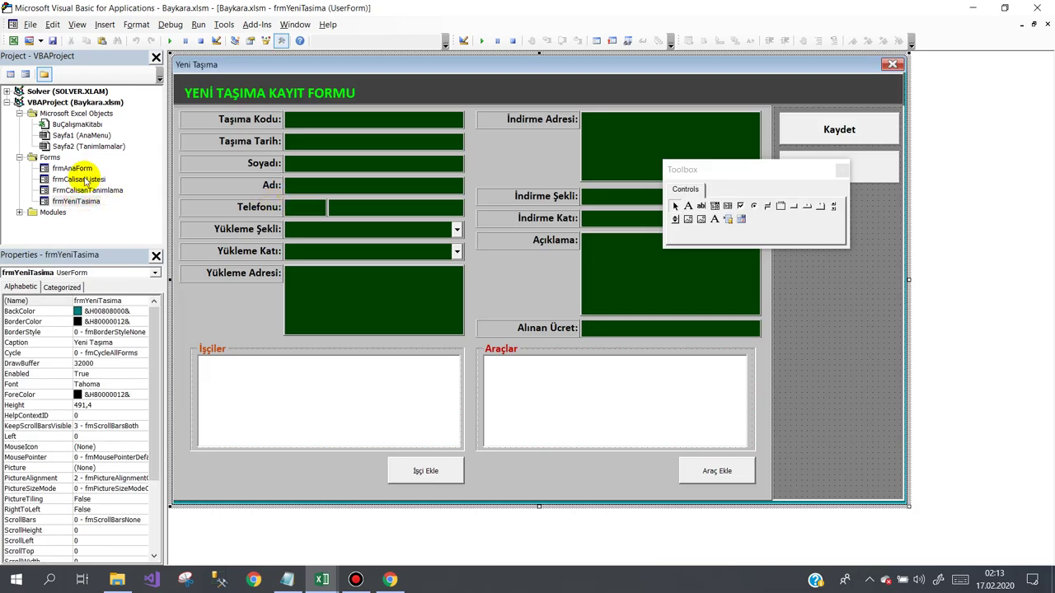
{"action": "left_click", "coordinate": [84, 179]}
{"action": "double_click", "coordinate": [85, 180]}
{"action": "right_click", "coordinate": [239, 167]}
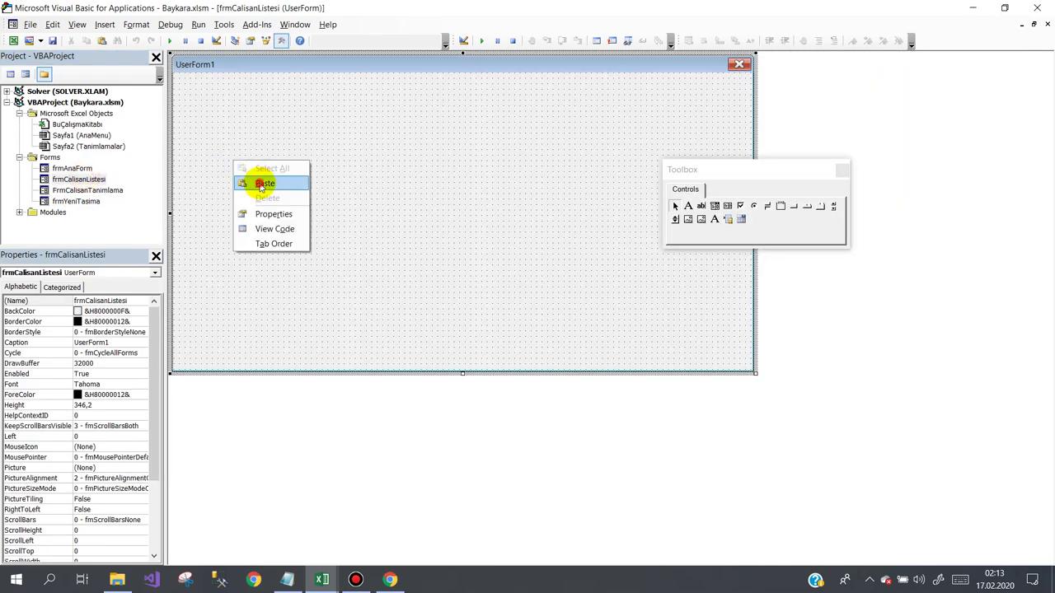
{"action": "left_click", "coordinate": [259, 182]}
{"action": "left_click_drag", "start_coordinate": [340, 206], "coordinate": [188, 79]}
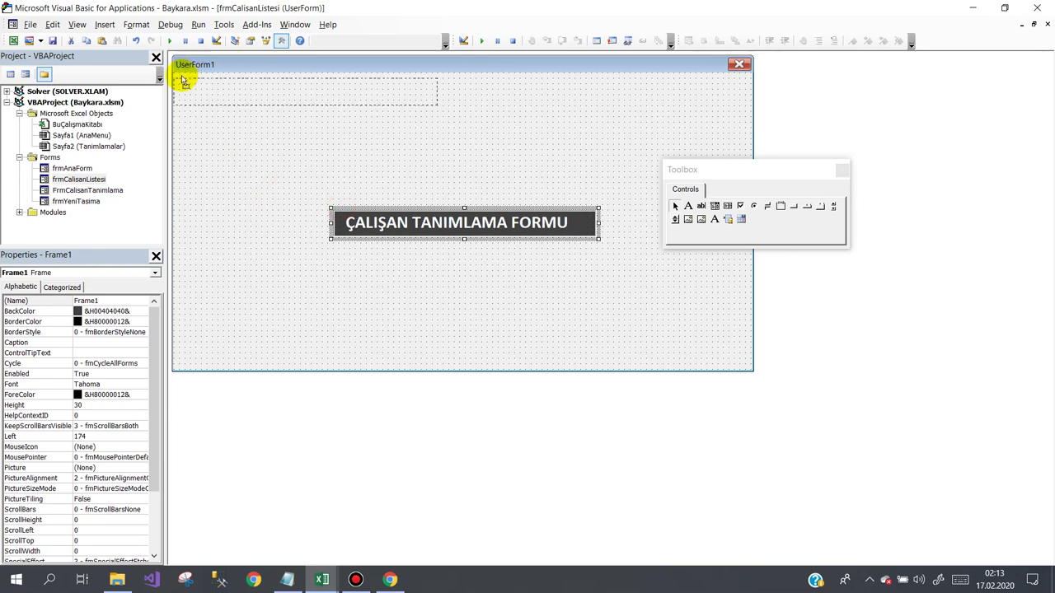
{"action": "left_click_drag", "start_coordinate": [183, 78], "coordinate": [183, 79]}
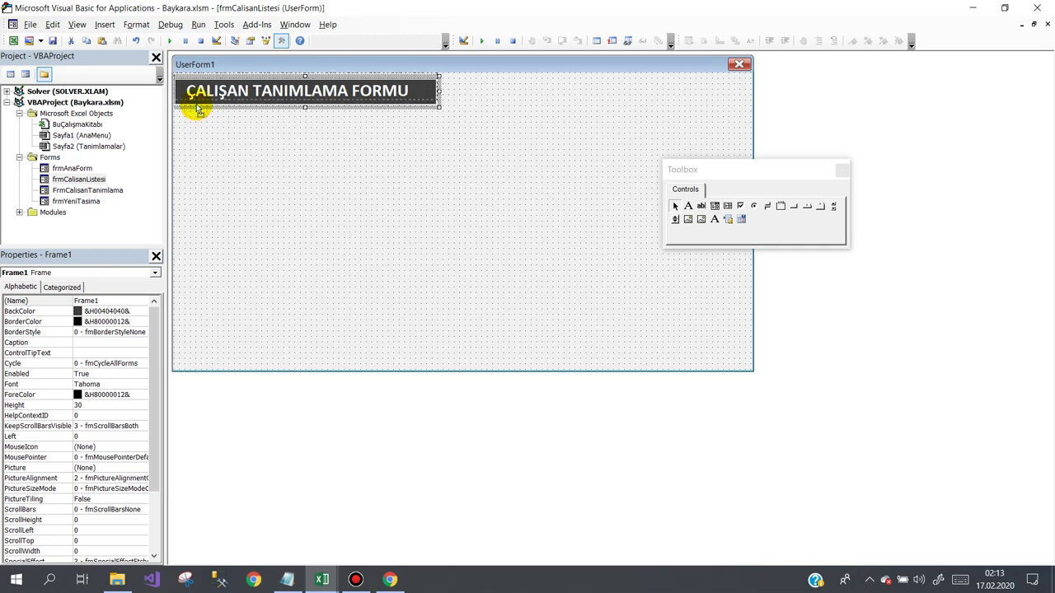
{"action": "left_click_drag", "start_coordinate": [198, 109], "coordinate": [207, 105]}
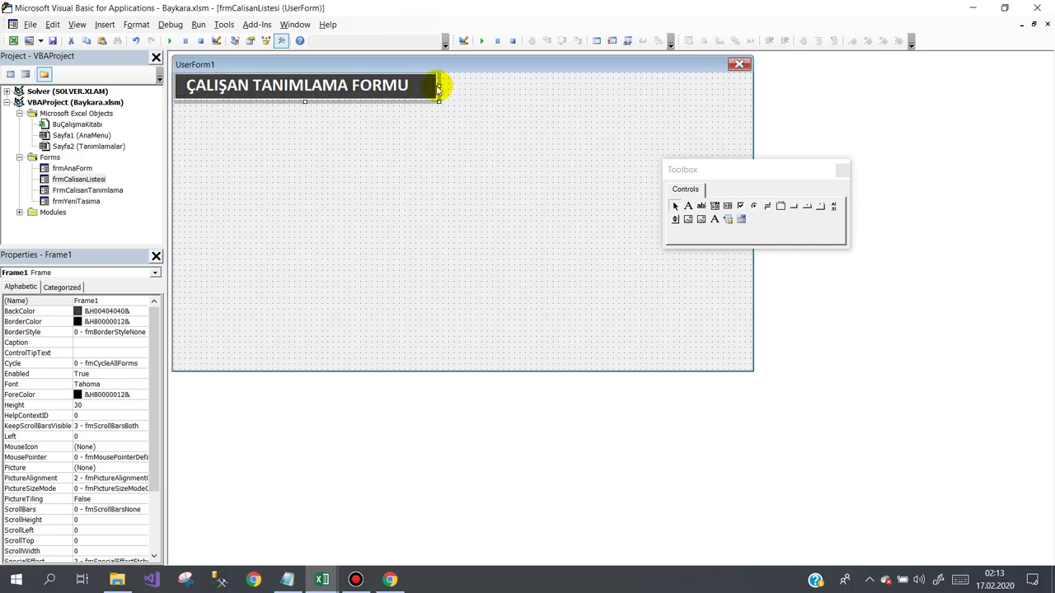
{"action": "left_click_drag", "start_coordinate": [438, 86], "coordinate": [750, 99]}
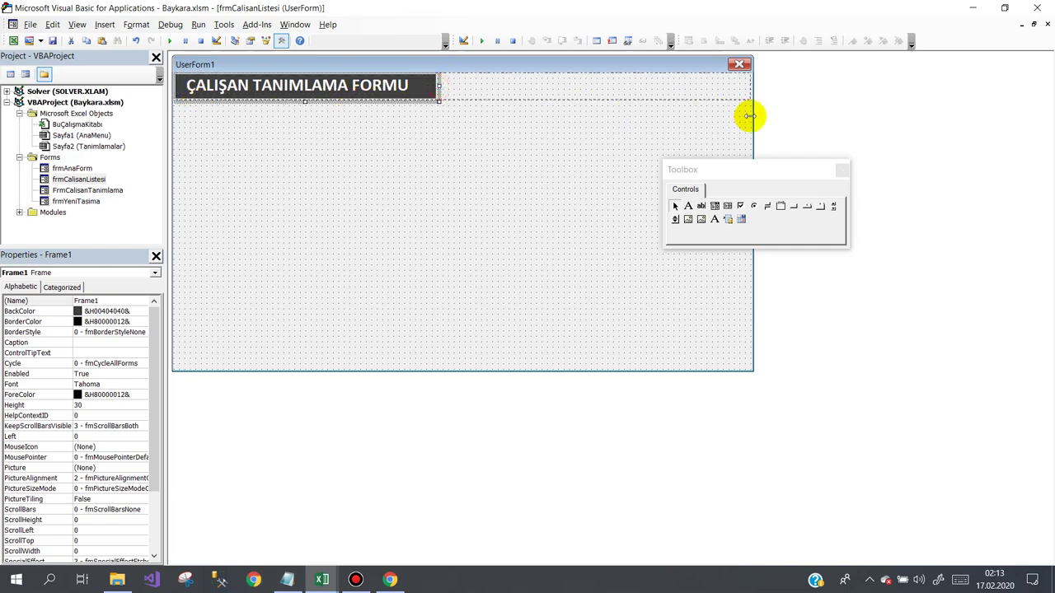
- Change the header title to ÇALIŞAN LİSTESİ
{"action": "left_click", "coordinate": [415, 89]}
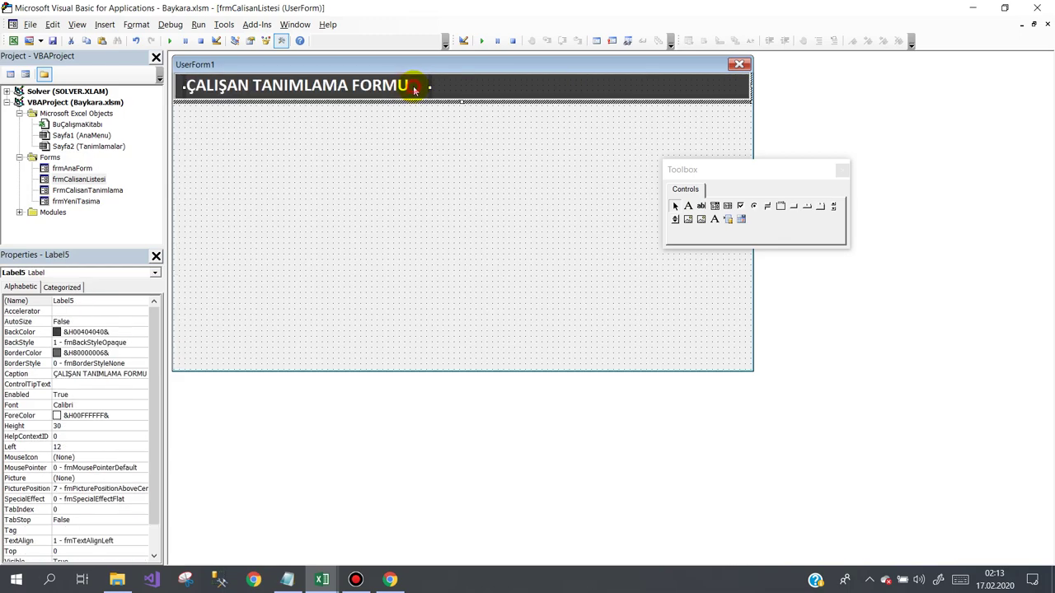
{"action": "left_click", "coordinate": [415, 89]}
{"action": "left_click_drag", "start_coordinate": [412, 85], "coordinate": [255, 85]}
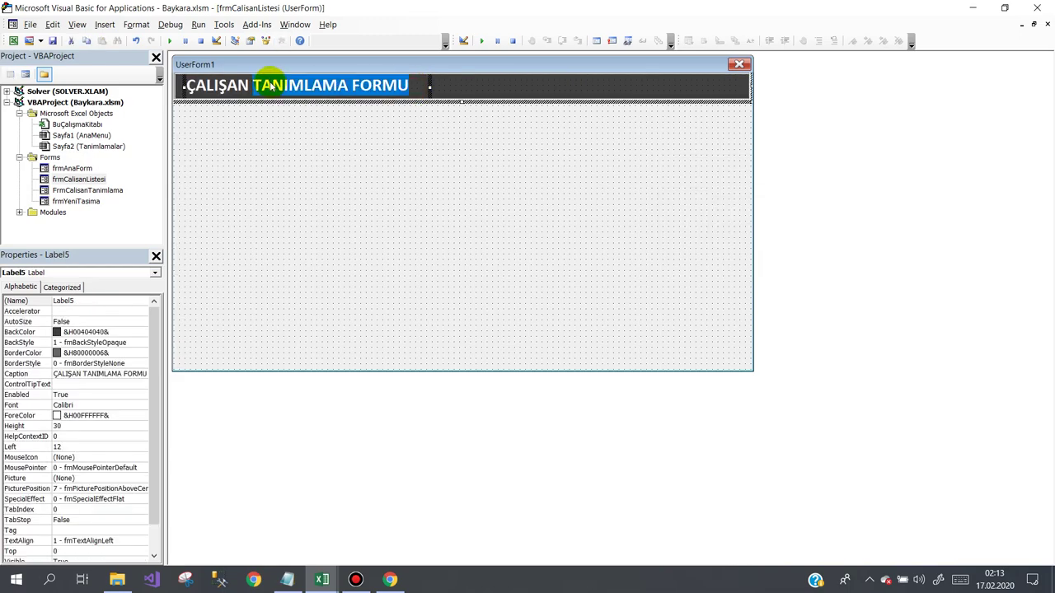
{"action": "type", "text": "LİSTESİ"}
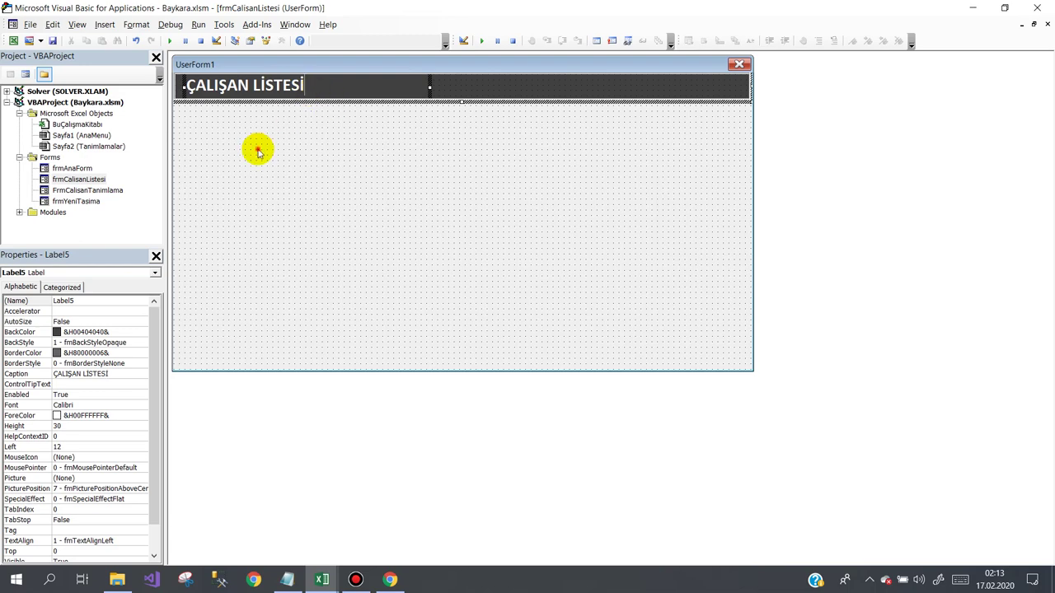
{"action": "left_click", "coordinate": [259, 149]}
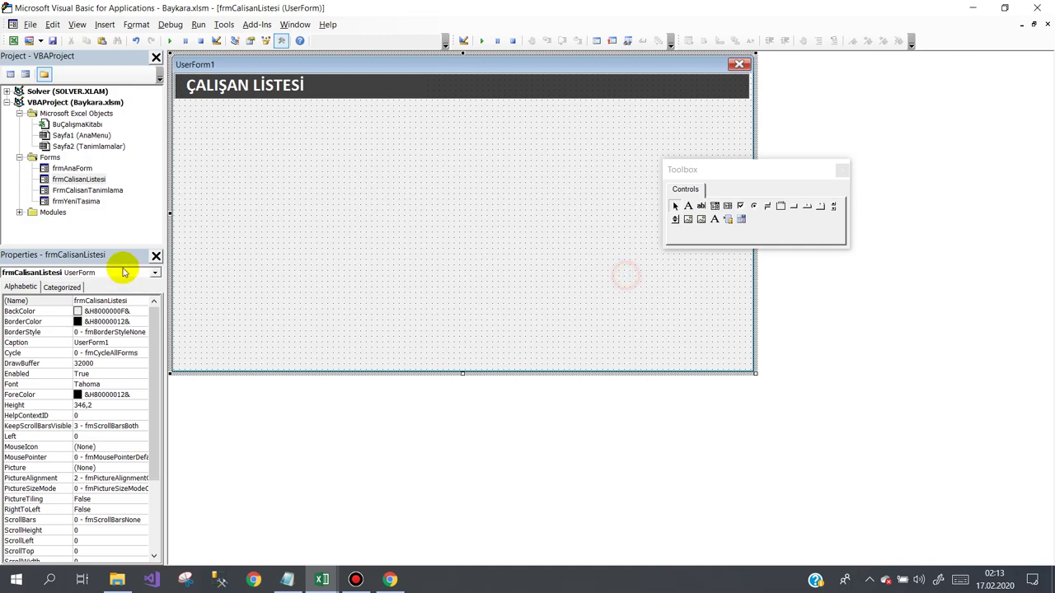
- Open the frmCalisanListesi form in the designer
{"action": "double_click", "coordinate": [90, 202]}
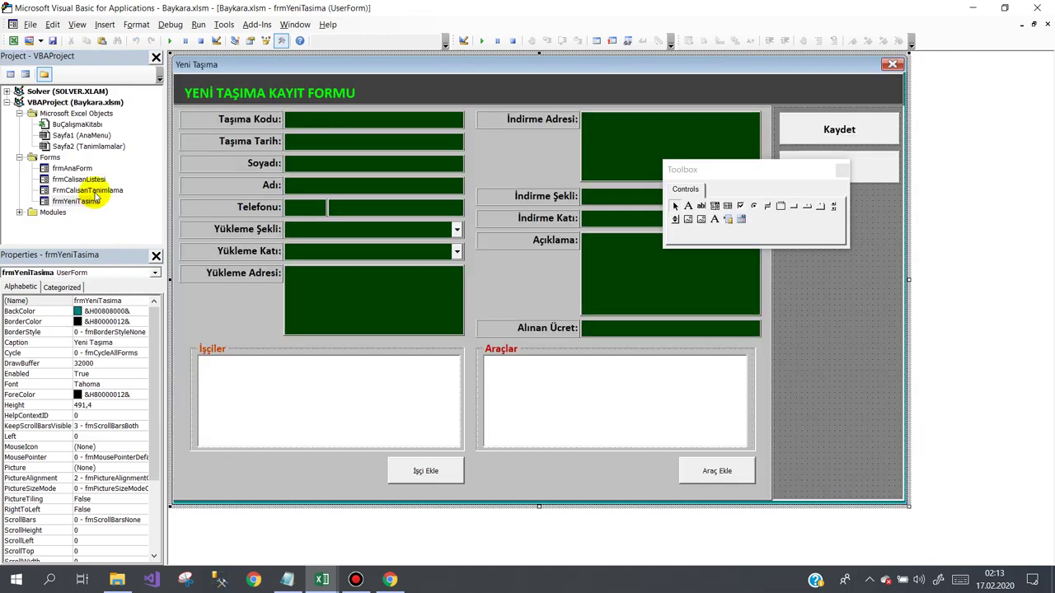
{"action": "double_click", "coordinate": [96, 192]}
{"action": "left_click", "coordinate": [90, 201]}
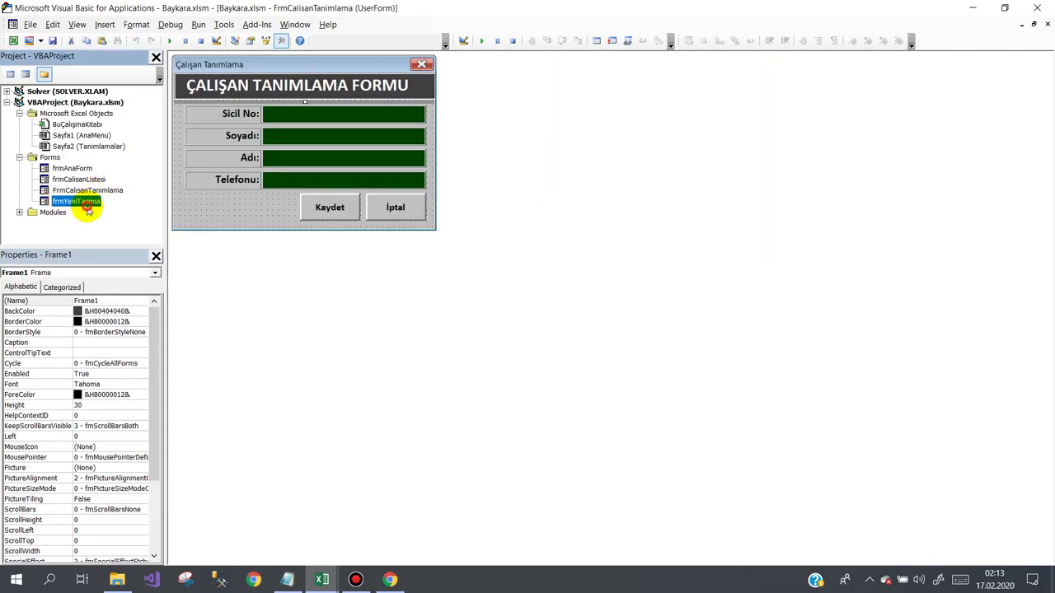
{"action": "double_click", "coordinate": [79, 178]}
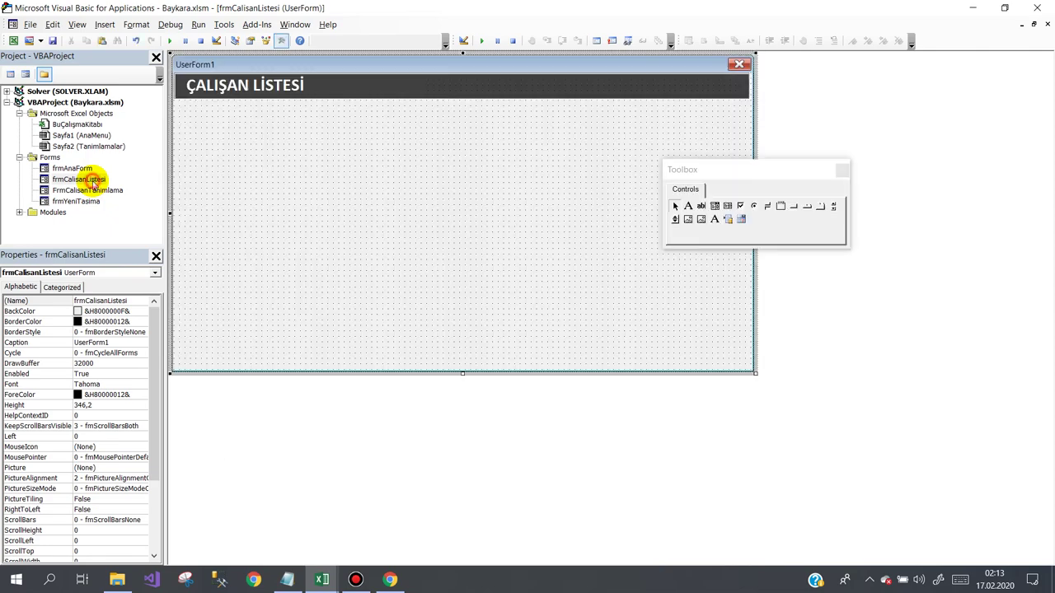
- Set the form's BackColor to light grey and select the ListBox tool in the Toolbox
{"action": "left_click", "coordinate": [136, 312]}
{"action": "left_click", "coordinate": [142, 312]}
{"action": "left_click", "coordinate": [61, 324]}
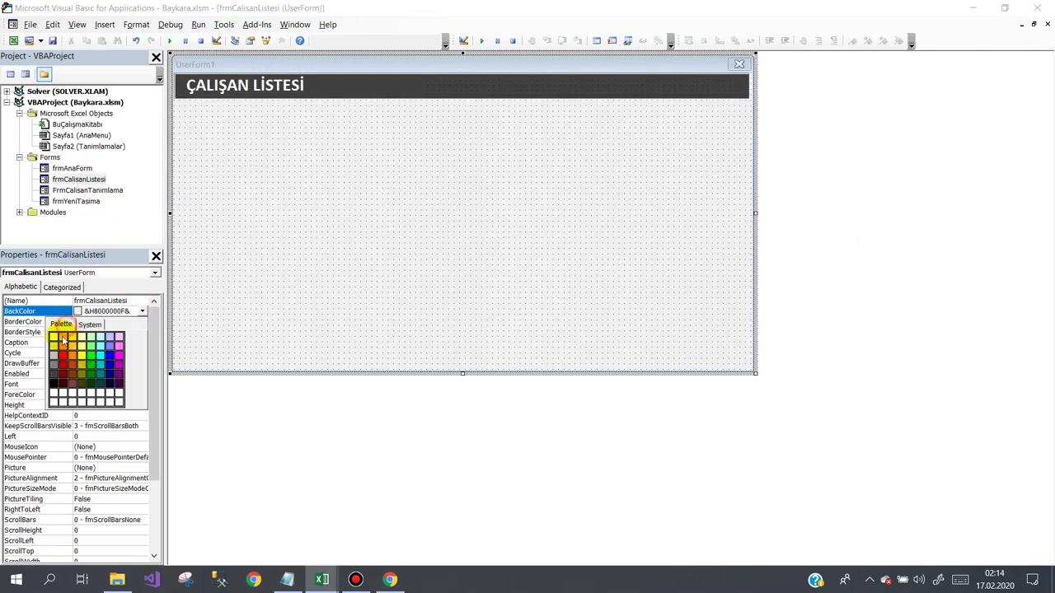
{"action": "left_click", "coordinate": [53, 359]}
{"action": "left_click", "coordinate": [278, 204]}
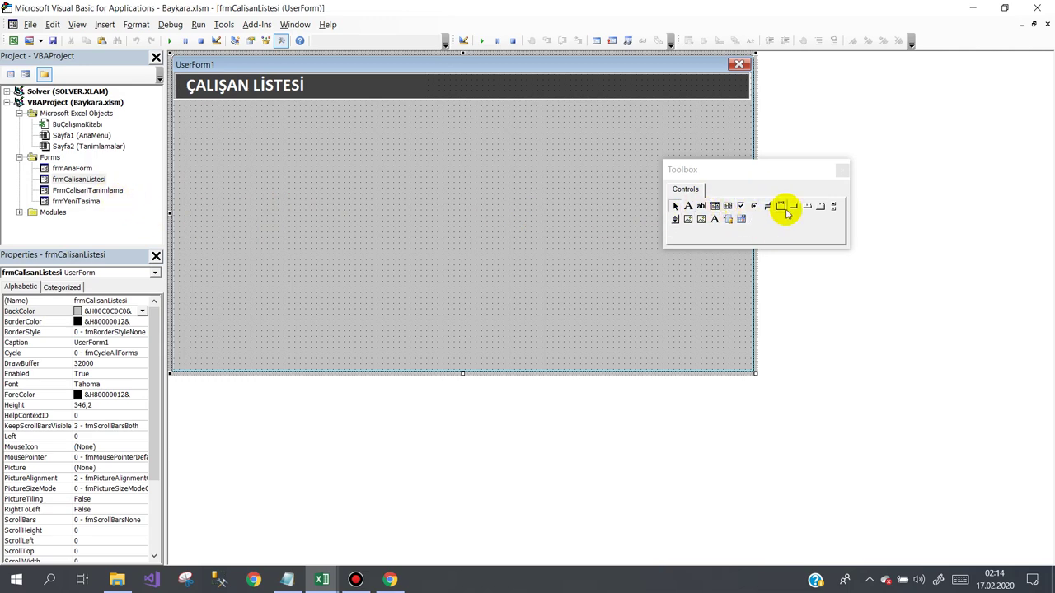
{"action": "left_click", "coordinate": [684, 196]}
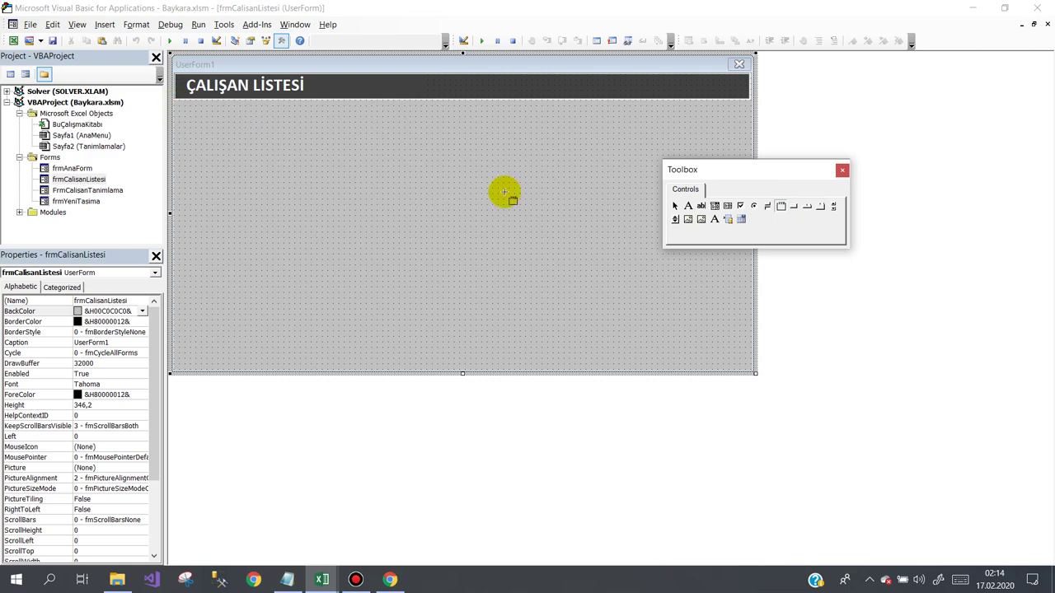
{"action": "left_click", "coordinate": [727, 205]}
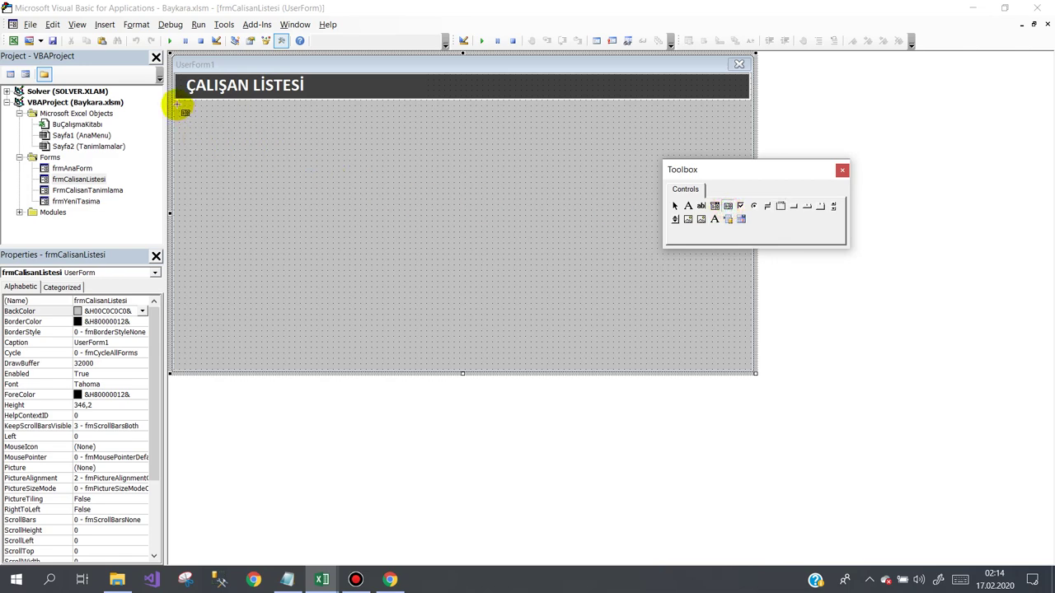
- Draw a large ListBox1 below the header and extend the form to height 367,8
{"action": "left_click_drag", "start_coordinate": [176, 104], "coordinate": [745, 356]}
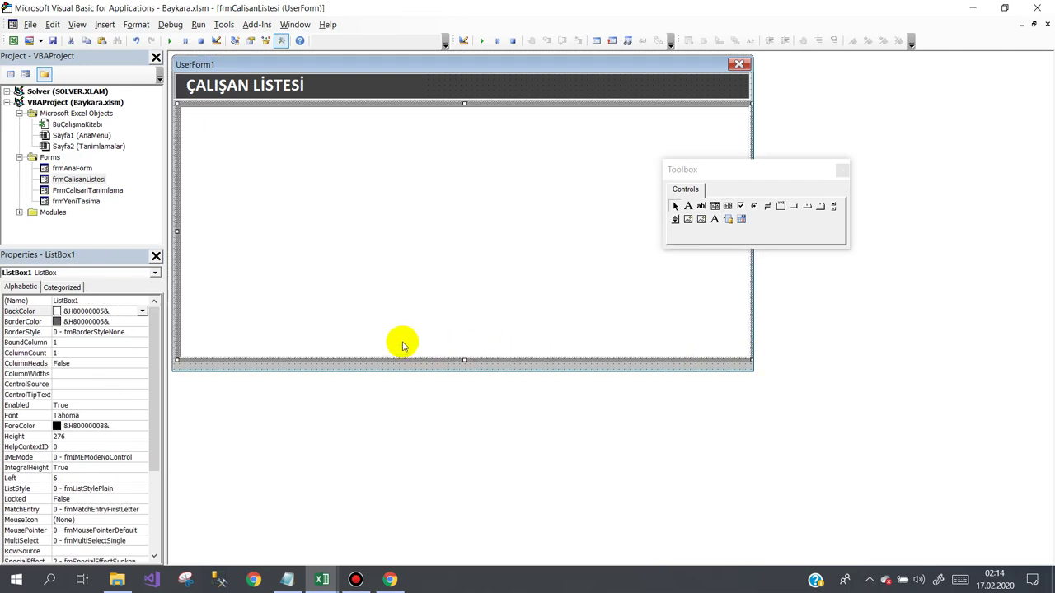
{"action": "left_click", "coordinate": [350, 370]}
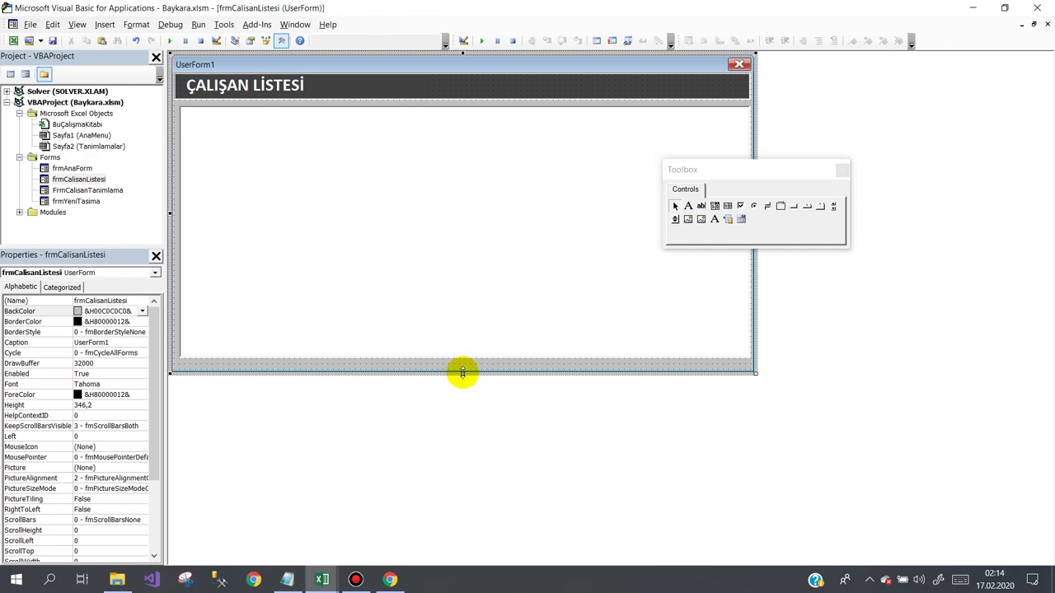
{"action": "left_click_drag", "start_coordinate": [462, 373], "coordinate": [465, 392]}
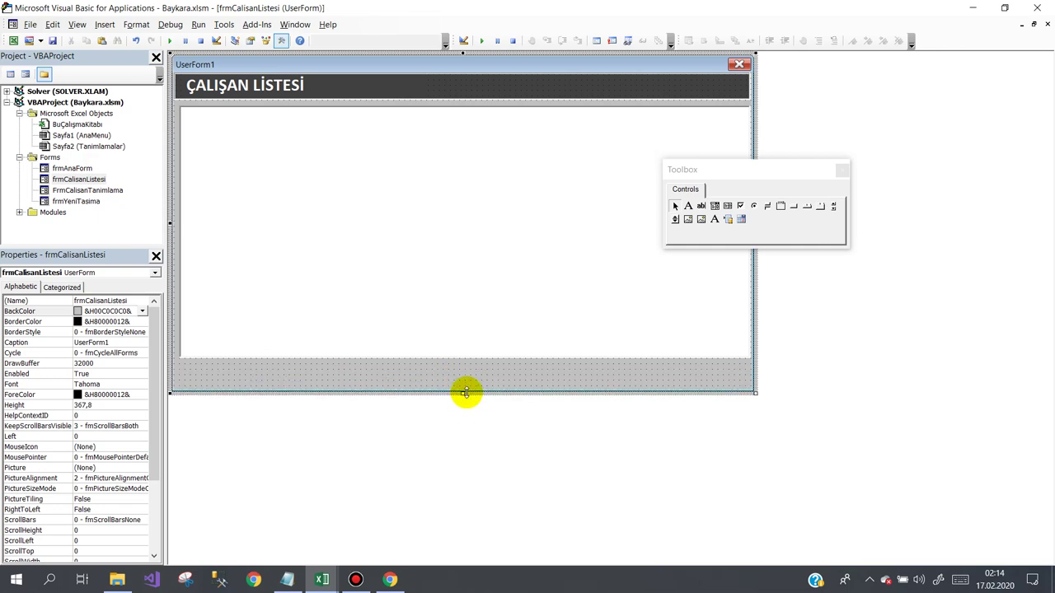
- Copy the Kaydet and İptal buttons from FrmCalisanTanimlama
{"action": "double_click", "coordinate": [61, 192]}
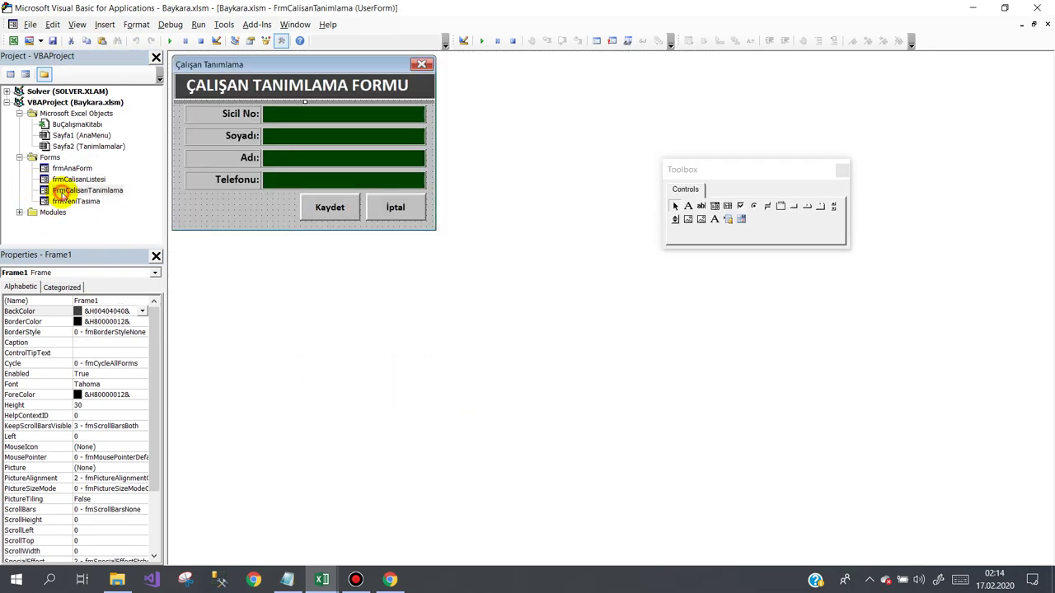
{"action": "right_click", "coordinate": [327, 208]}
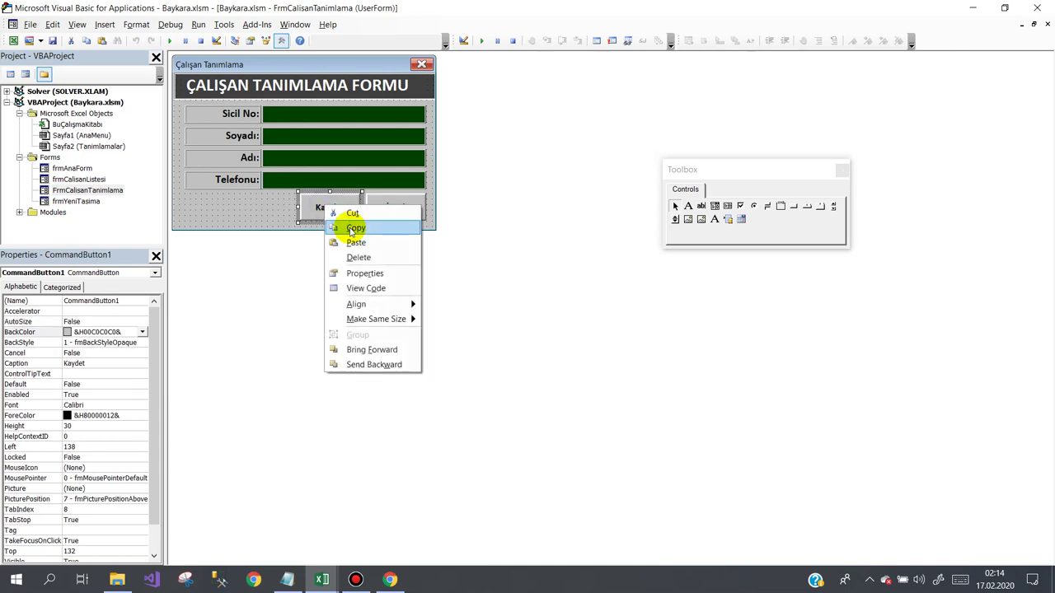
{"action": "left_click", "coordinate": [392, 200], "text": "ctrl"}
{"action": "right_click", "coordinate": [392, 200]}
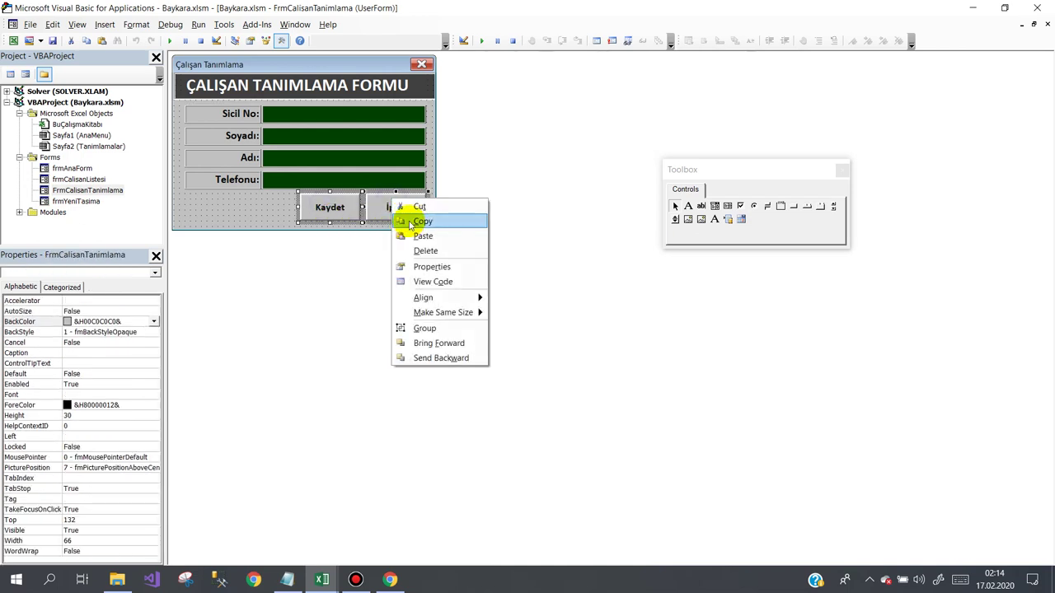
{"action": "left_click", "coordinate": [412, 217]}
- Paste the buttons at frmCalisanListesi's bottom right and raise the form height to 385,2
{"action": "double_click", "coordinate": [82, 179]}
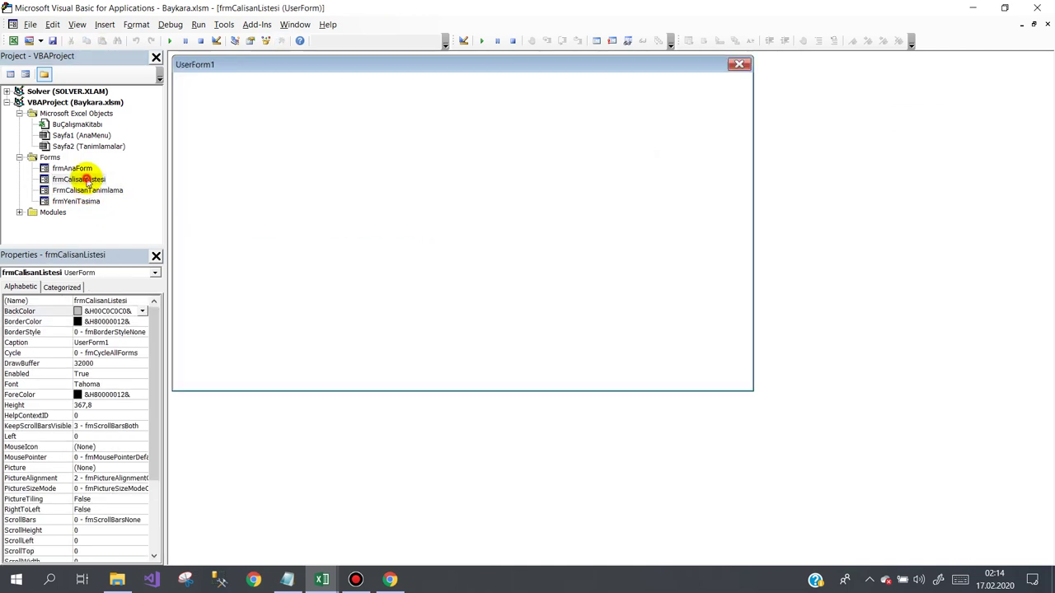
{"action": "right_click", "coordinate": [274, 372]}
{"action": "left_click", "coordinate": [309, 397]}
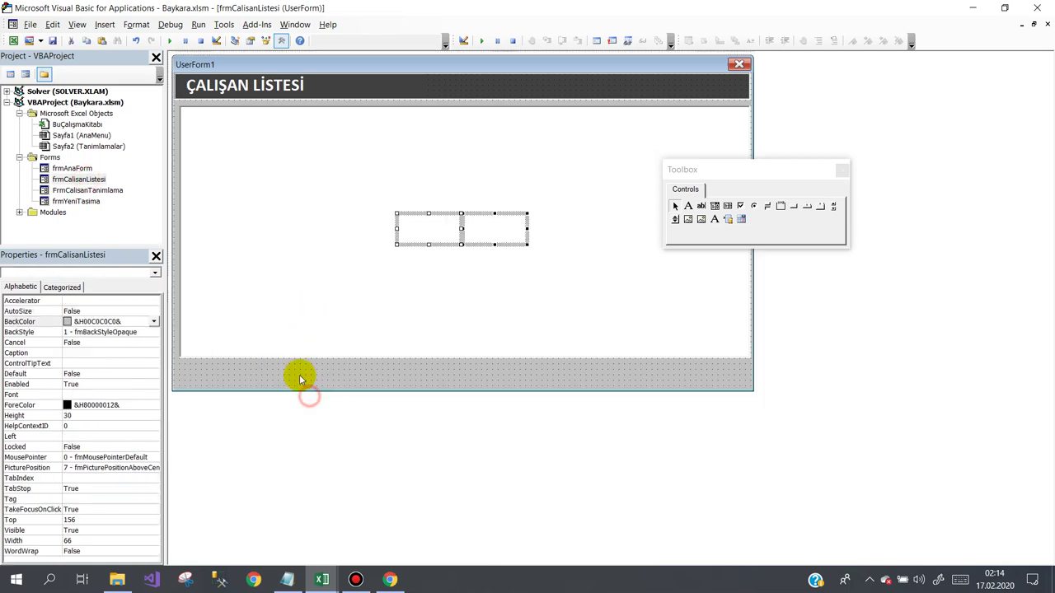
{"action": "left_click_drag", "start_coordinate": [442, 244], "coordinate": [693, 393]}
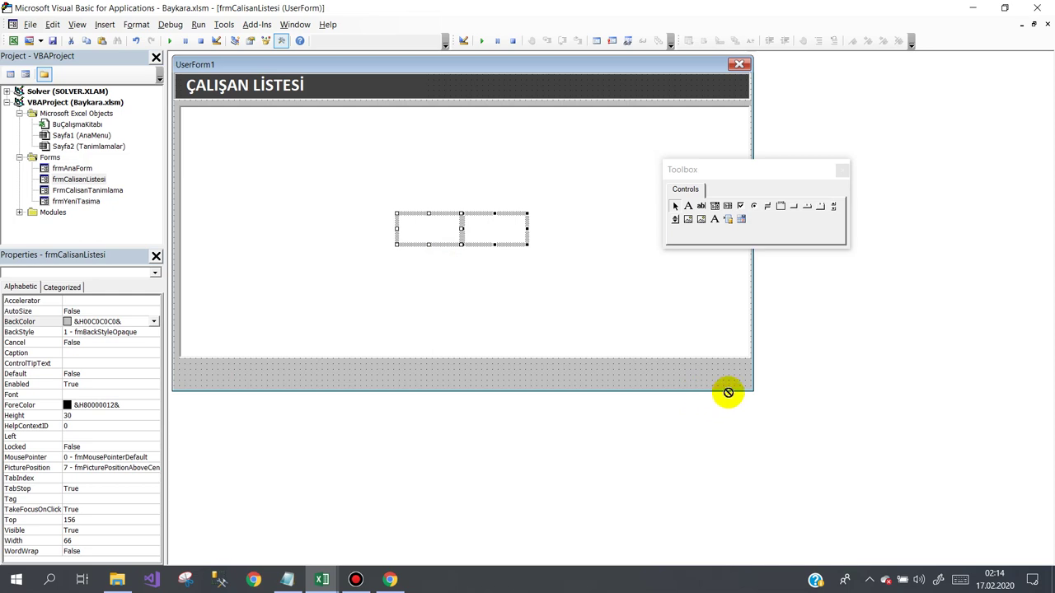
{"action": "left_click_drag", "start_coordinate": [694, 394], "coordinate": [674, 385]}
{"action": "left_click", "coordinate": [574, 370]}
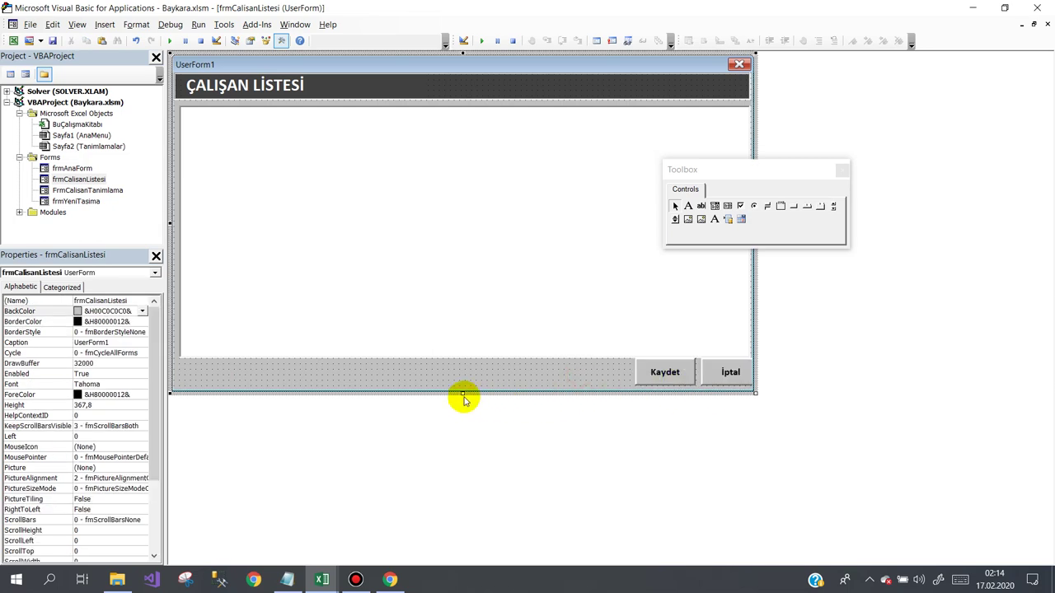
{"action": "left_click_drag", "start_coordinate": [464, 394], "coordinate": [466, 409]}
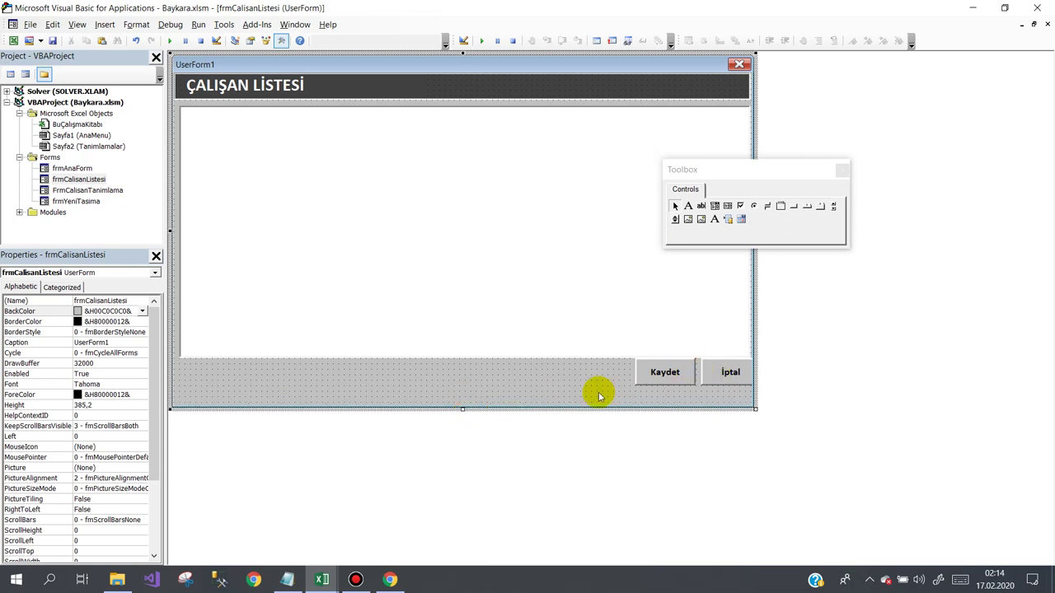
{"action": "mouse_move", "coordinate": [605, 379]}
{"action": "left_mouse_down"}
{"action": "mouse_move", "coordinate": [765, 385]}
{"action": "mouse_move", "coordinate": [693, 393]}
{"action": "left_mouse_up"}
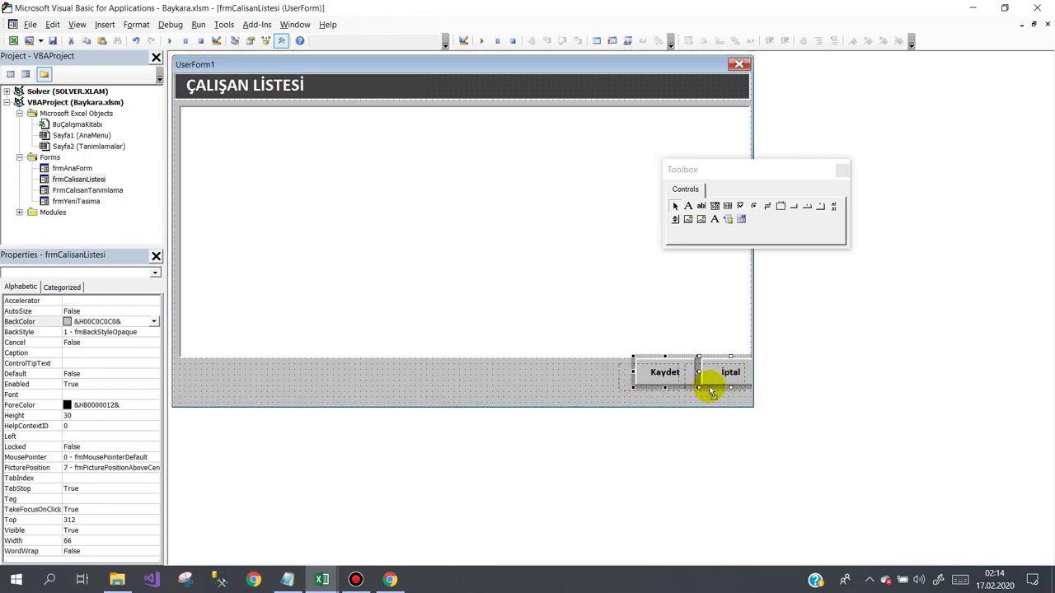
{"action": "left_click_drag", "start_coordinate": [716, 390], "coordinate": [706, 396]}
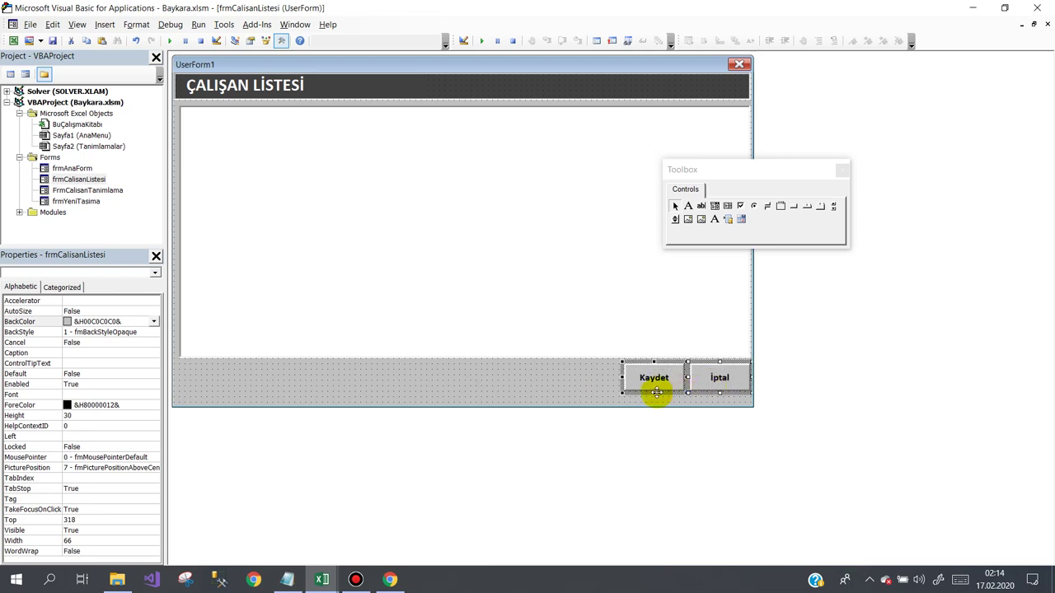
- Trim the form height to 373,2 and change the Kaydet button caption to Ekle
{"action": "left_click", "coordinate": [582, 391]}
{"action": "left_click_drag", "start_coordinate": [462, 409], "coordinate": [462, 398]}
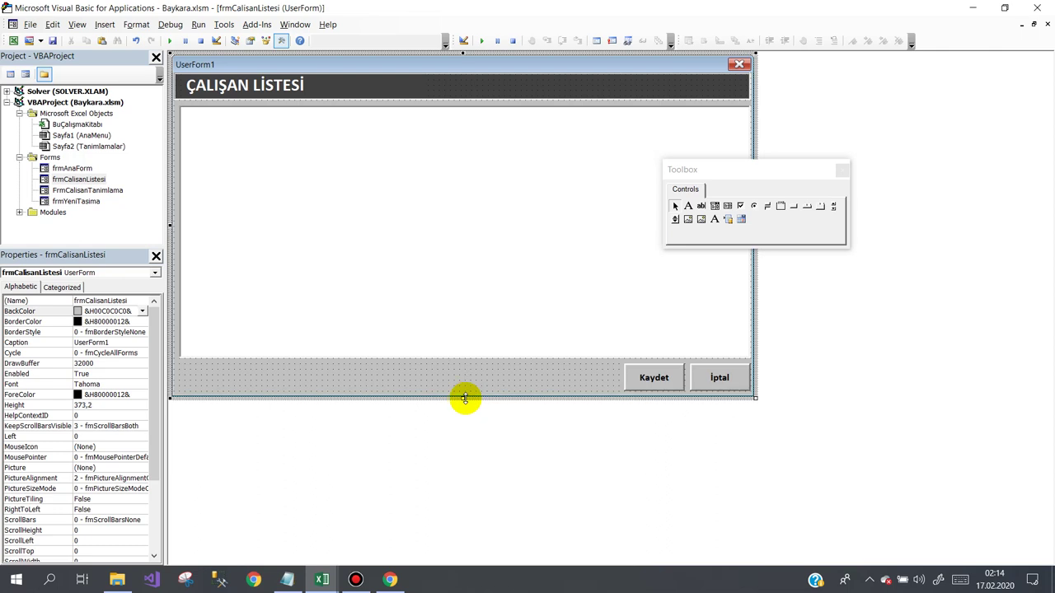
{"action": "left_click", "coordinate": [655, 380]}
{"action": "left_click", "coordinate": [659, 379]}
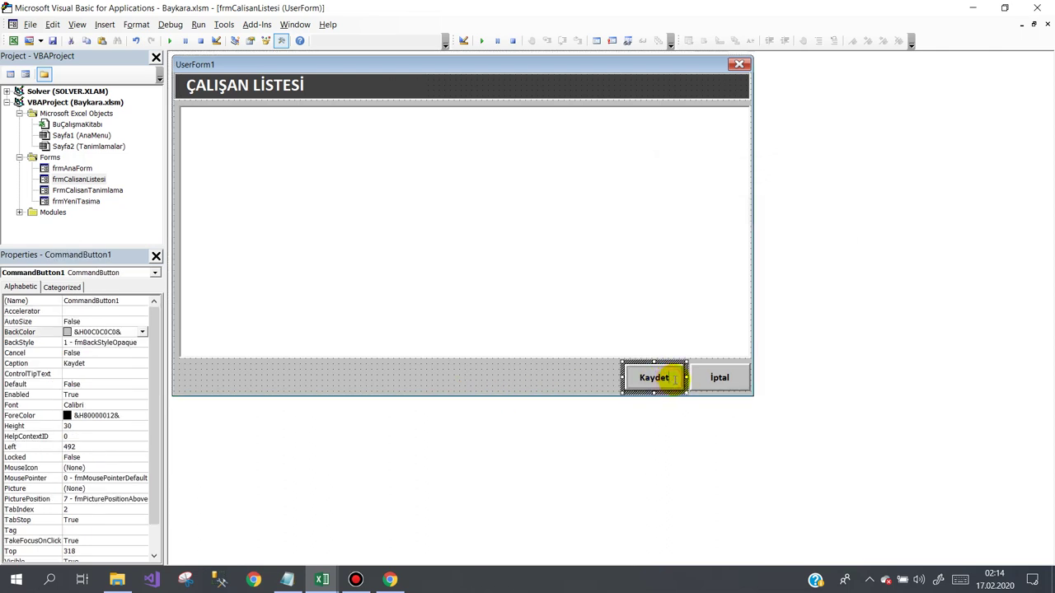
{"action": "left_click_drag", "start_coordinate": [671, 378], "coordinate": [621, 384]}
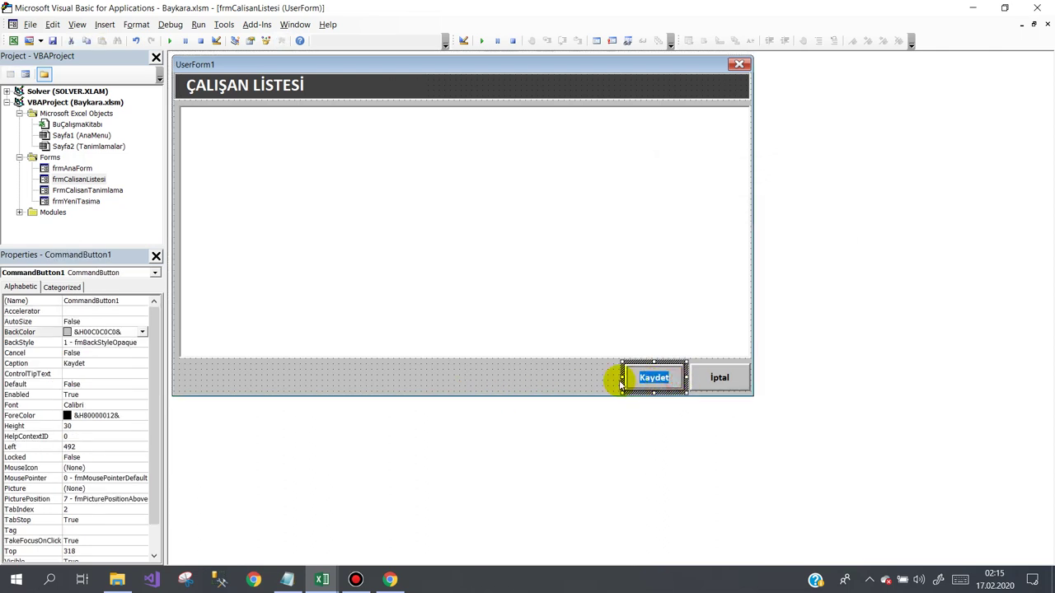
{"action": "type", "text": "Ekle"}
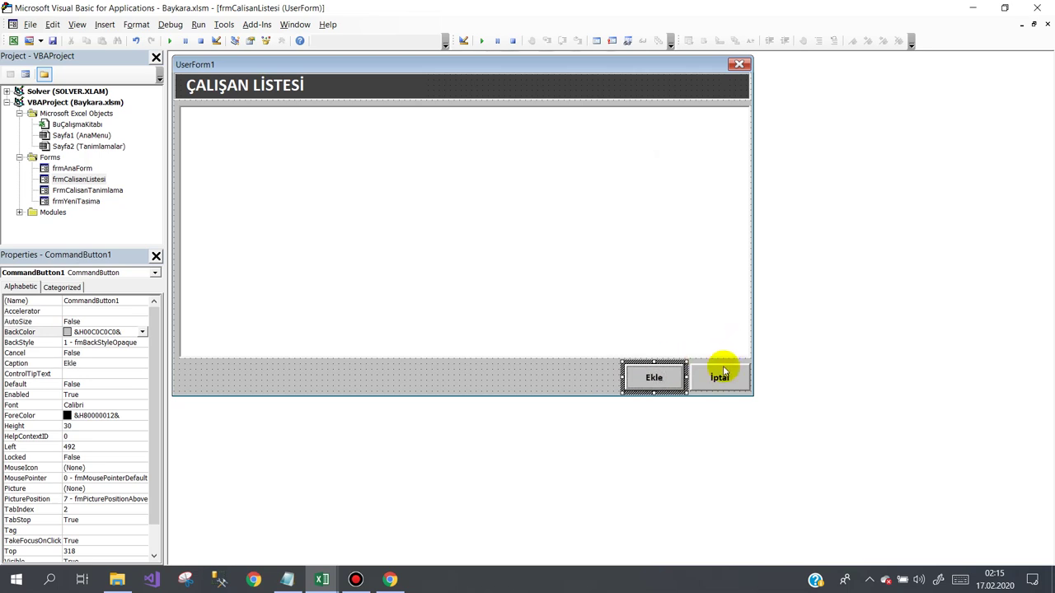
{"action": "left_click", "coordinate": [711, 383]}
{"action": "left_click", "coordinate": [524, 392]}
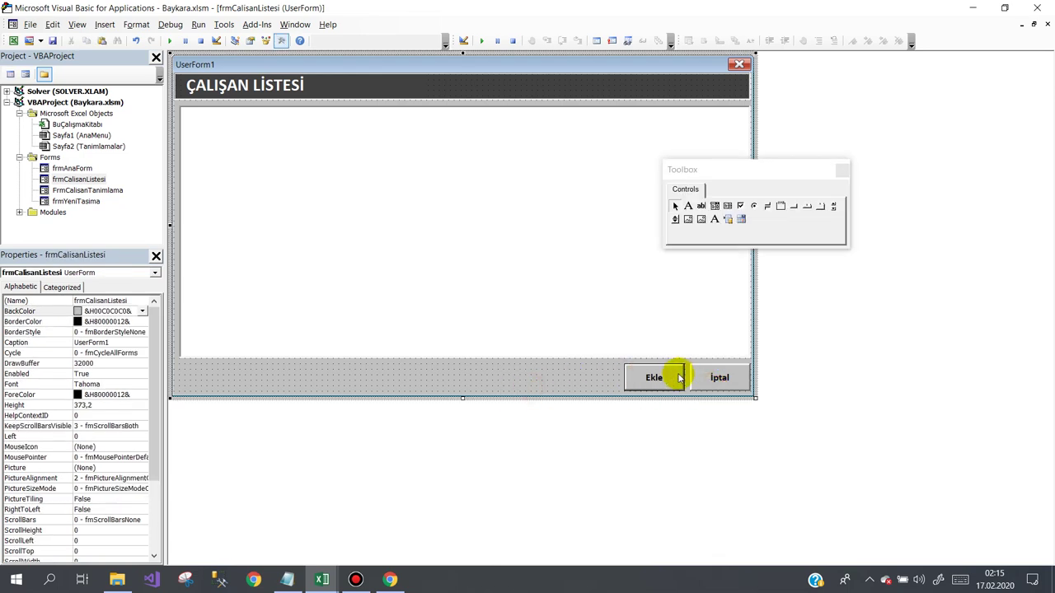
- Make İptal run Unload Me and rename the Ekle button btnEkle
{"action": "double_click", "coordinate": [718, 378]}
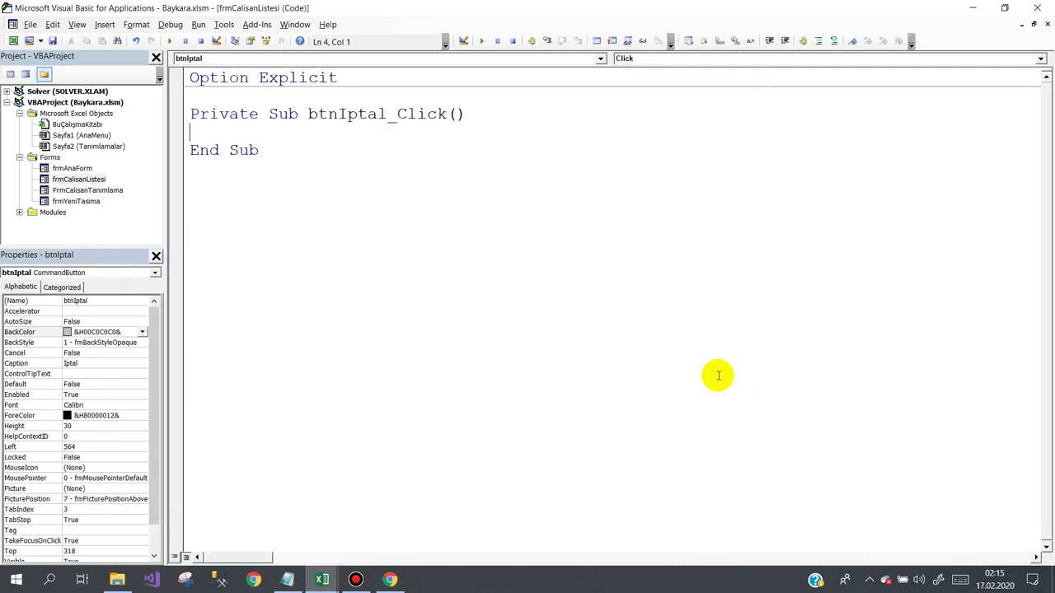
{"action": "type", "text": "unload "}
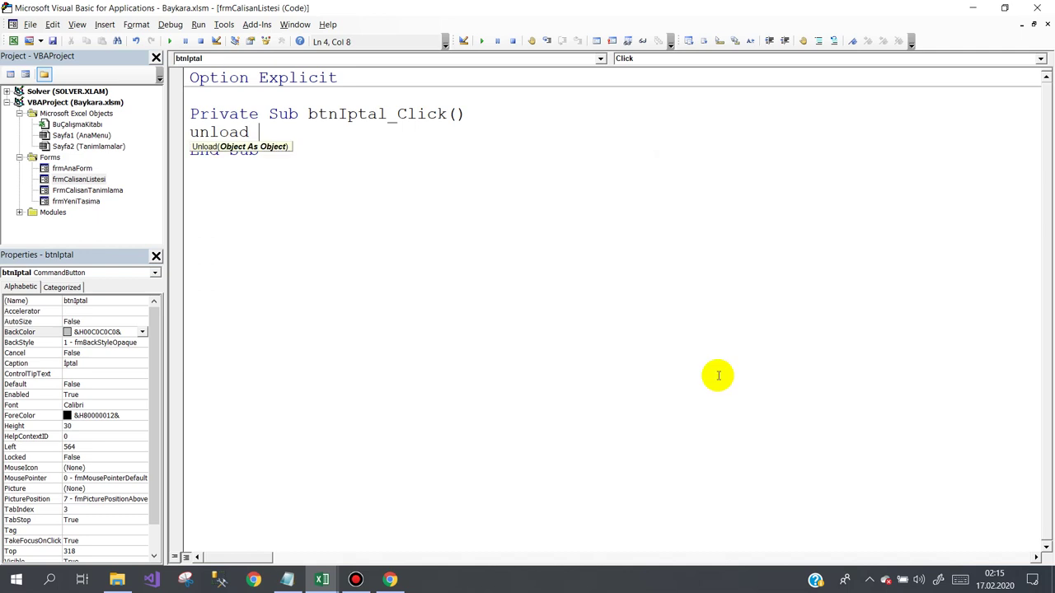
{"action": "type", "text": "me"}
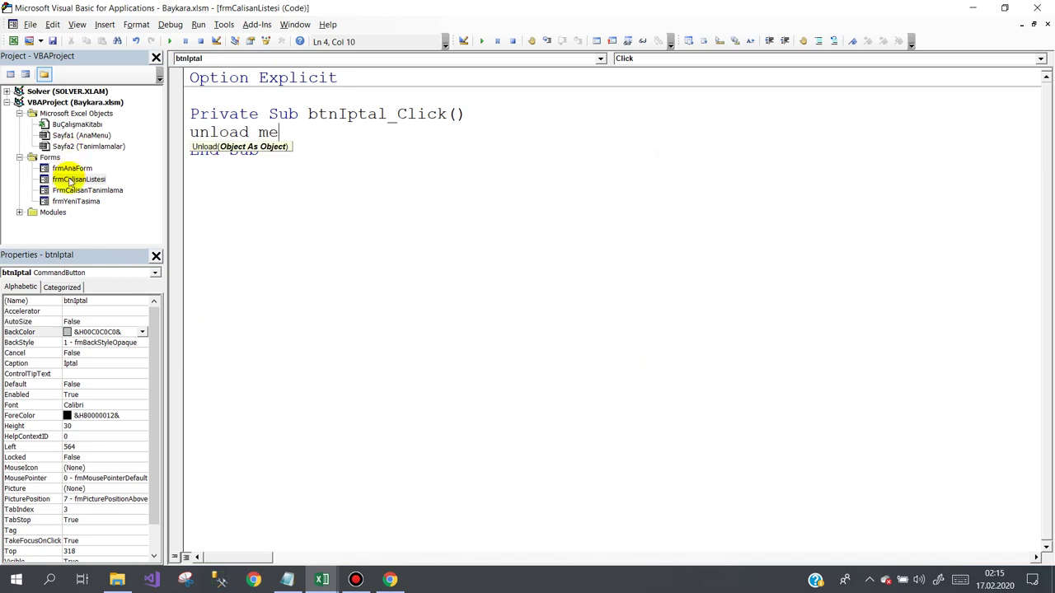
{"action": "double_click", "coordinate": [71, 183]}
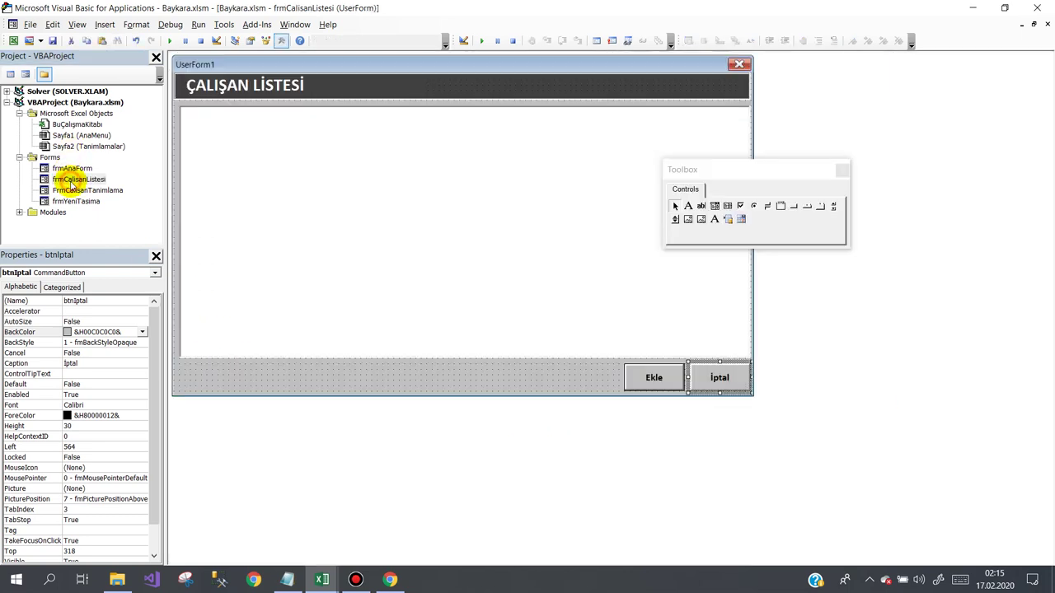
{"action": "left_click", "coordinate": [414, 371]}
{"action": "left_click", "coordinate": [642, 377]}
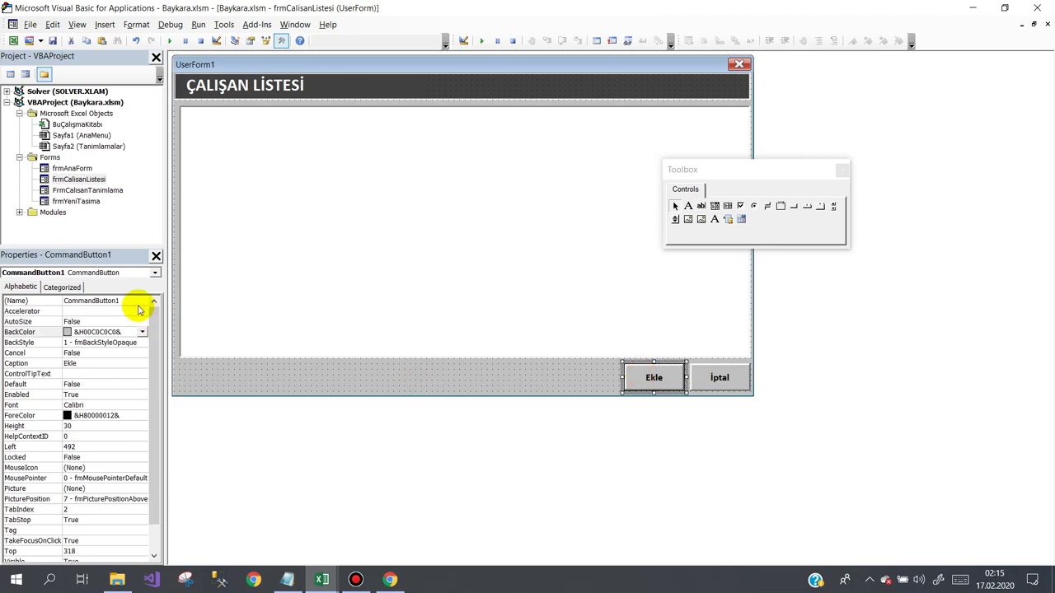
{"action": "left_click", "coordinate": [37, 300]}
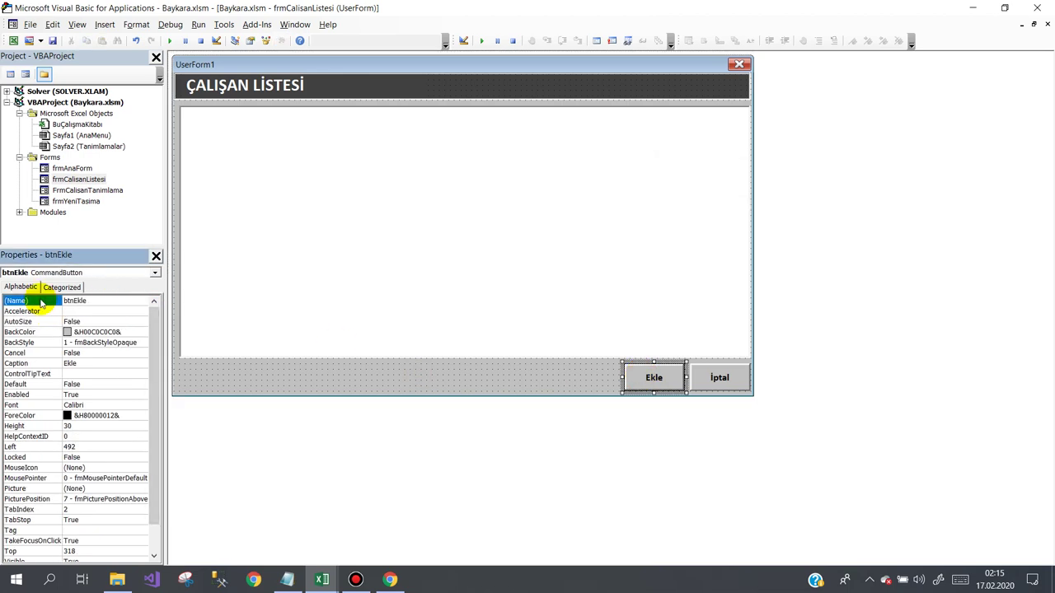
{"action": "left_click", "coordinate": [520, 392]}
- Write FrmCalisanTanimlama.Show in btnEkle_Click, picking the form name from completions
{"action": "double_click", "coordinate": [652, 379]}
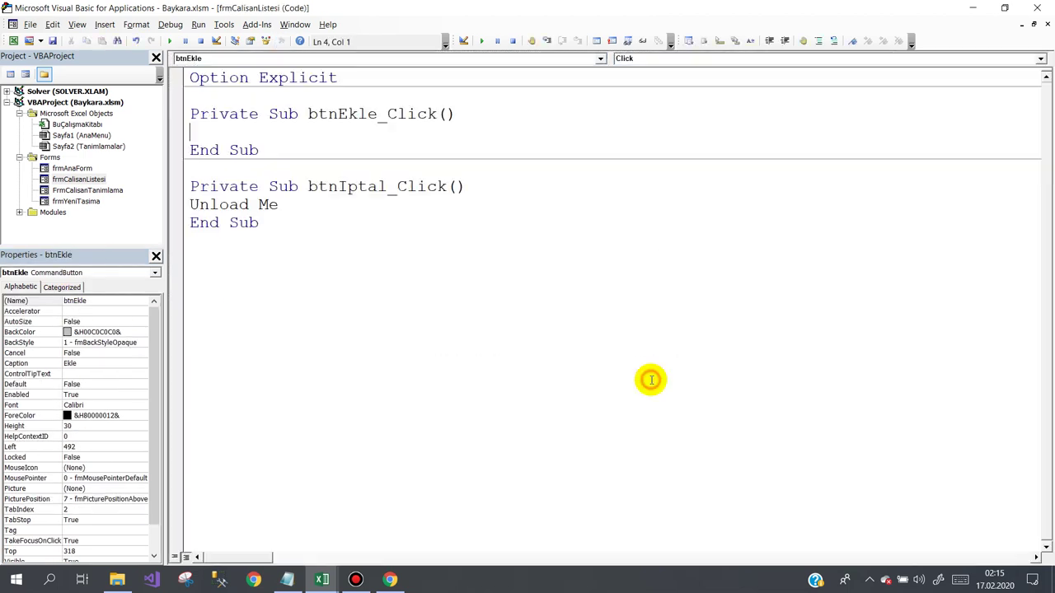
{"action": "type", "text": "frmCa"}
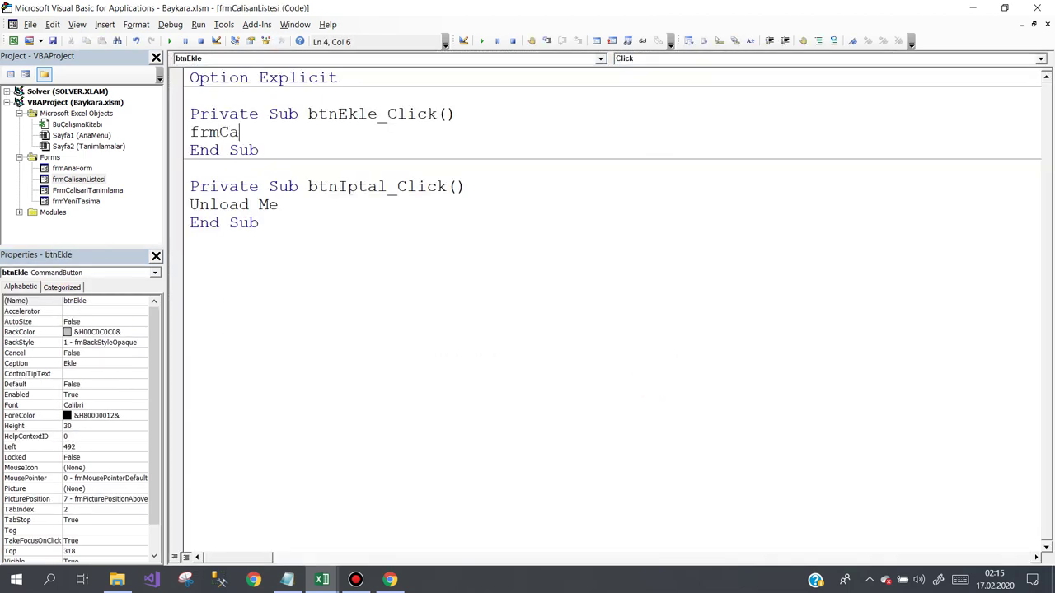
{"action": "key", "text": "ctrl+space"}
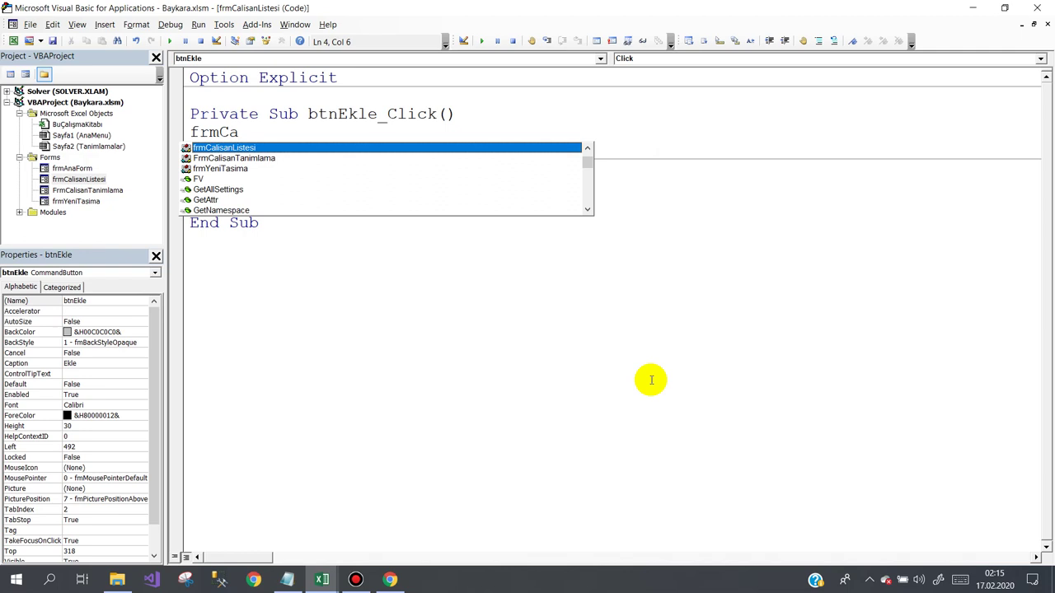
{"action": "key", "text": "Down"}
{"action": "type", "text": ".sh"}
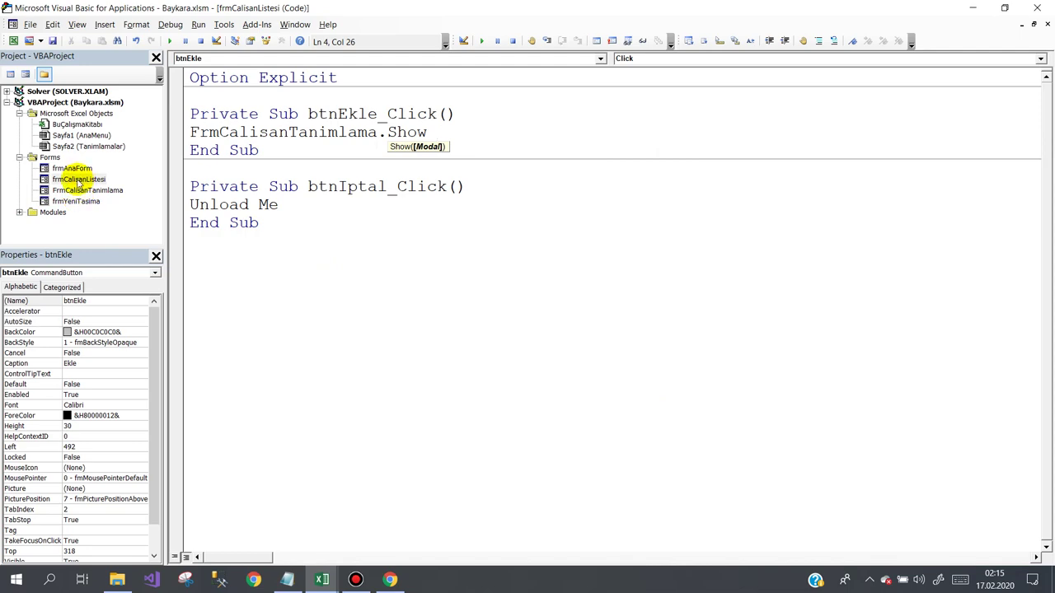
- On frmYeniTasima, give the İşçi Ekle and Araç Ekle buttons a grey background
{"action": "double_click", "coordinate": [76, 201]}
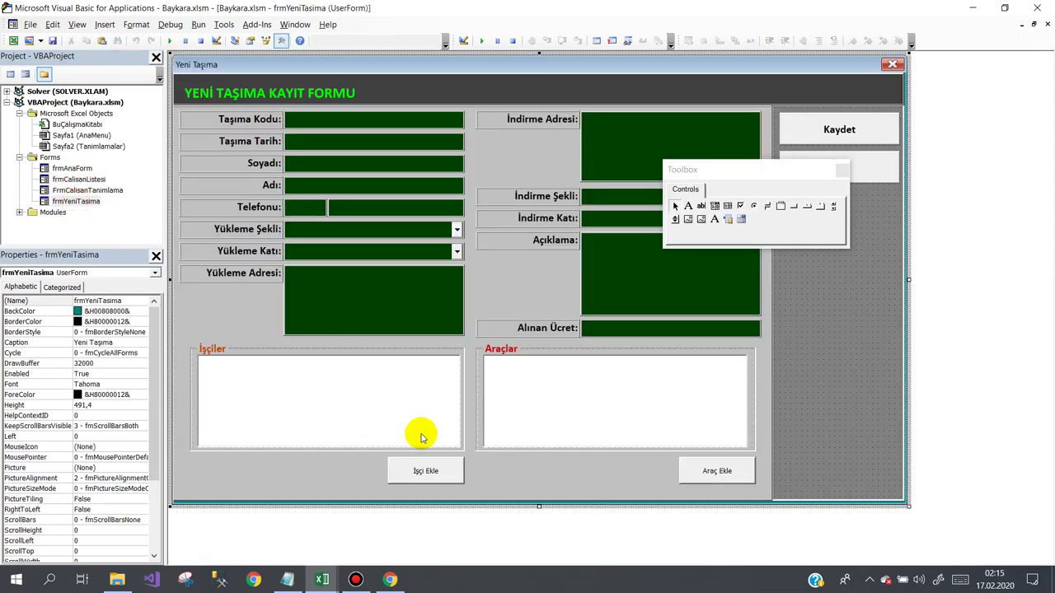
{"action": "left_click", "coordinate": [431, 472]}
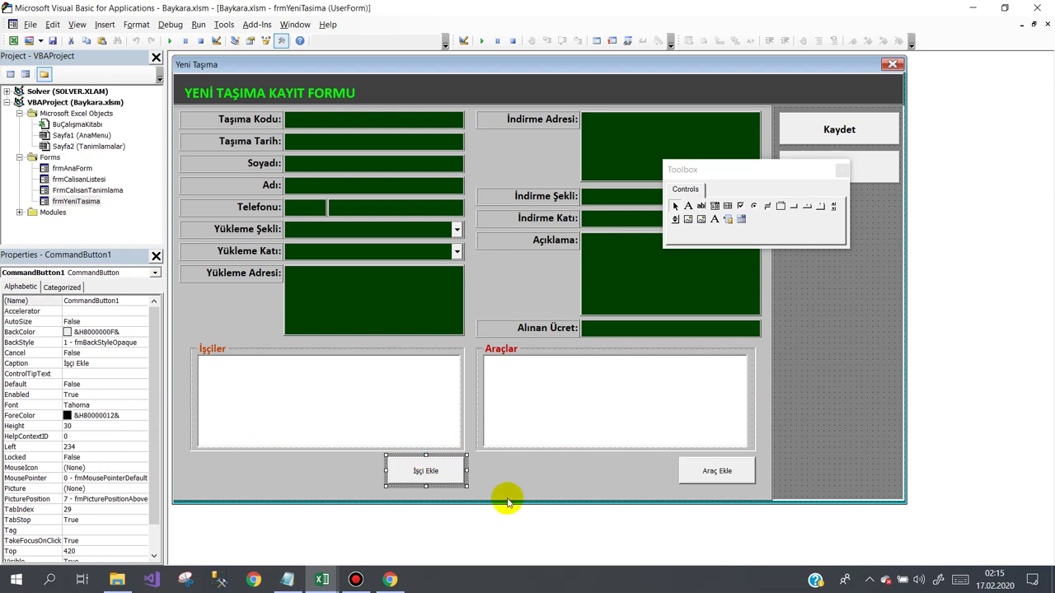
{"action": "left_click", "coordinate": [716, 476], "text": "ctrl"}
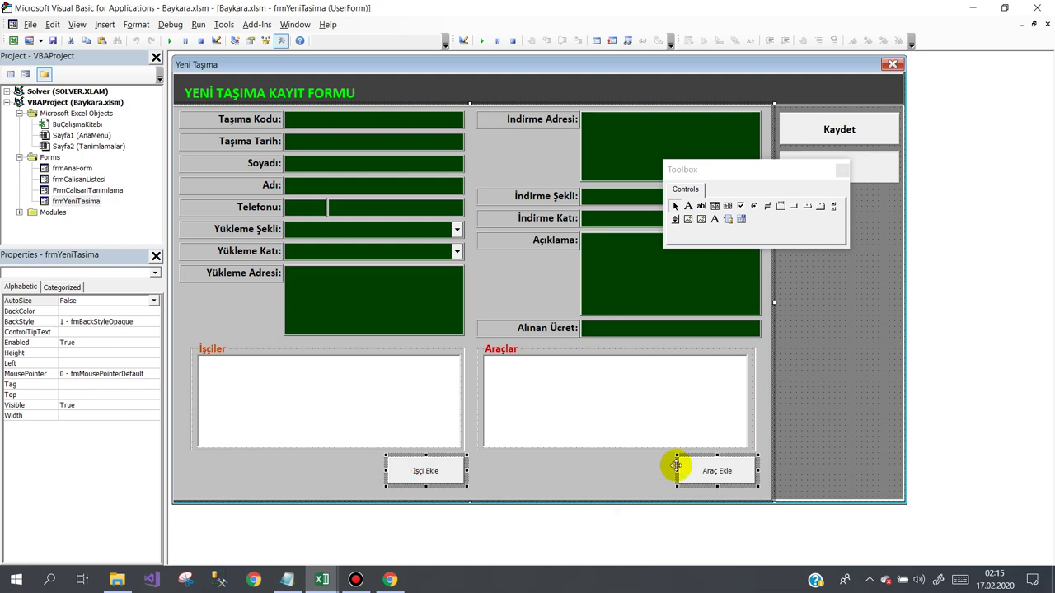
{"action": "left_click", "coordinate": [865, 414]}
{"action": "left_click", "coordinate": [428, 470]}
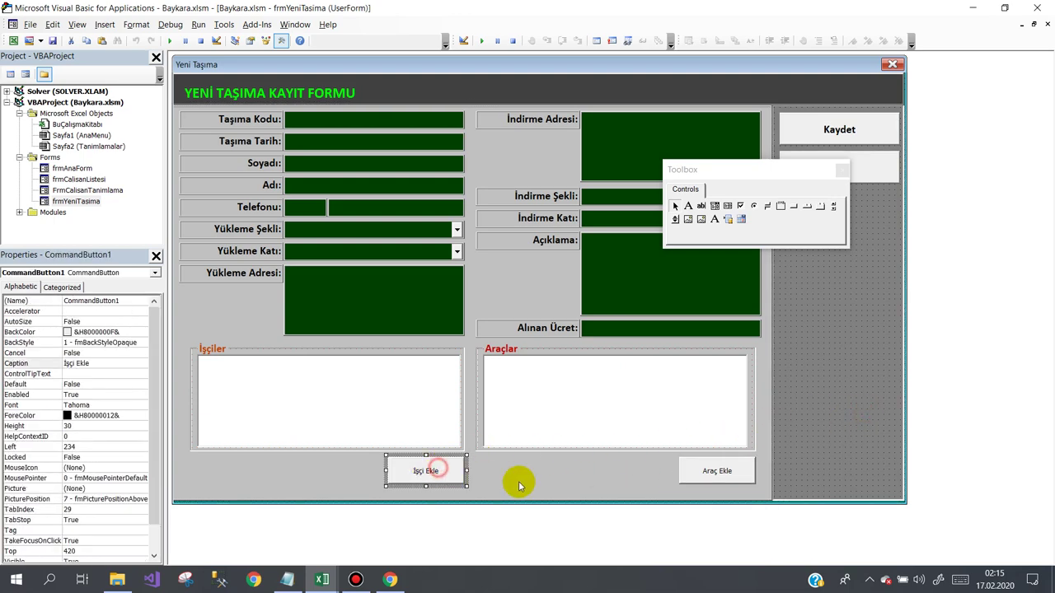
{"action": "left_click", "coordinate": [710, 473], "text": "ctrl"}
{"action": "left_click", "coordinate": [145, 323]}
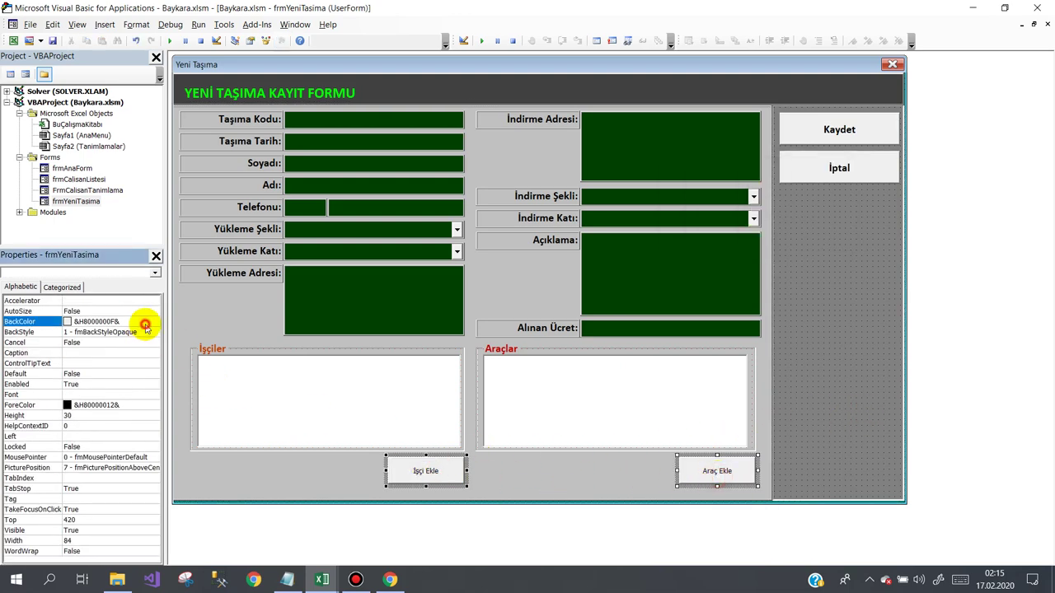
{"action": "left_click", "coordinate": [152, 323]}
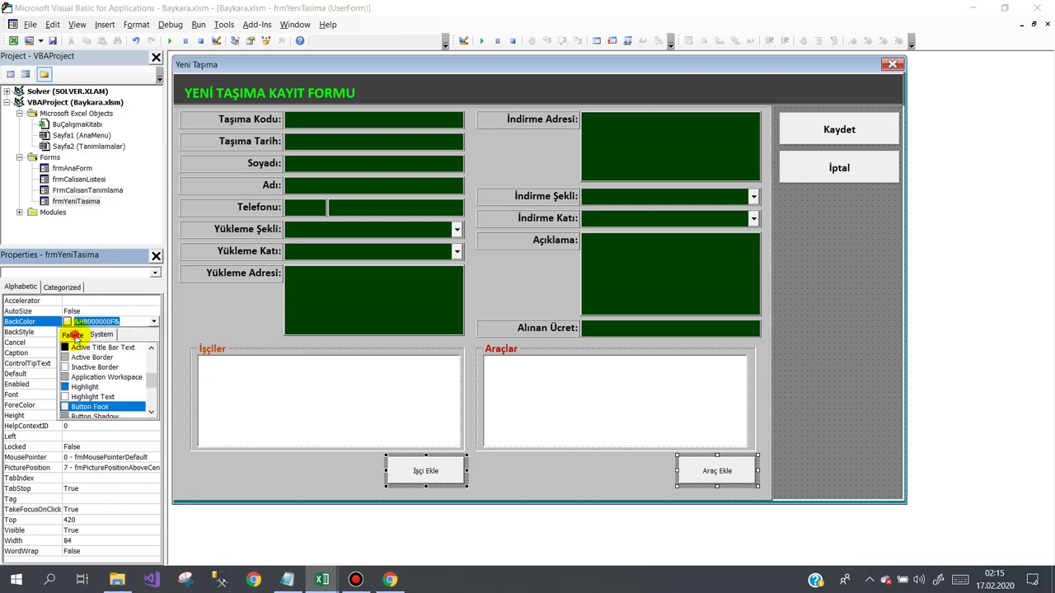
{"action": "left_click", "coordinate": [72, 335]}
{"action": "left_click", "coordinate": [66, 373]}
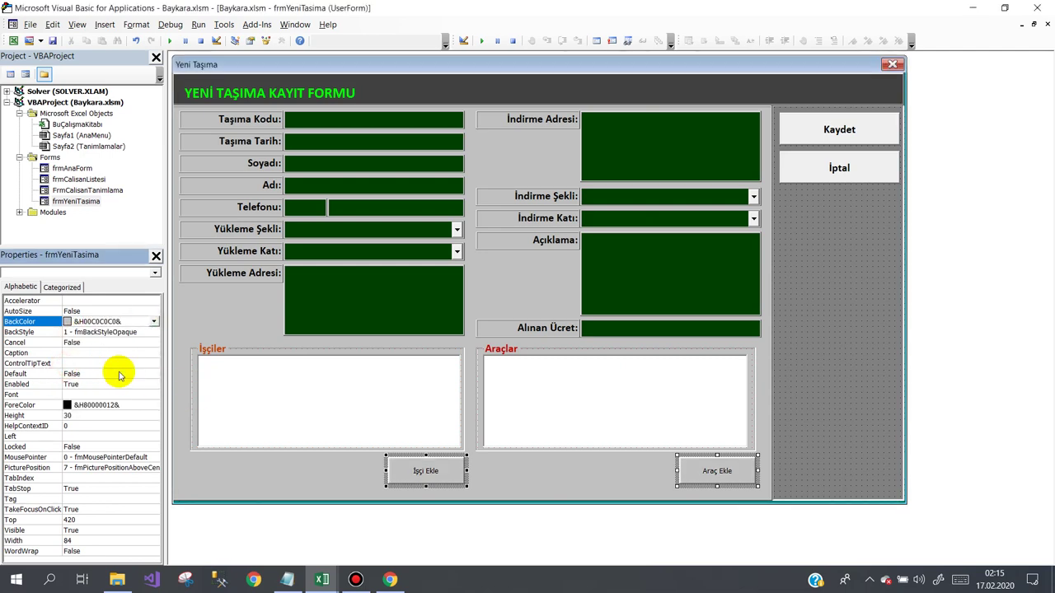
- Set both buttons' font to bold Calibri at a larger size
{"action": "left_click", "coordinate": [128, 395]}
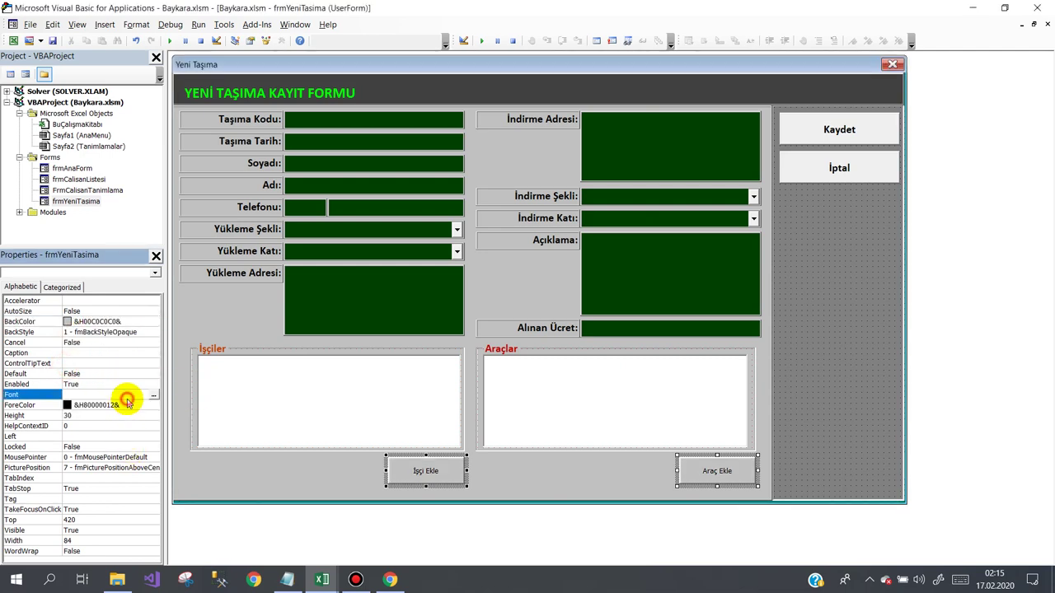
{"action": "left_click", "coordinate": [153, 395]}
{"action": "scroll", "coordinate": [77, 165], "scroll_direction": "up", "scroll_amount": 15}
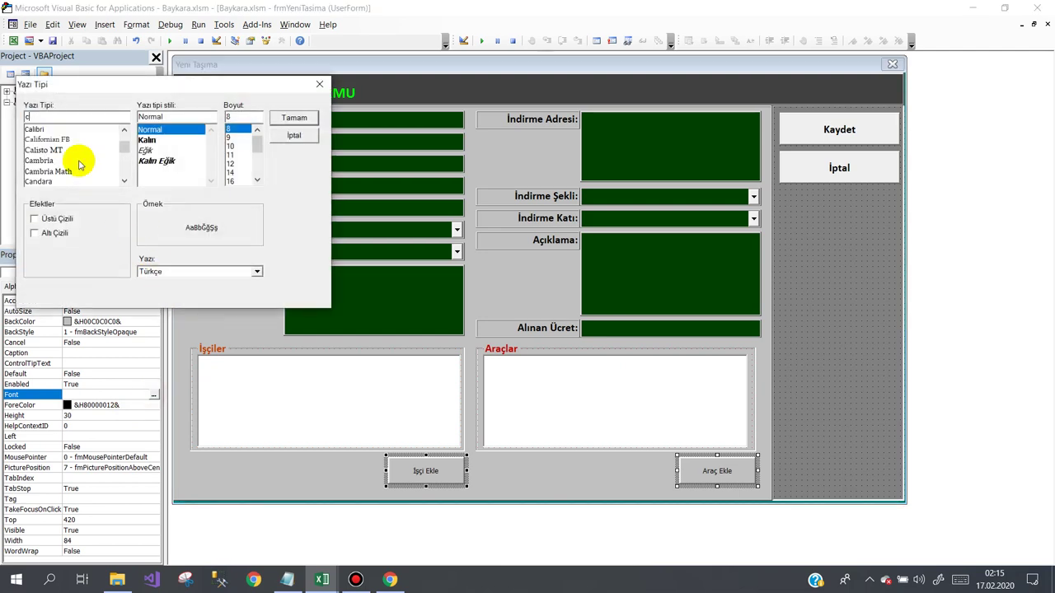
{"action": "left_click", "coordinate": [71, 130]}
{"action": "left_click", "coordinate": [146, 170]}
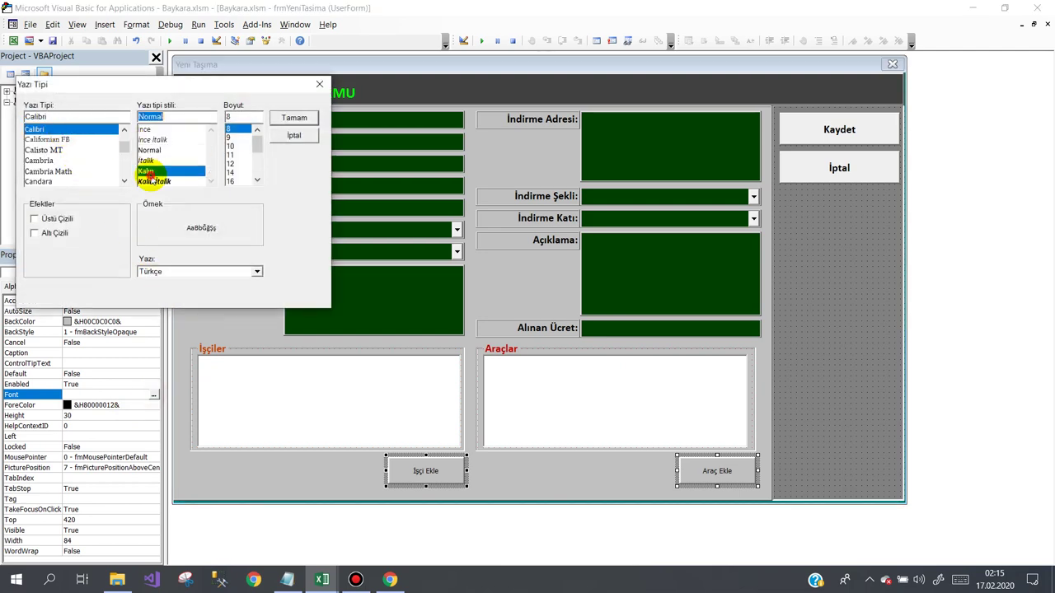
{"action": "left_click", "coordinate": [231, 159]}
{"action": "left_click", "coordinate": [294, 118]}
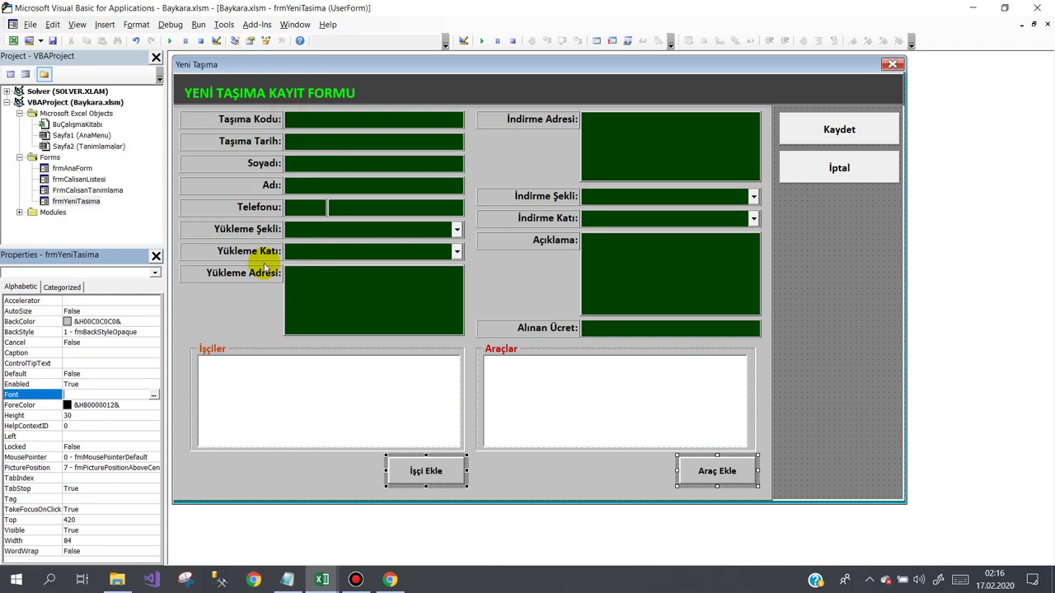
- Rename the İşçi Ekle button to btnCalsanEkle
{"action": "left_click", "coordinate": [338, 458]}
{"action": "left_click", "coordinate": [425, 474]}
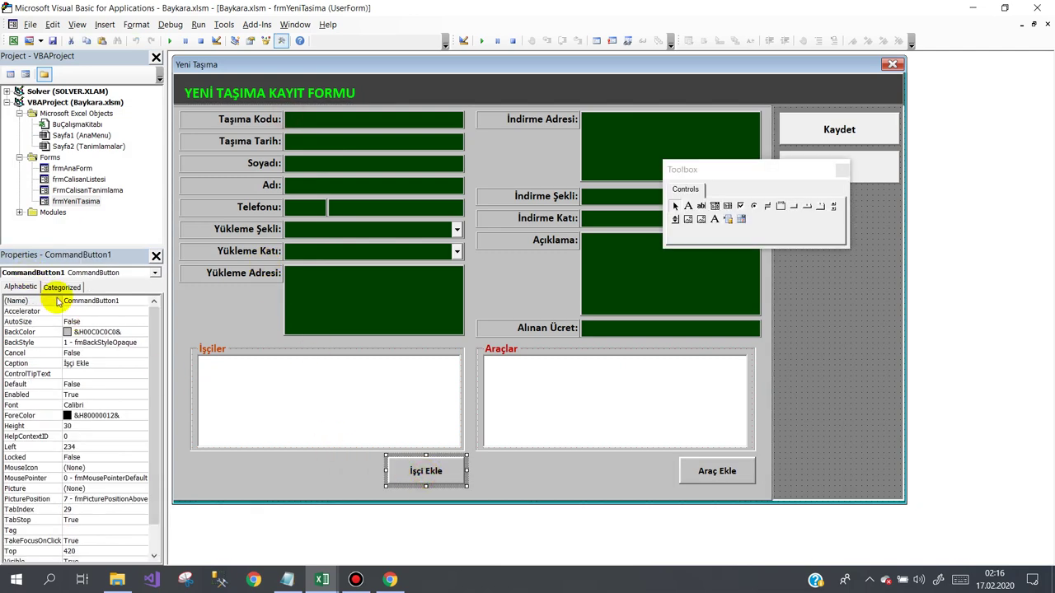
{"action": "left_click", "coordinate": [59, 302]}
{"action": "type", "text": "btnCalsanEkle"}
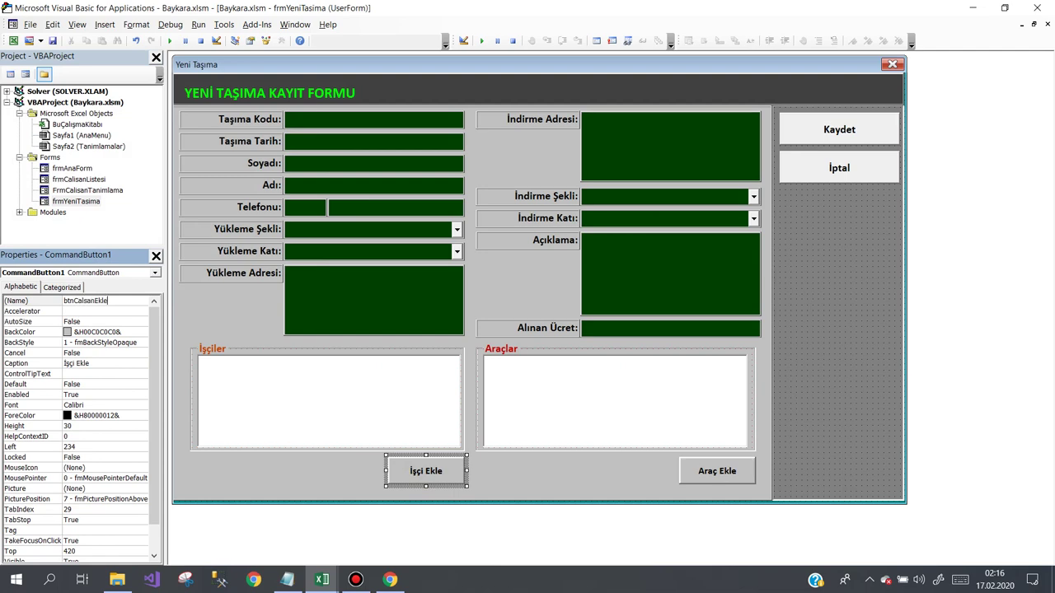
{"action": "key", "text": "Return"}
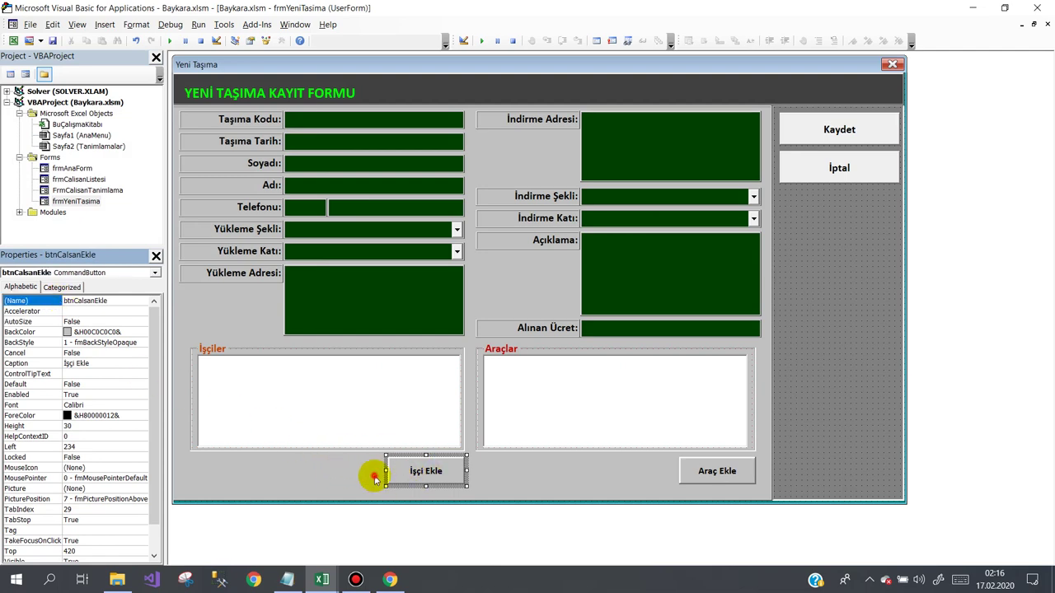
- Write frmCalisanListesi.Show in btnCalsanEkle_Click, then bring the Baykara workbook forward in Excel
{"action": "double_click", "coordinate": [412, 474]}
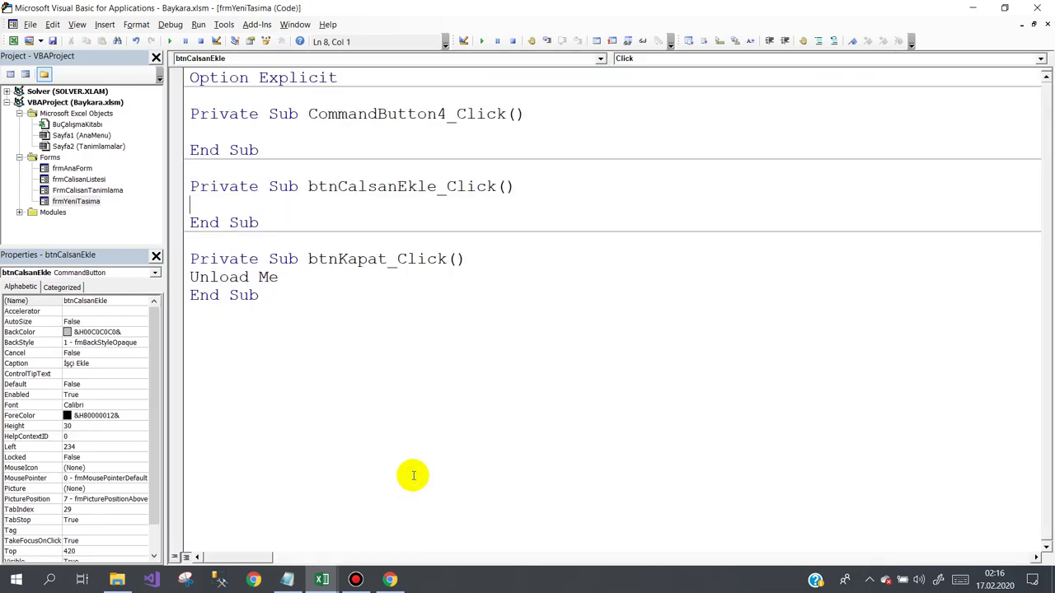
{"action": "type", "text": "frmCa"}
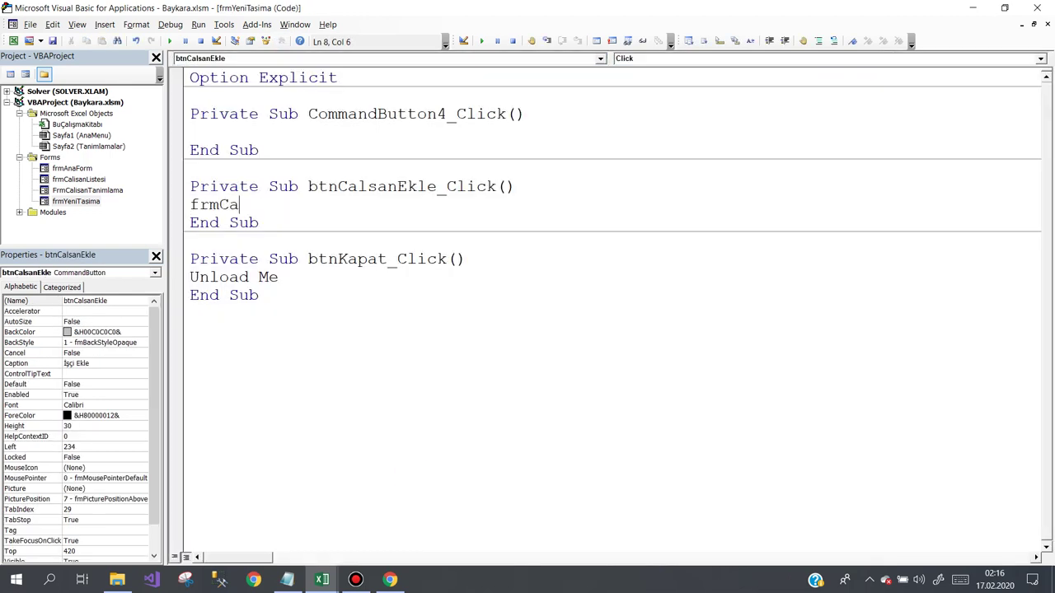
{"action": "key", "text": "ctrl+space"}
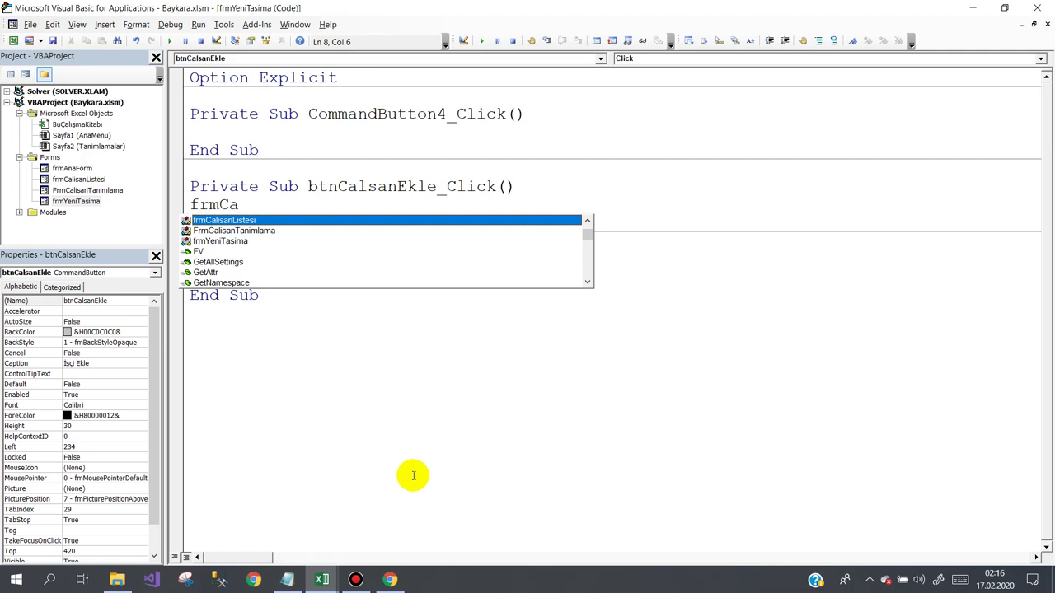
{"action": "type", "text": ".sh"}
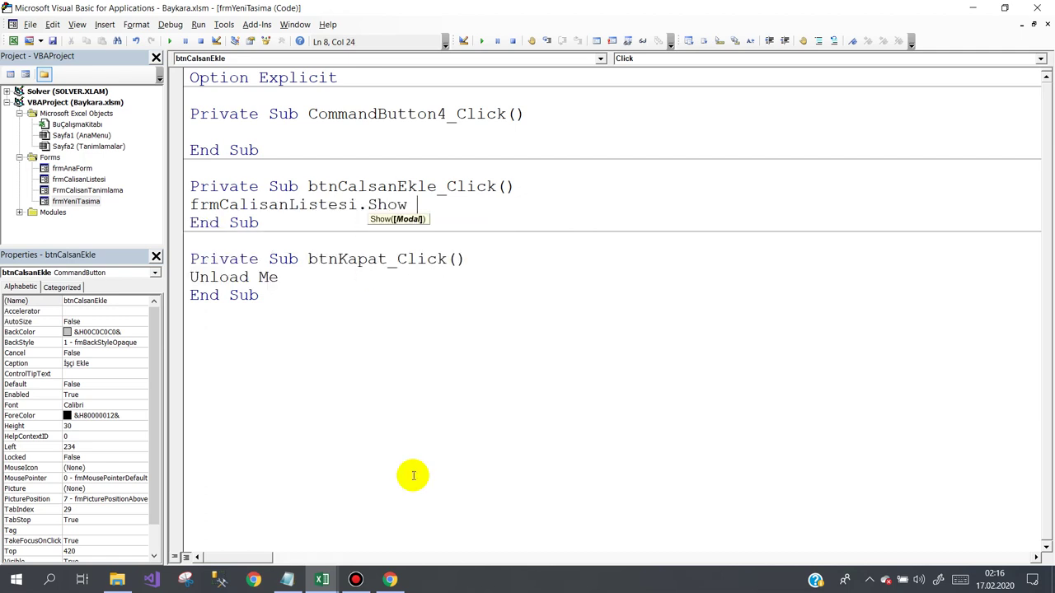
{"action": "left_click", "coordinate": [321, 579]}
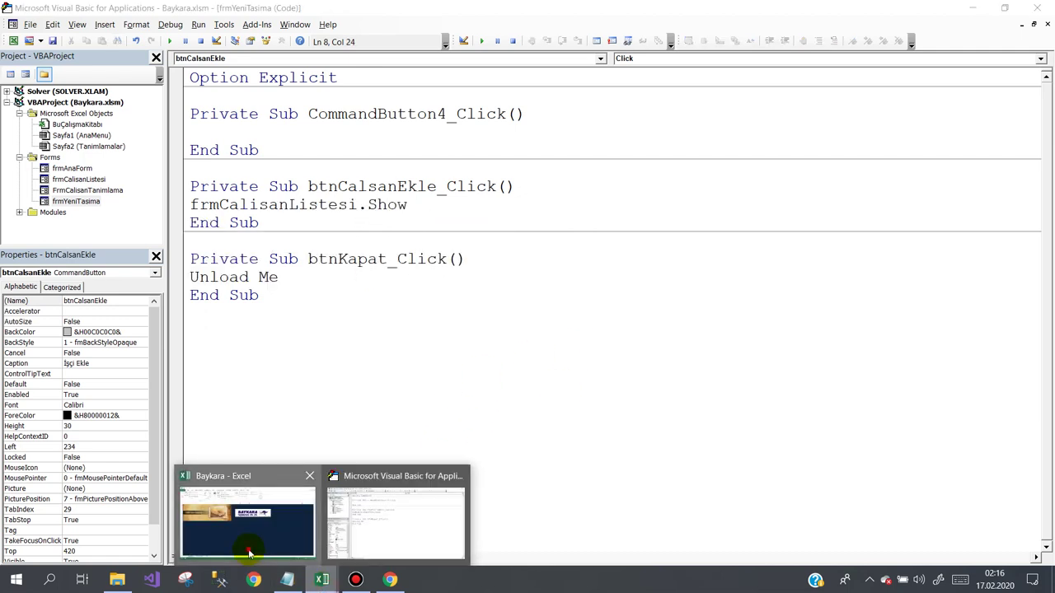
{"action": "left_click", "coordinate": [250, 552]}
- Launch the Baykara Taşımacılık form, then test that Yeni Nakliye's İşçi Ekle opens Çalışan Listesi and its Ekle opens Çalışan Tanımlama
{"action": "left_click", "coordinate": [464, 218]}
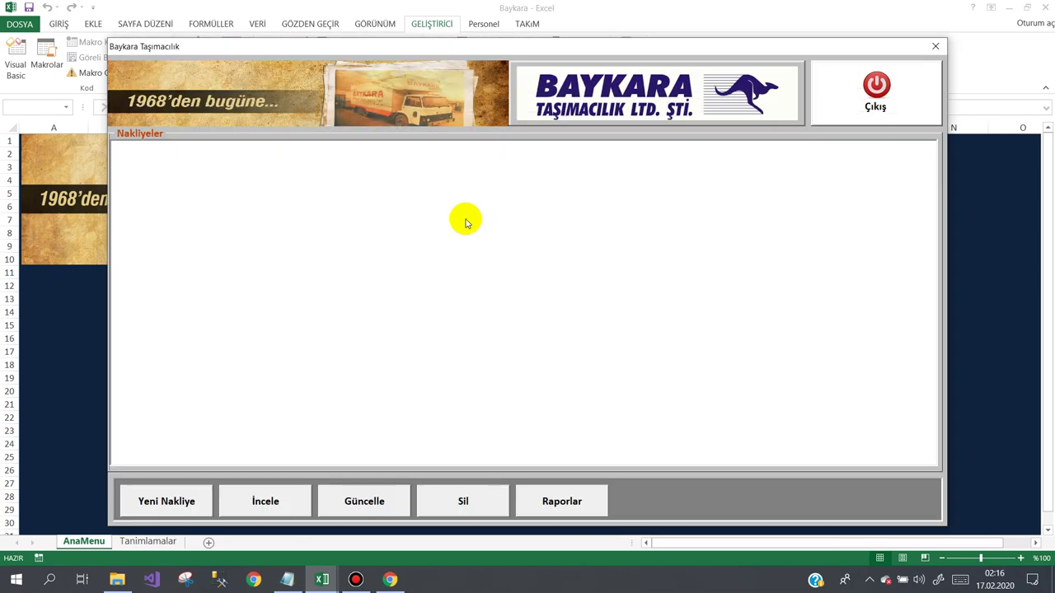
{"action": "left_click", "coordinate": [169, 500]}
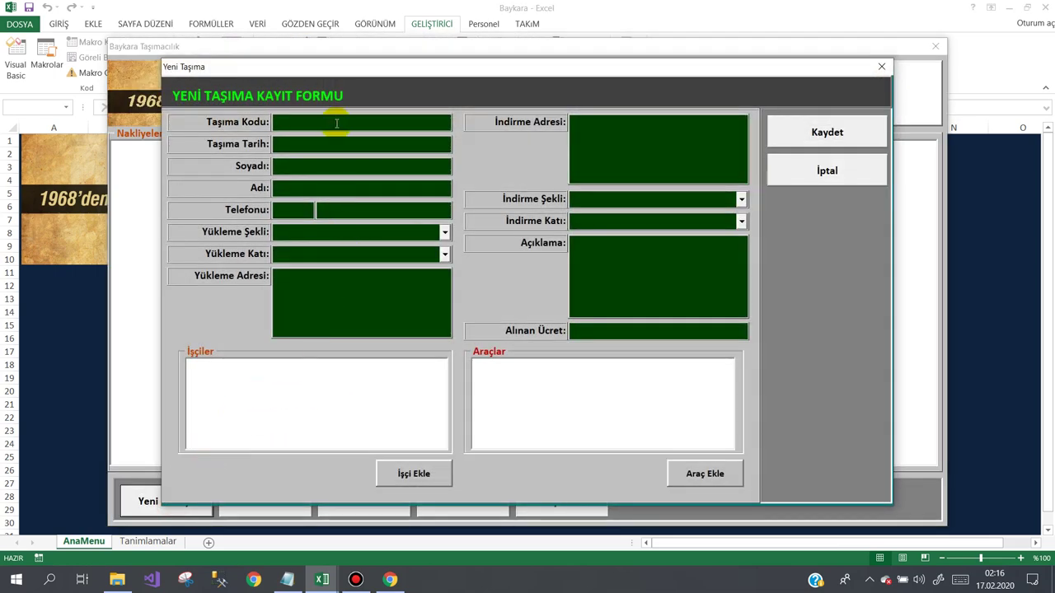
{"action": "left_click", "coordinate": [406, 477]}
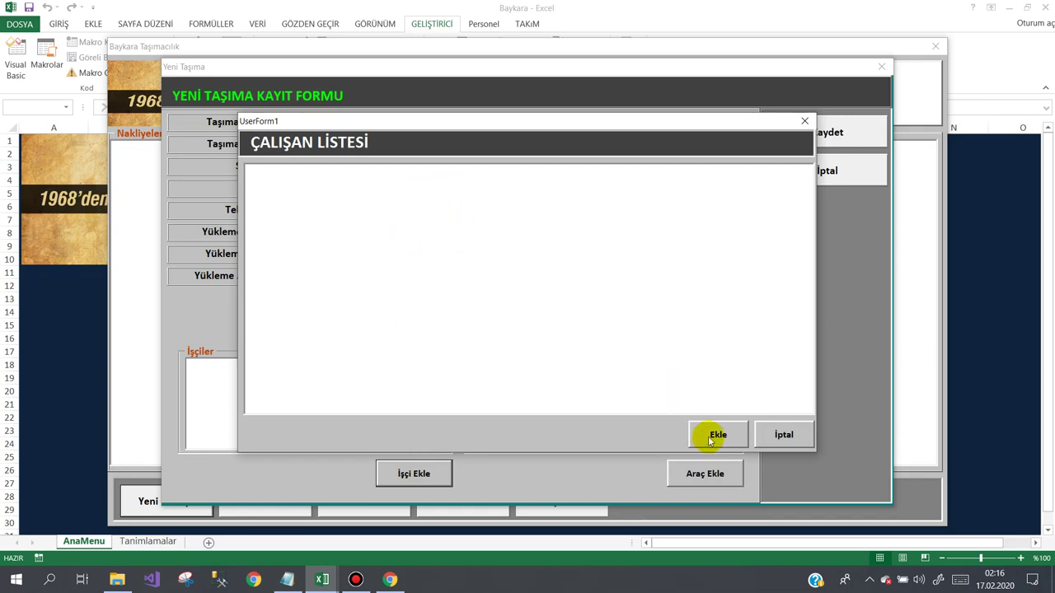
{"action": "left_click", "coordinate": [368, 190]}
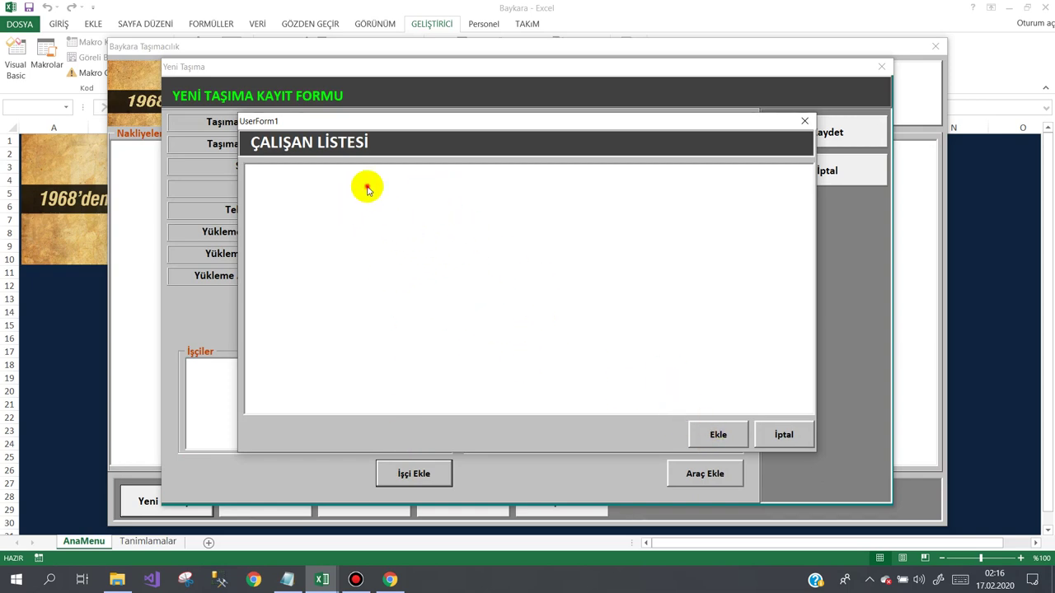
{"action": "left_click", "coordinate": [709, 434]}
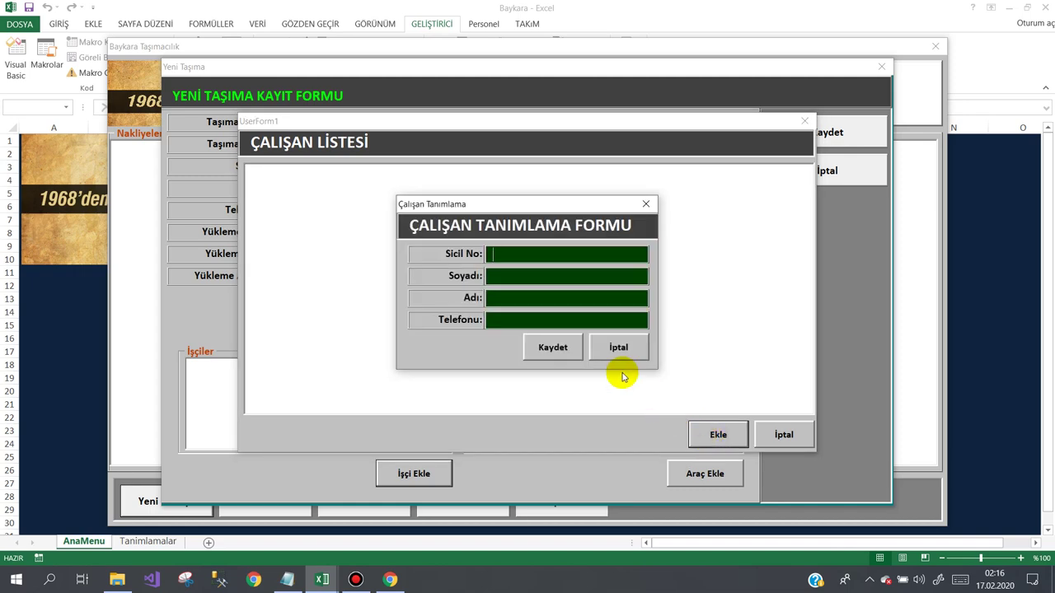
{"action": "left_click", "coordinate": [355, 579]}
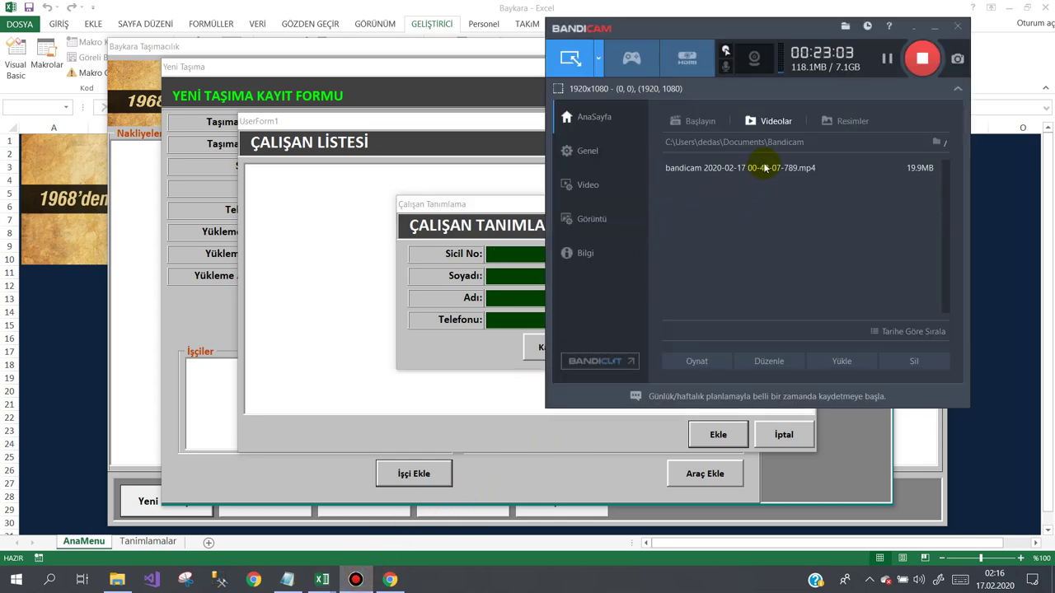